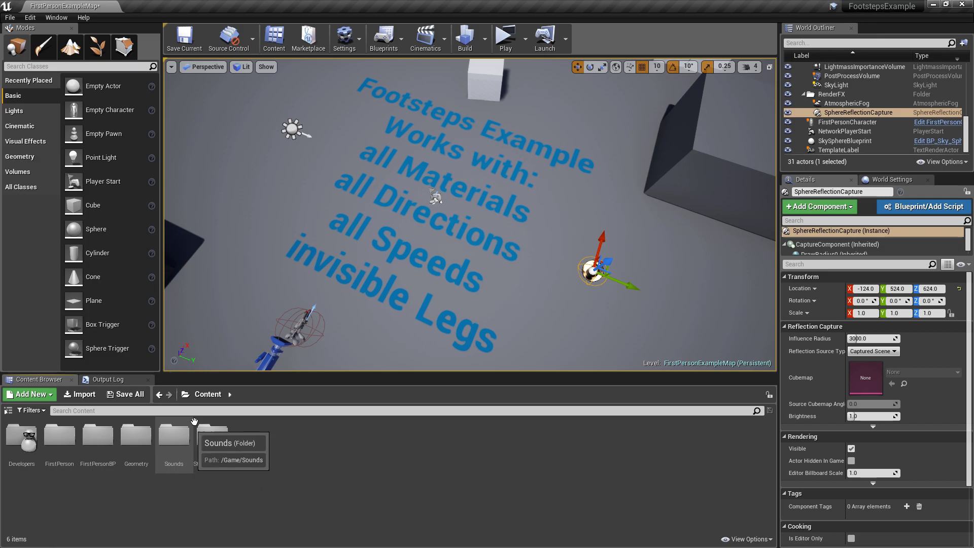
Open Sounds > Footsteps > Water and drag the eight footstep sounds onto Footsteps_Water
double_click(174, 437)
left_click(17, 436)
double_click(17, 436)
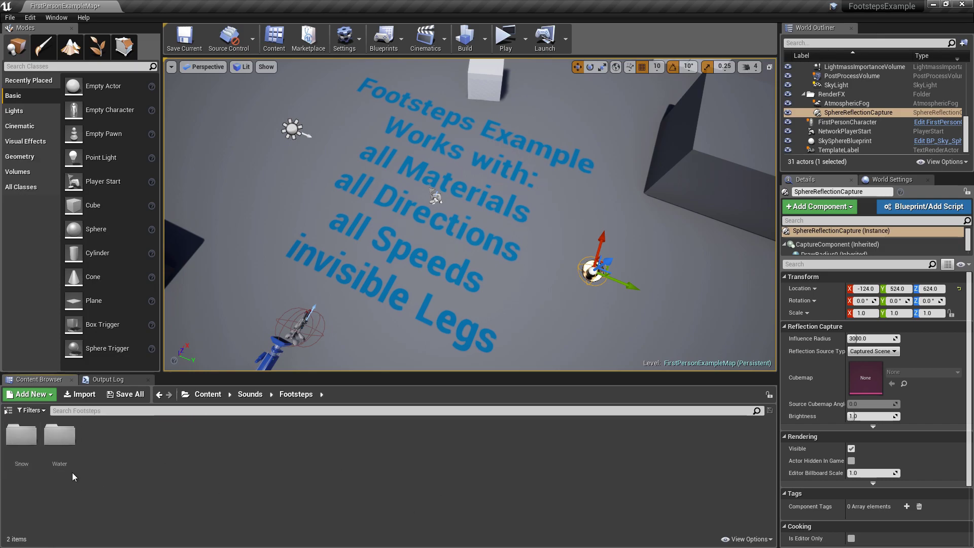
double_click(58, 436)
left_click(29, 459)
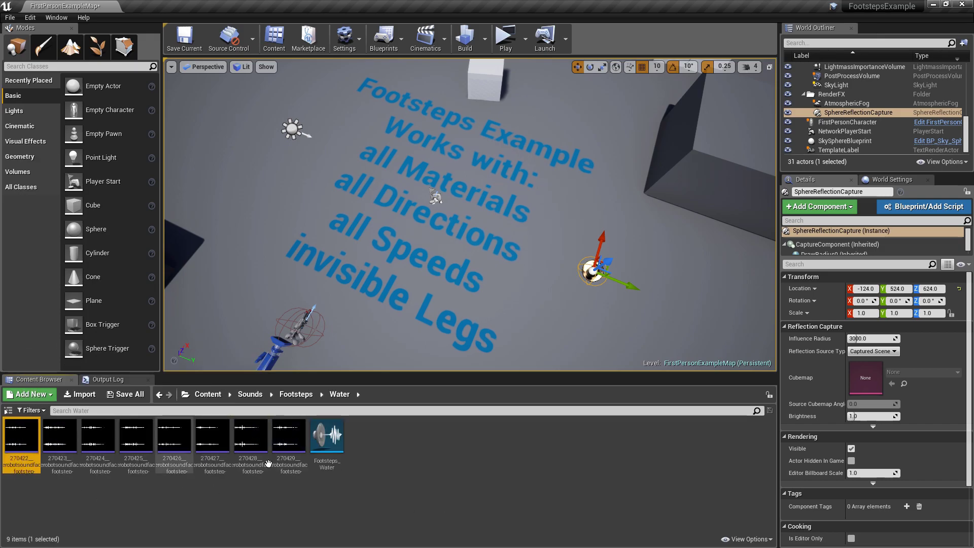
left_click(289, 436, "shift")
mouse_move(289, 436)
left_mouse_down()
mouse_move(335, 428)
mouse_move(322, 472)
left_mouse_up()
Write 'IMPORT AS MANY FOOT FX SOUNDS AS YOU CAN FOR VARIATION!!!!' in the search box, then clear it
left_click(434, 496)
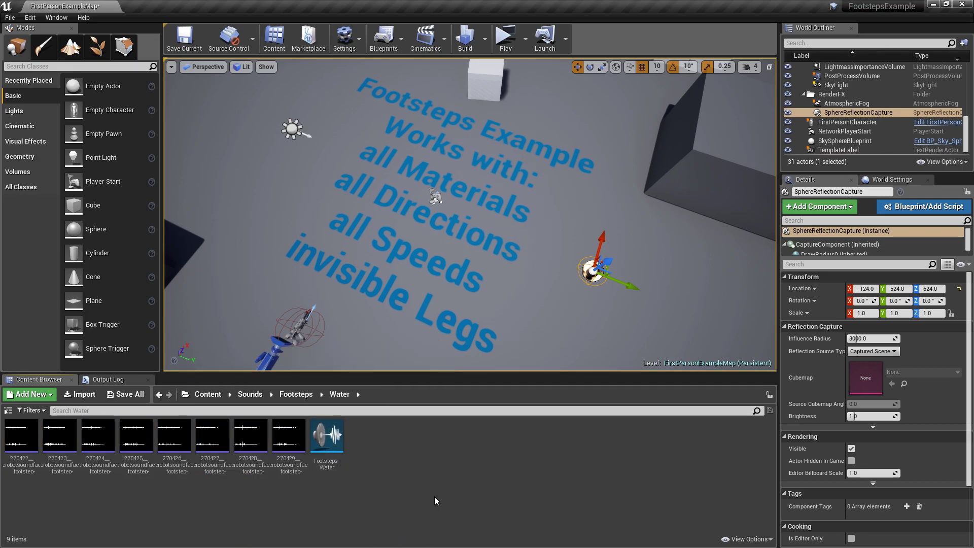
right_click(435, 497)
mouse_move(476, 480)
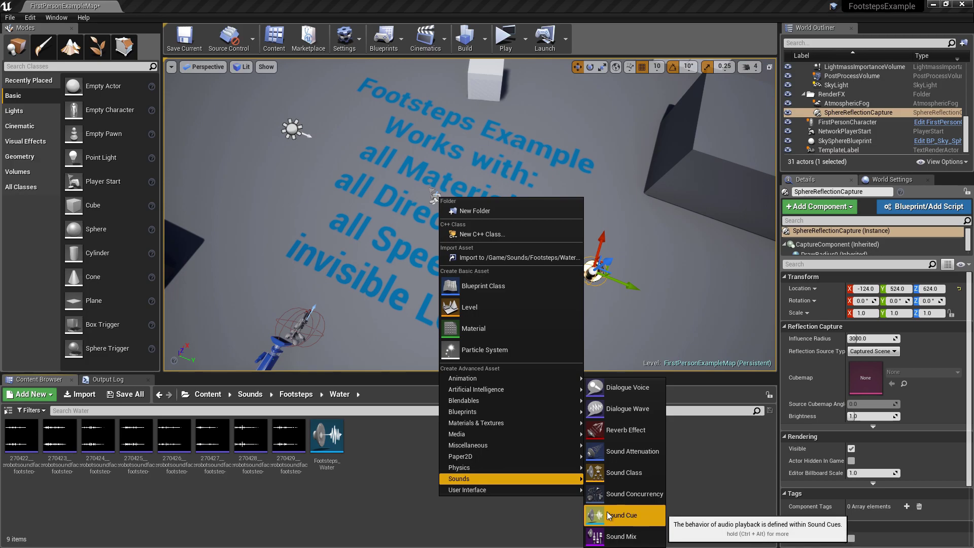
left_click(321, 488)
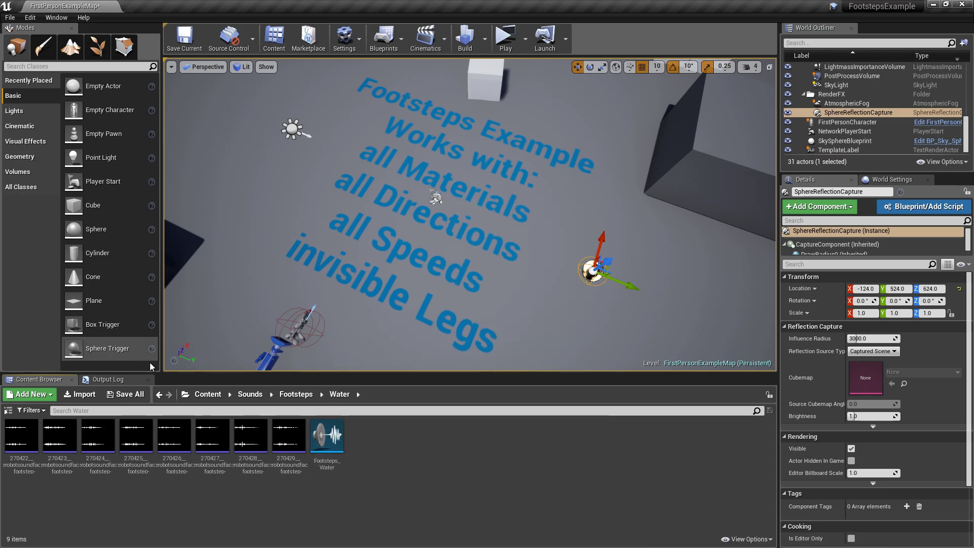
type("IMPORT AS MANY FOOT FX SOUNDS AS YOU CAN FOR VARIATION")
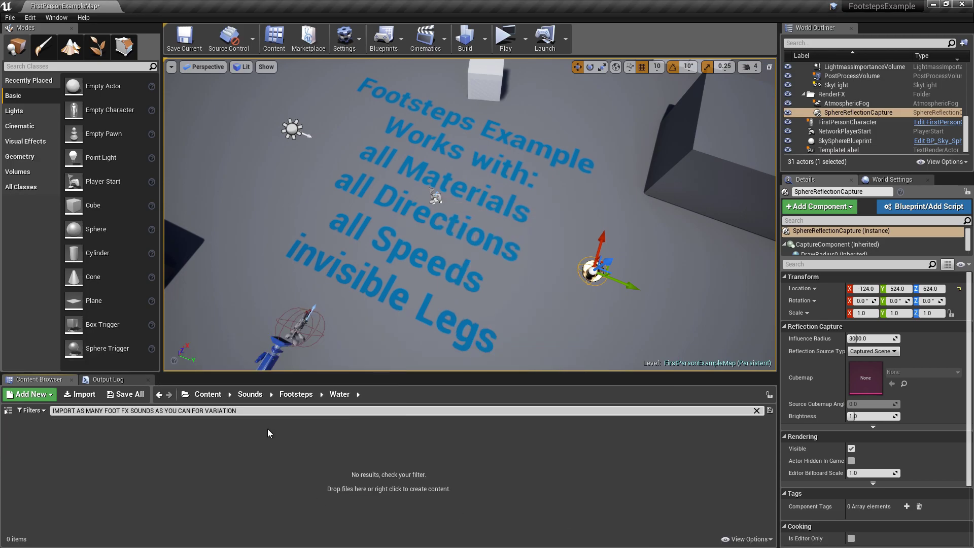
type("!!!!")
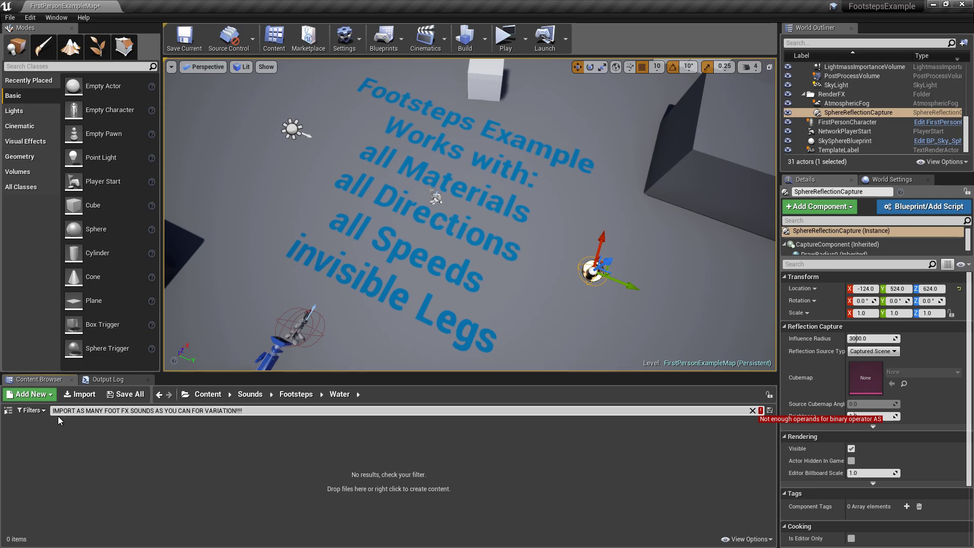
key("ctrl+a")
key("BackSpace")
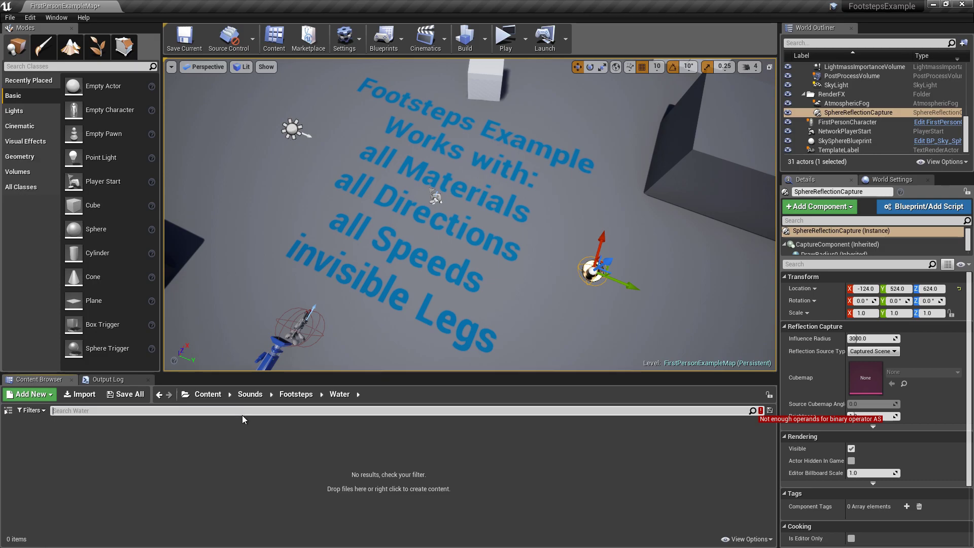
Reselect the eight water footstep sounds, drop them into the Water folder, and open Footsteps_Water
left_click(24, 442)
left_click(289, 436, "shift")
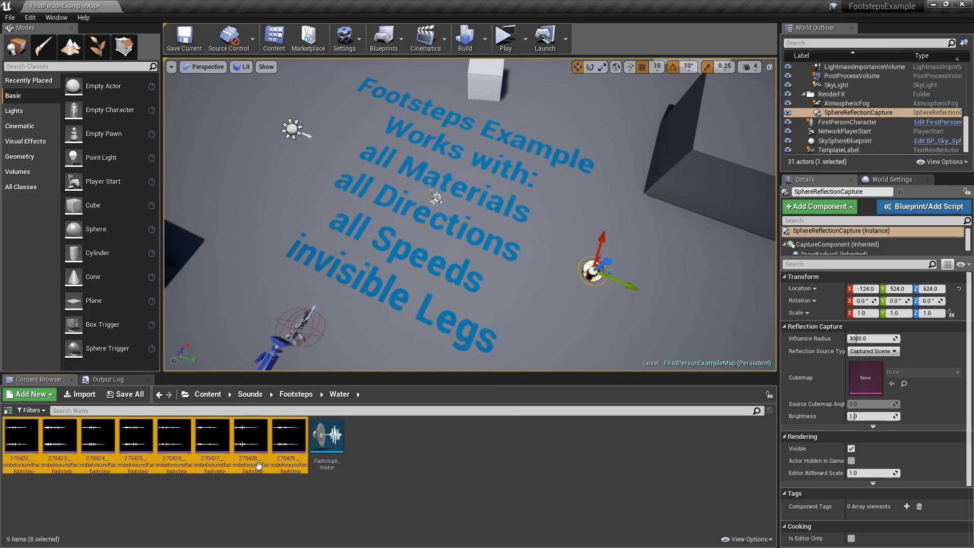
left_click_drag(289, 437, 288, 496)
left_click(310, 518)
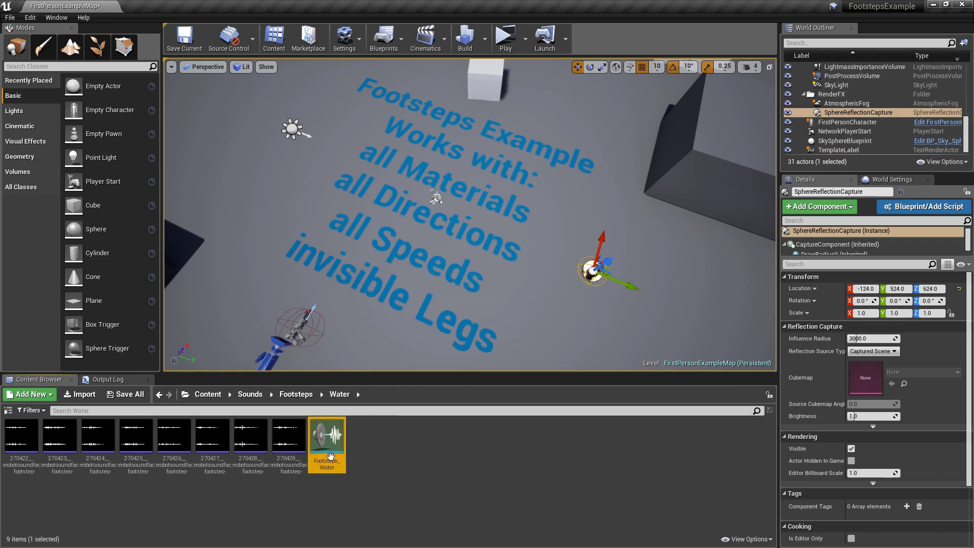
double_click(327, 436)
Inspect the water cue's wave players, Random, Modulator and Output nodes
left_click_drag(414, 163, 448, 501)
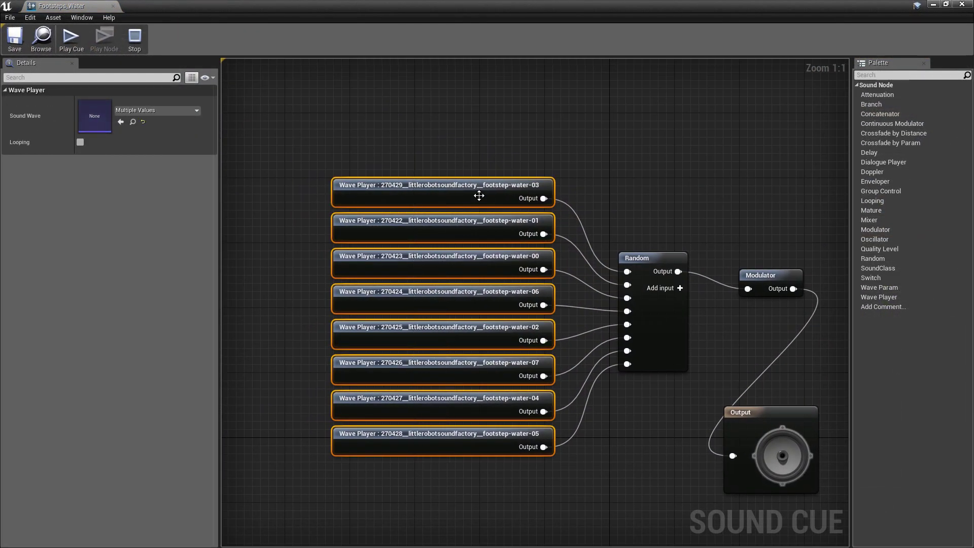
left_click(596, 240)
left_click(680, 287)
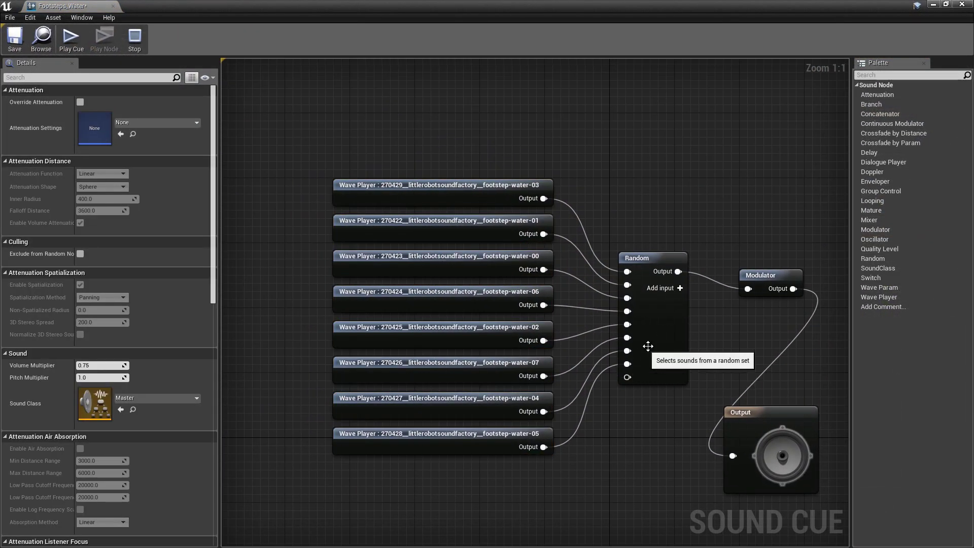
left_click(648, 346)
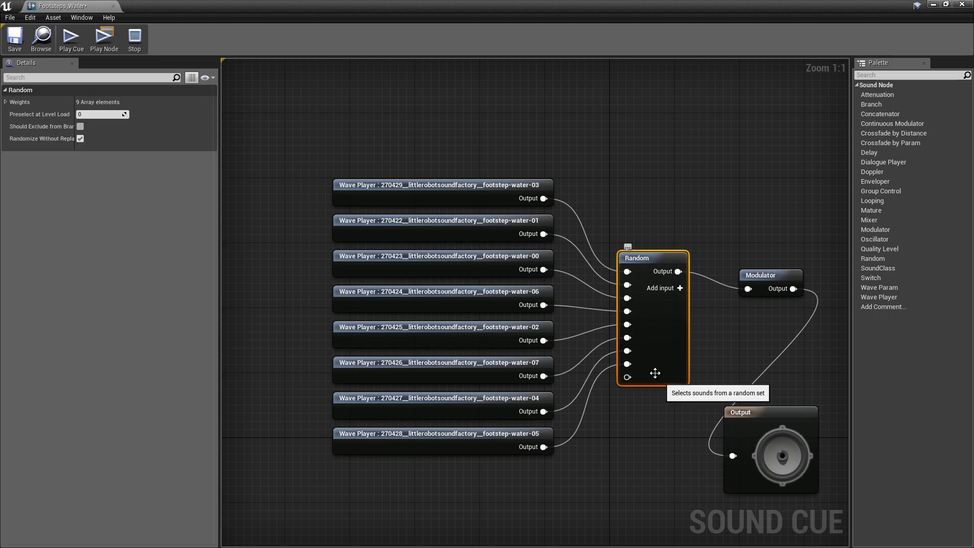
left_click(762, 276)
key("Home")
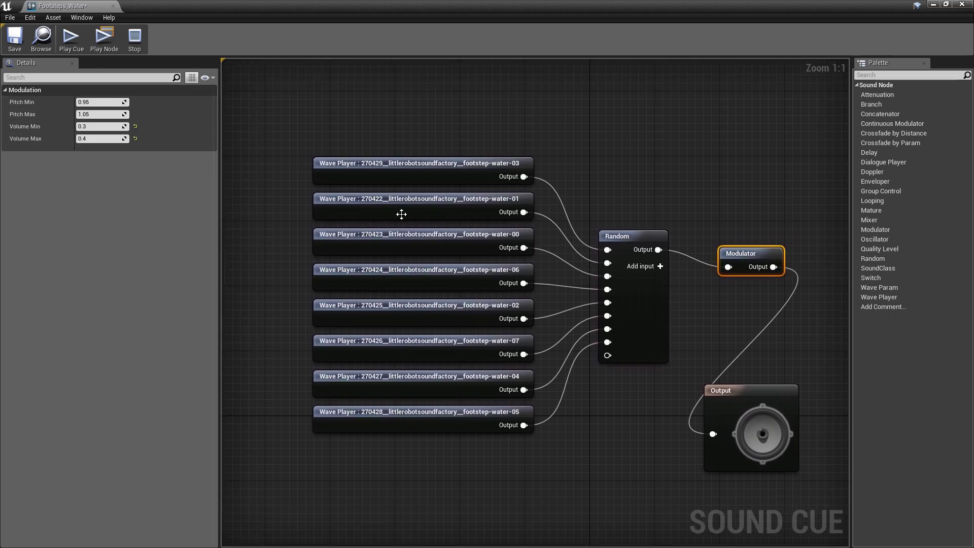
left_click(759, 430)
Play the Footsteps_Water cue five times to hear the variations, then close it
left_click(71, 38)
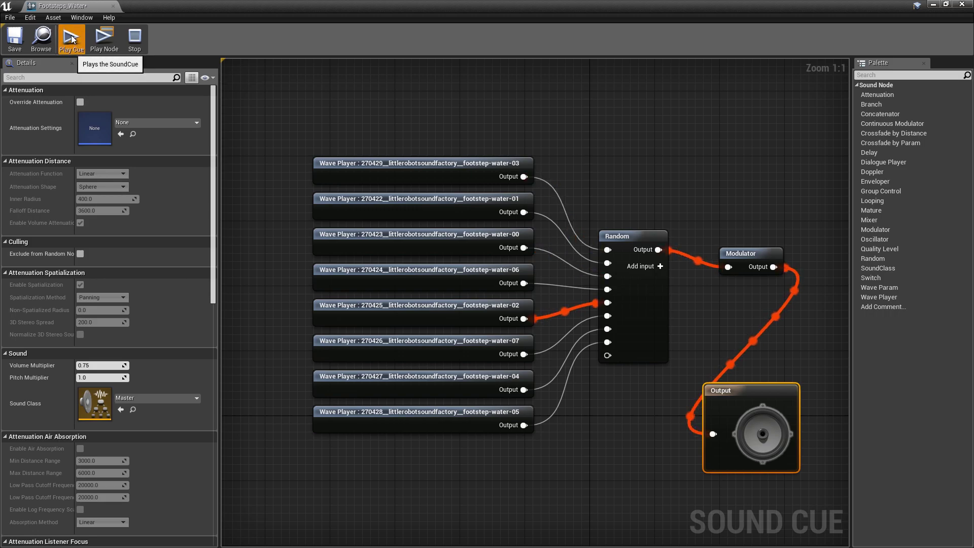
left_click(72, 38)
left_click(72, 37)
left_click(71, 37)
left_click(72, 38)
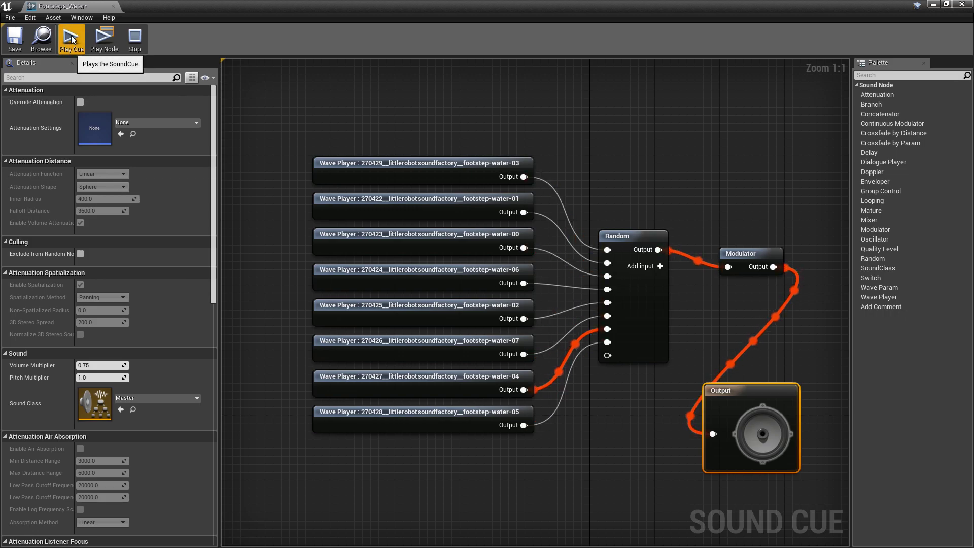
left_click(961, 5)
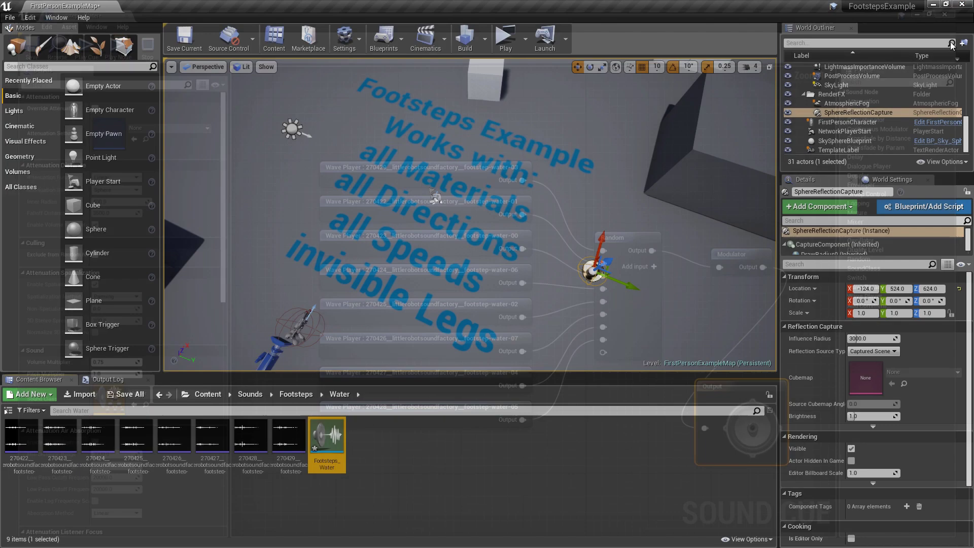
Open Footsteps_Snow from the Snow folder, inspect its Random and Modulator nodes, play it, and close it
left_click(296, 395)
double_click(34, 446)
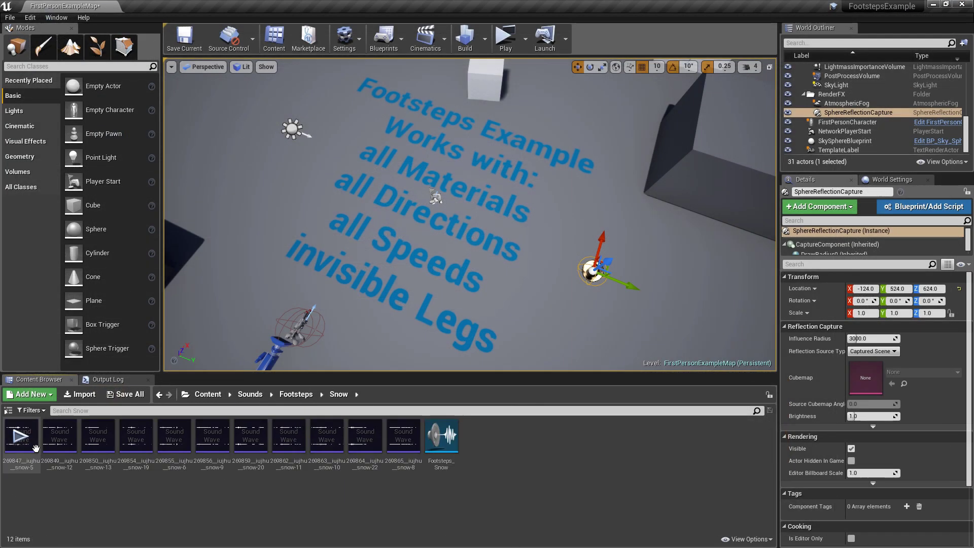
double_click(449, 441)
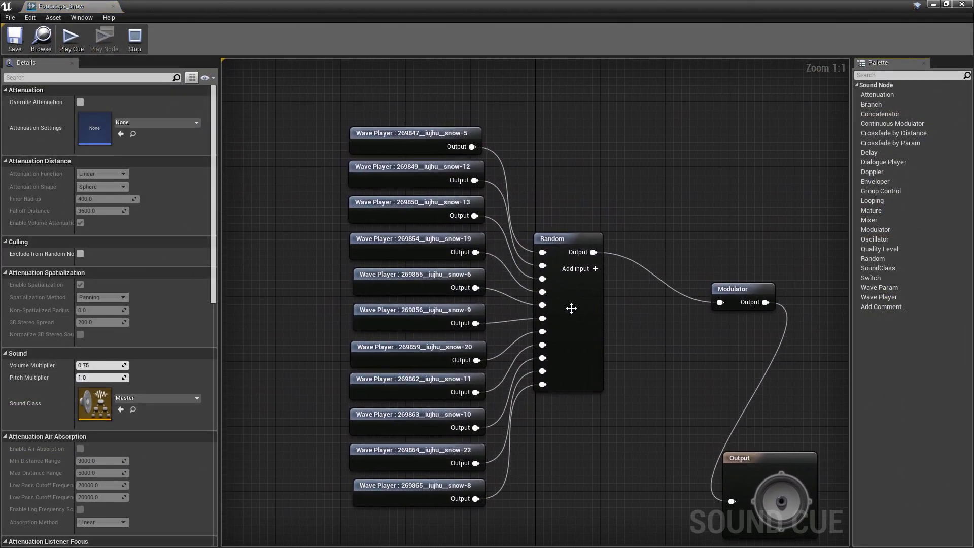
left_click(571, 308)
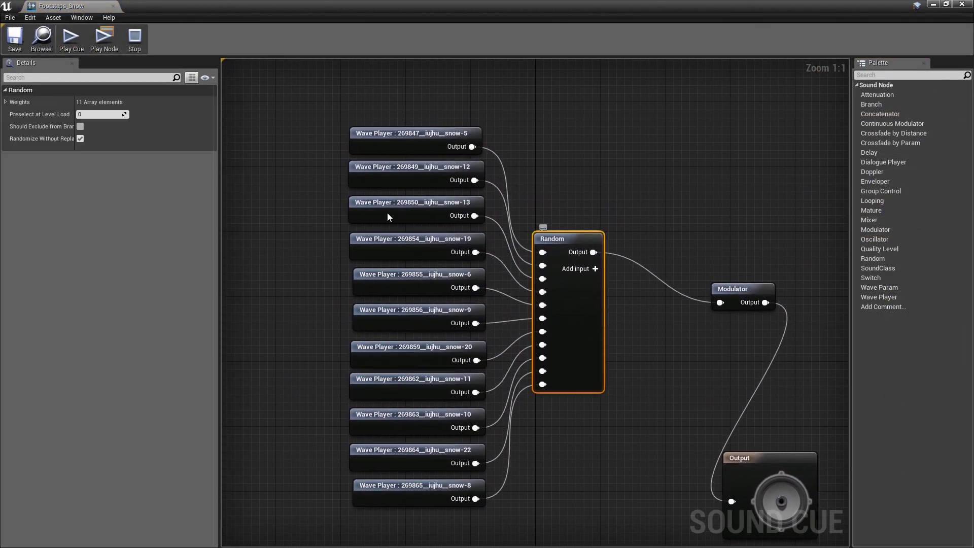
left_click(737, 289)
left_click(765, 467)
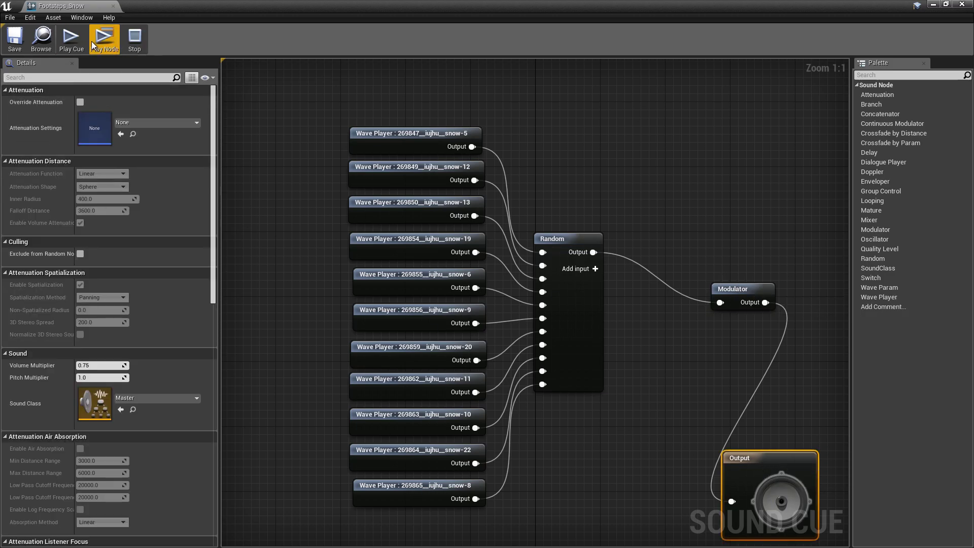
left_click(71, 45)
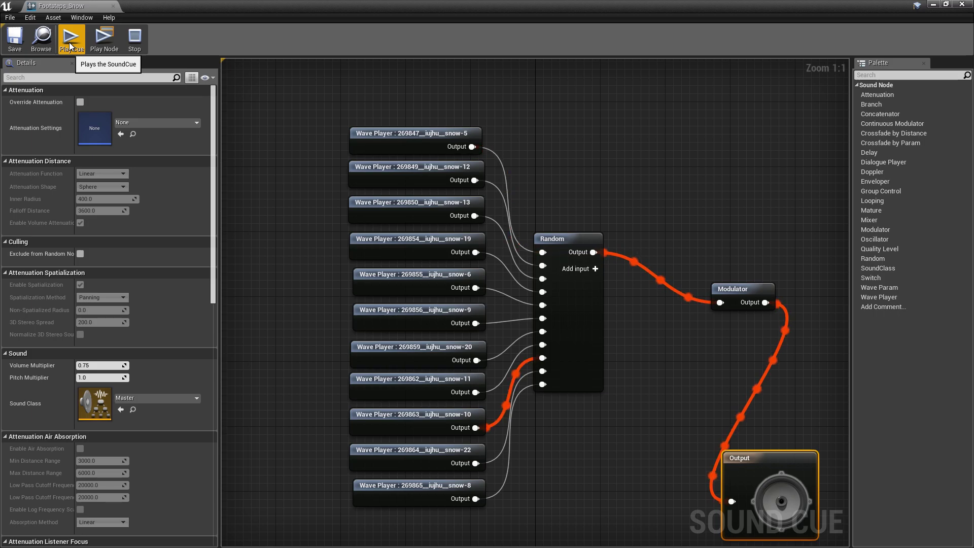
left_click(952, 5)
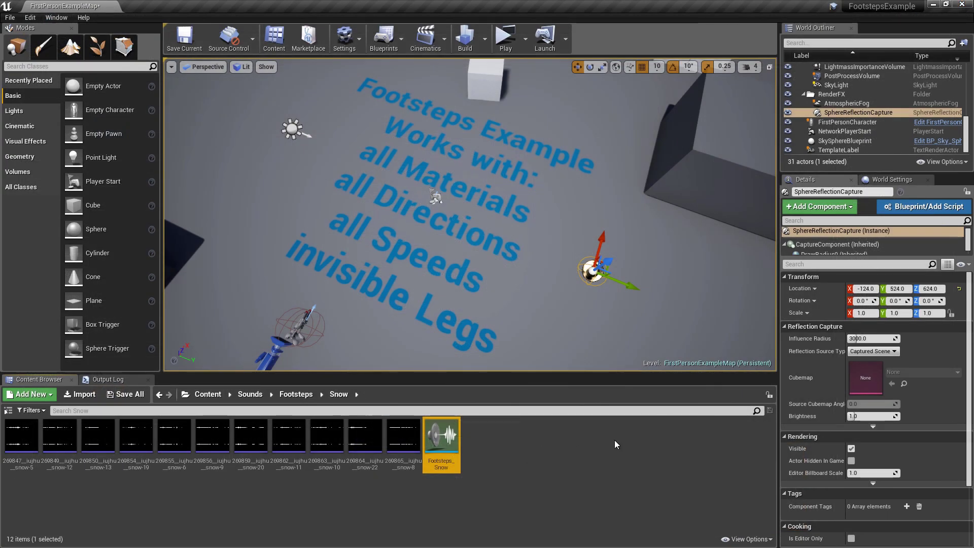
Open Project Settings and filter them with 'Surface' to reach the Physical Surface list
left_click(202, 395)
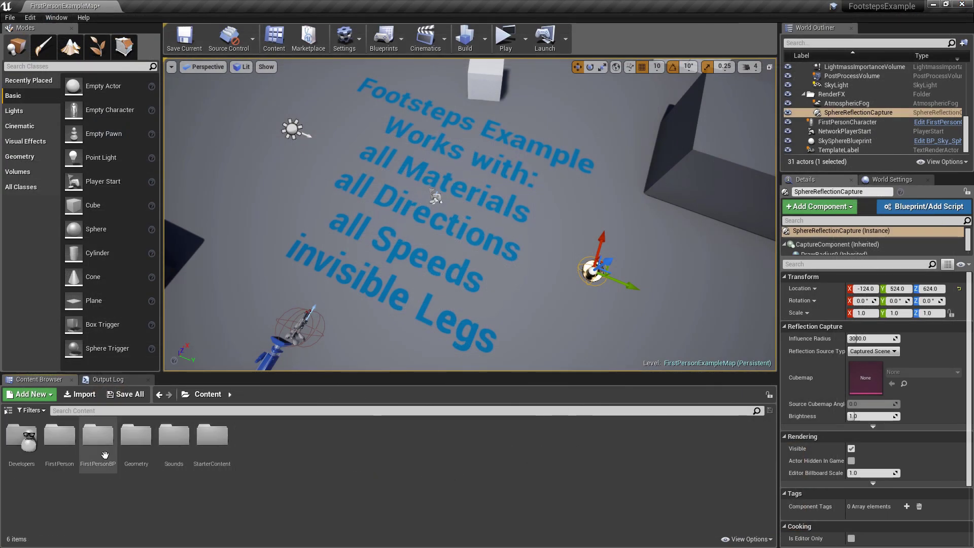
left_click(357, 45)
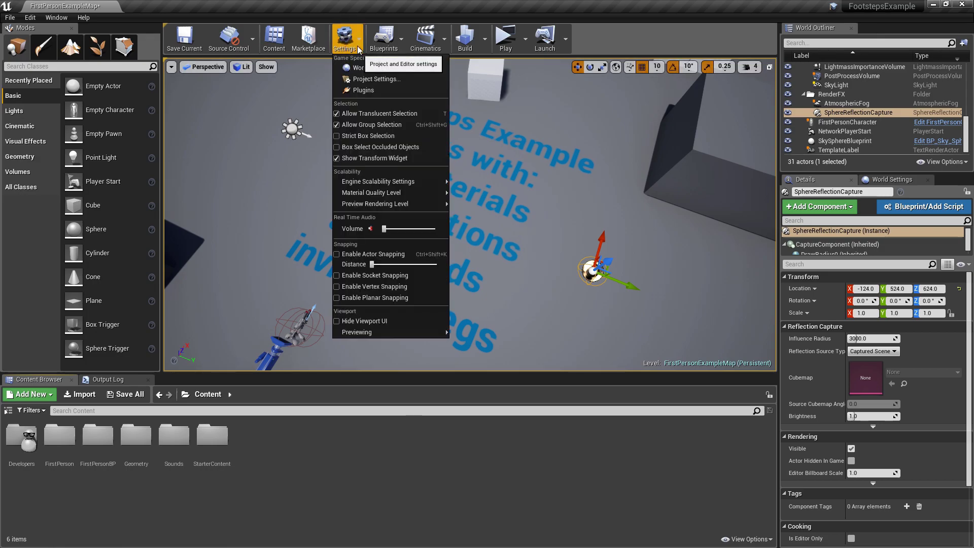
left_click(382, 77)
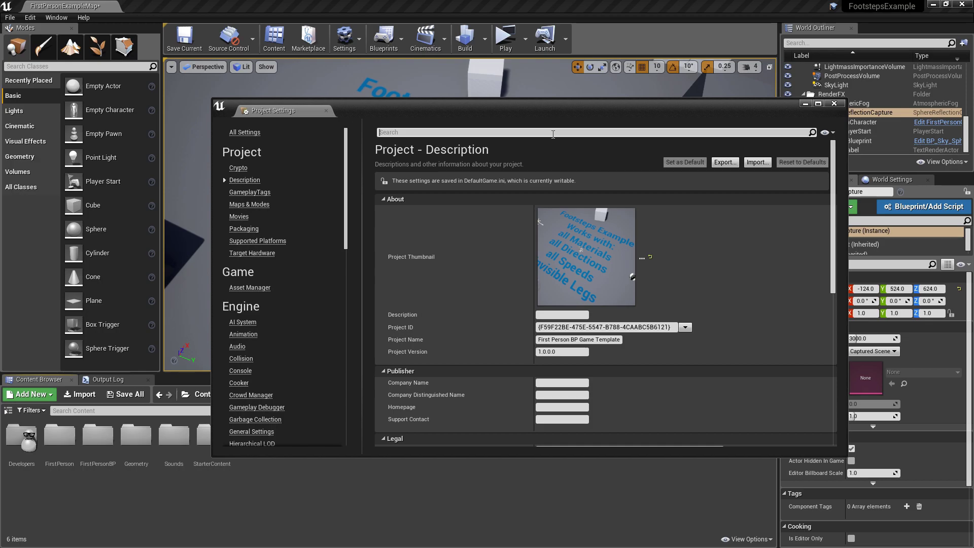
type("Surface")
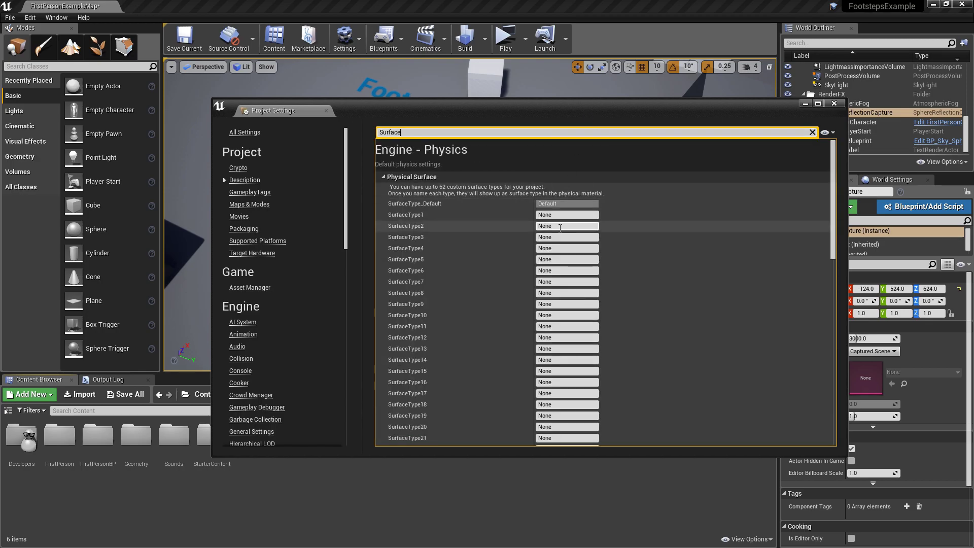
Name SurfaceType1 Water and SurfaceType2 Snow
left_click(566, 214)
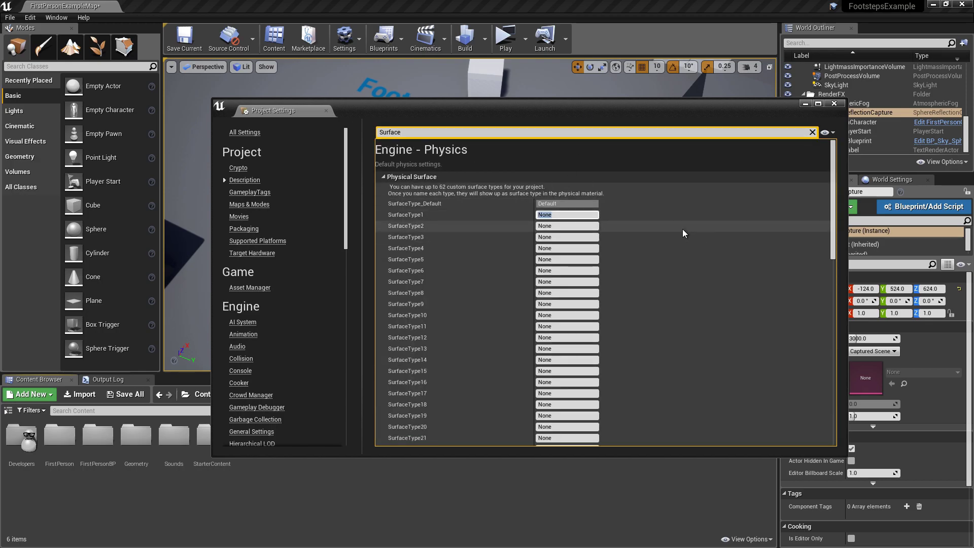
type("Wate")
type("r")
left_click(583, 226)
type("Snow")
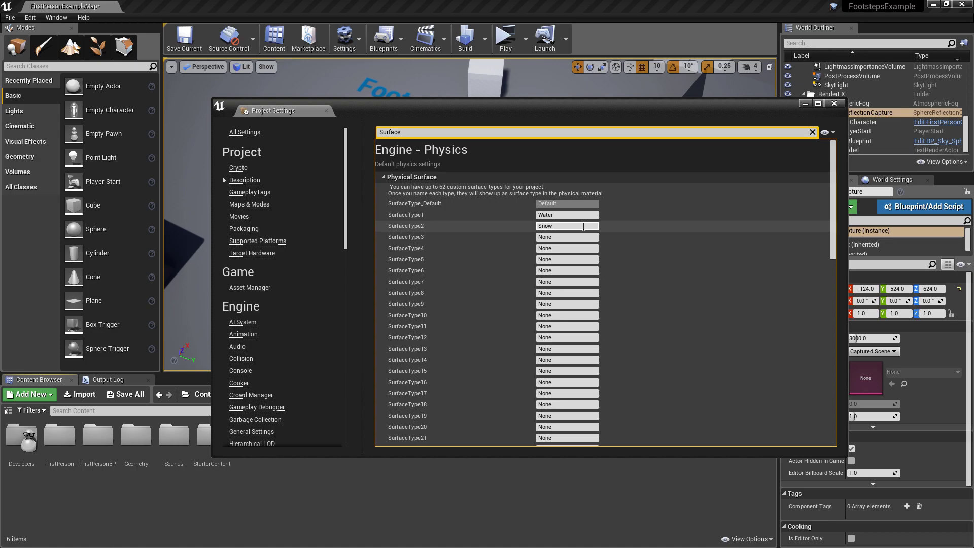
left_click(562, 237)
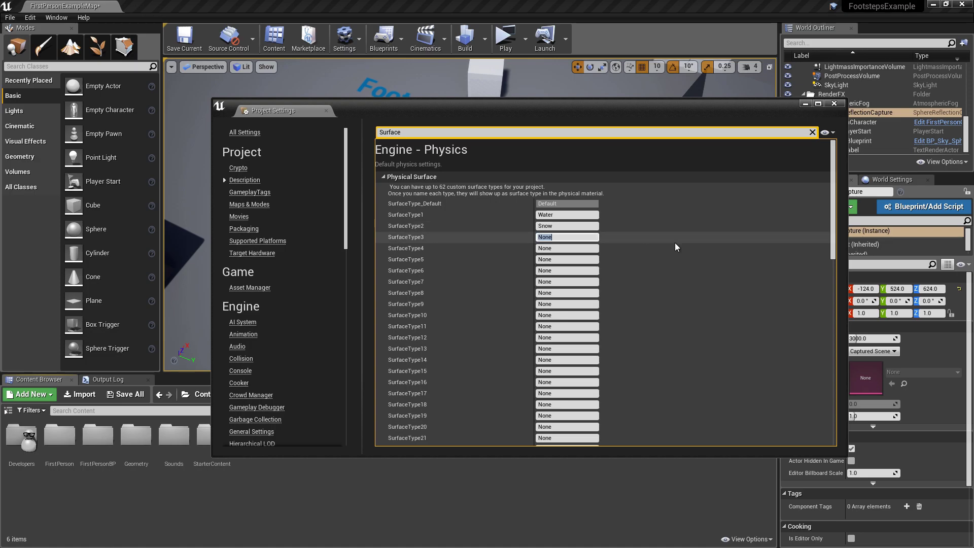
Type the note 'USE AS MANY AS YOU WANT MAX 6' in SurfaceType3, then discard it, leaving None
type("USE")
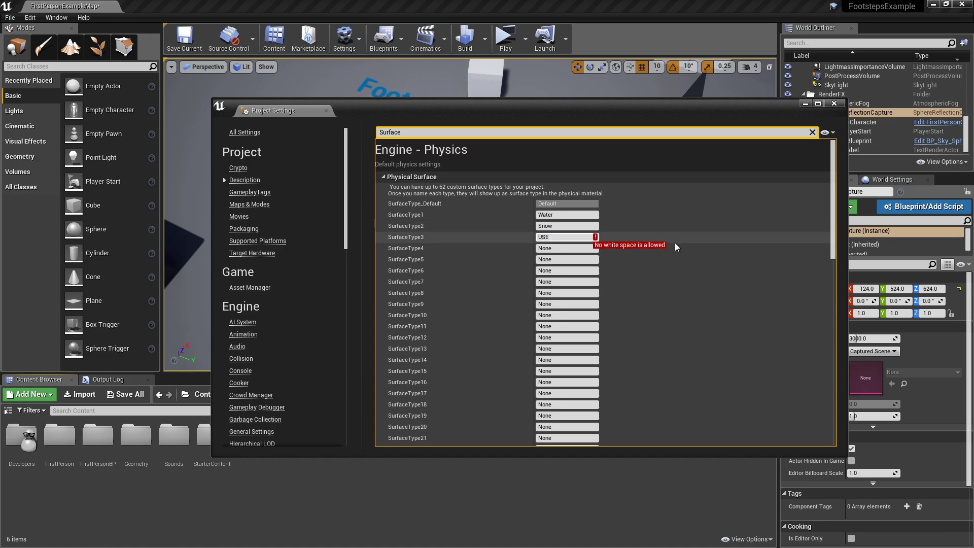
type(" AS MANY")
key("Return")
type("A")
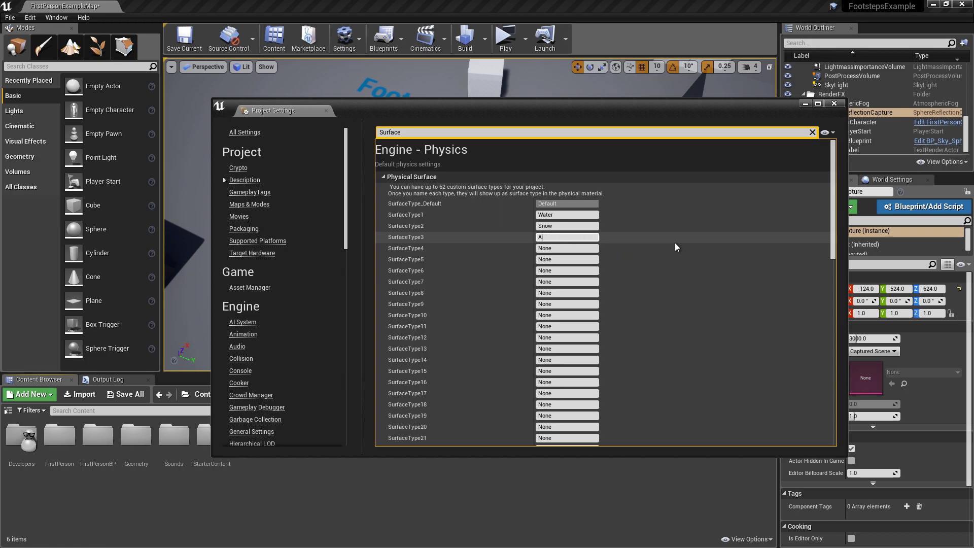
type("S YOU WANT")
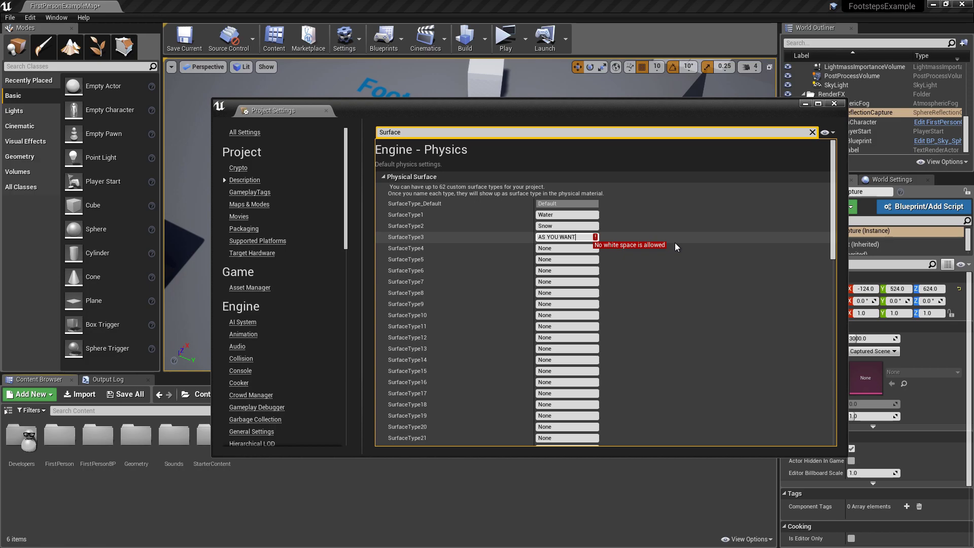
key("ctrl+a")
type("MAX 6")
key("BackSpace")
key("BackSpace")
key("BackSpace")
key("BackSpace")
key("BackSpace")
key("Return")
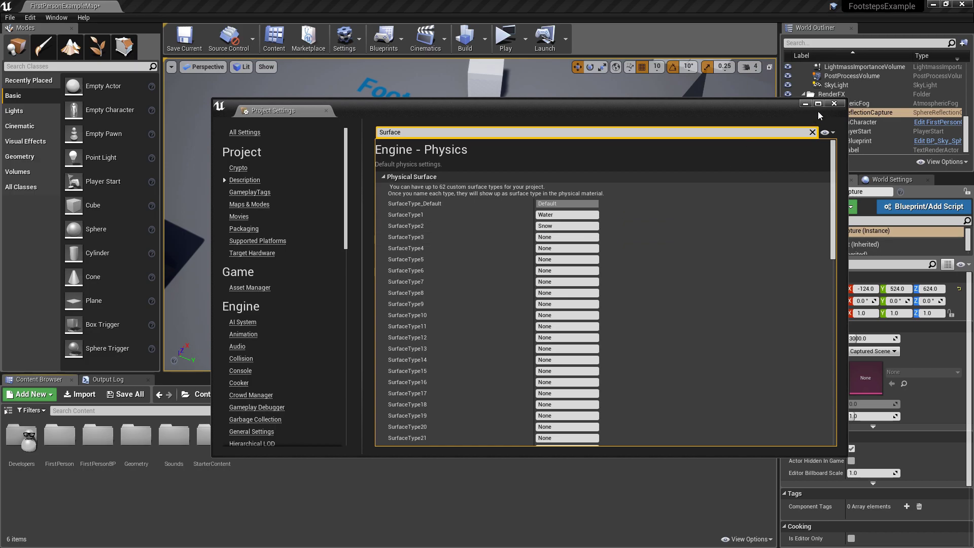
Close Project Settings and go to Content/StarterContent/Materials
left_click(835, 103)
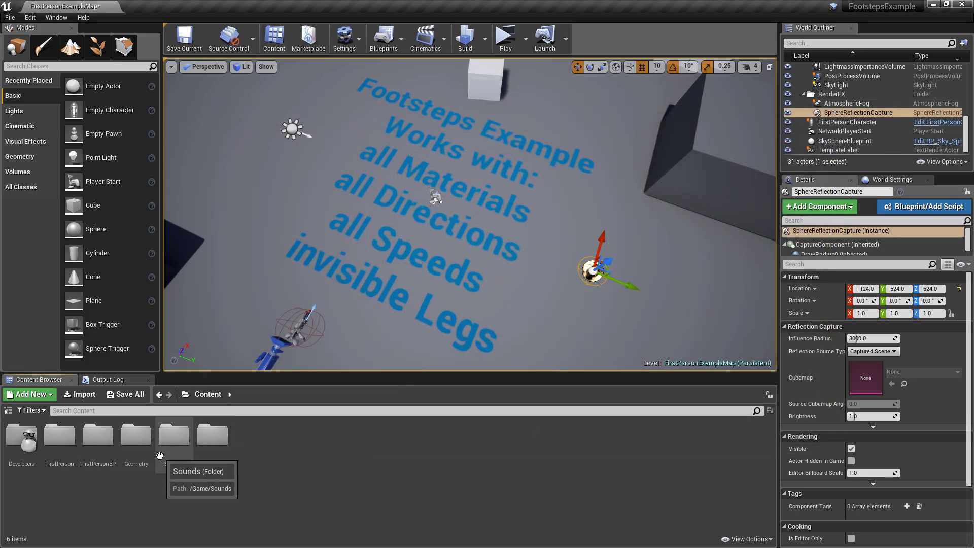
double_click(211, 446)
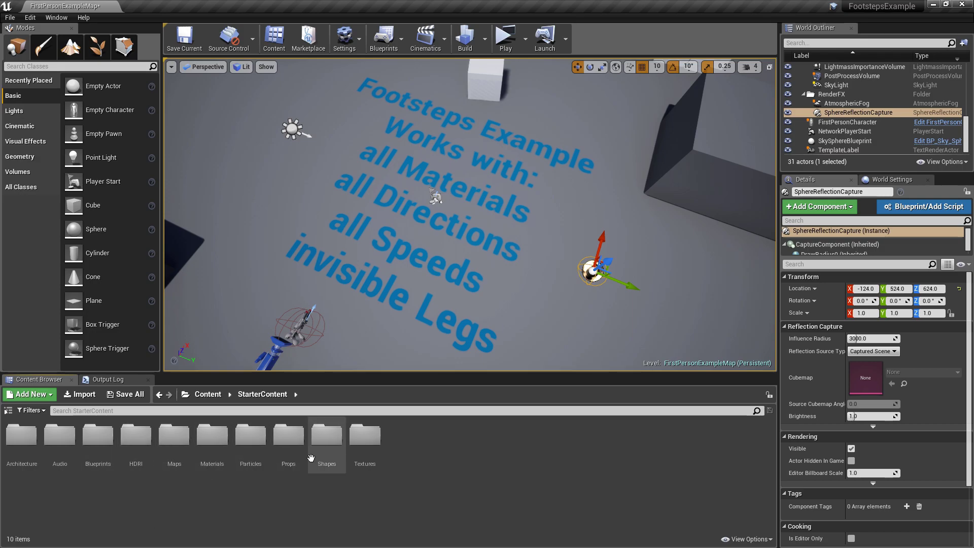
double_click(212, 439)
scroll(165, 510, "down", 2)
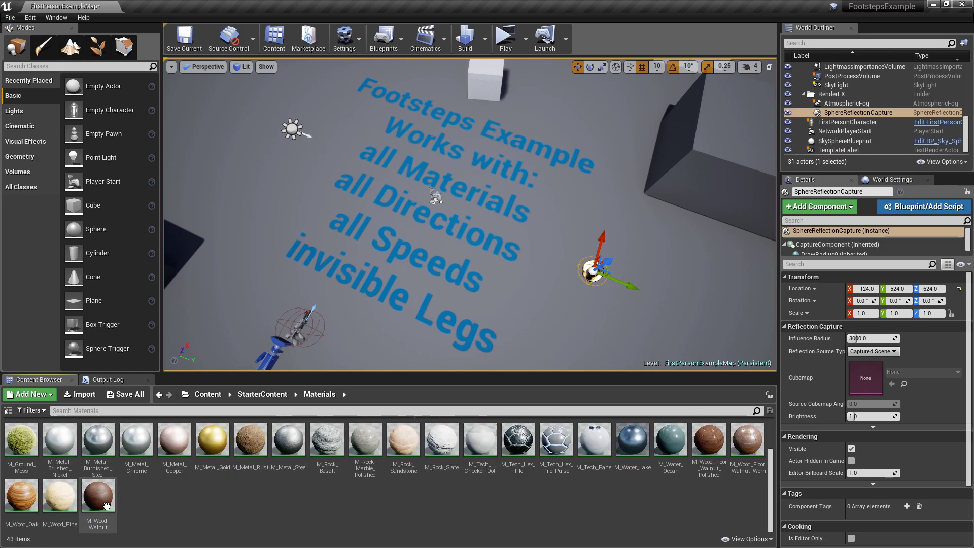
Create a new Physical Material named Water
right_click(156, 495)
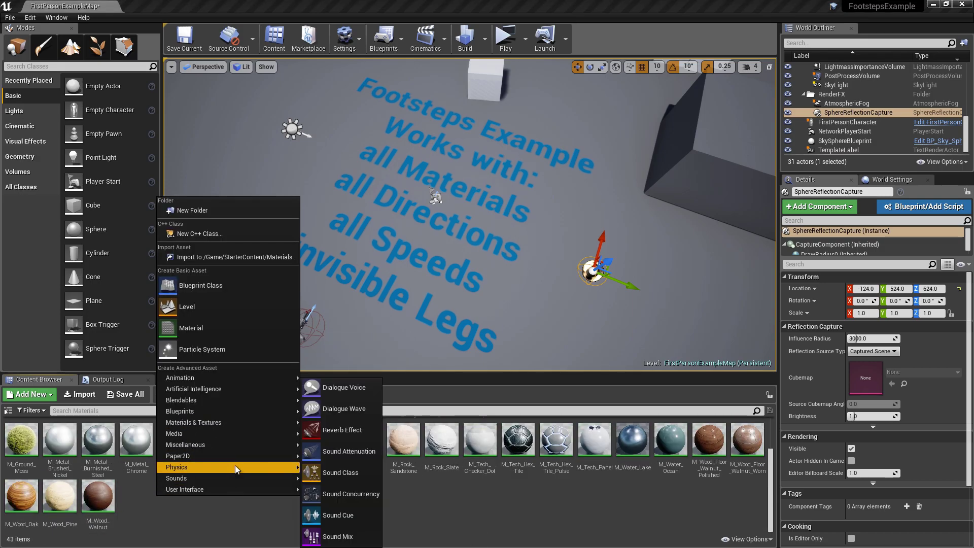
mouse_move(223, 445)
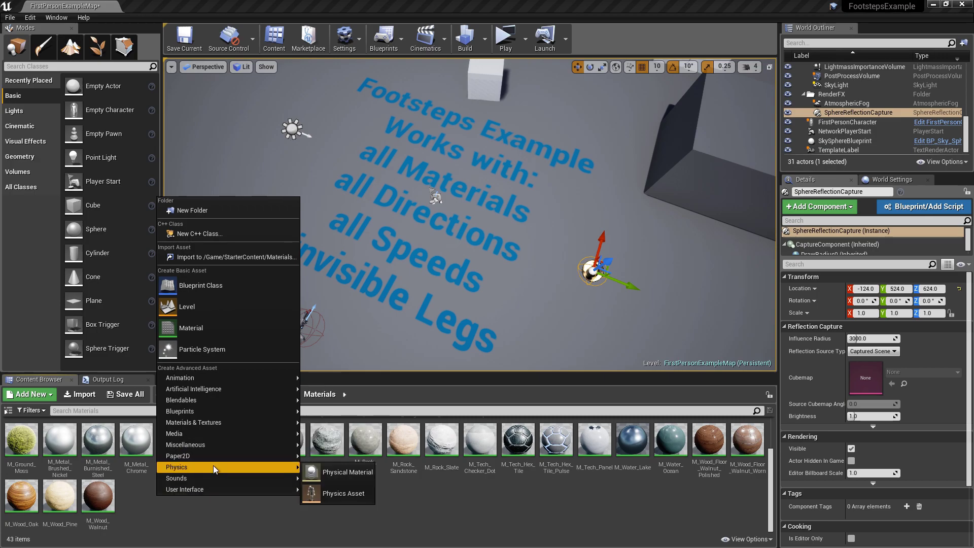
mouse_move(212, 465)
left_click(334, 472)
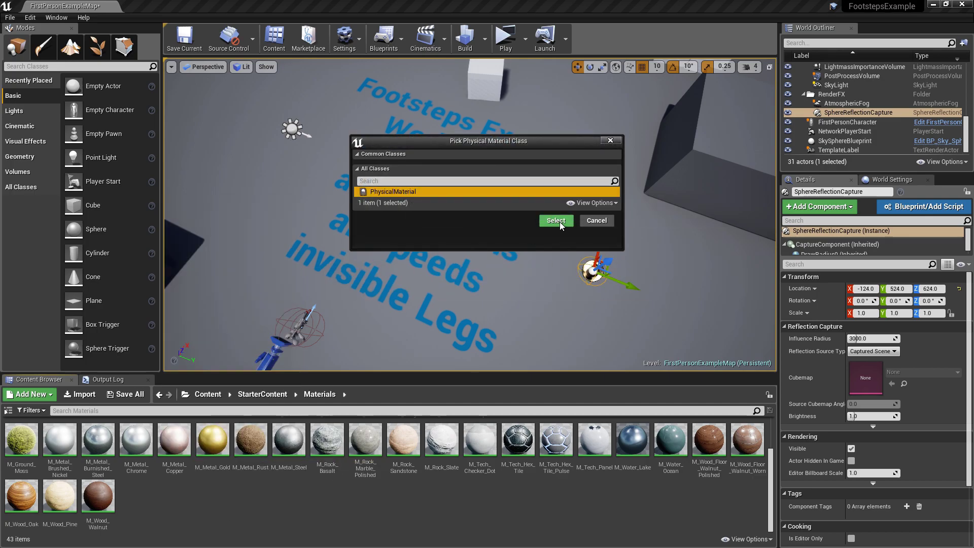
left_click(556, 220)
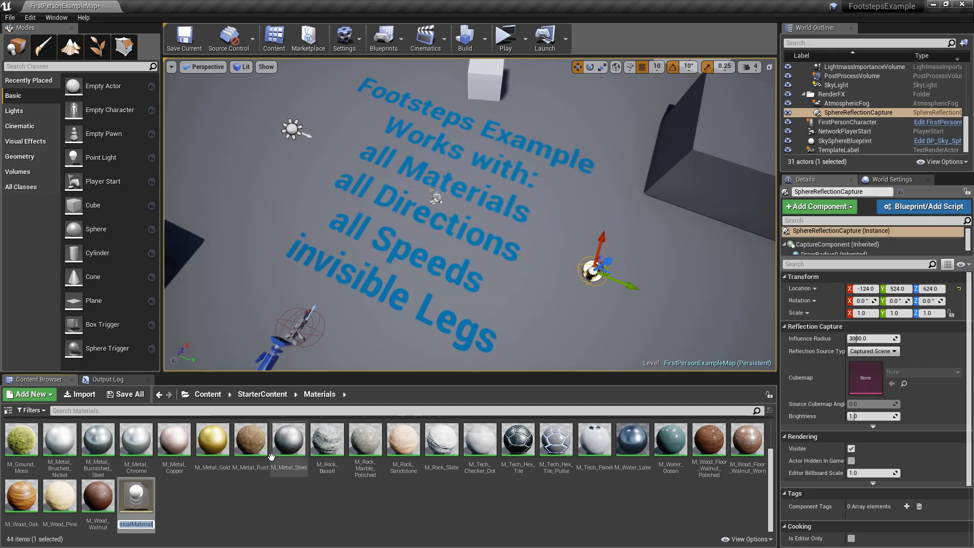
type("c")
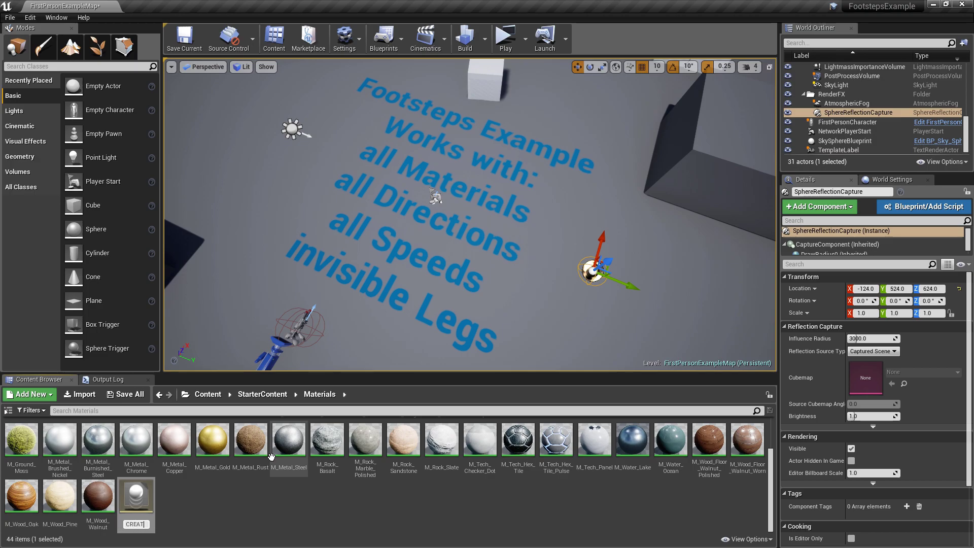
type("ON")
type(" EACH")
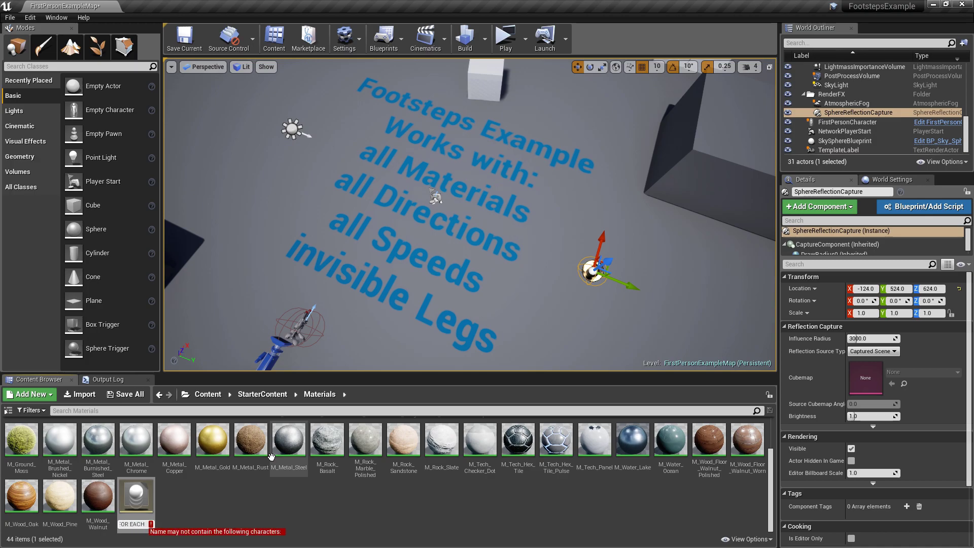
type("SURFA")
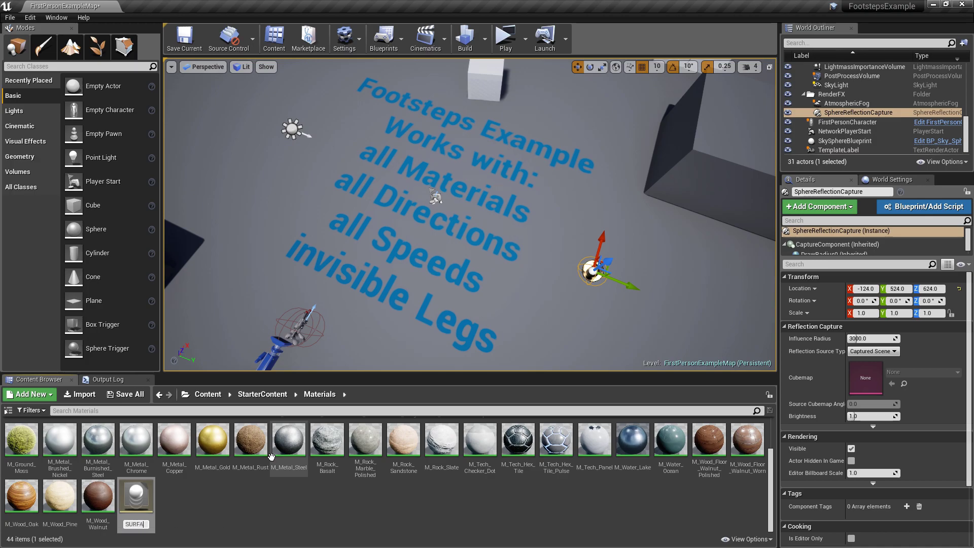
type("CE")
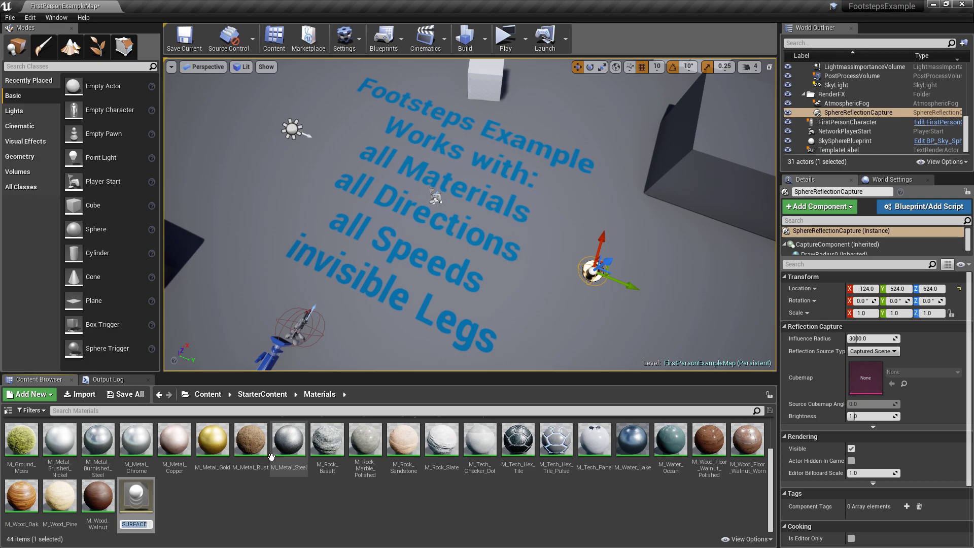
type("Wal")
key("Return")
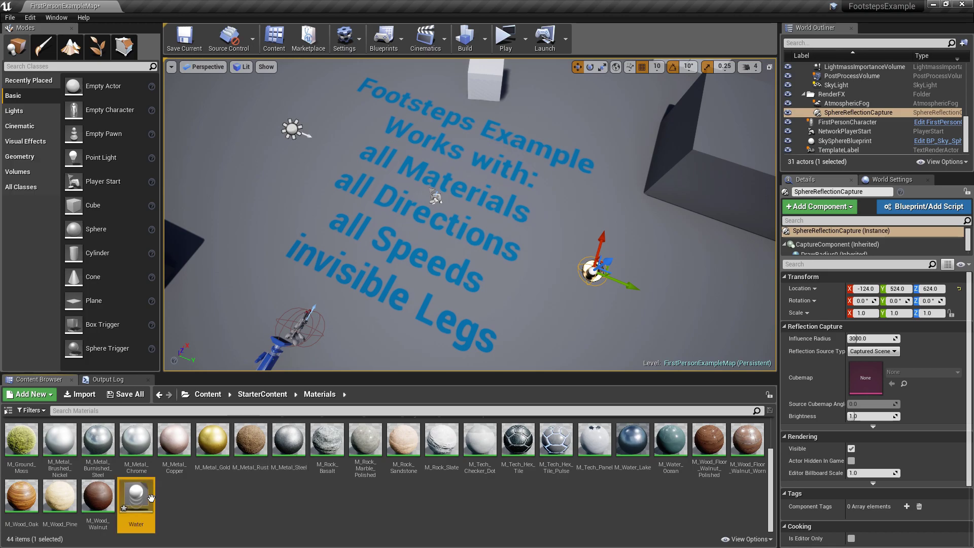
Duplicate the Water physical material and name the copy Snow
right_click(151, 498)
left_click(191, 311)
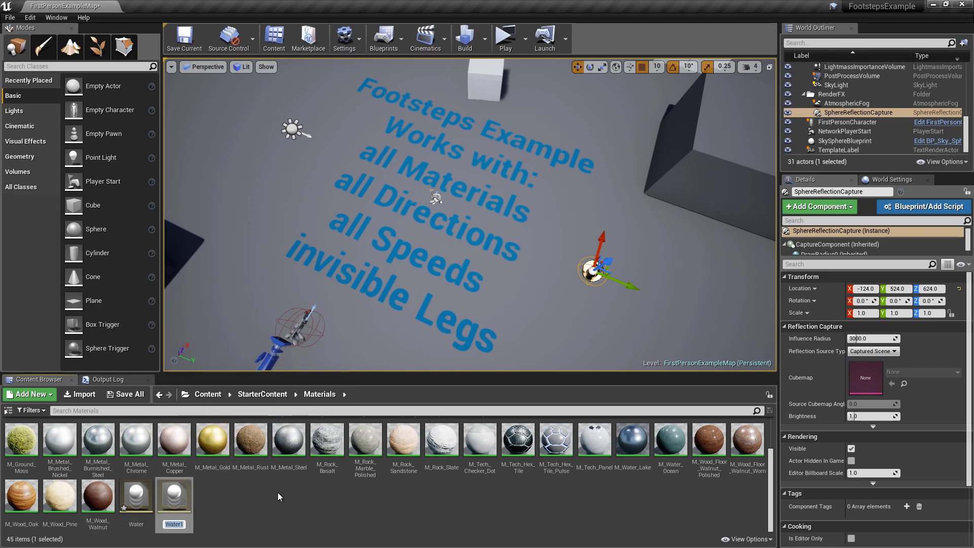
type("Snow")
key("Return")
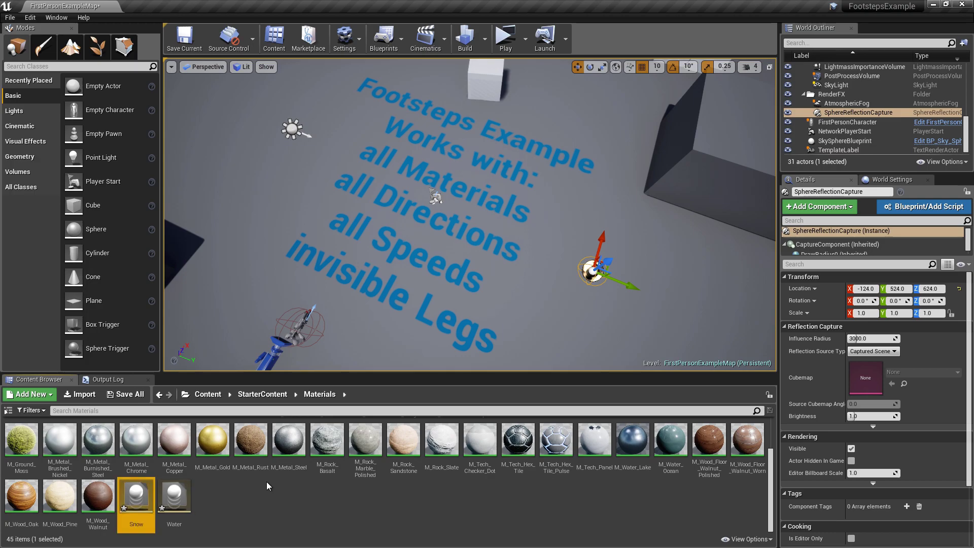
Open the Snow physical material and check its Surface Type list, leaving Default
double_click(136, 497)
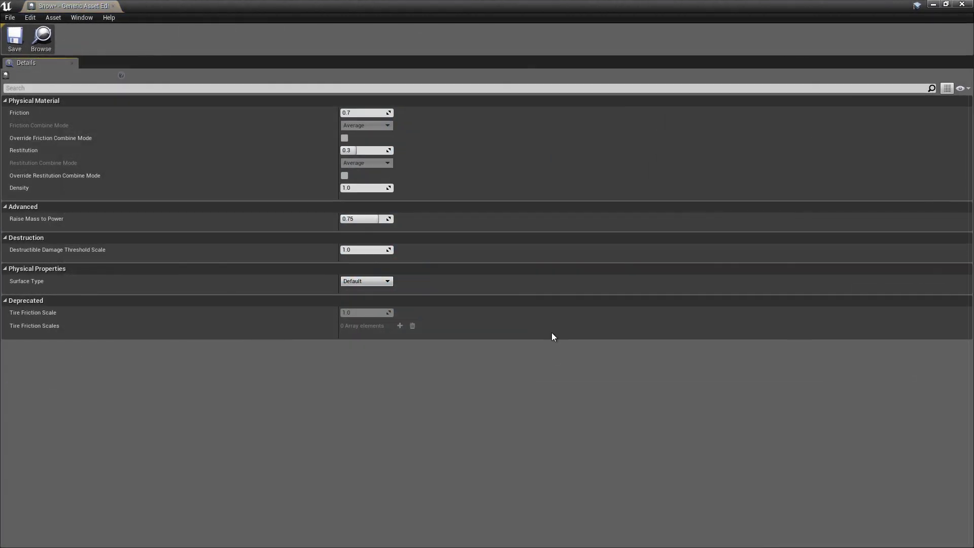
left_click(384, 281)
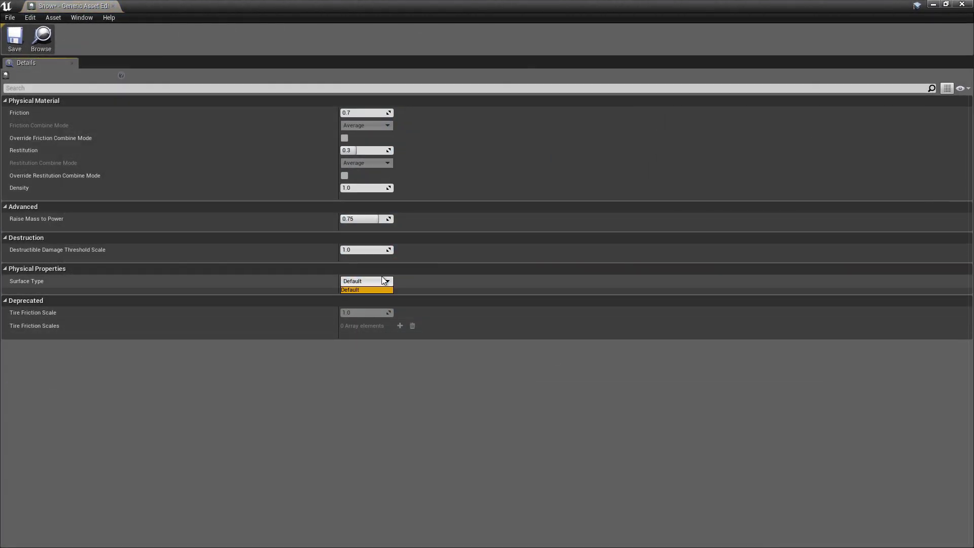
left_click(357, 288)
left_click(961, 4)
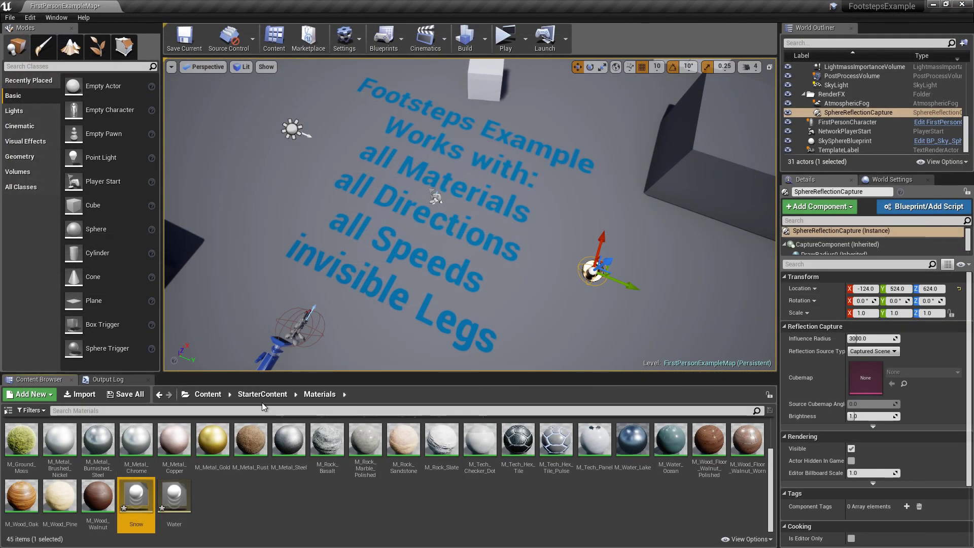
Clear the asset search, reopen Project Settings filtered to 'Surfa' in the upper right, and reopen Snow
type("BUG")
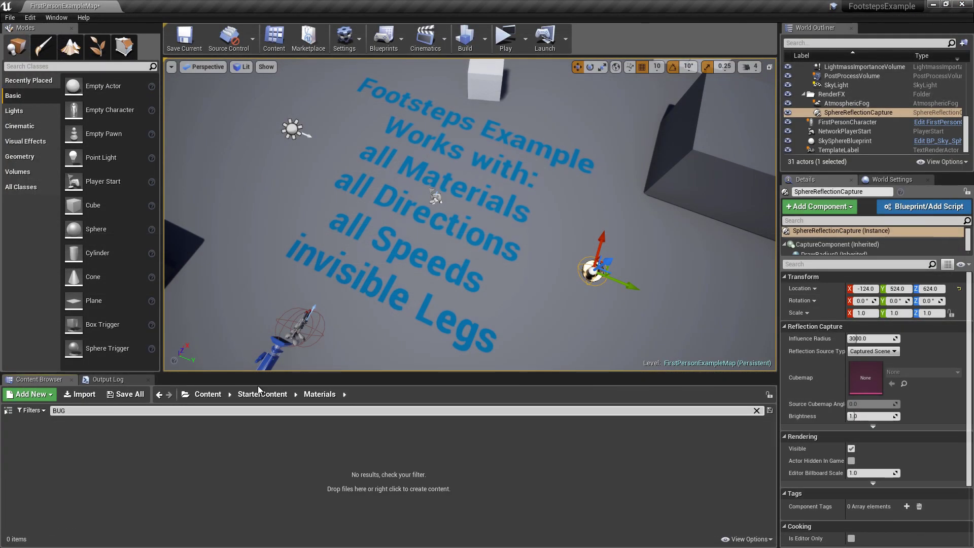
key("Return")
key("BackSpace")
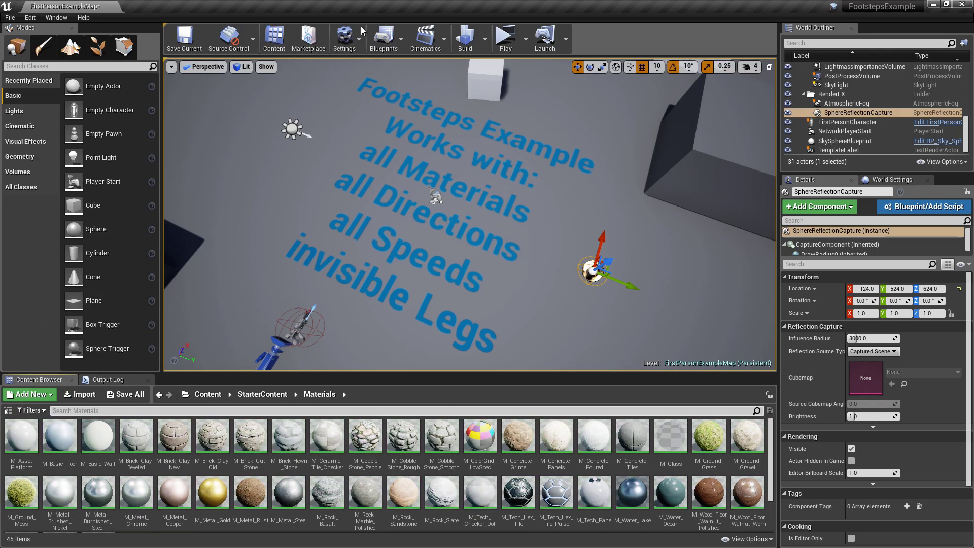
left_click(358, 36)
left_click(362, 77)
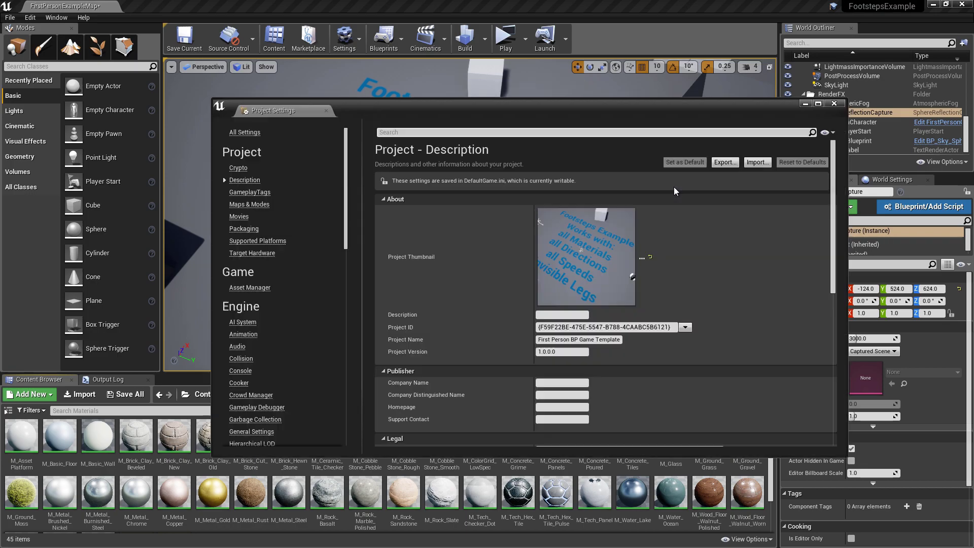
left_click(503, 133)
type("Surfa")
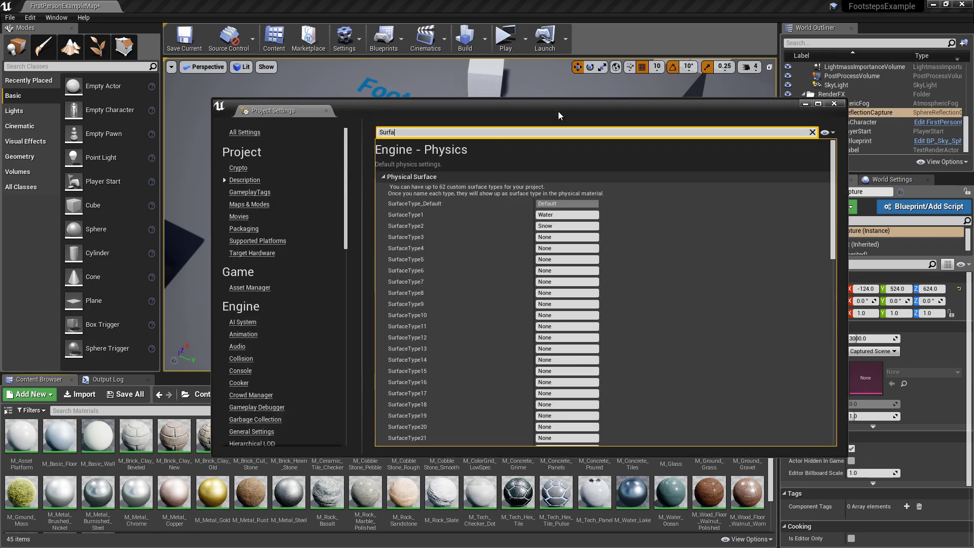
left_click_drag(557, 110, 705, 23)
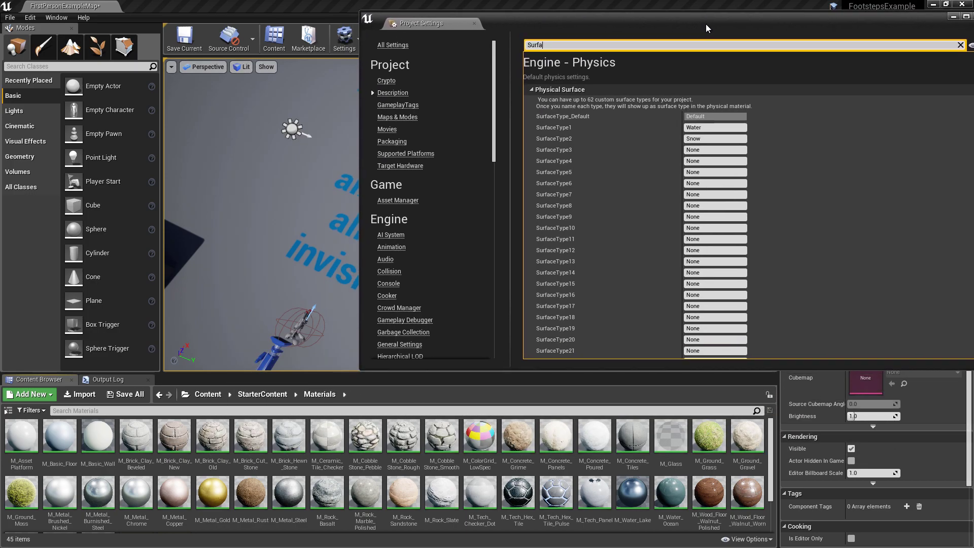
scroll(249, 447, "down", 1)
double_click(136, 495)
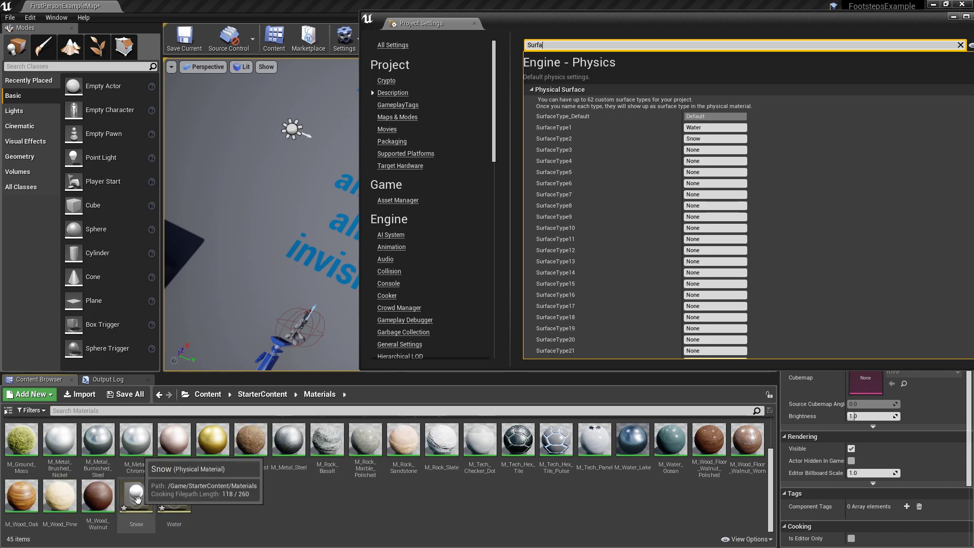
Set the Snow physical material's Surface Type to Snow and save it
left_click(377, 282)
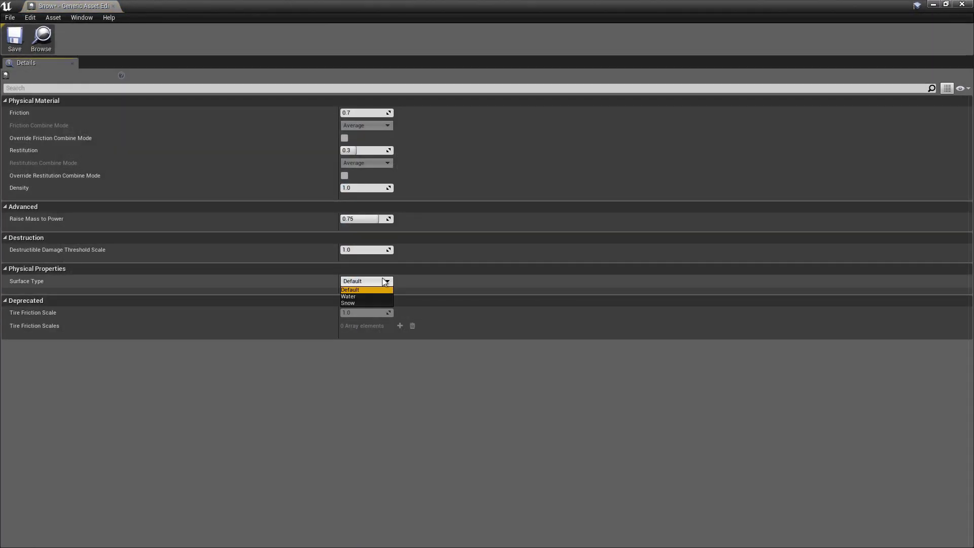
left_click(348, 303)
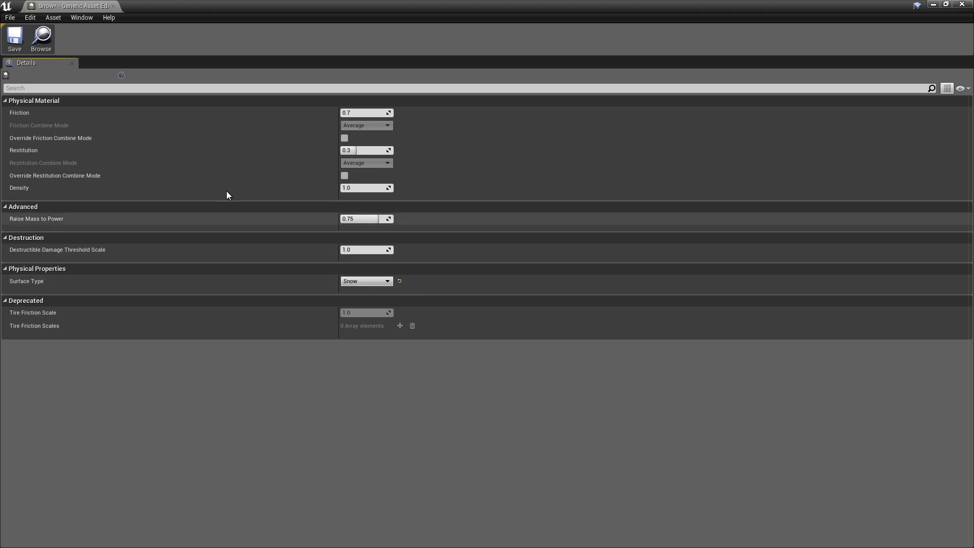
left_click(20, 42)
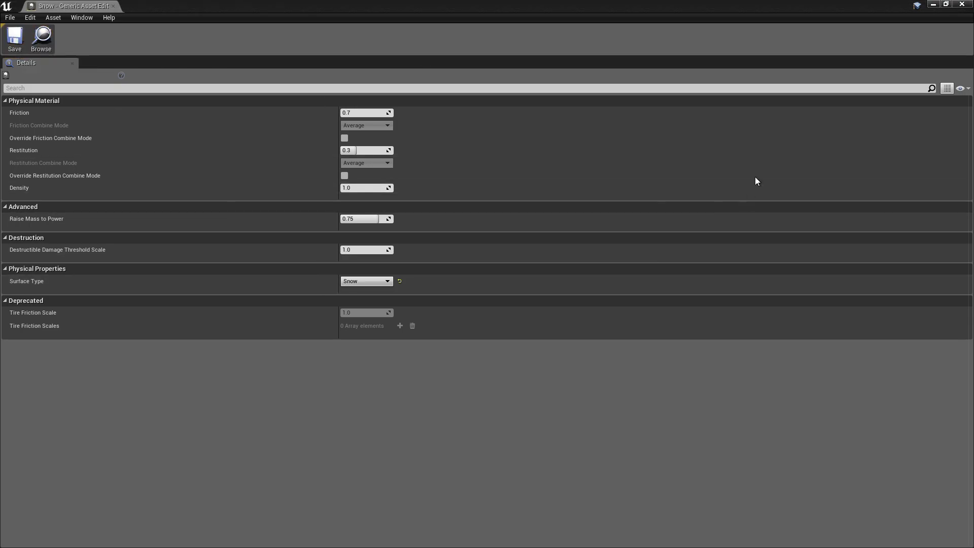
left_click(969, 4)
Set the Water physical material's Surface Type to Water, save it, and close Project Settings
left_click(165, 501)
double_click(166, 502)
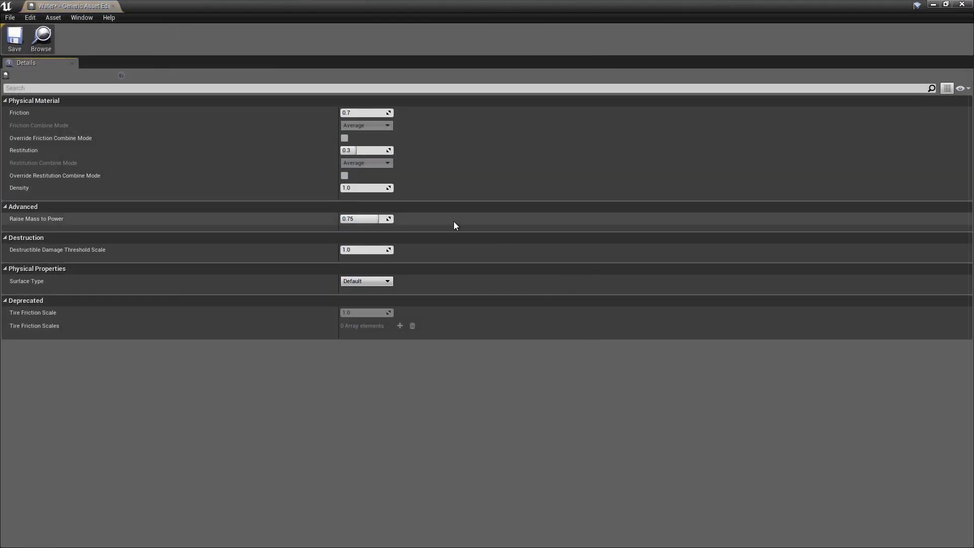
left_click(366, 281)
left_click(358, 296)
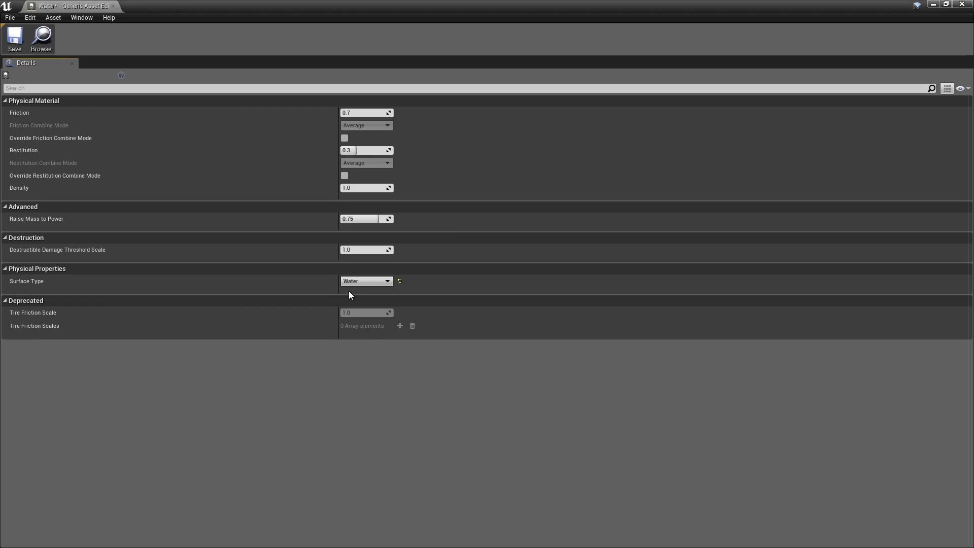
left_click(15, 40)
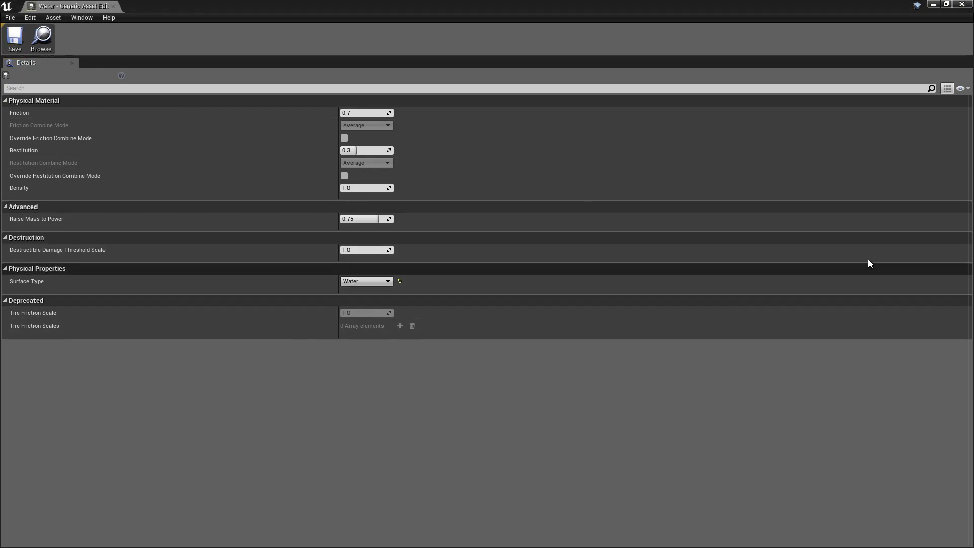
left_click(962, 5)
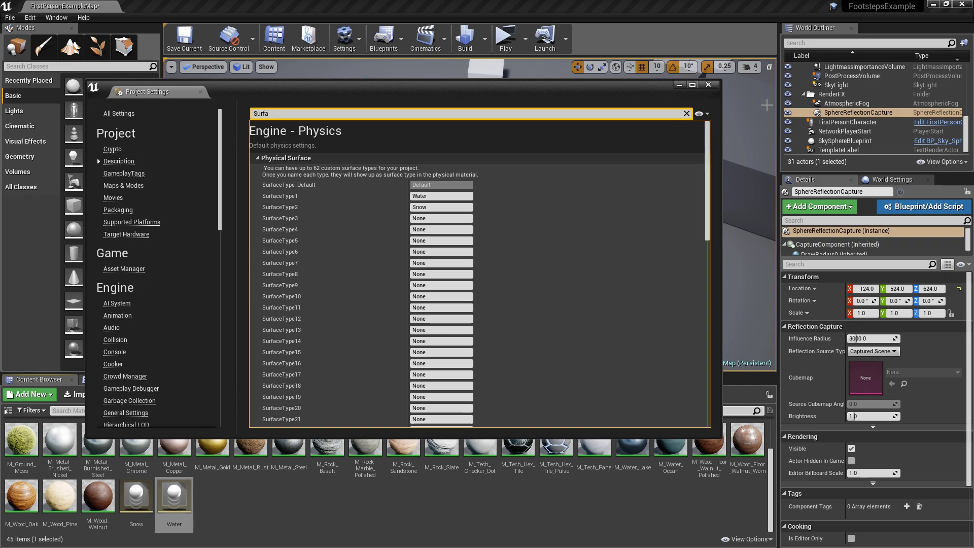
left_click(709, 85)
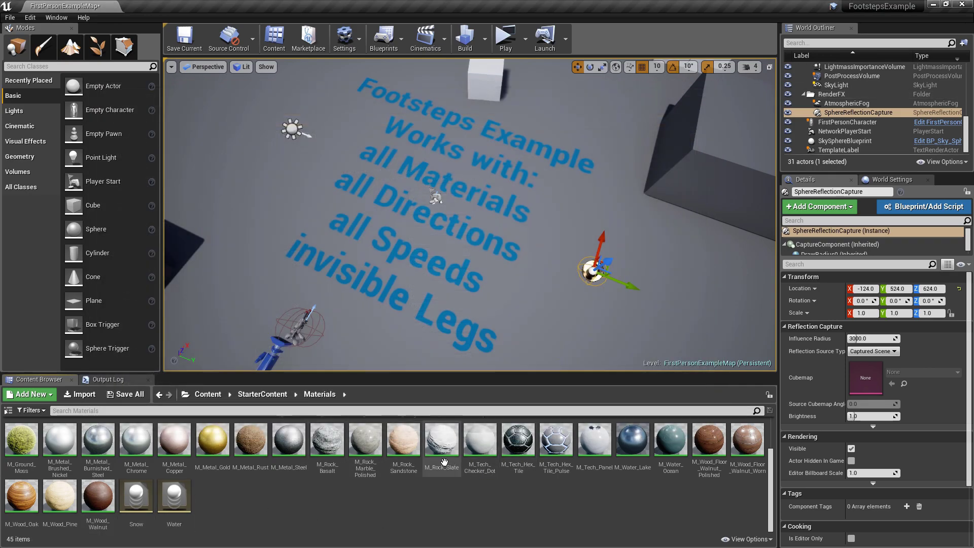
Open M_Basic_Wall and add a comment reading 'LETS PRETEND THIS LOOKS LIKE SNOW'
scroll(474, 459, "up", 2)
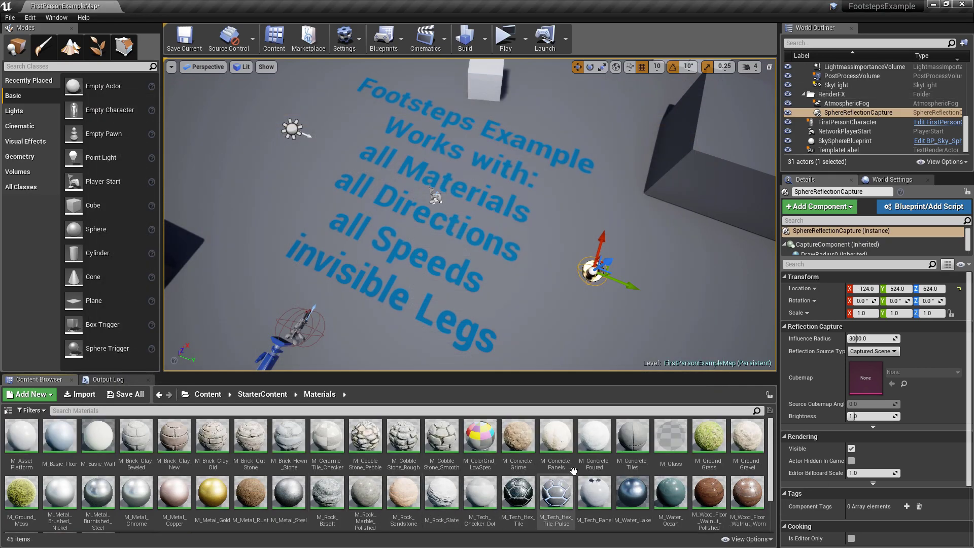
double_click(98, 436)
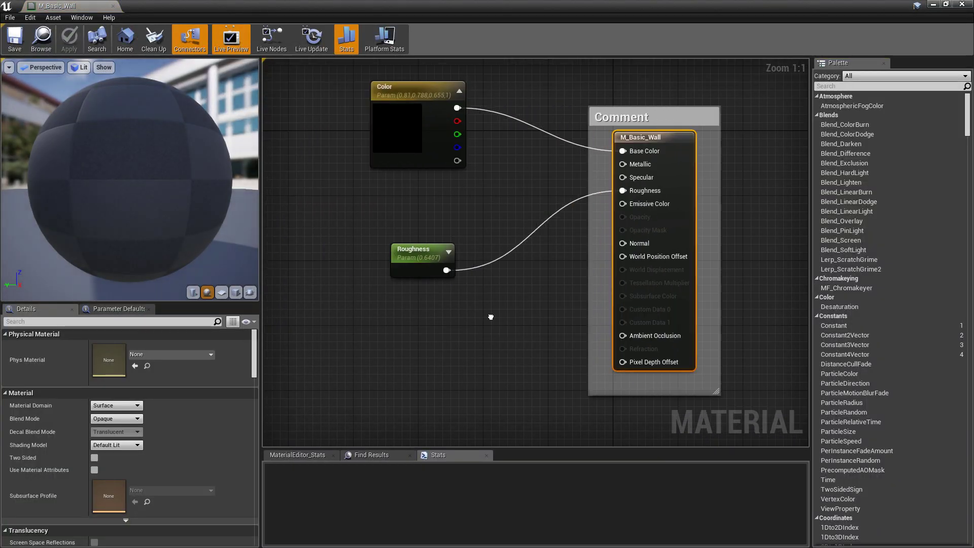
key("c")
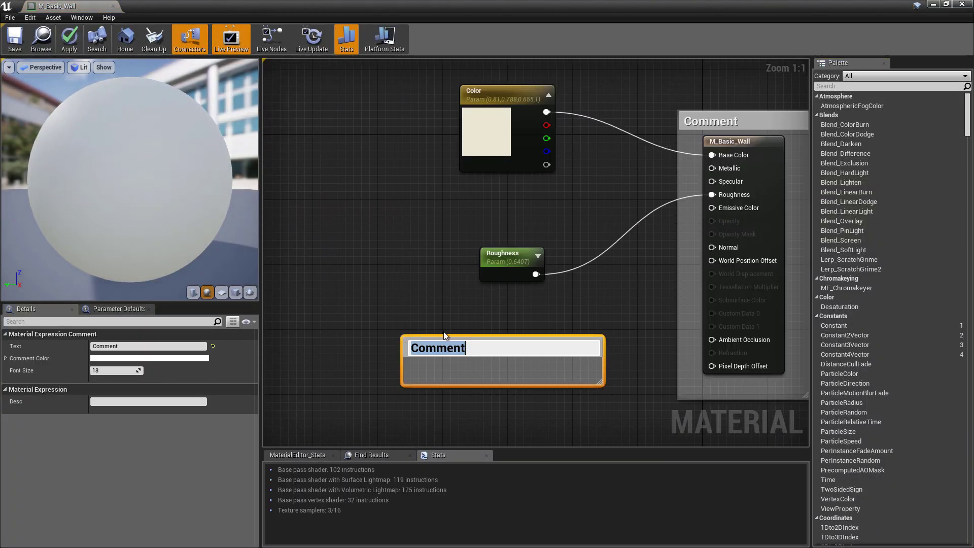
type("LETS PR")
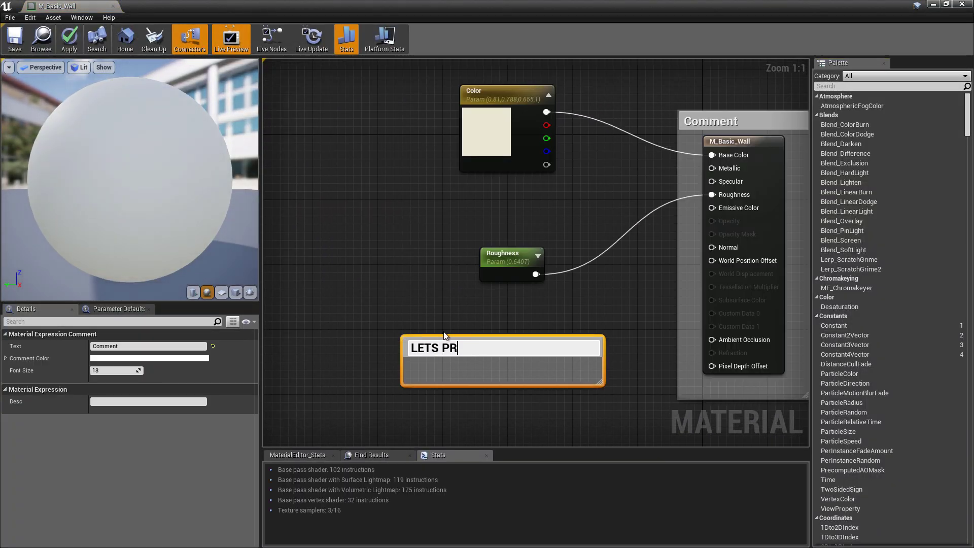
type("ETEND THIS LOO")
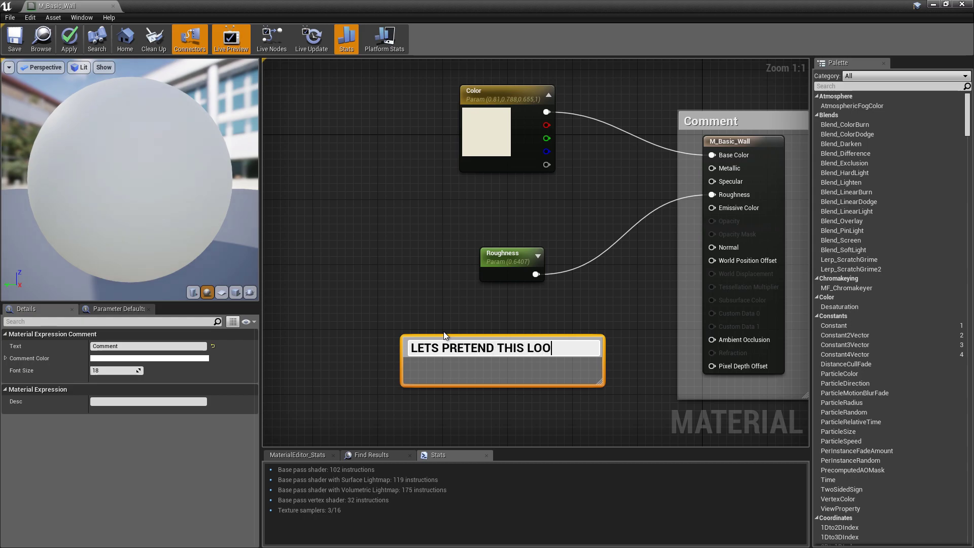
type("KS LIKE SNOW :D")
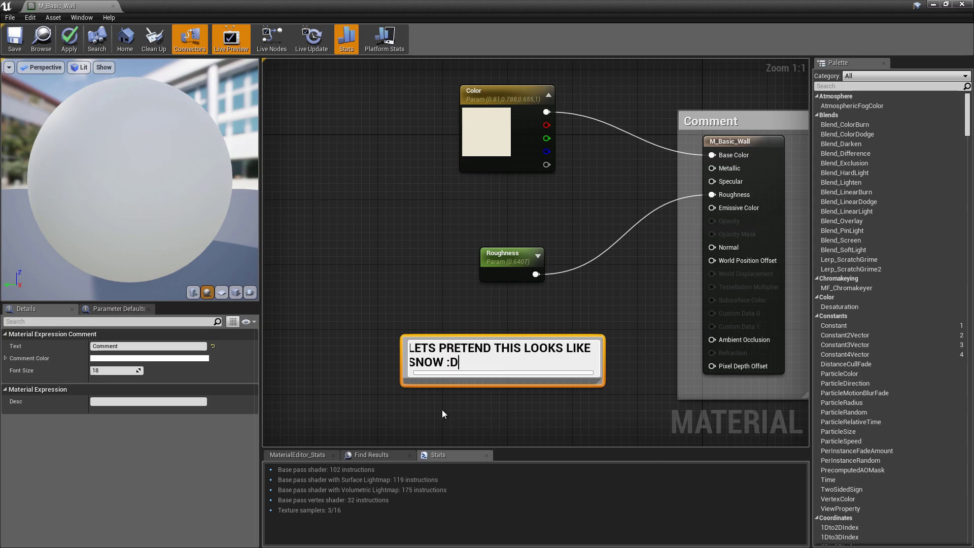
left_click(442, 414)
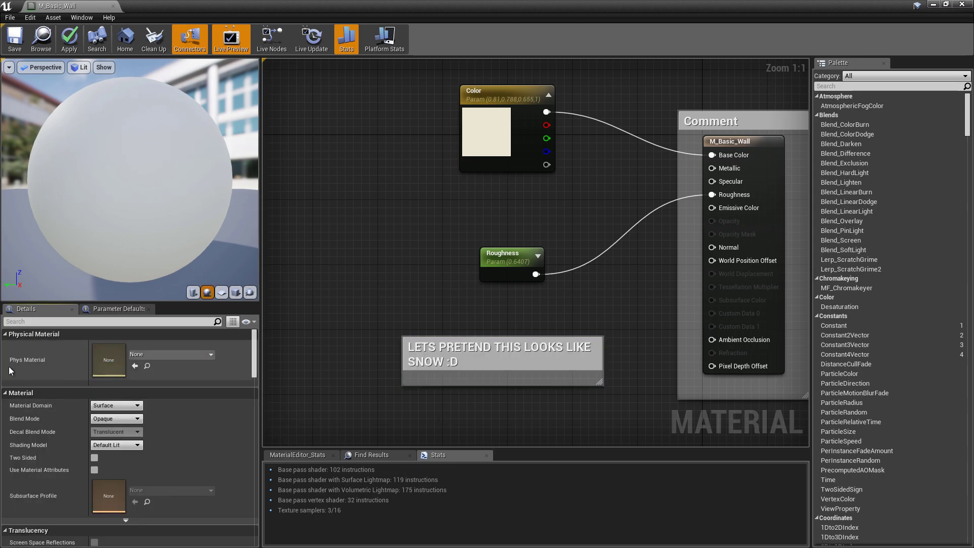
Set M_Basic_Wall's Phys Material to Snow
left_click(162, 352)
type("snow")
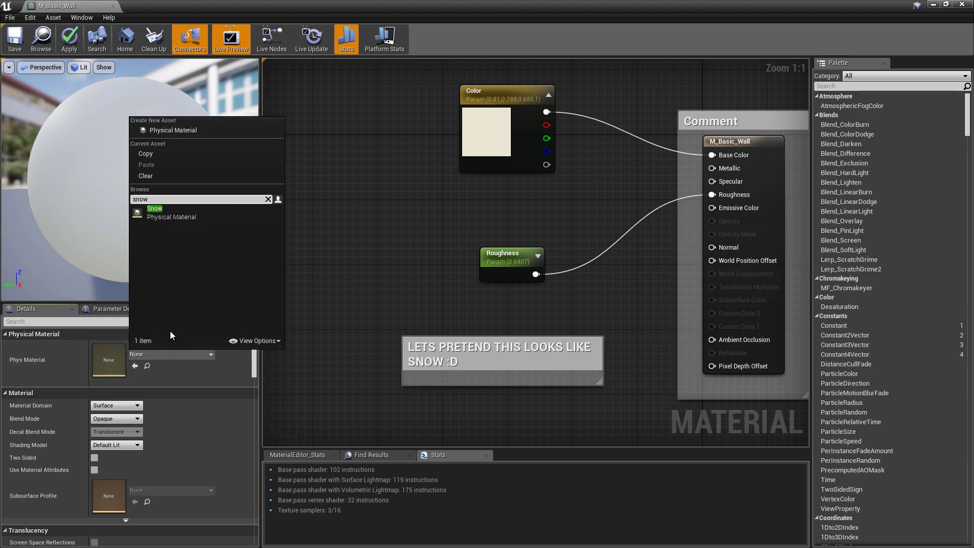
left_click(152, 214)
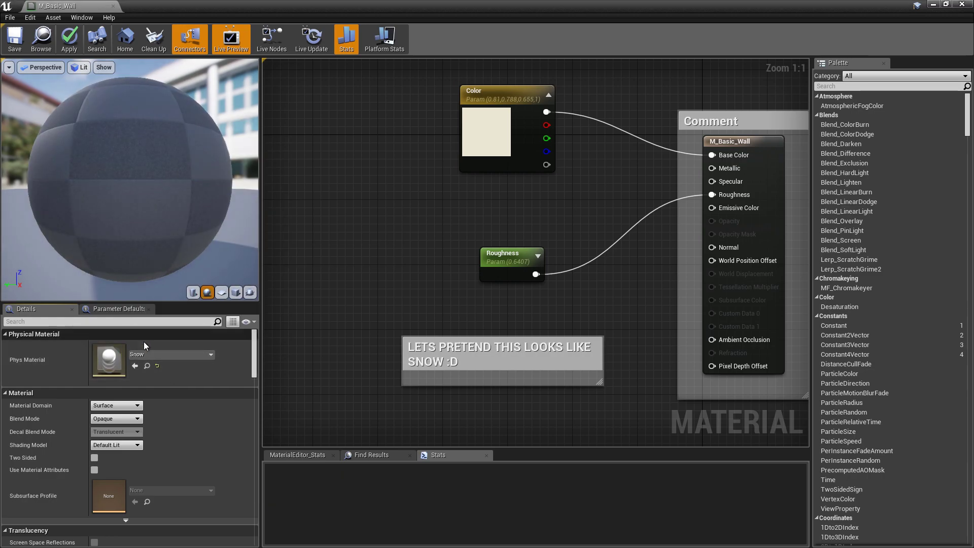
right_click_drag(330, 362, 548, 350)
Add a comment noting physical materials also suit Instances and Landscape Layers, then save M_Basic_Wall
key("c")
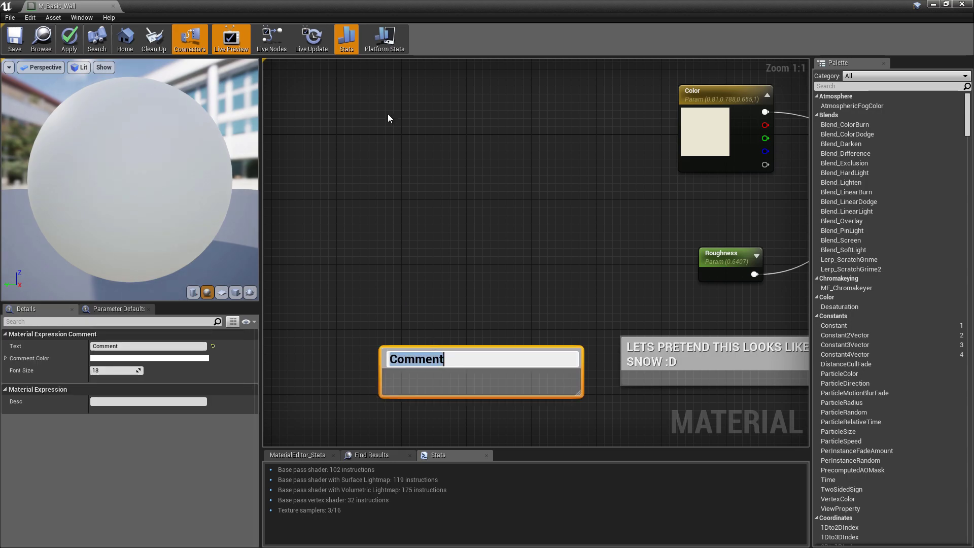
type("You can add physical")
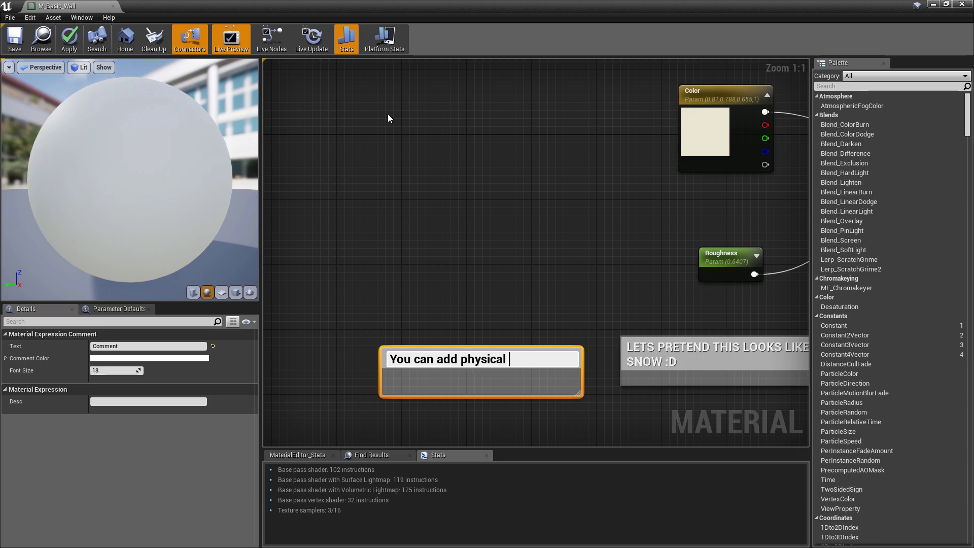
type(" materials al")
type("so to Instances. Or ev")
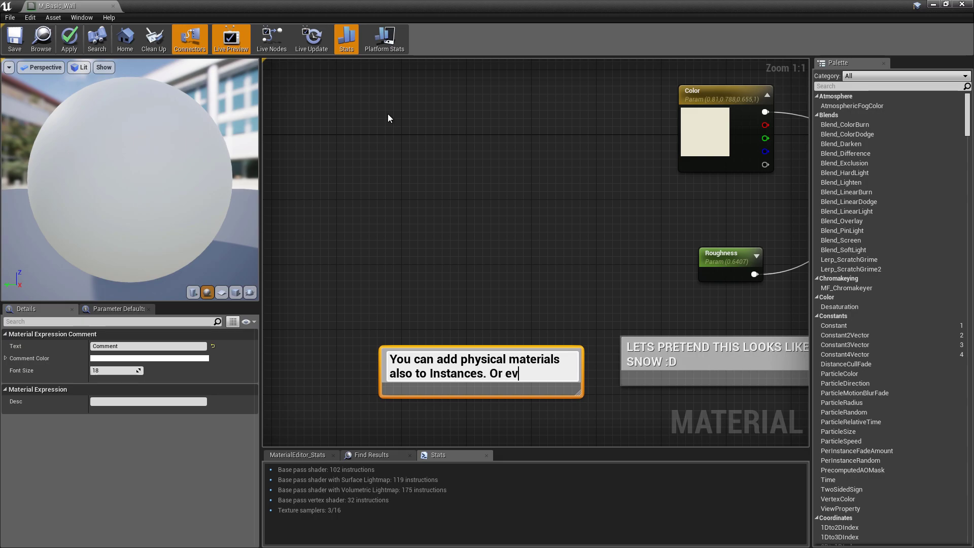
type("en Landscape Layers")
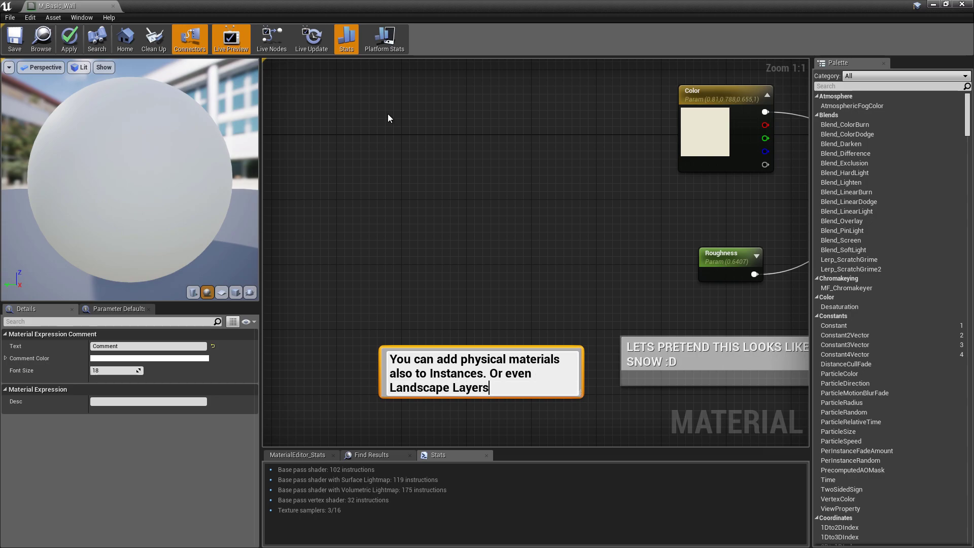
key("Return")
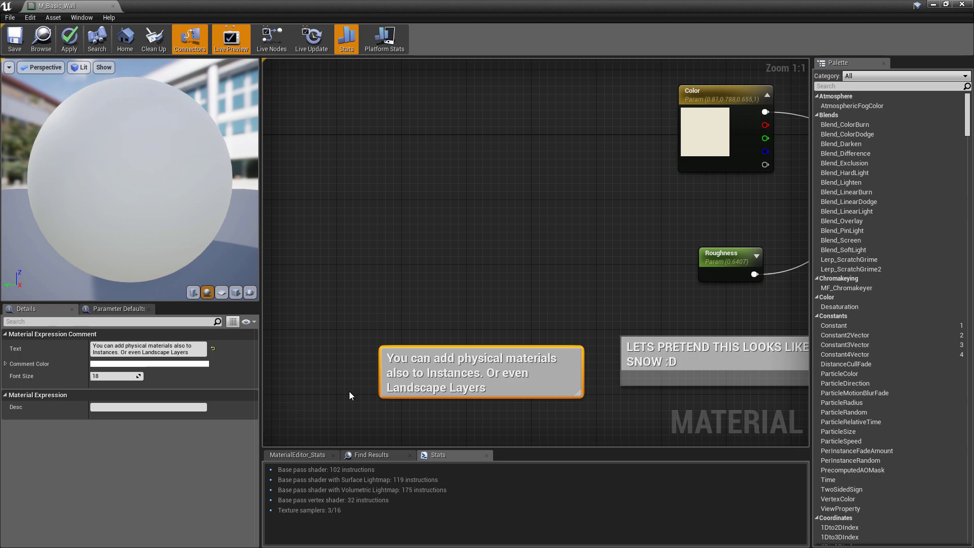
left_click(494, 275)
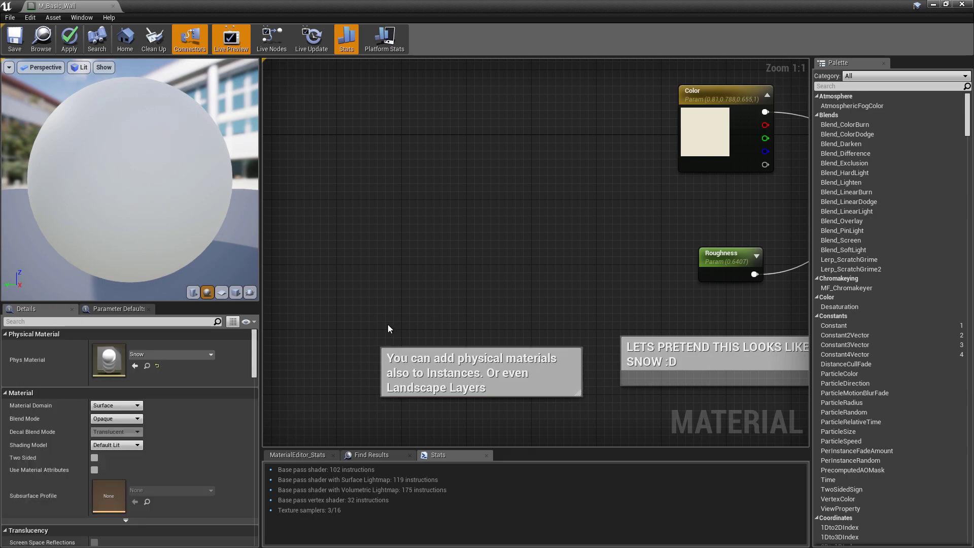
right_click_drag(388, 325, 450, 306)
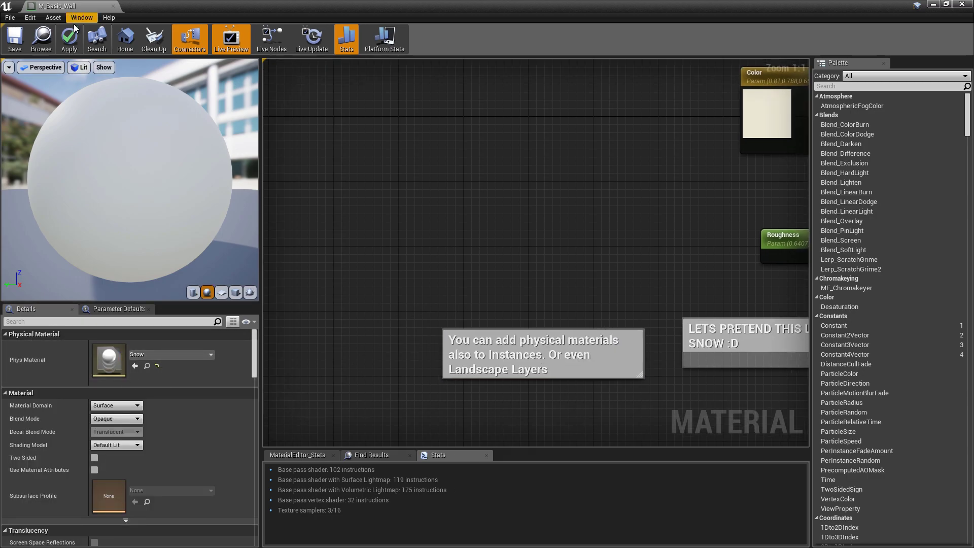
left_click(15, 38)
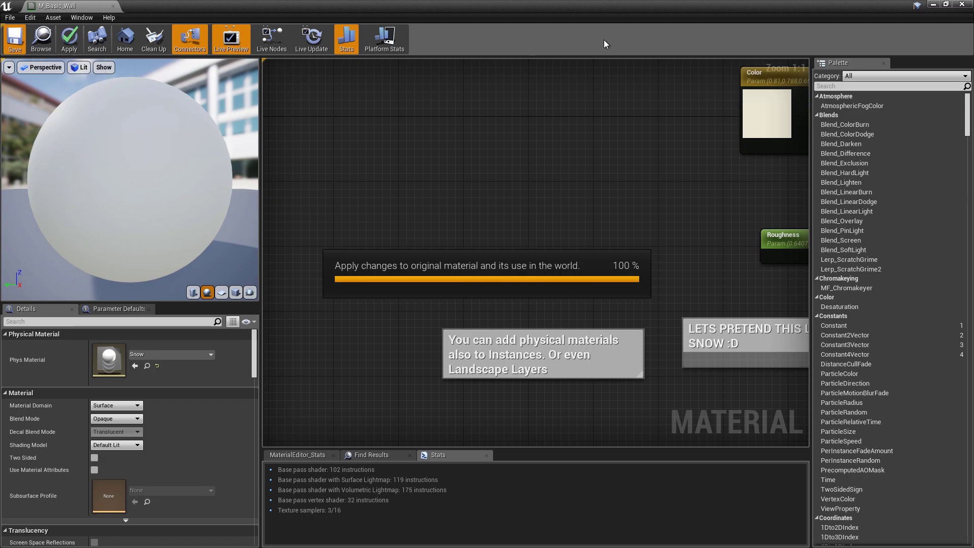
Close the M_Basic_Wall editor and open the M_Water_Lake material
left_click(963, 5)
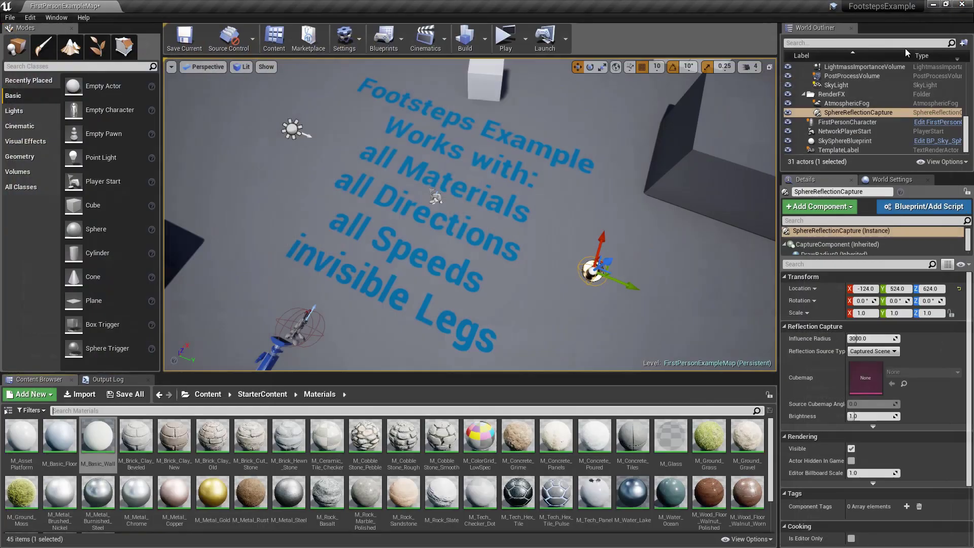
scroll(421, 445, "down", 1)
scroll(421, 446, "down", 1)
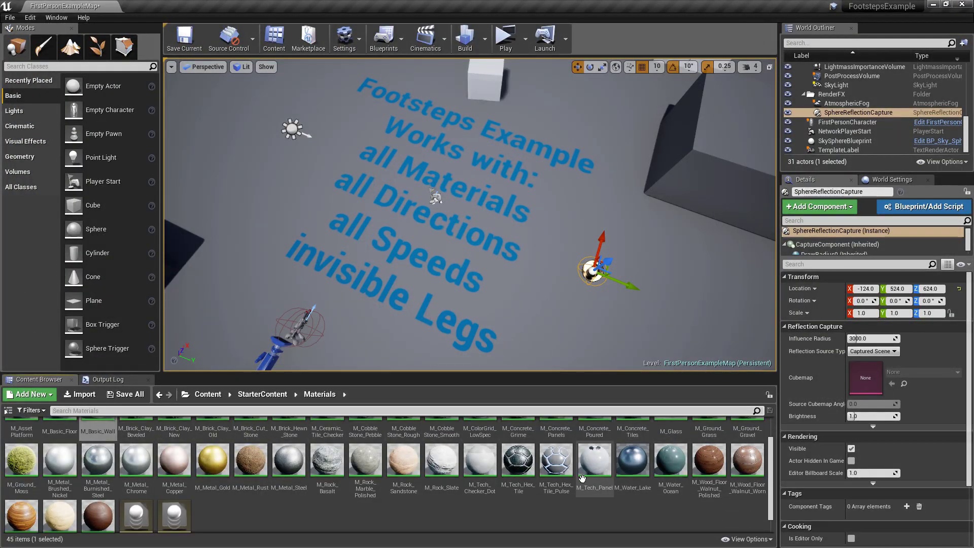
double_click(643, 468)
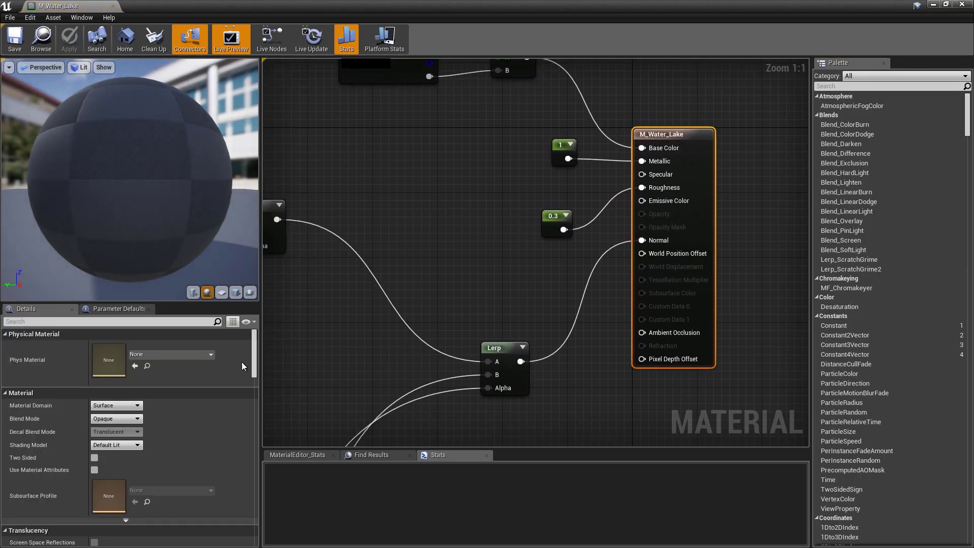
Assign the Water physical material to M_Water_Lake, save it, and close the editor
left_click(188, 355)
type("water")
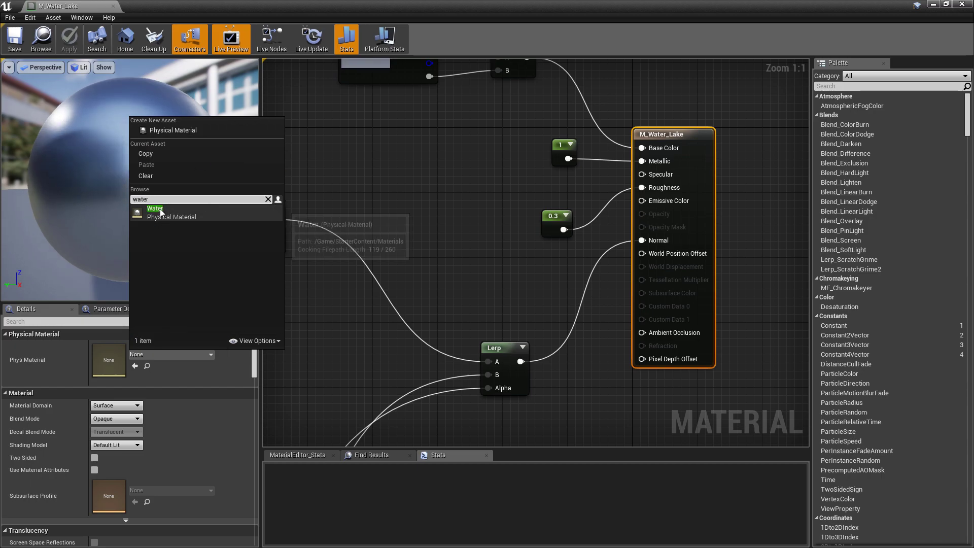
left_click(167, 212)
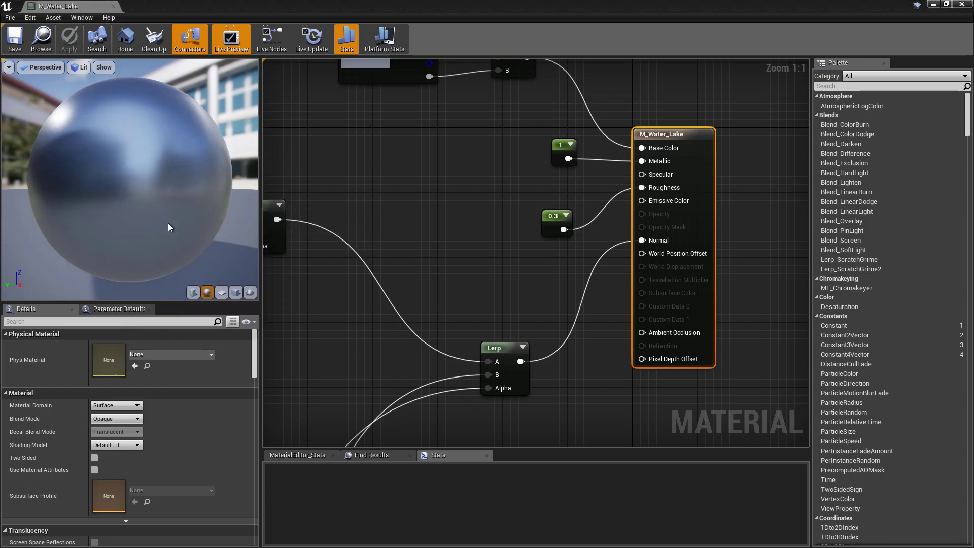
left_click(14, 39)
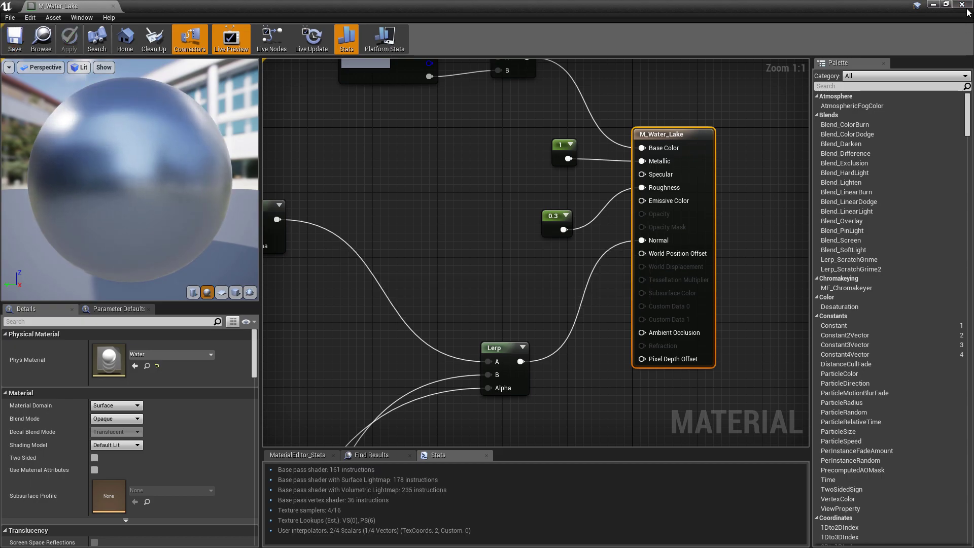
left_click(963, 5)
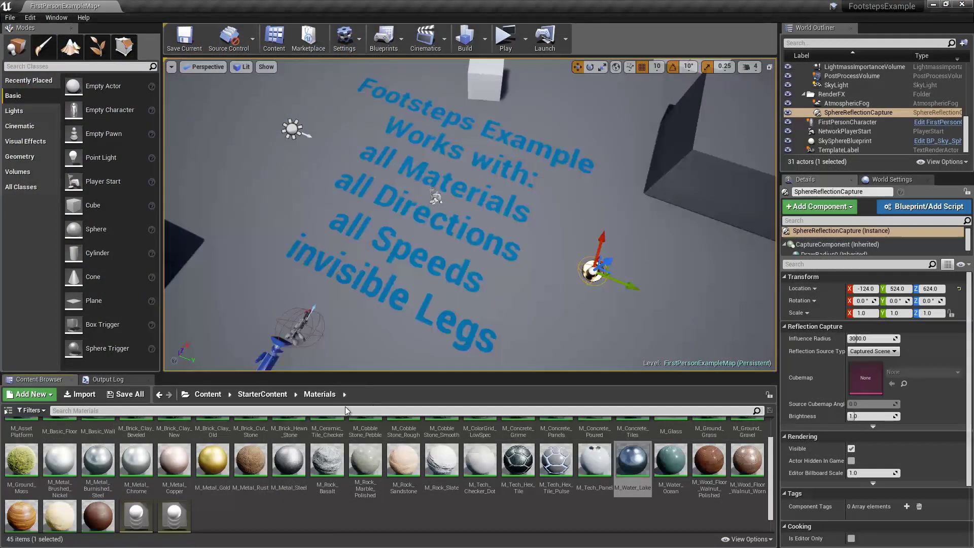
Go to Content > FirstPersonBP > Blueprints and open FirstPersonCharacter's Event Graph
left_click(208, 396)
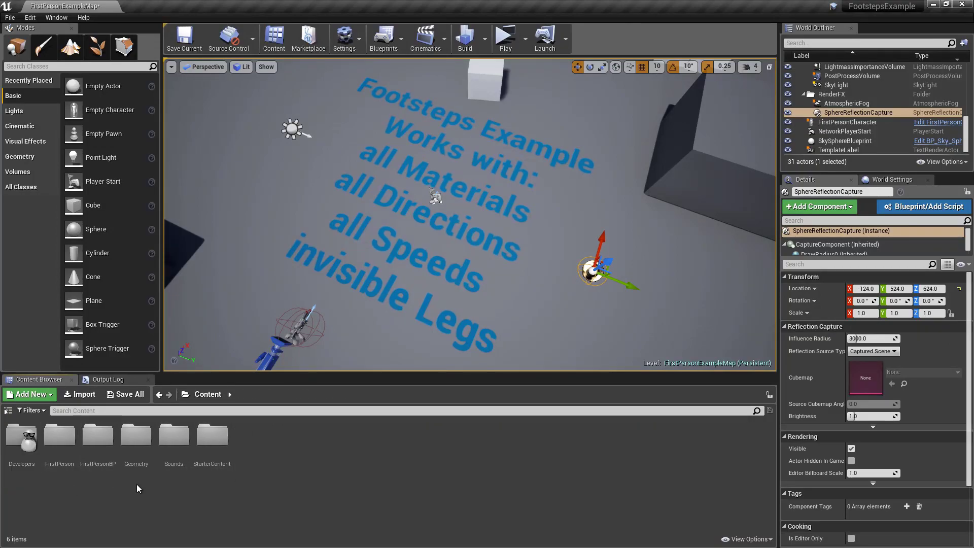
double_click(98, 436)
double_click(22, 437)
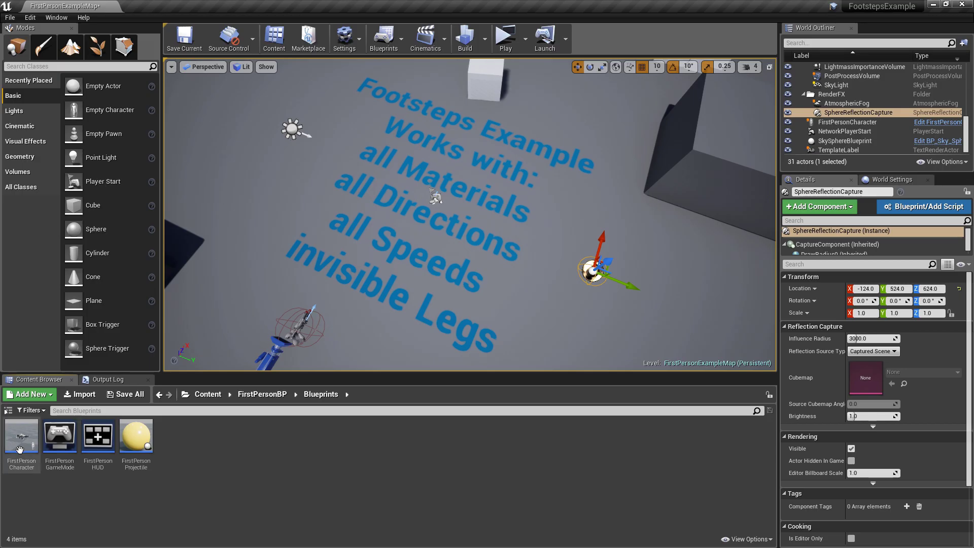
double_click(20, 450)
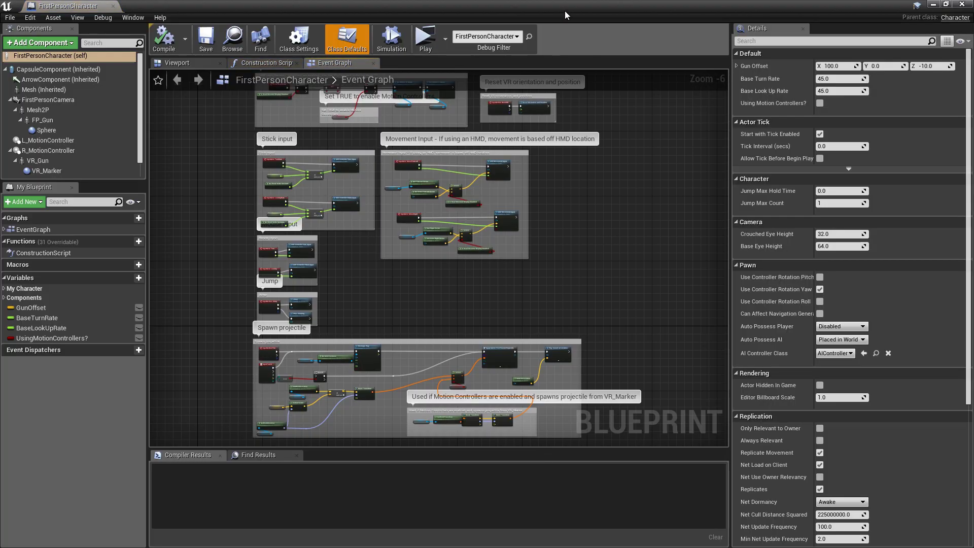
right_click_drag(522, 268, 529, 251)
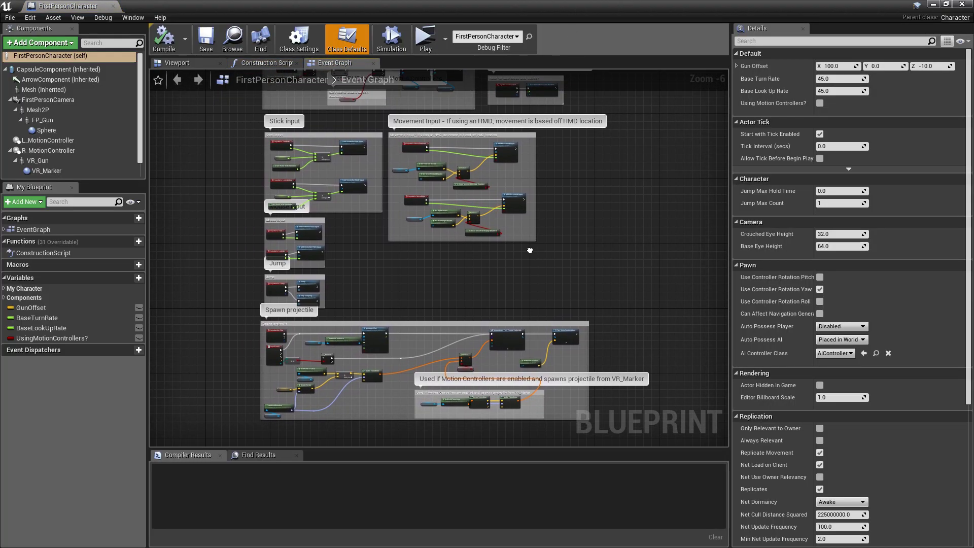
scroll(433, 266, "up", 4)
Add a comment titled 'Run Forest, Run :D', enlarge it and move it up-left
key("c")
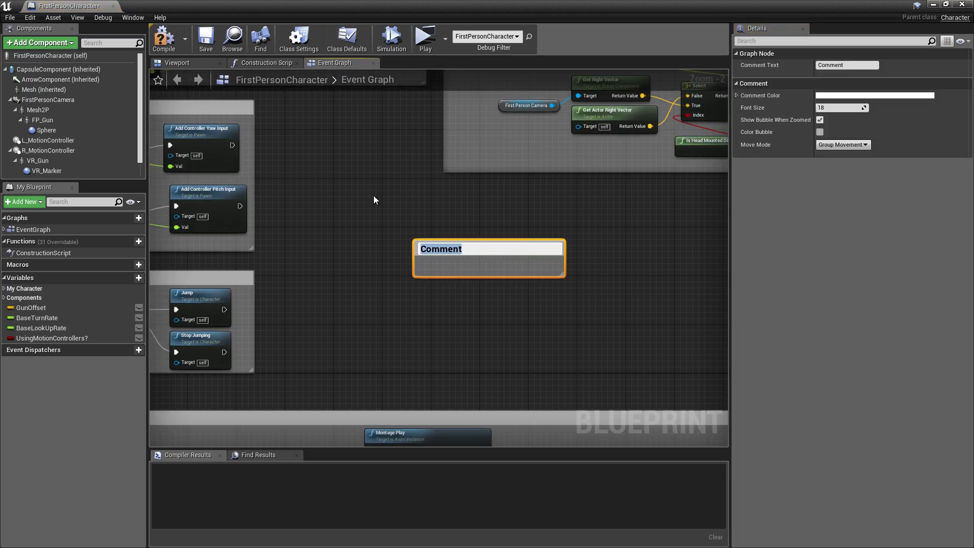
type("RU")
key("BackSpace")
type("un")
type(" Forest, Ru")
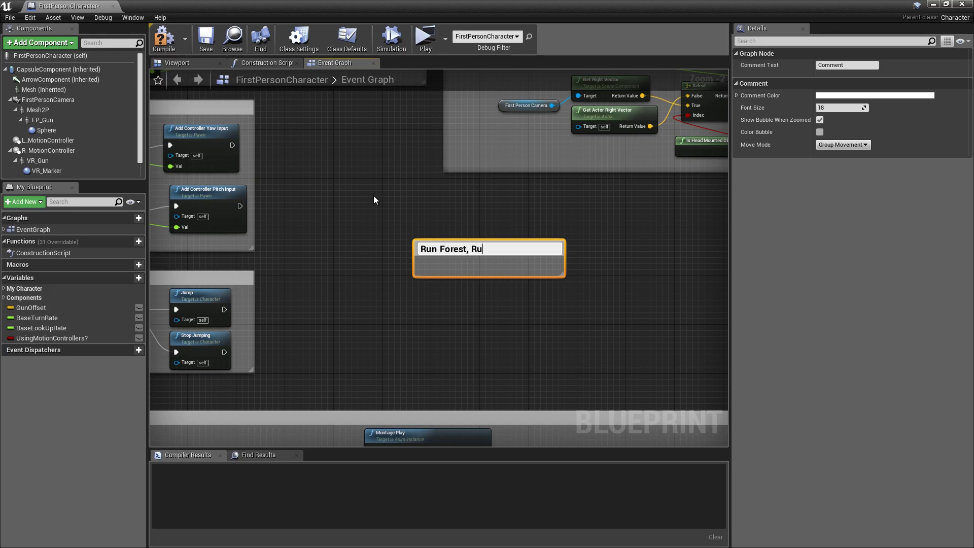
type("n")
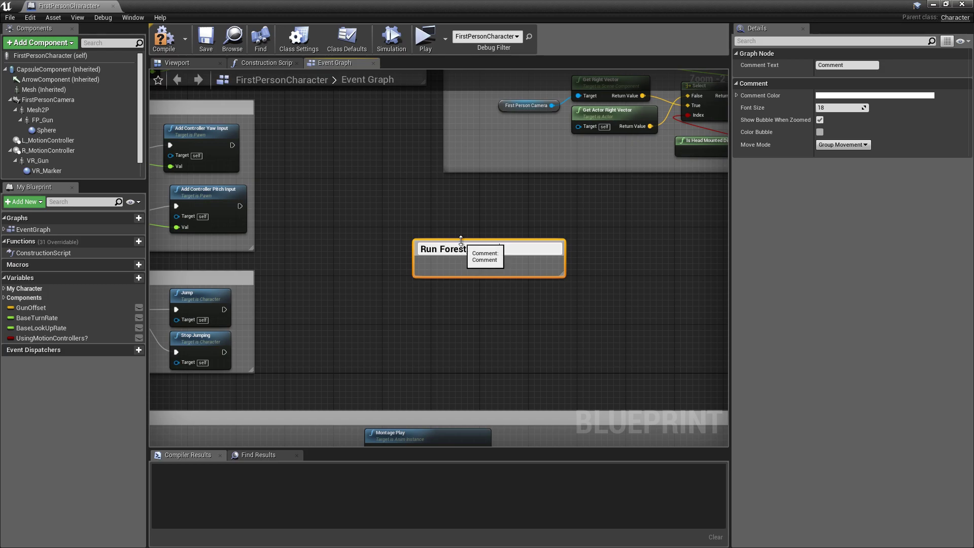
type(" :D")
key("Return")
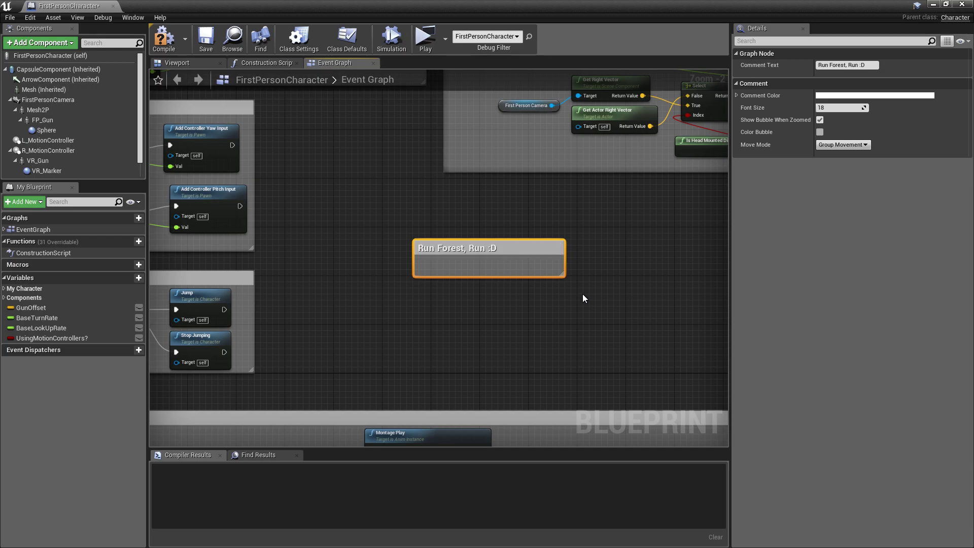
left_click_drag(573, 280, 731, 398)
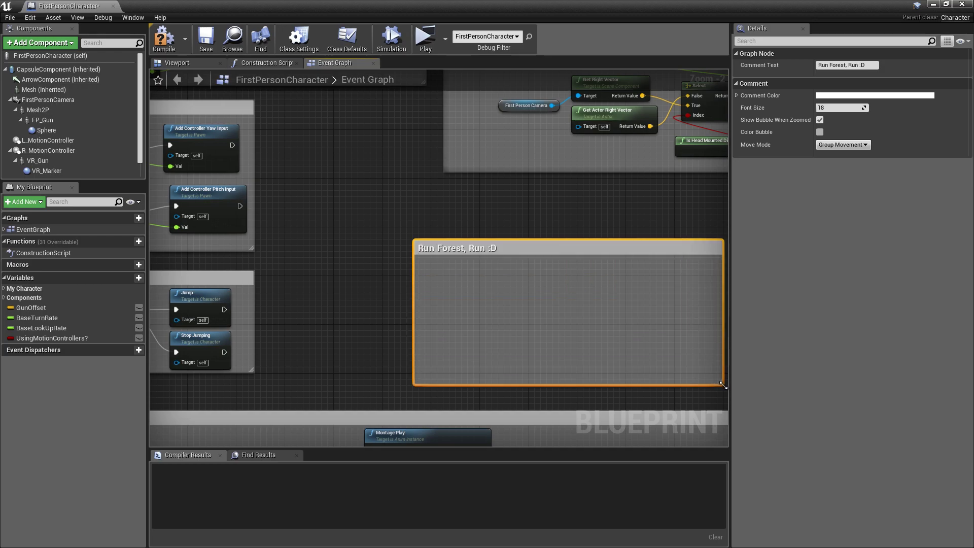
left_click_drag(563, 246, 545, 212)
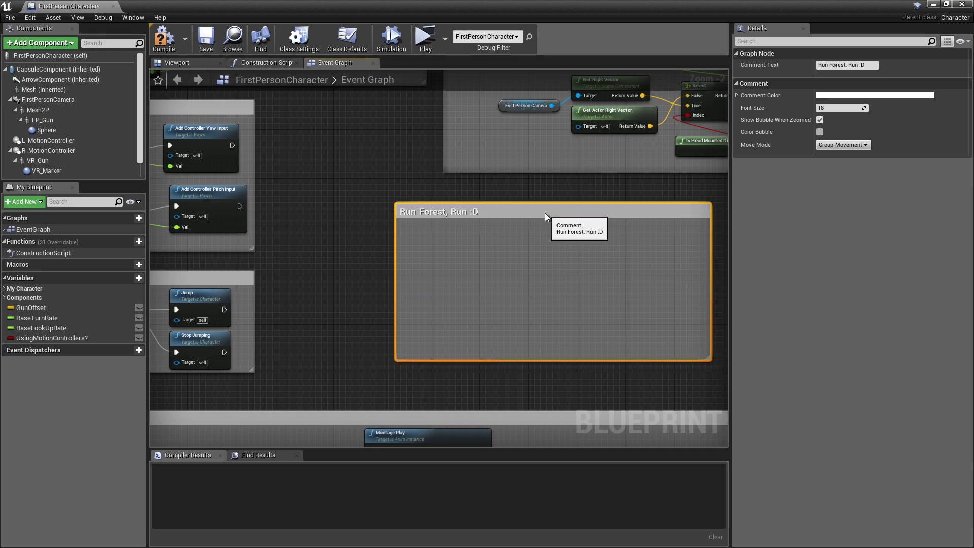
Add a Left Shift key event node and place it inside the comment box
left_click(445, 260)
right_click(446, 261)
type("Shift")
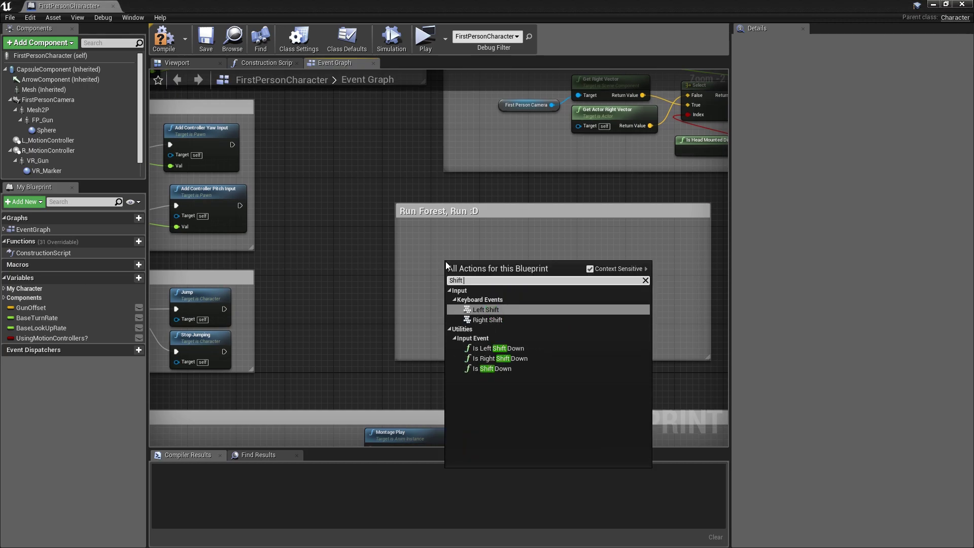
type(" left")
key("Return")
left_click_drag(446, 264, 409, 228)
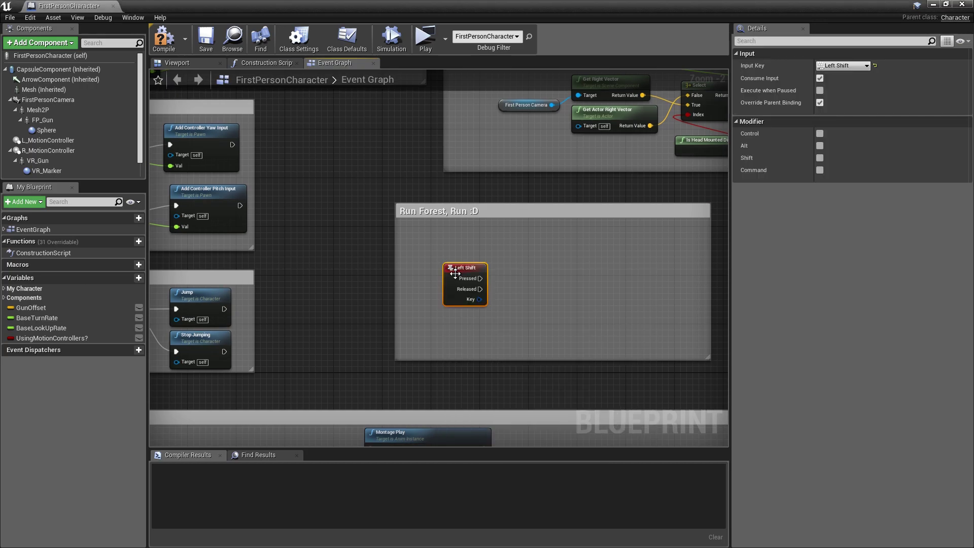
right_click_drag(477, 284, 459, 293)
scroll(459, 292, "up", 2)
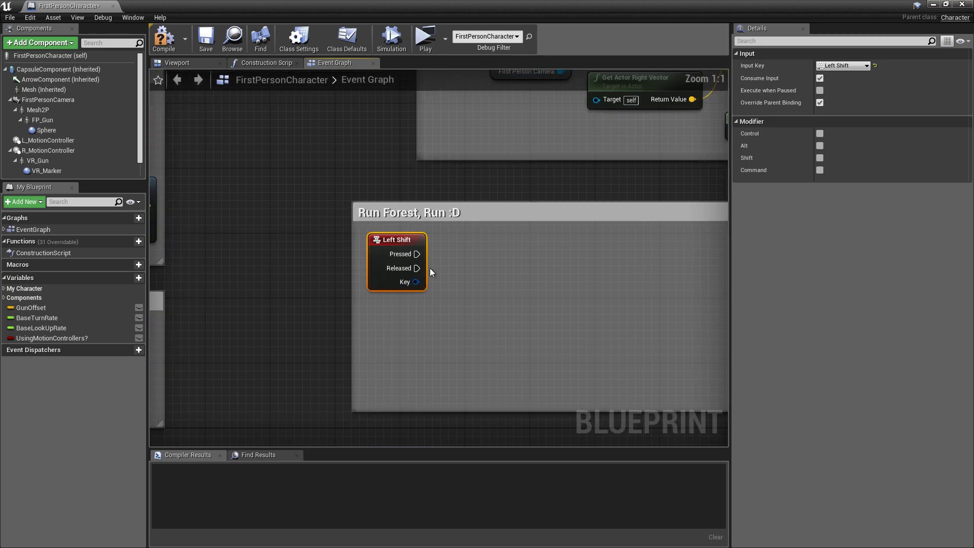
mouse_move(417, 254)
left_mouse_down()
mouse_move(465, 254)
mouse_move(453, 281)
left_mouse_up()
scroll(52, 163, "down", 1)
Set CharacterMovement's Max Walk Speed to 300 and compile the FirstPersonCharacter blueprint
left_click(51, 176)
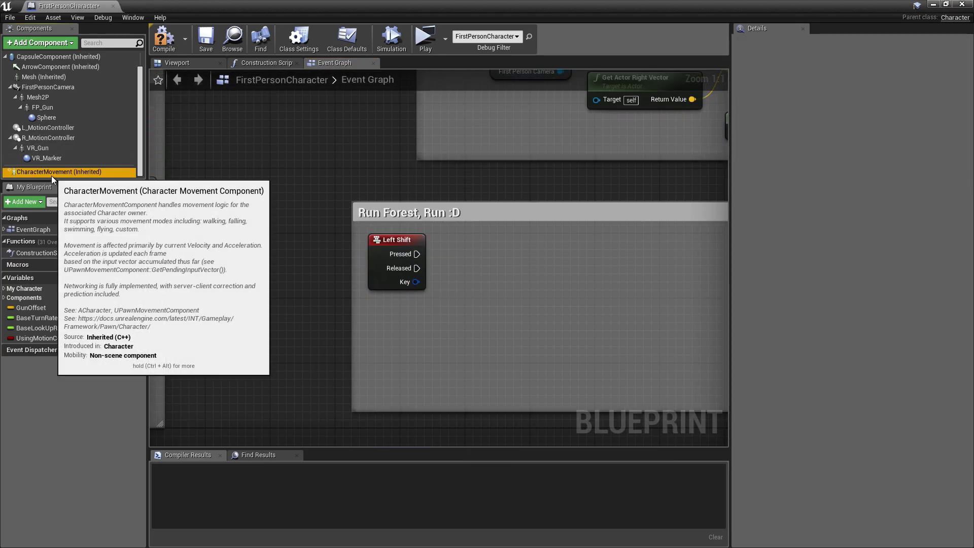
scroll(947, 253, "down", 3)
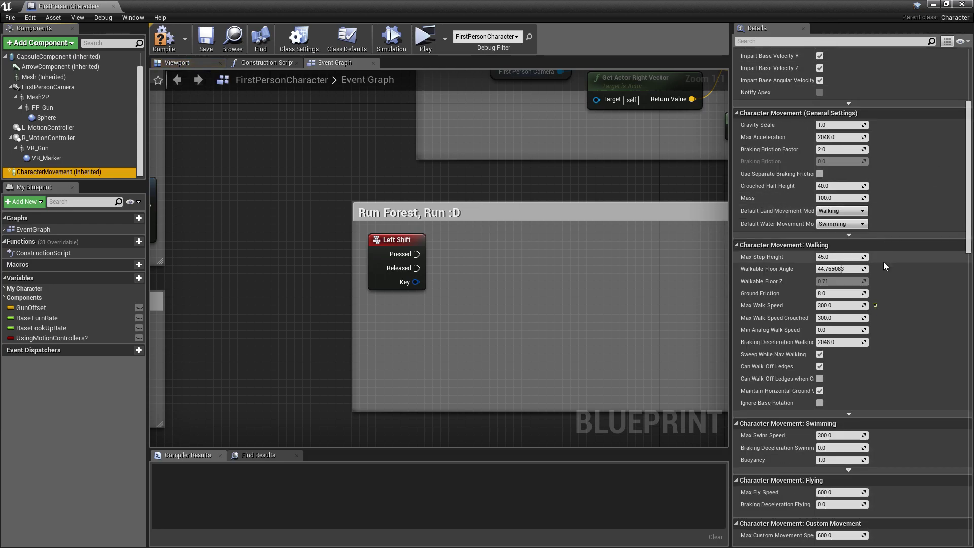
left_click(840, 305)
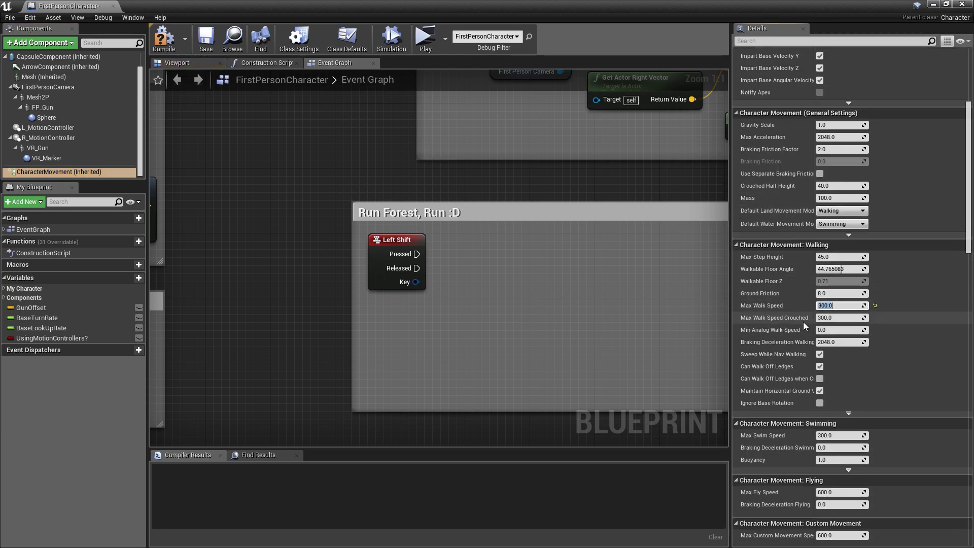
key("Return")
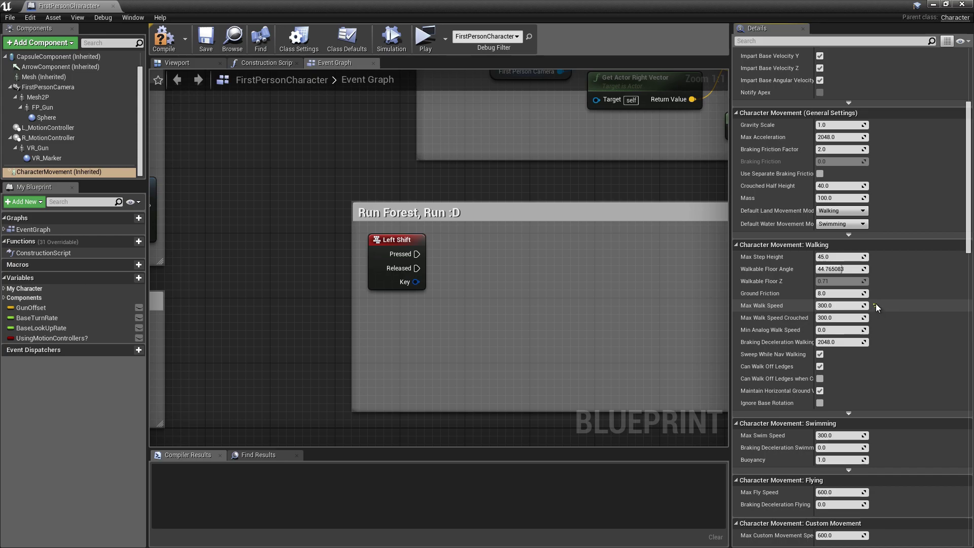
left_click(840, 306)
type("600")
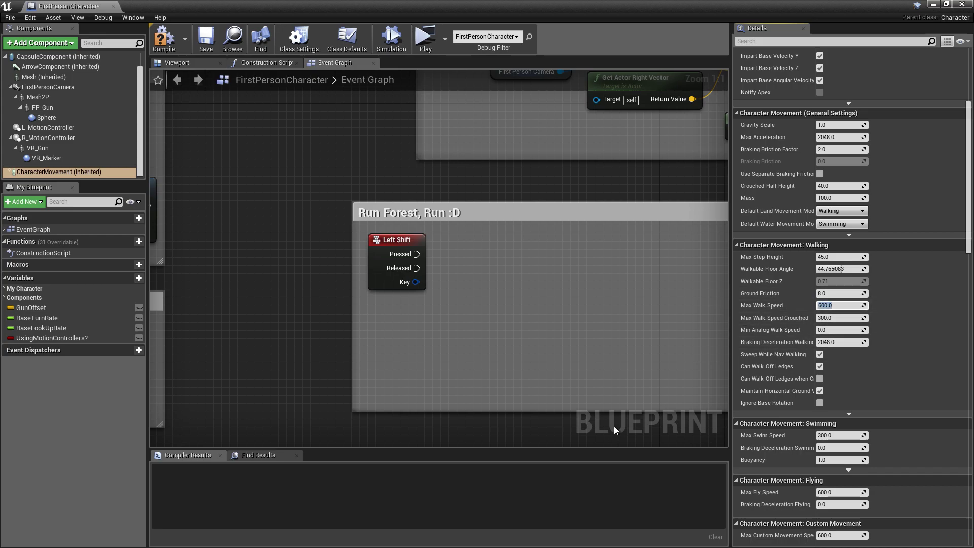
type("300")
key("Return")
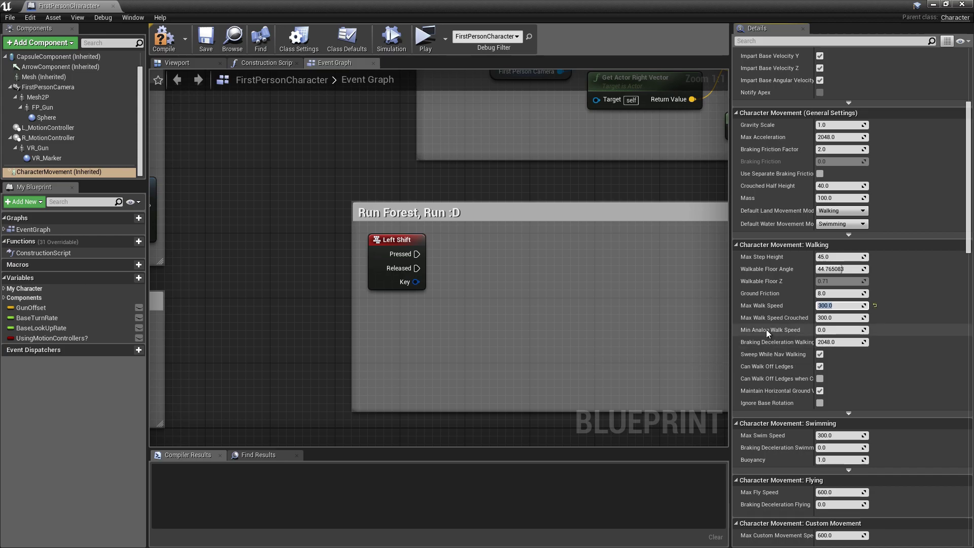
left_click(163, 38)
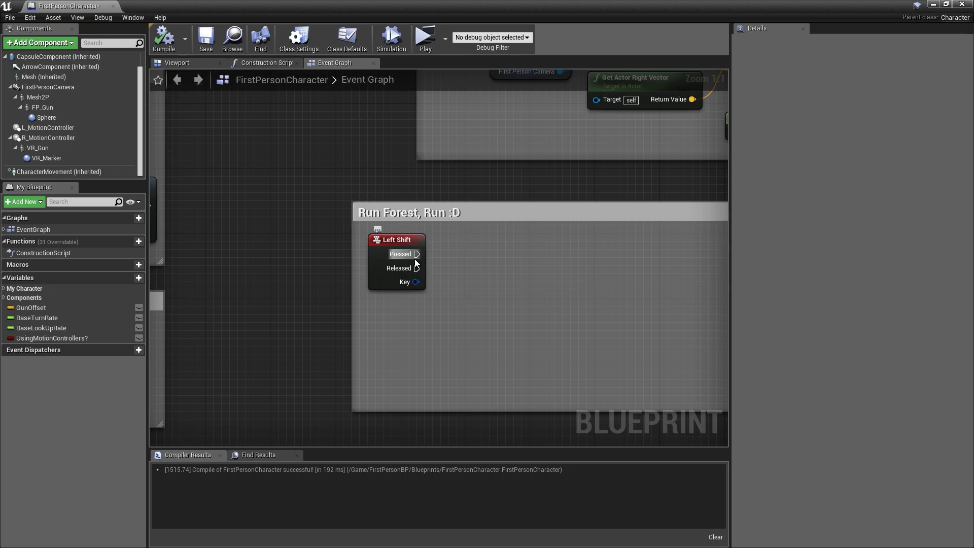
Add a Character Movement reference with a SET Max Walk Speed node fired by Left Shift Pressed
left_click_drag(417, 253, 494, 254)
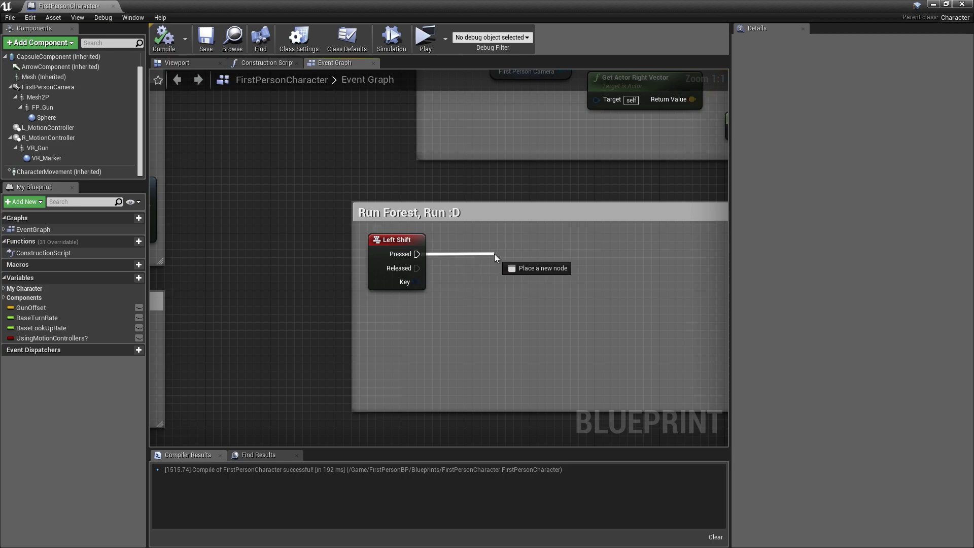
left_click_drag(61, 172, 409, 323)
left_click_drag(480, 331, 554, 264)
type("se")
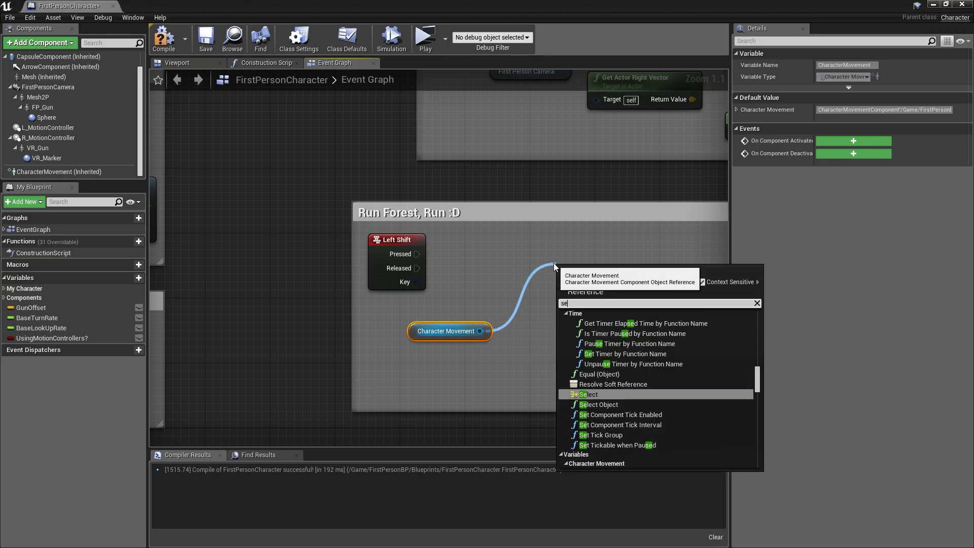
type("t max walk")
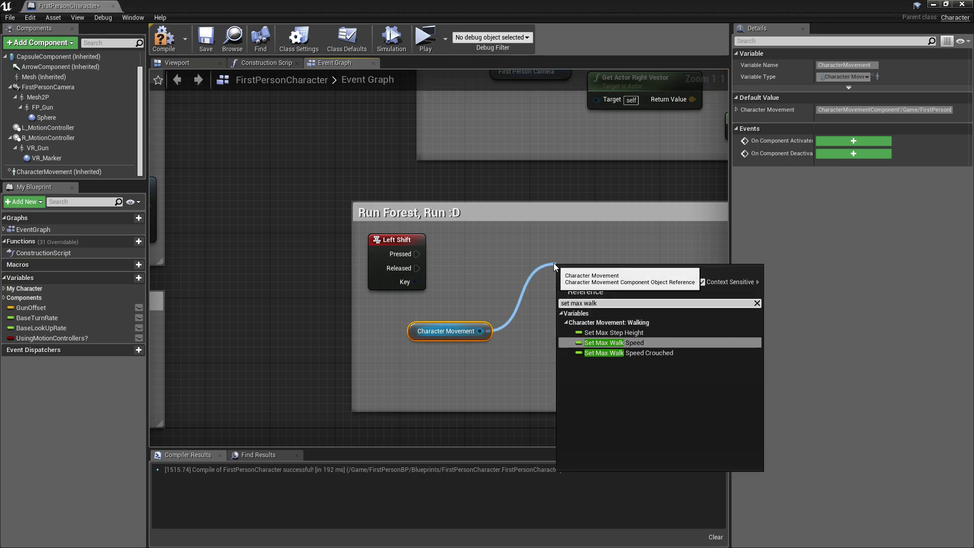
left_click(632, 345)
mouse_move(604, 278)
left_mouse_down()
mouse_move(520, 245)
mouse_move(517, 258)
left_mouse_up()
left_click_drag(417, 254, 484, 254)
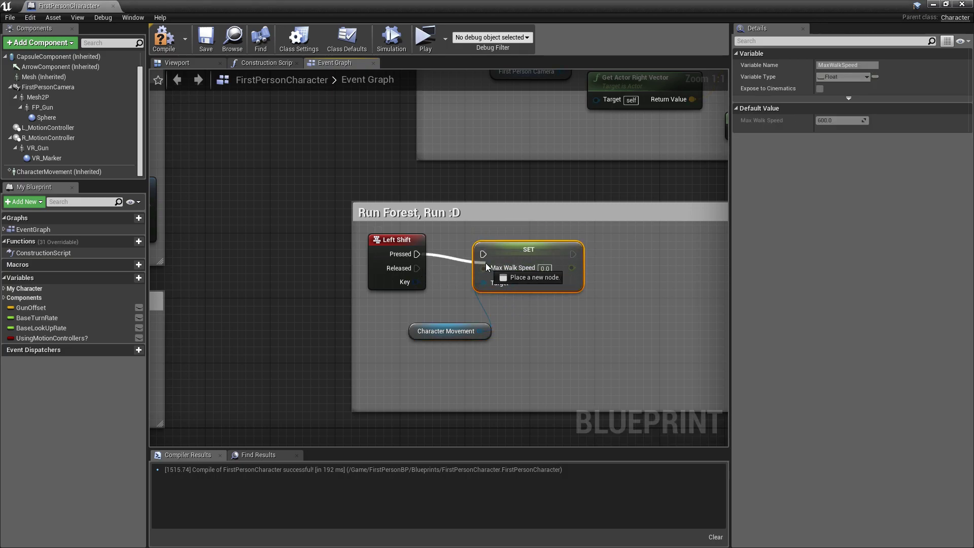
left_click_drag(418, 332, 380, 316)
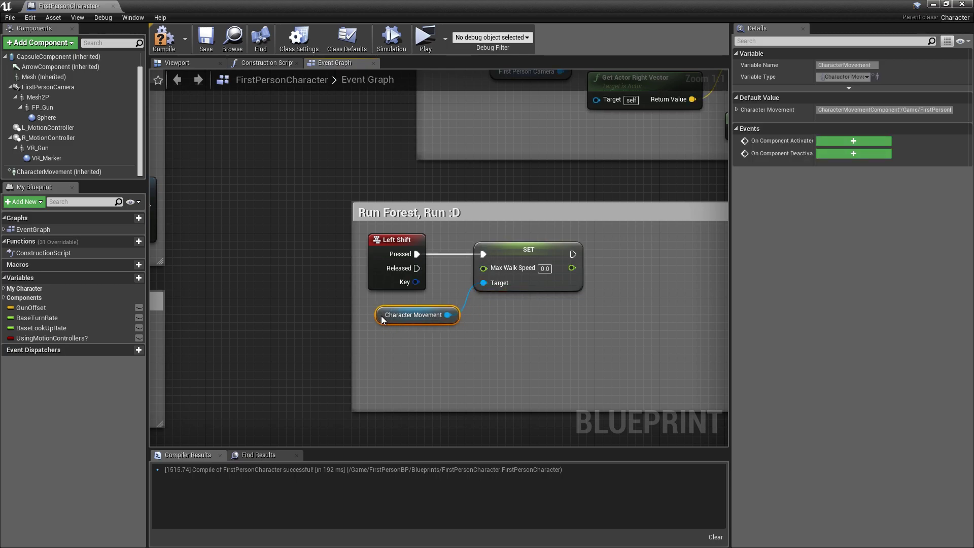
Duplicate the SET Max Walk Speed node below and wire Character Movement into its Target
left_click(547, 263)
key("ctrl+c")
key("ctrl+v")
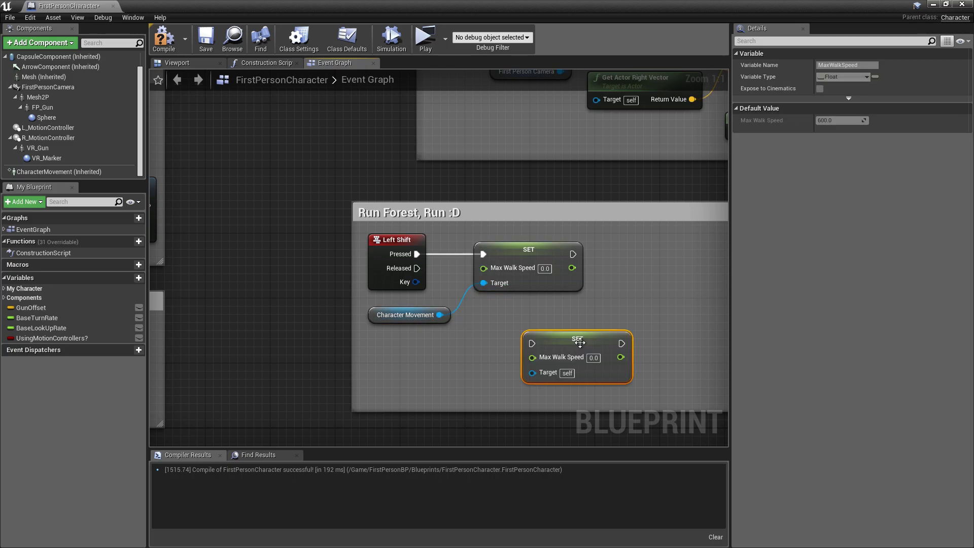
left_click_drag(556, 335, 539, 327)
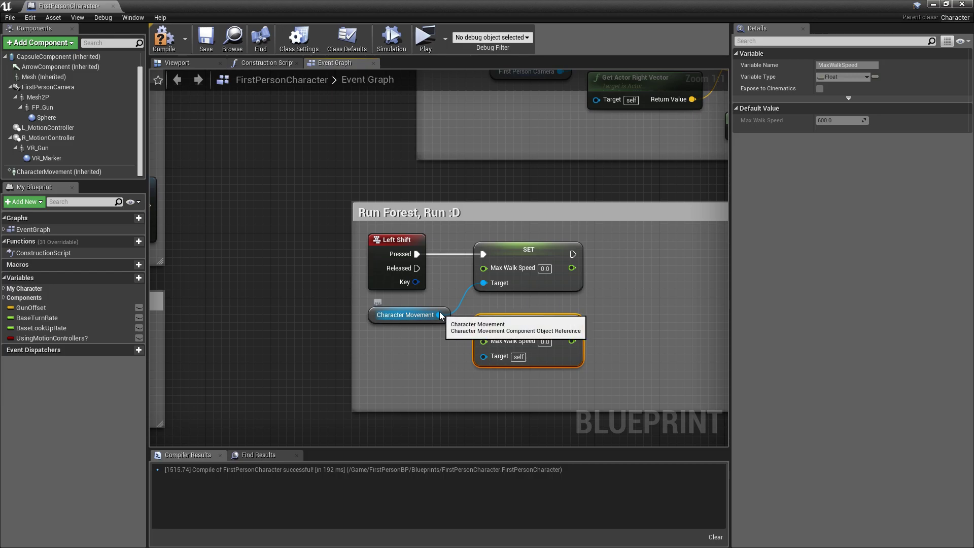
left_click_drag(440, 314, 489, 362)
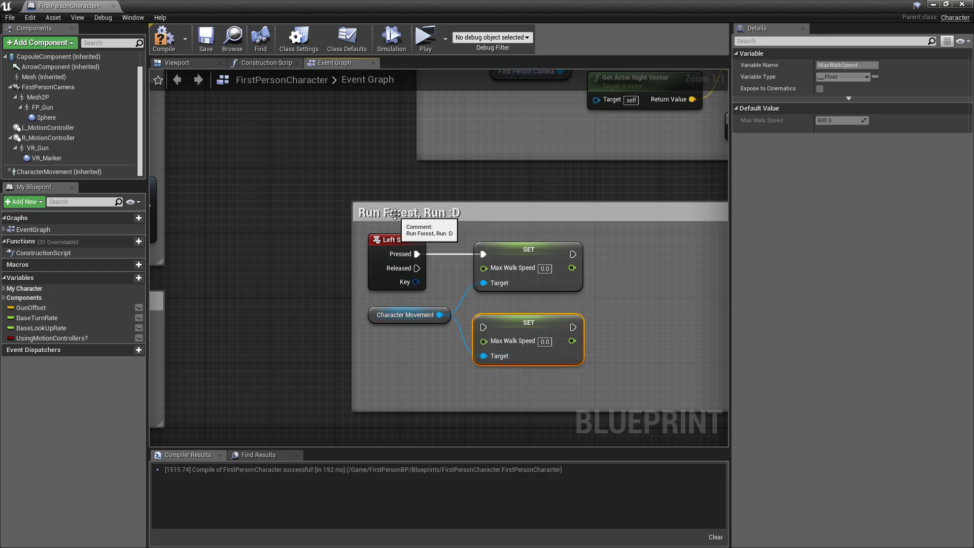
left_click(433, 235)
Retitle the comment to 'Run Forrest, Run :D', removing the extra LOL text
double_click(401, 213)
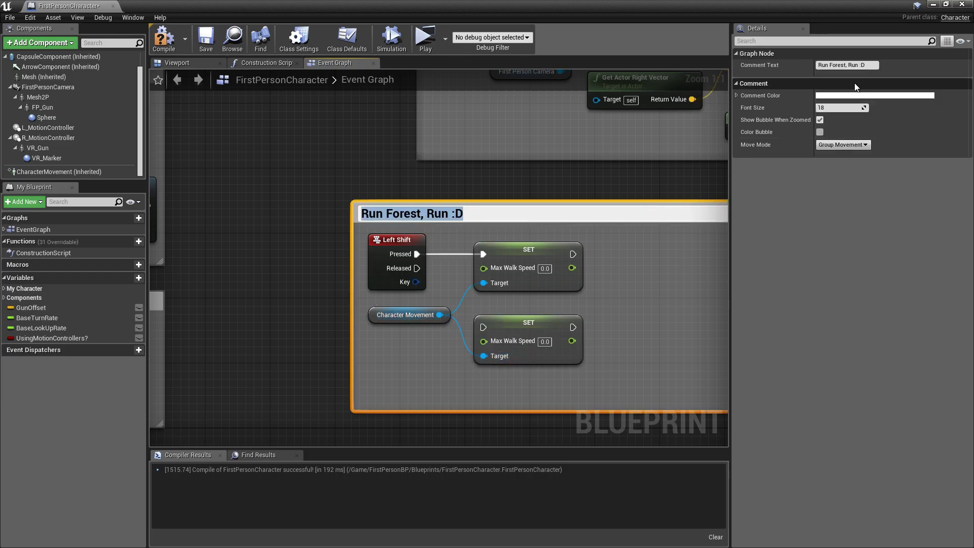
key("Return")
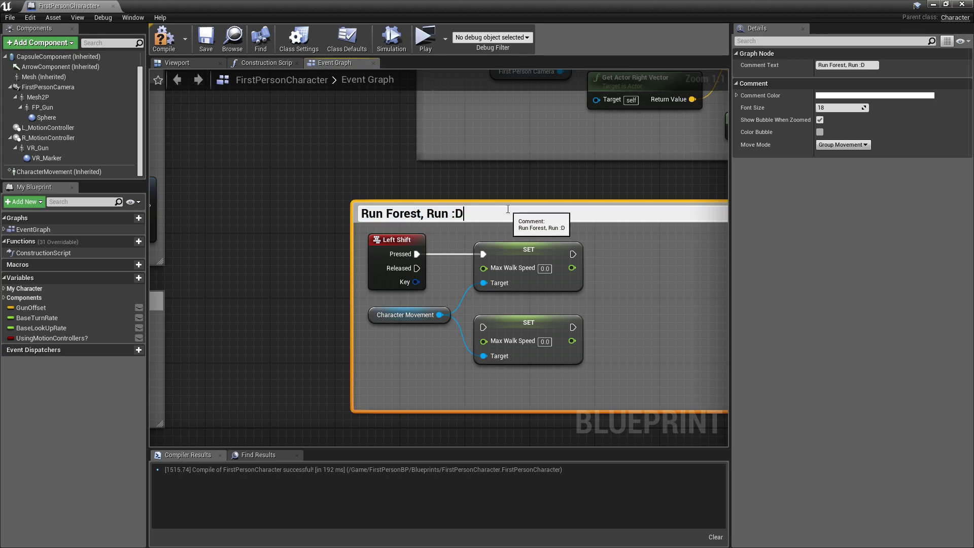
type("r")
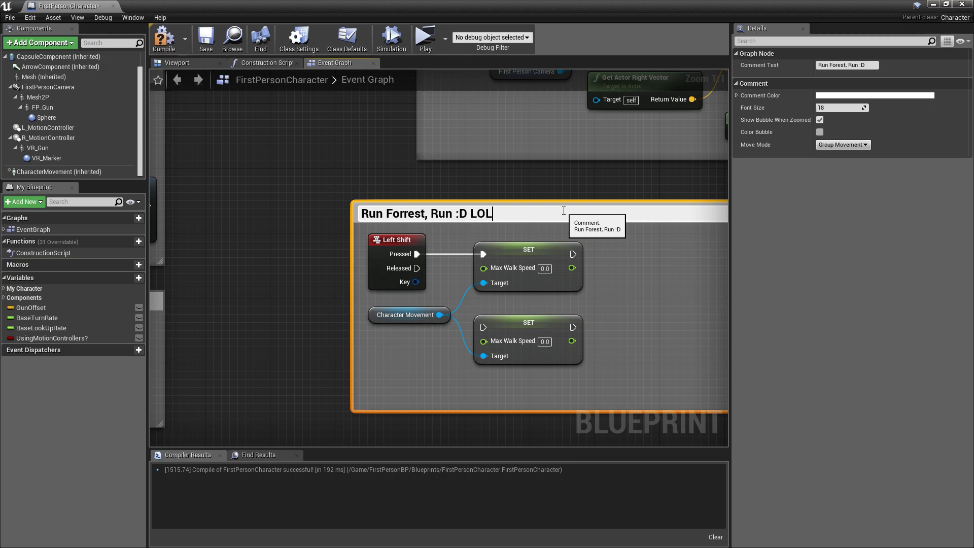
key("ctrl+shift+Left")
key("BackSpace")
key("Return")
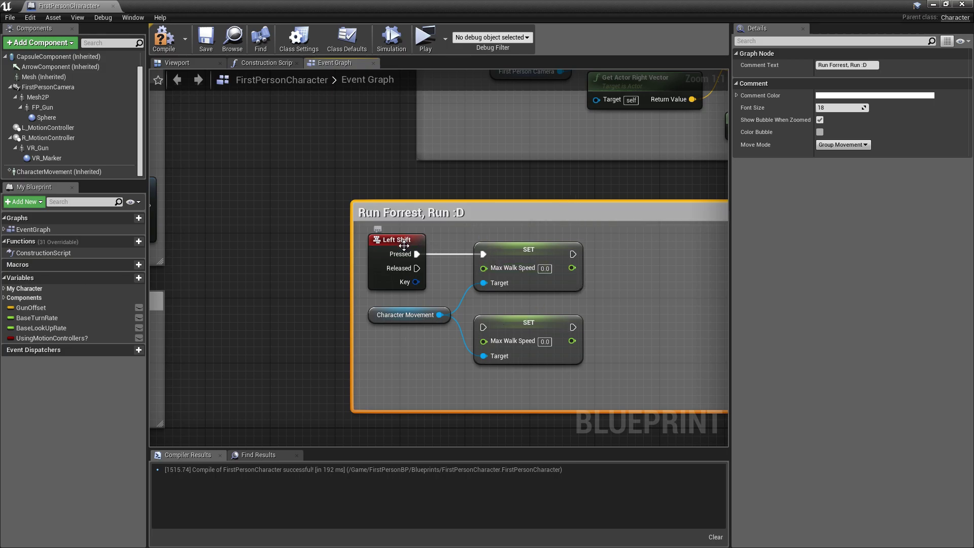
Set walk speed 600 on Left Shift press and 300 on release, fit the comment, and compile
left_click(540, 272)
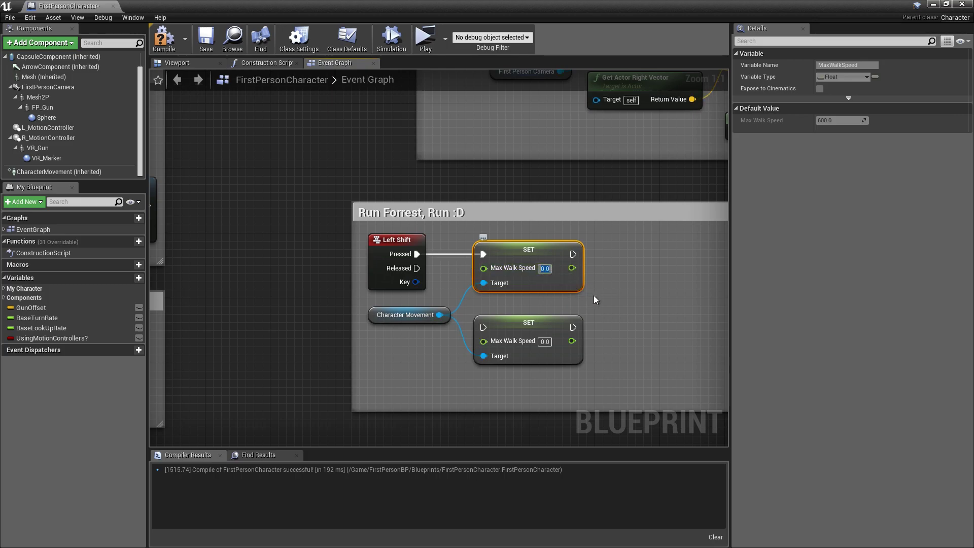
type("600.0")
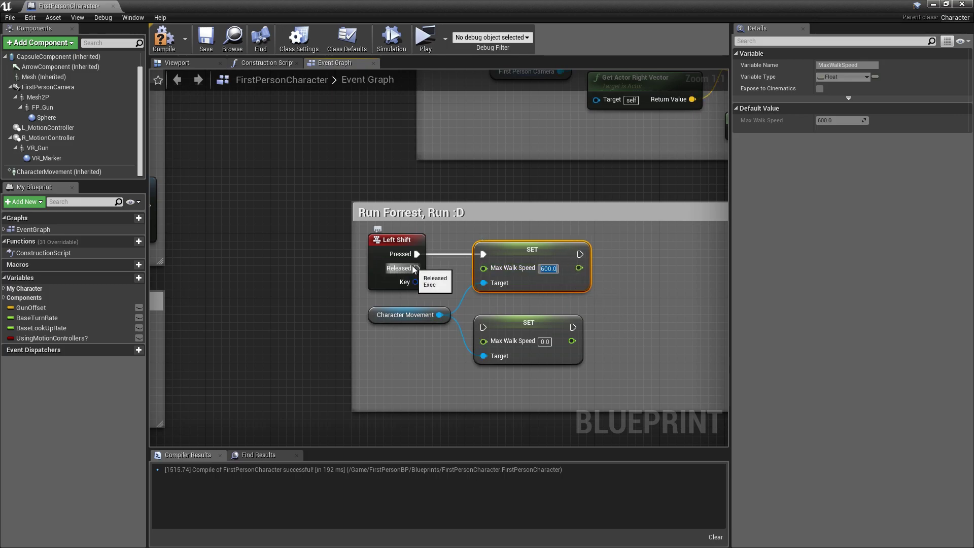
left_click_drag(417, 268, 483, 327)
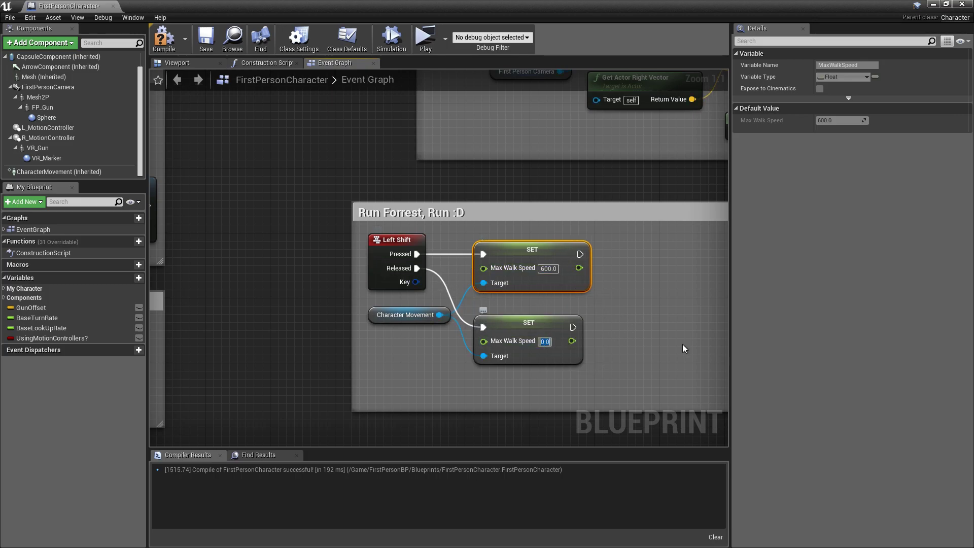
type("300")
mouse_move(635, 340)
right_mouse_down()
mouse_move(586, 327)
mouse_move(609, 271)
right_mouse_up()
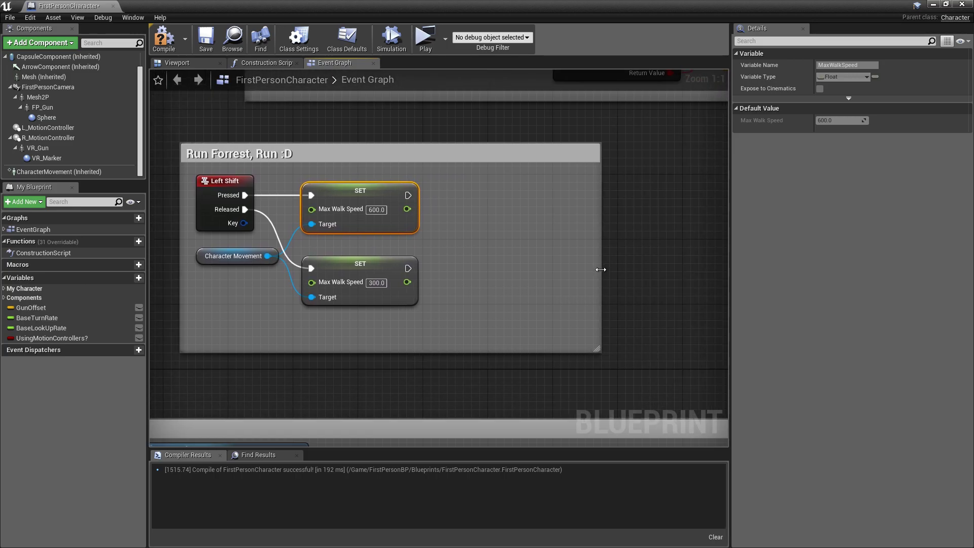
left_click_drag(497, 265, 429, 264)
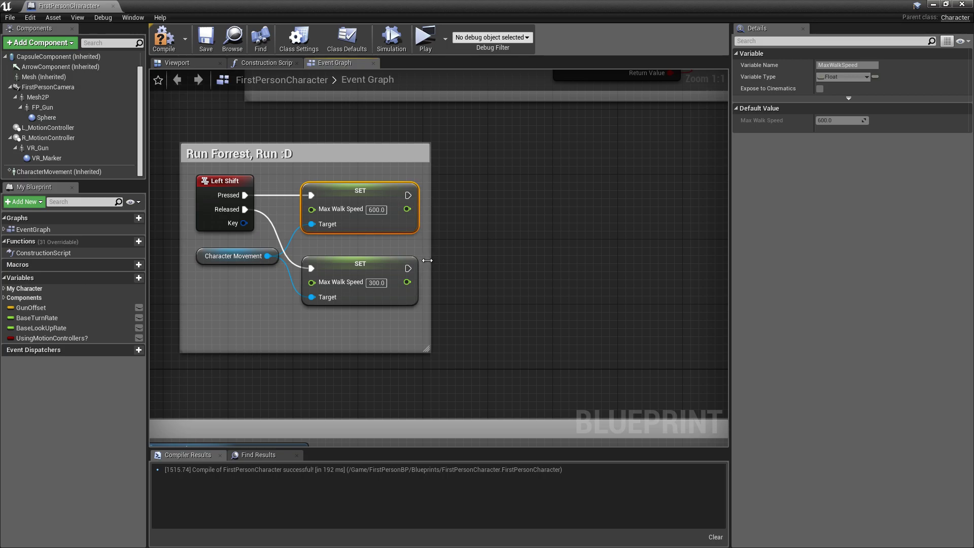
left_click(159, 51)
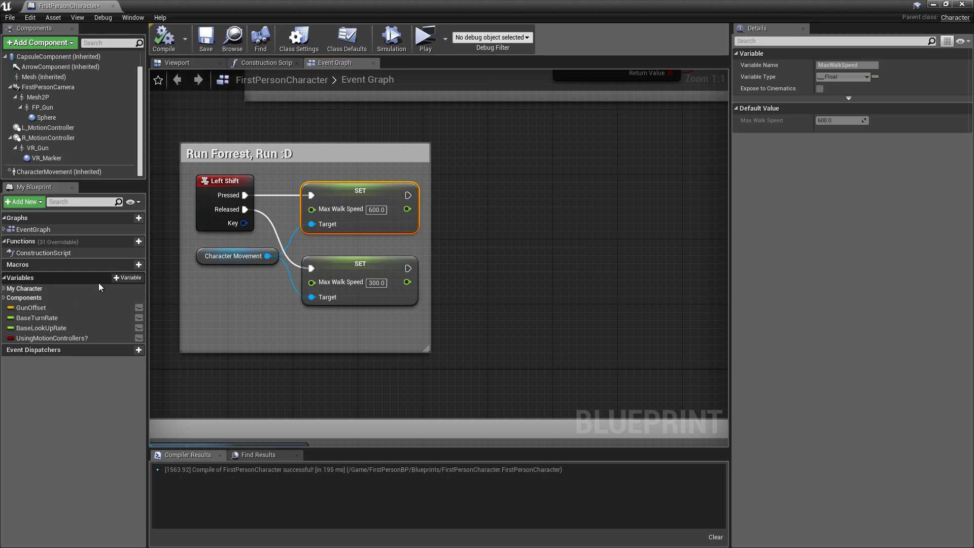
Create a new Float variable named Footstep Multiplier
left_click(124, 277)
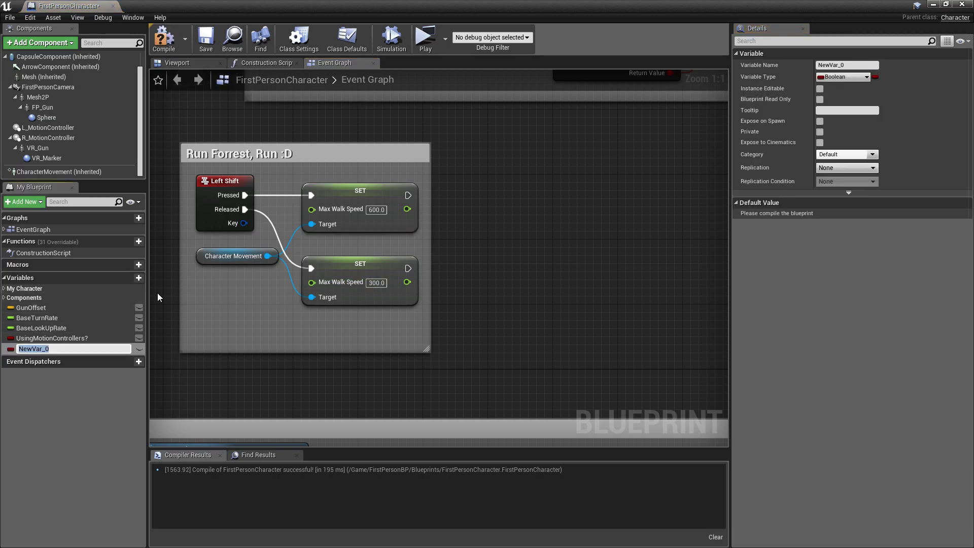
left_click(842, 65)
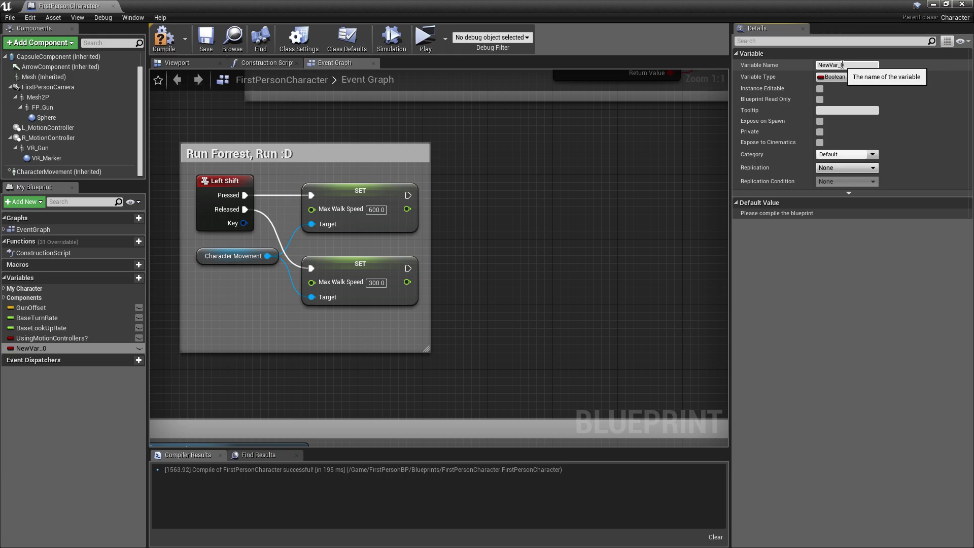
double_click(842, 65)
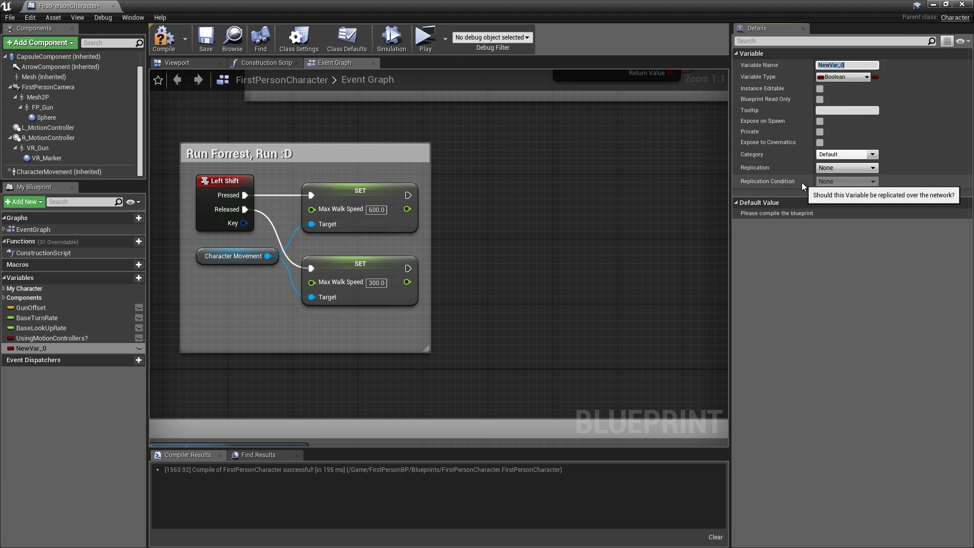
type("Footstep")
type(" Multipl")
type("ier")
key("Return")
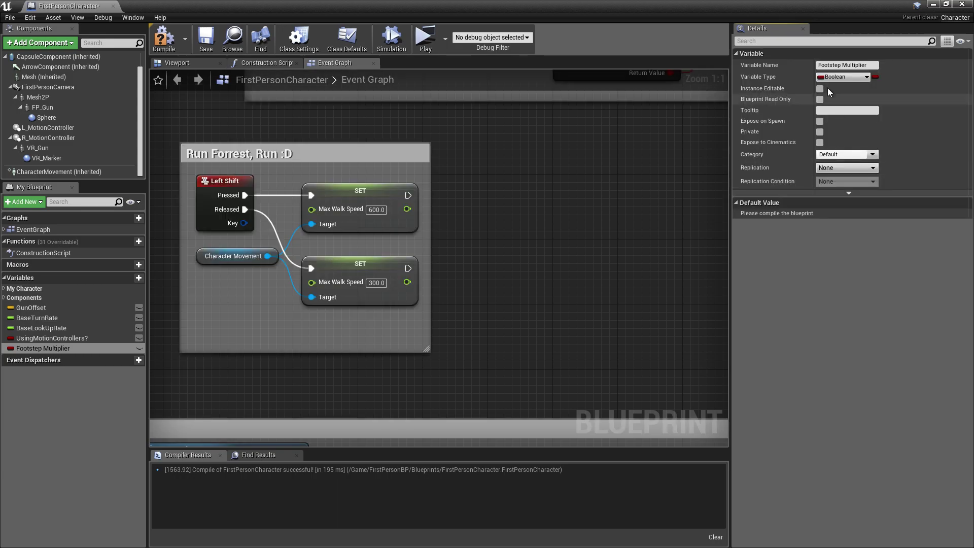
left_click(836, 78)
left_click(746, 135)
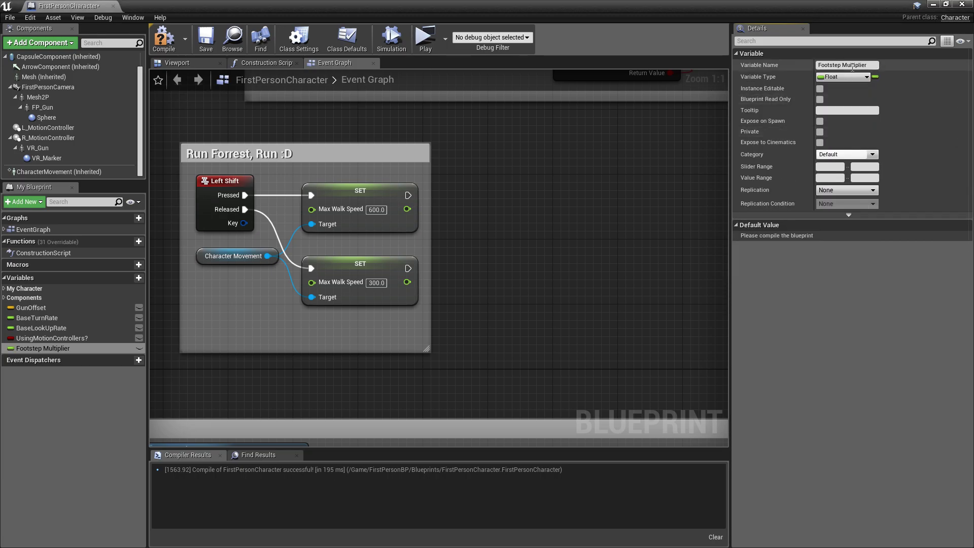
Give Footstep Multiplier a default value of 1.75, recompile, and drag it into the graph
left_click(164, 37)
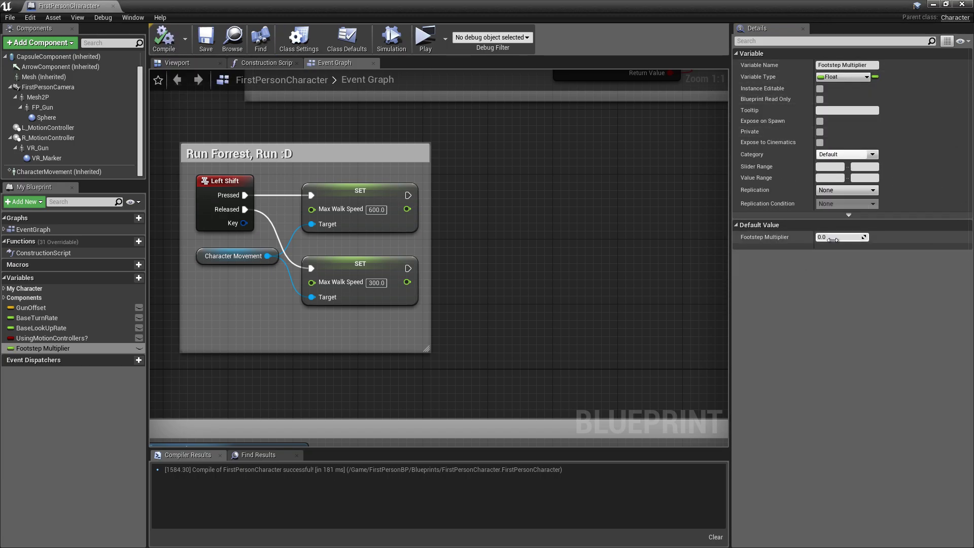
left_click(835, 237)
type("1.75")
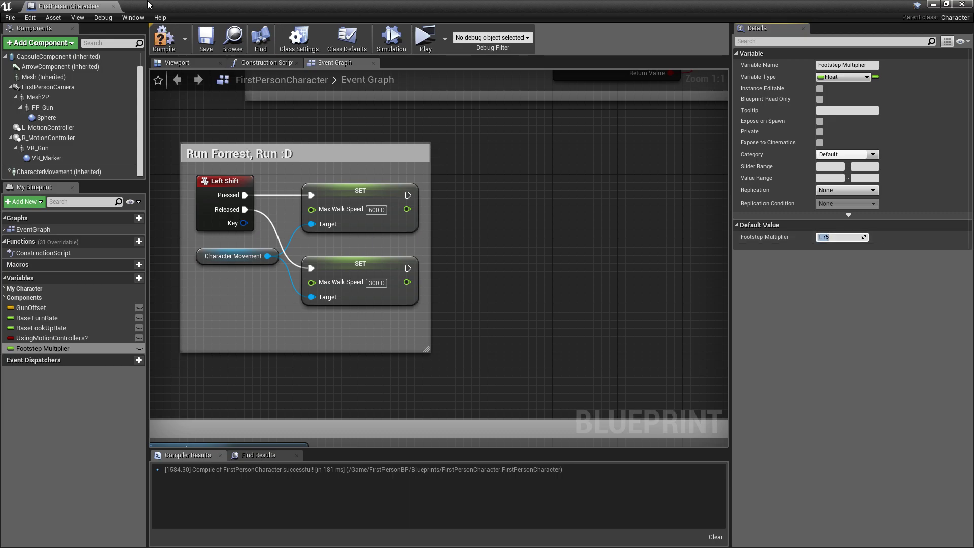
left_click(164, 38)
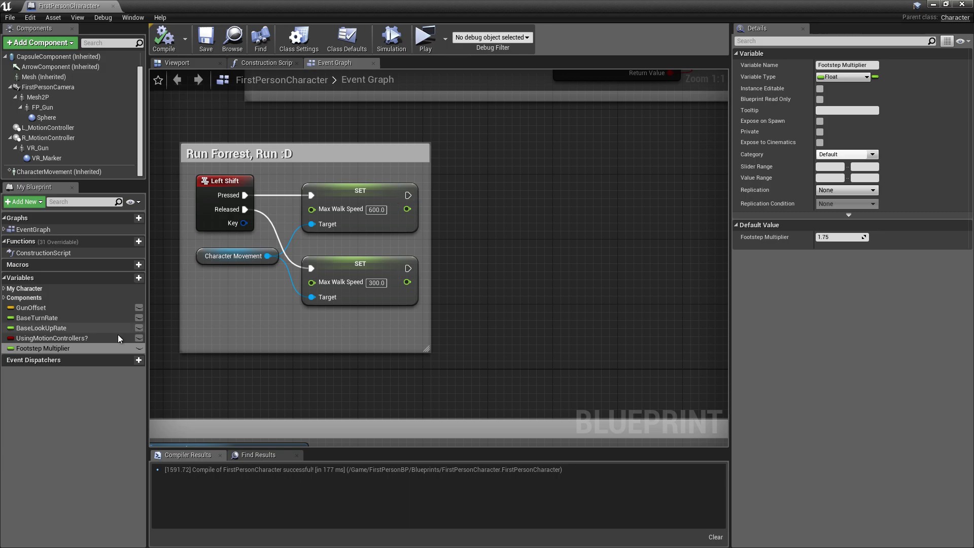
left_click_drag(54, 350, 464, 185)
Add two SET Footstep Multiplier nodes, run after the press and release speed SETs
left_click(501, 210)
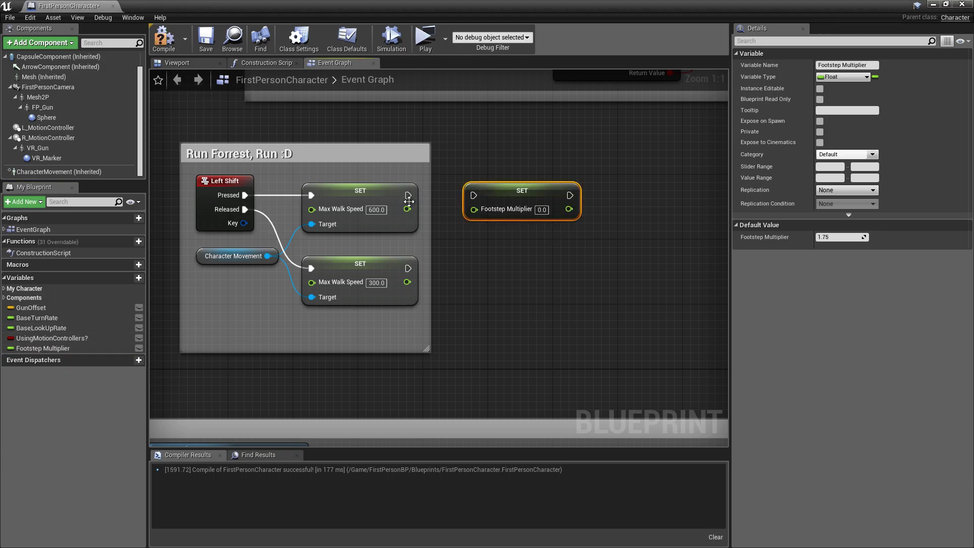
left_click_drag(408, 196, 496, 202)
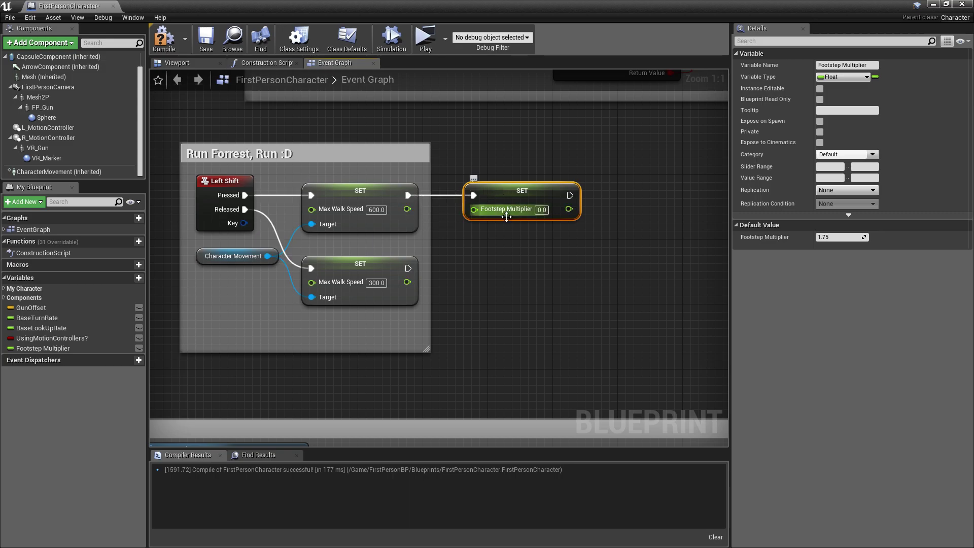
key("ctrl+c")
key("ctrl+v")
left_click_drag(578, 280, 498, 265)
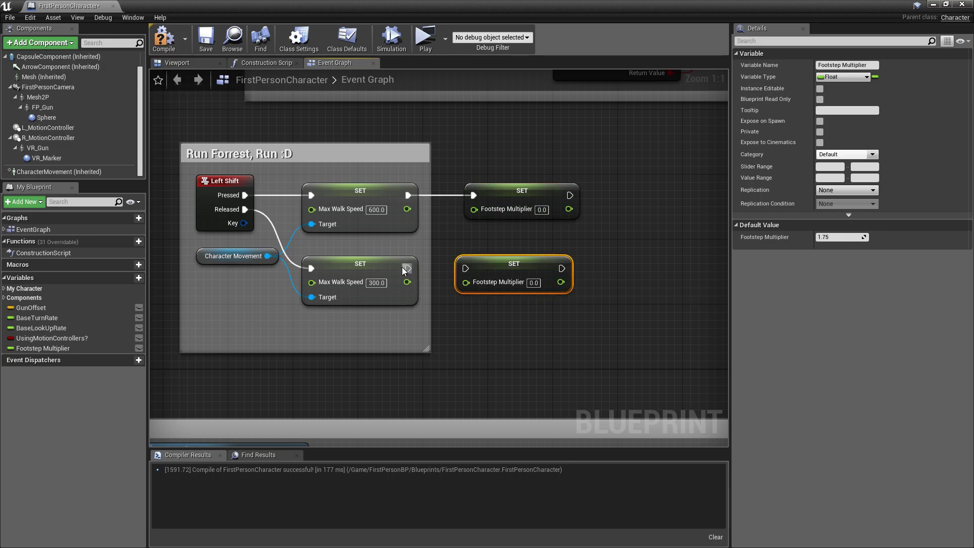
left_click_drag(408, 268, 466, 268)
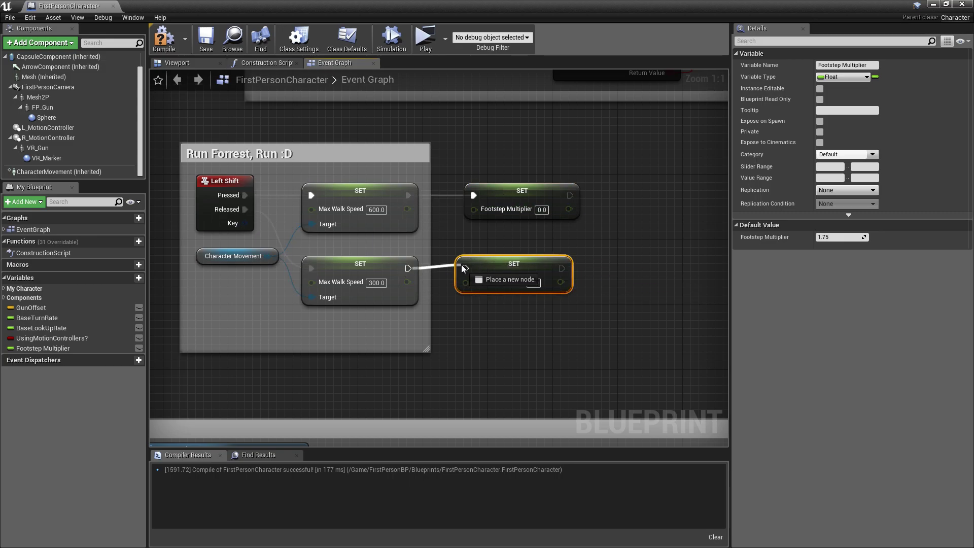
Set the upper setter to 3.0 and the lower to 1.75, then select both
left_click(542, 210)
type("3")
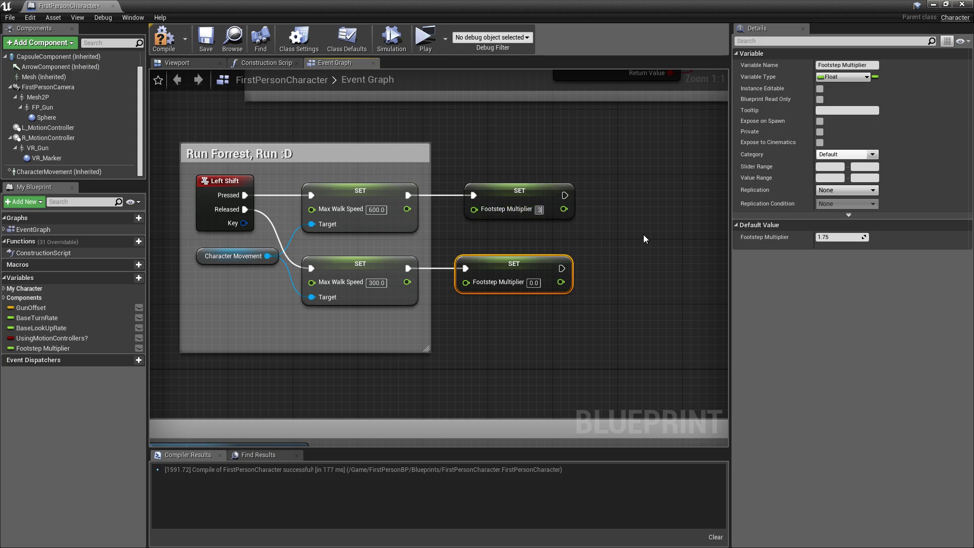
left_click(534, 283)
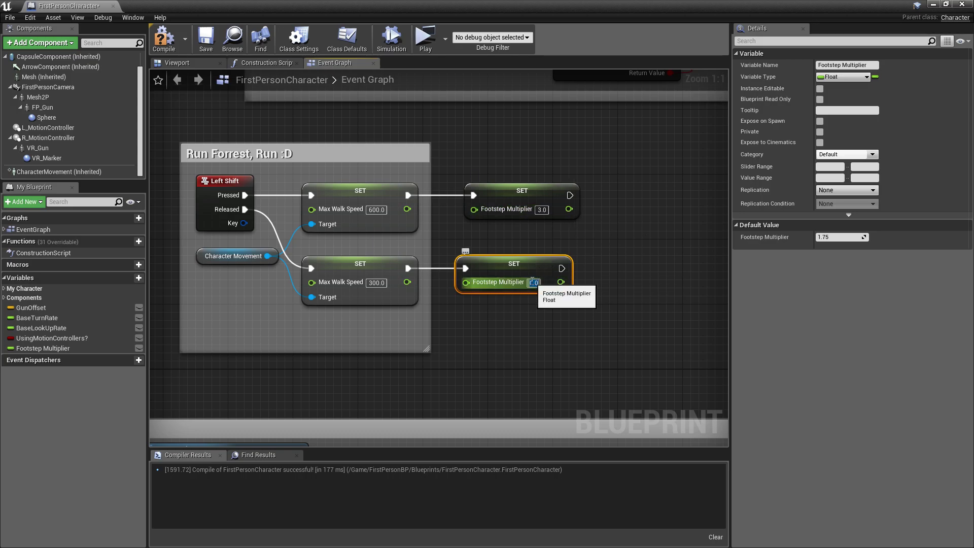
type("1.75")
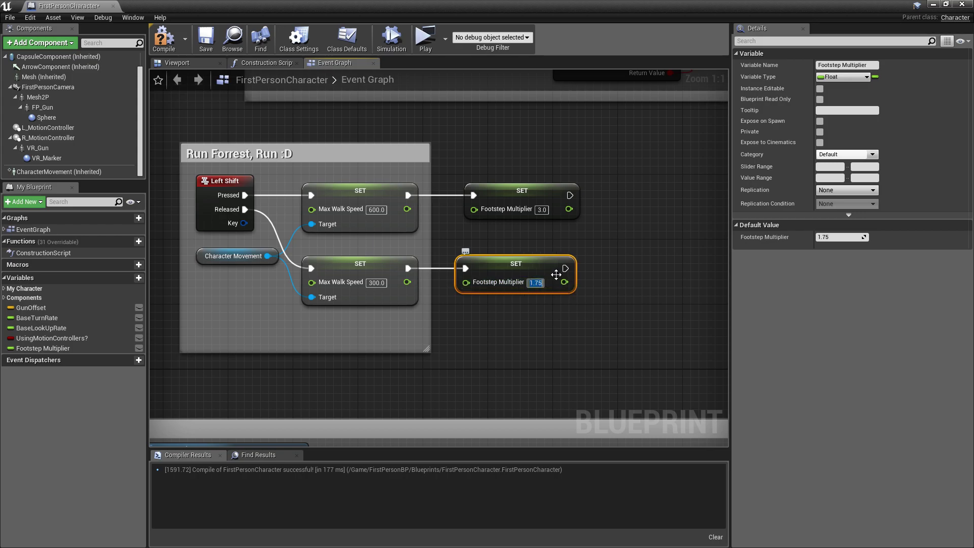
left_click_drag(523, 263, 531, 264)
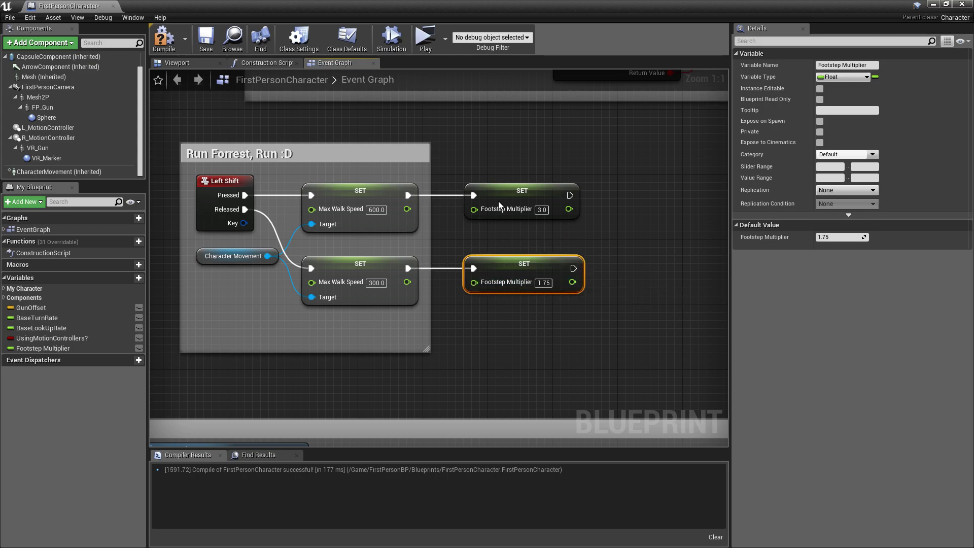
left_click_drag(451, 156, 570, 322)
Wrap both Footstep Multiplier setters in a comment titled 'Footsteps Playback Speed' and recompile
key("c")
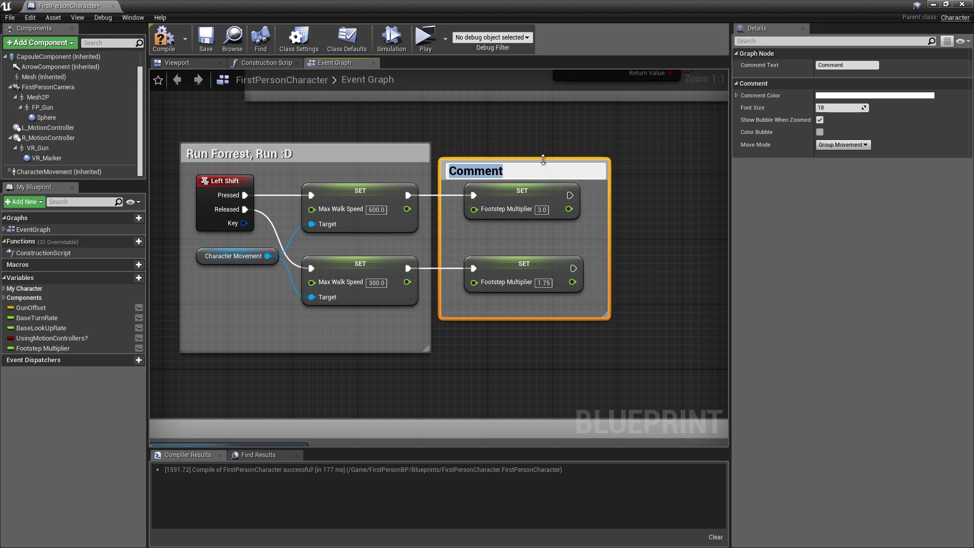
left_click(647, 215)
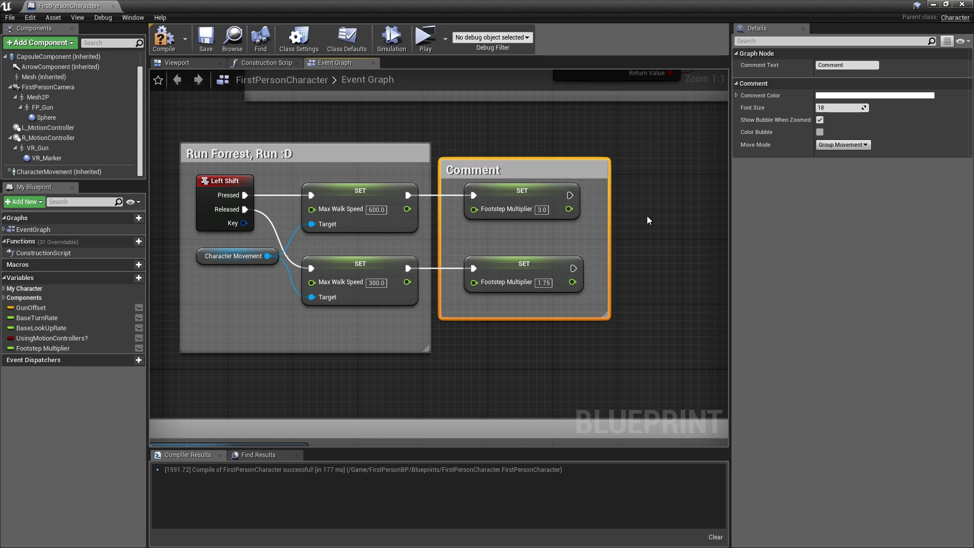
double_click(505, 166)
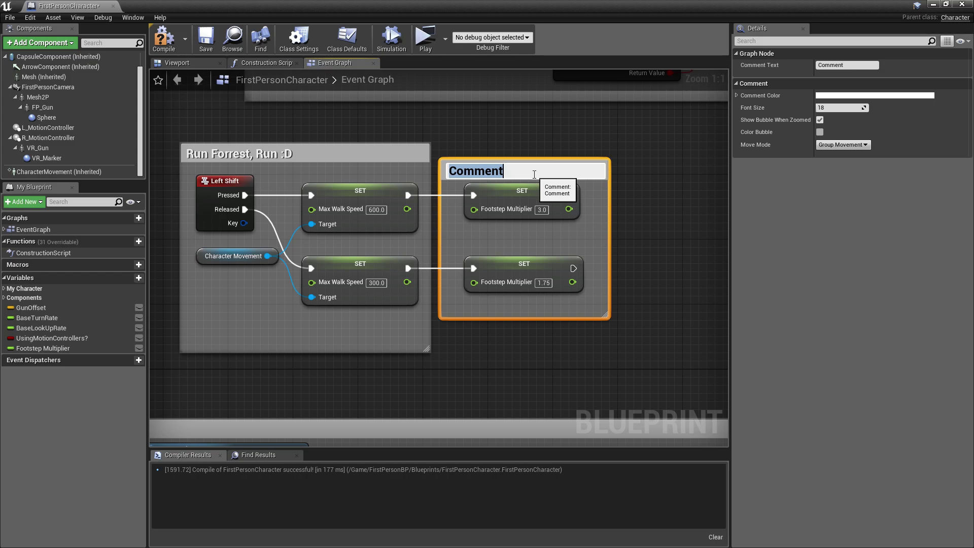
type("F")
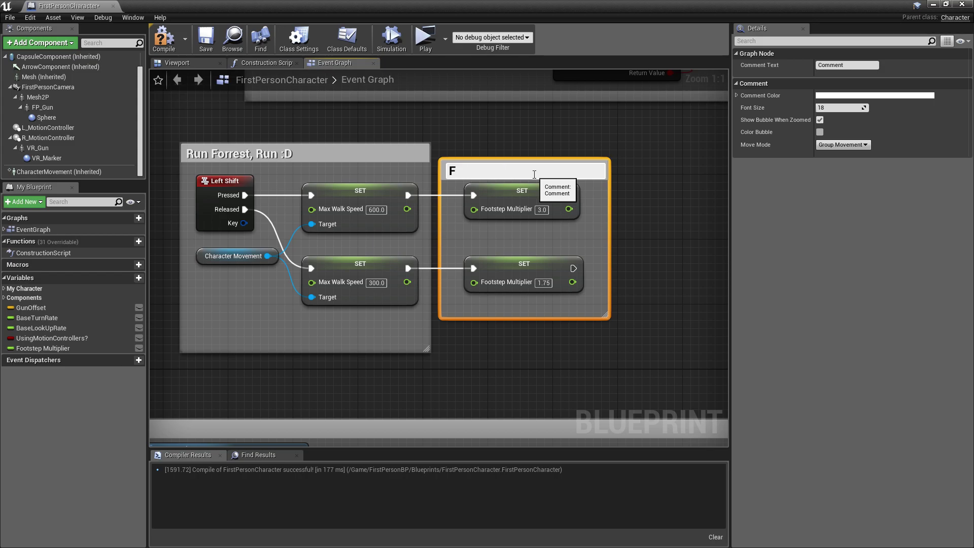
type("ootsteps")
type(" Playba")
type("ck Speed")
key("Return")
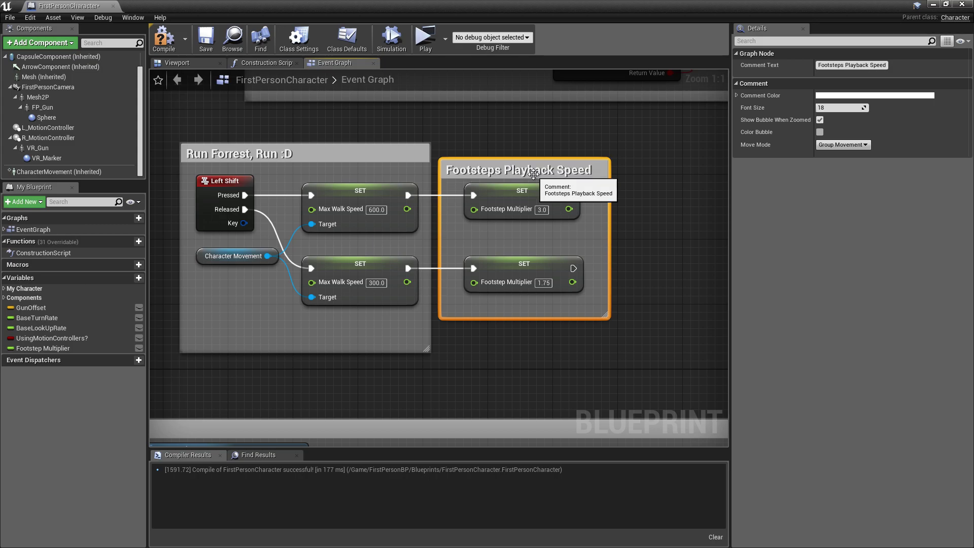
left_click(163, 38)
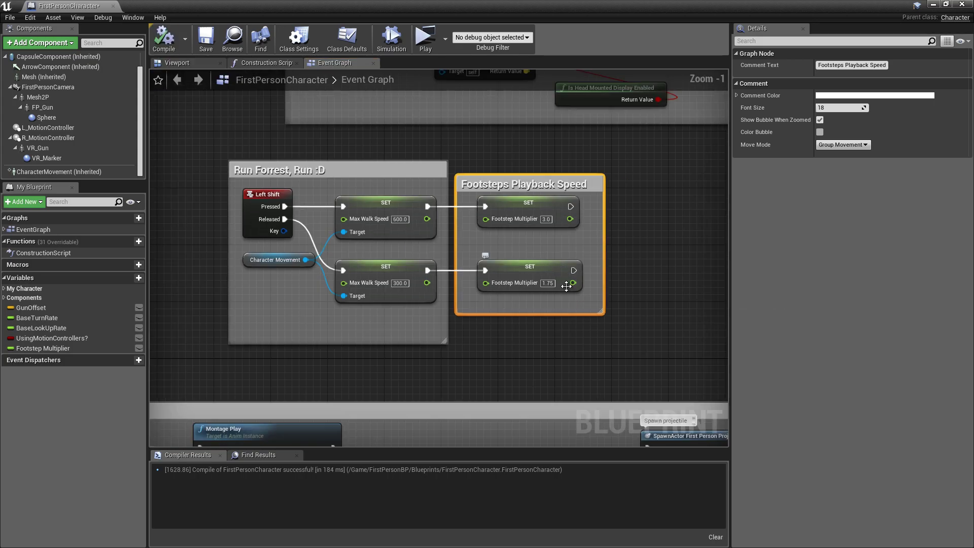
scroll(566, 286, "down", 1)
scroll(608, 334, "down", 3)
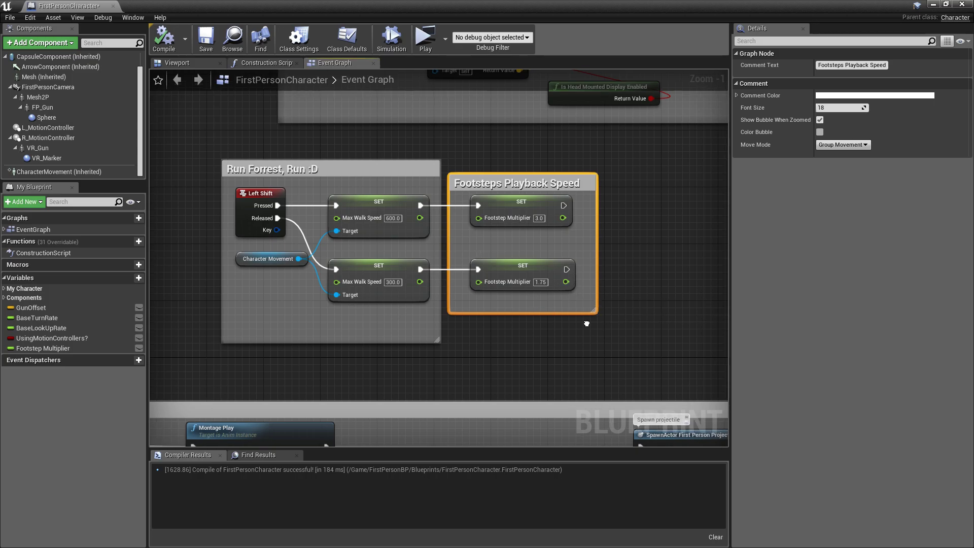
Add a timeline node to the event graph and move it to the left
mouse_move(565, 300)
right_mouse_down()
mouse_move(525, 293)
mouse_move(507, 249)
right_mouse_up()
right_click(506, 249)
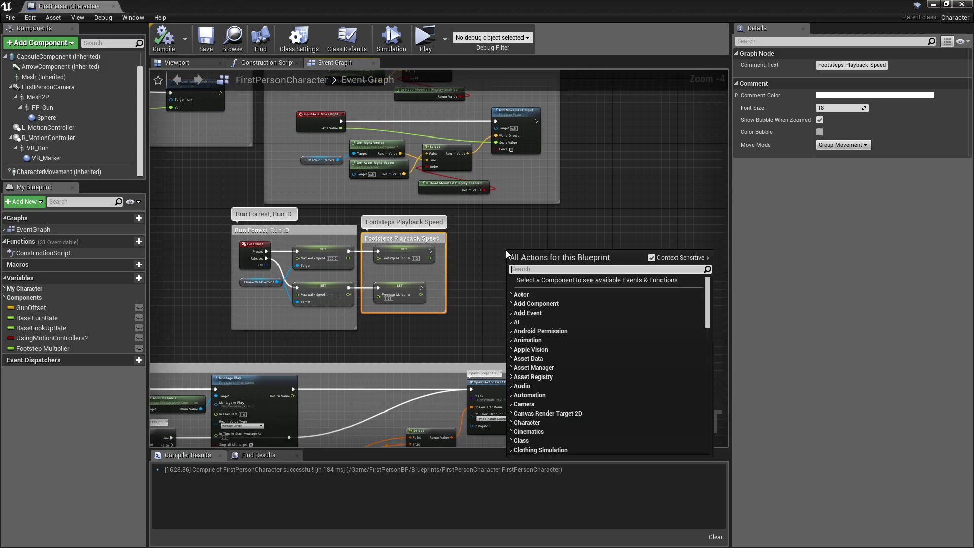
type("timeline")
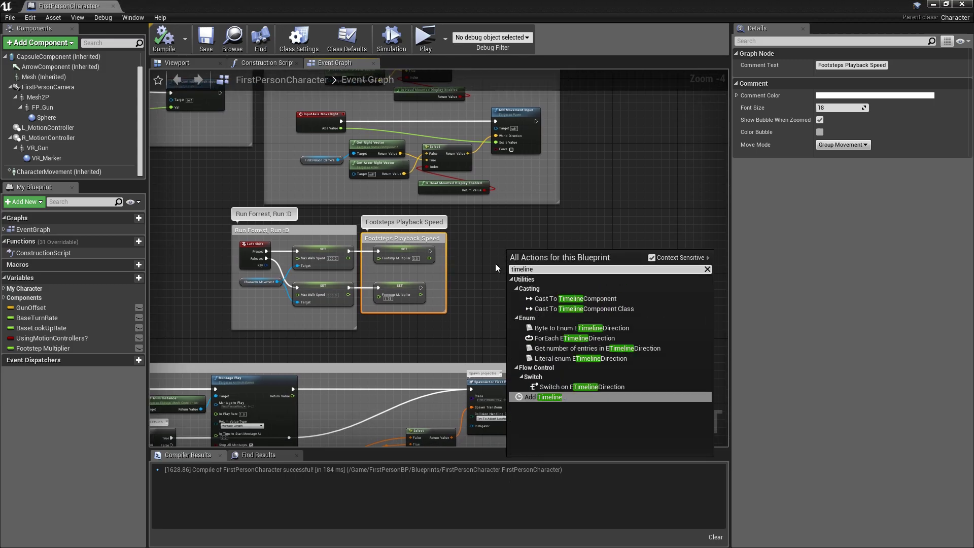
left_click(554, 398)
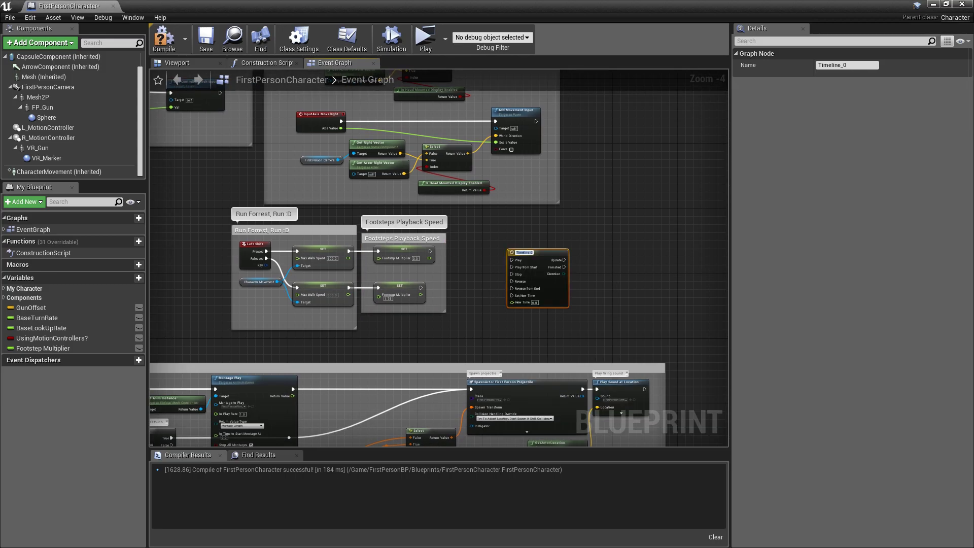
right_click_drag(600, 263, 524, 274)
scroll(556, 325, "up", 4)
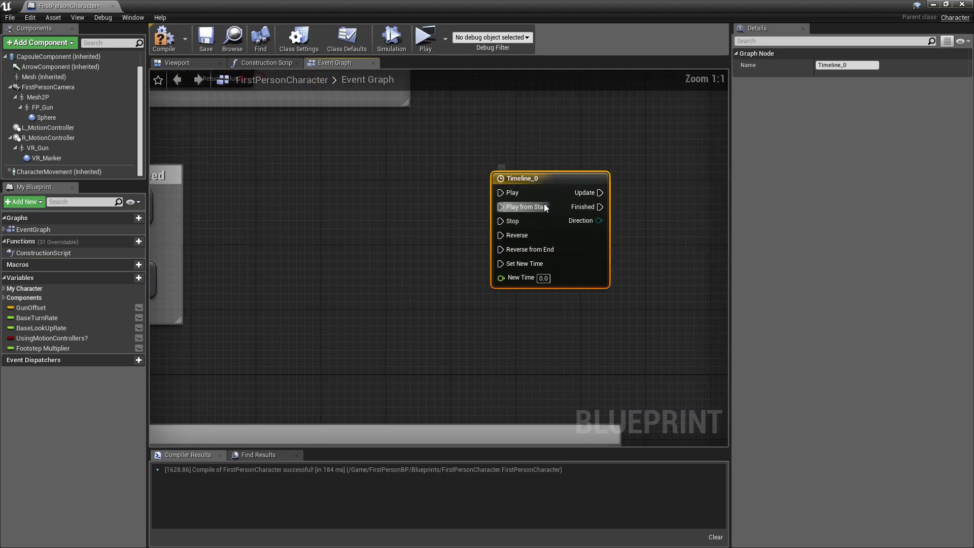
left_click_drag(513, 180, 336, 206)
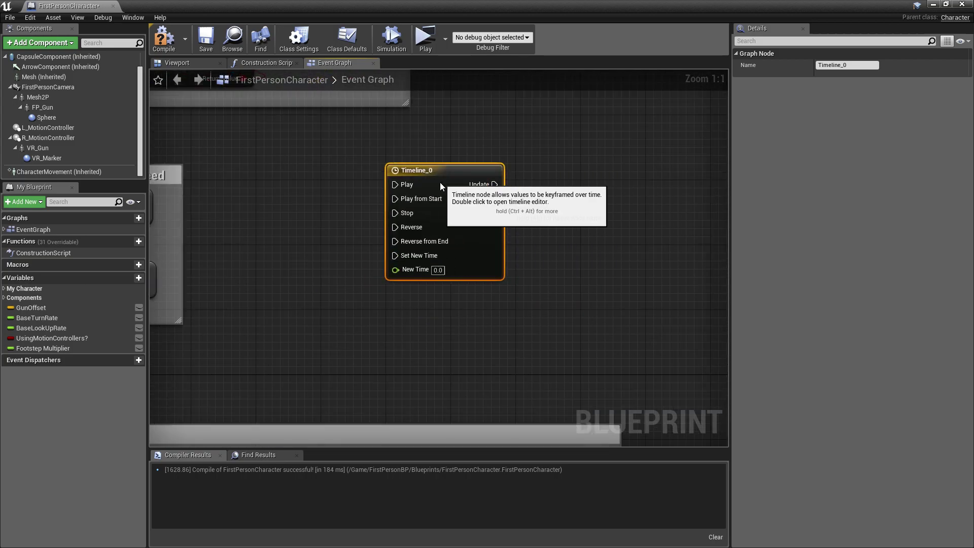
Rename the timeline to FootstepTimeline and compile the blueprint
left_click(837, 62)
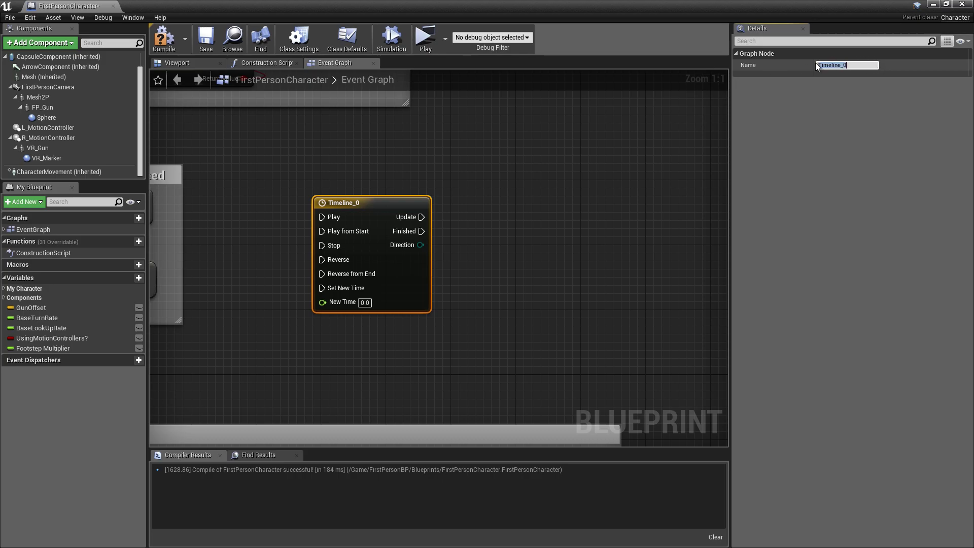
type("Fo")
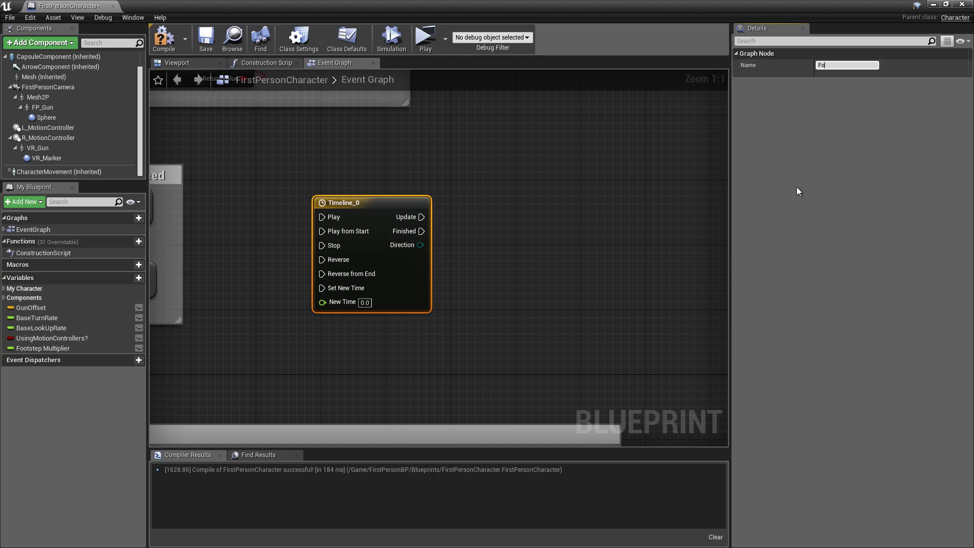
type("otstep")
type("Time")
type("line")
key("Return")
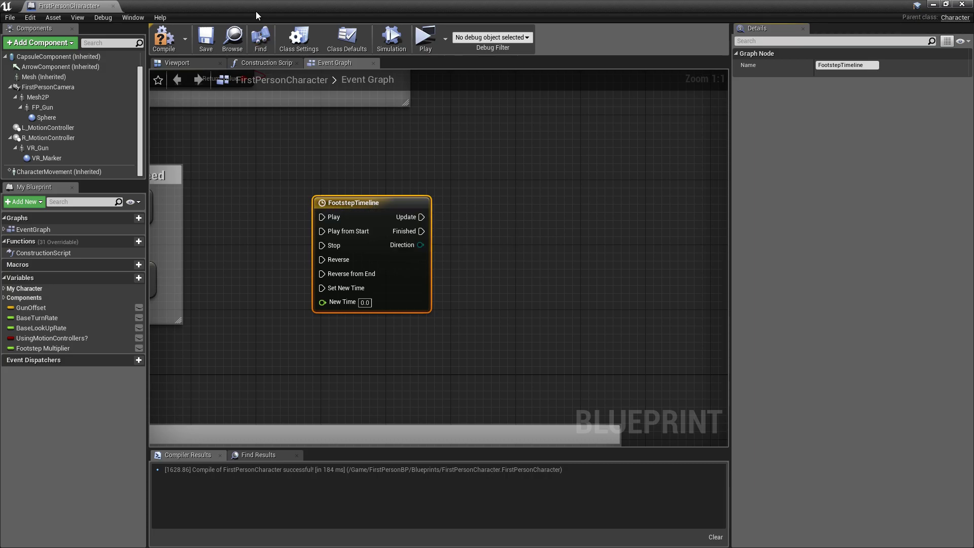
left_click(163, 39)
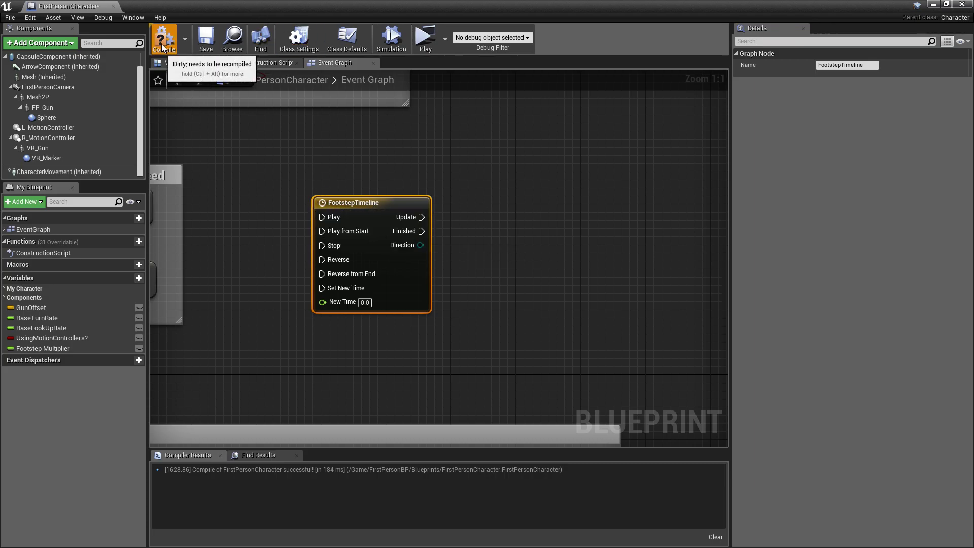
Add an event track named FootstepEvent to FootstepTimeline
double_click(368, 204)
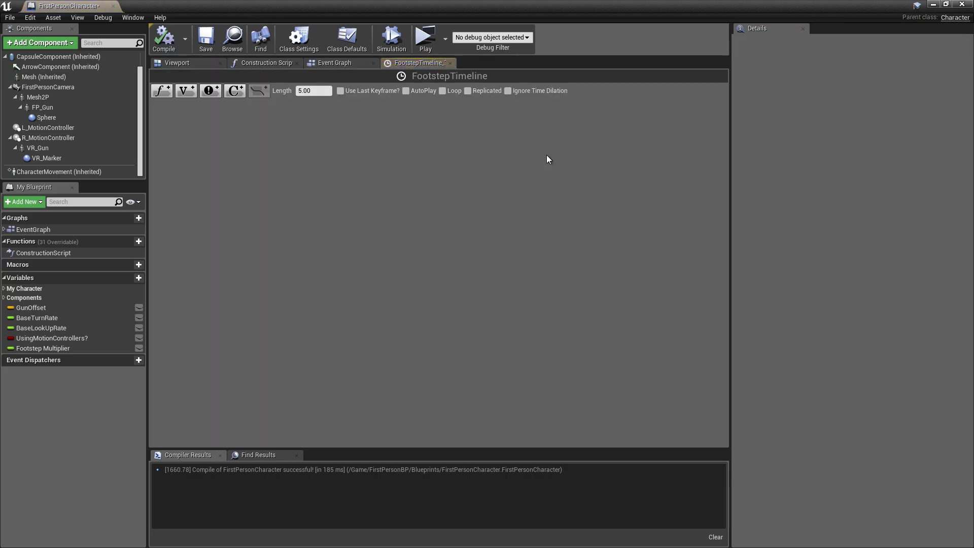
left_click(212, 90)
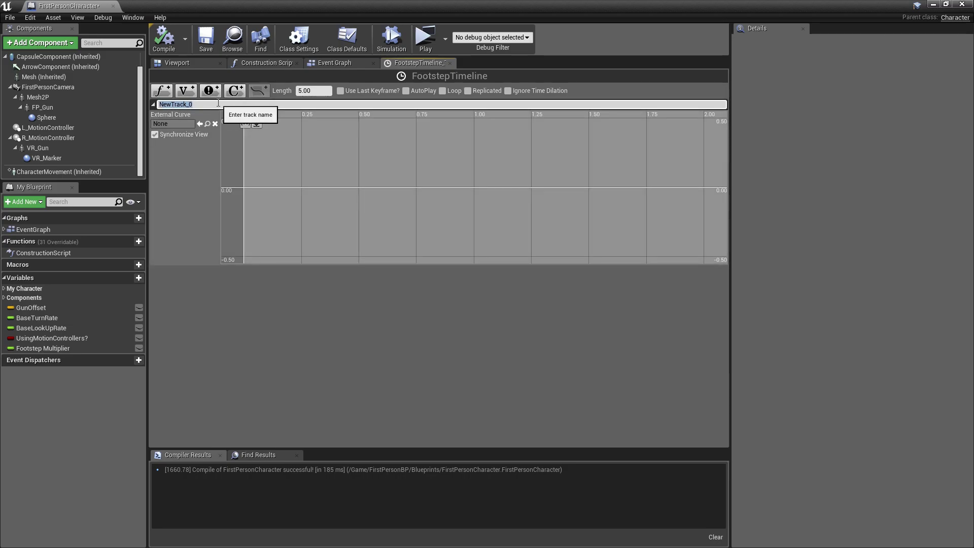
type("FootstepEv")
type("ent")
key("Return")
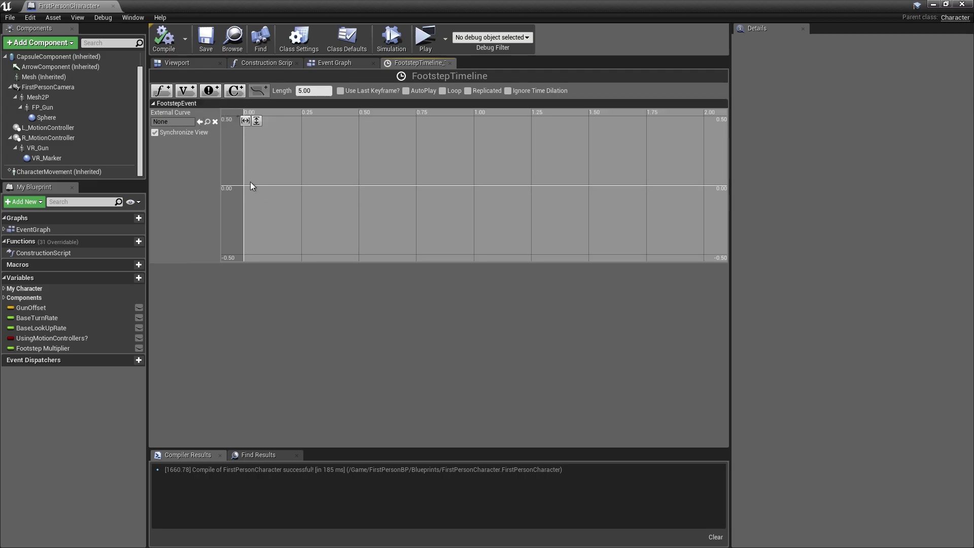
Place two keyframes on the FootstepEvent track, the first at time 0
left_click(325, 92)
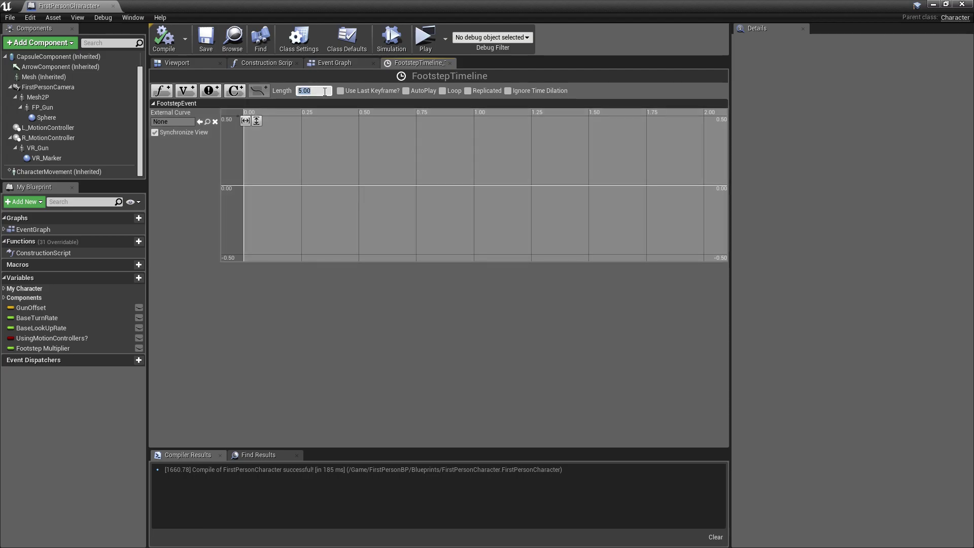
type("0")
type(" WITH CONTRO")
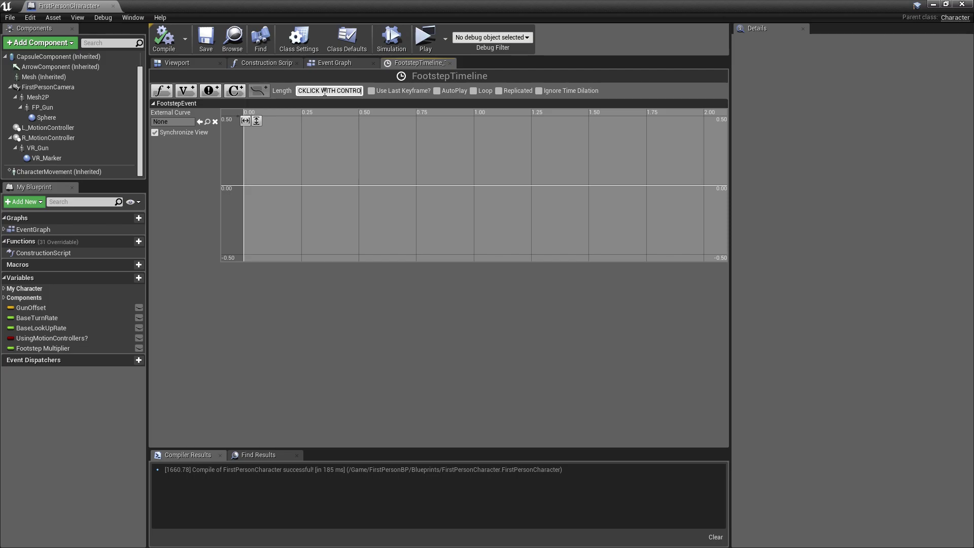
type("L")
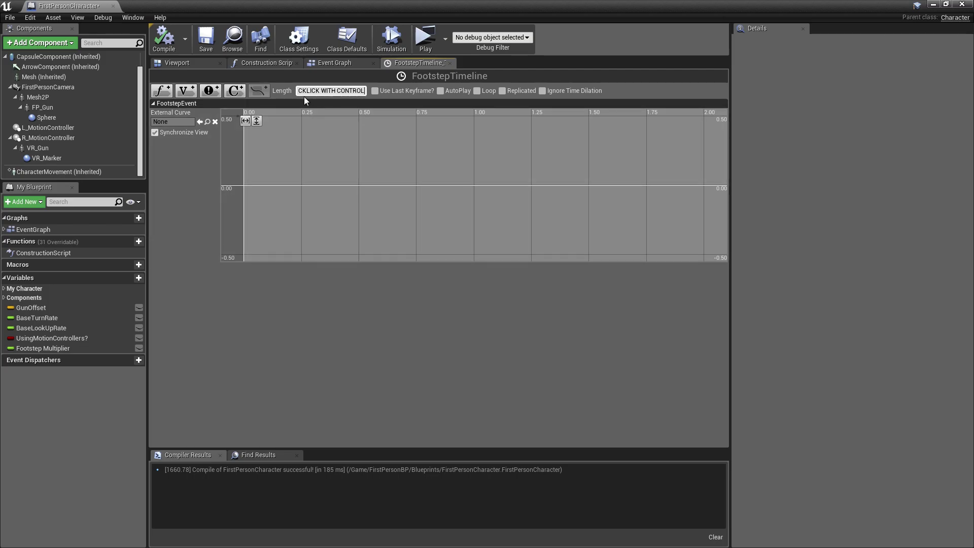
key("Return")
left_click(243, 185, "ctrl")
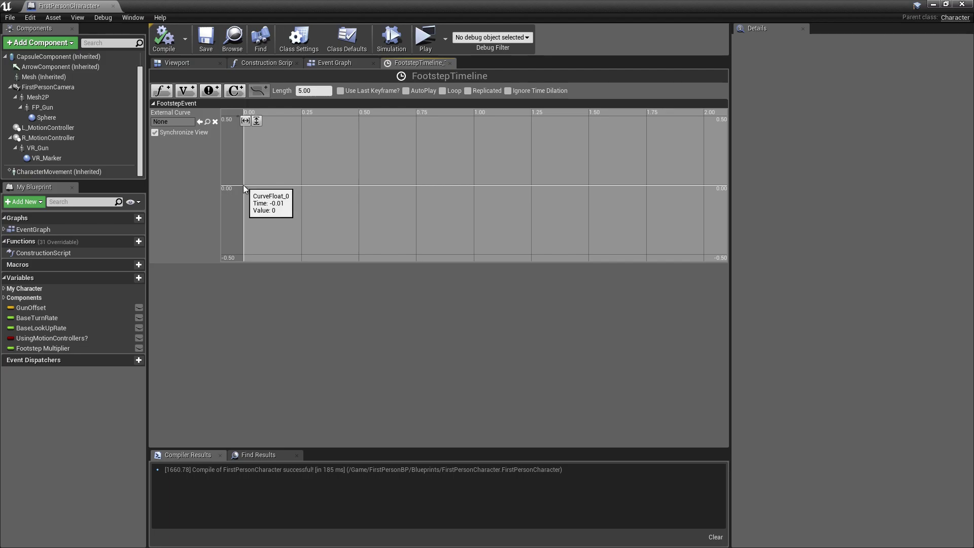
left_click(322, 92)
type("LOL")
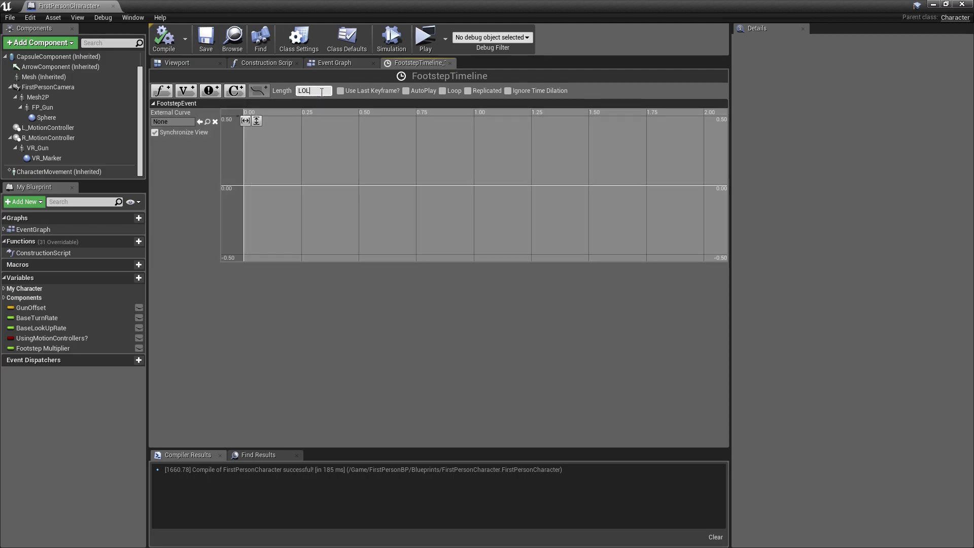
key("ctrl+a")
type("WITH SHIFT")
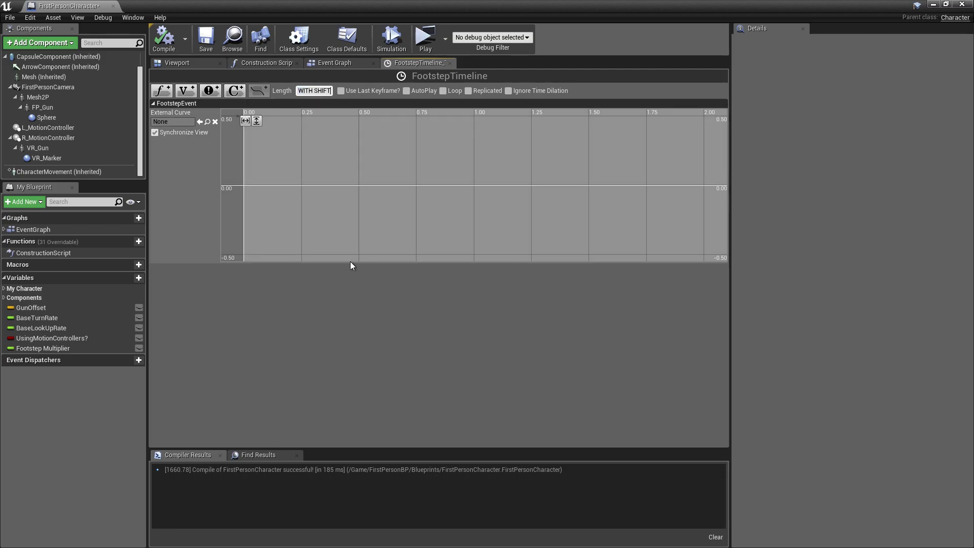
left_click(247, 184, "shift")
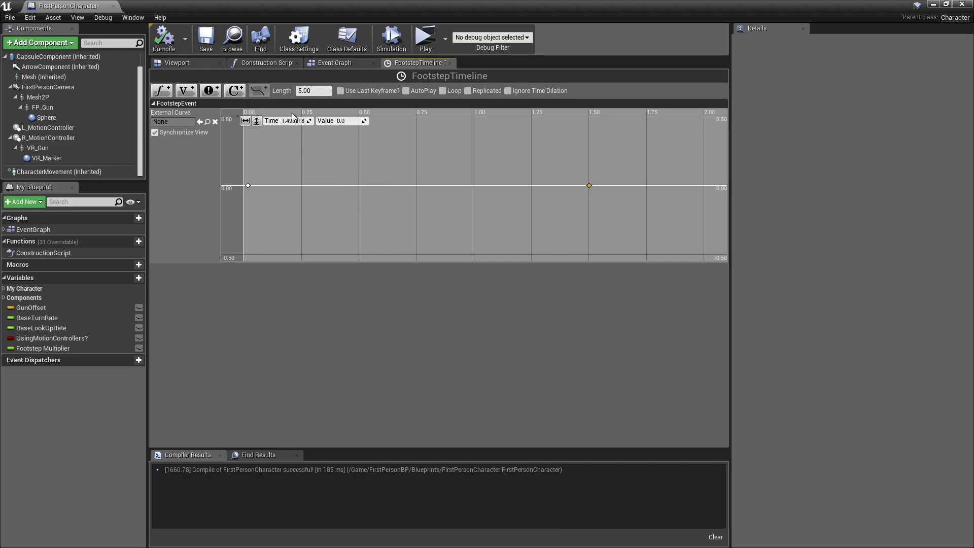
Set timeline length to 1.00, move the second key to 1.0, compile, and close the editor
left_click(307, 91)
type("1")
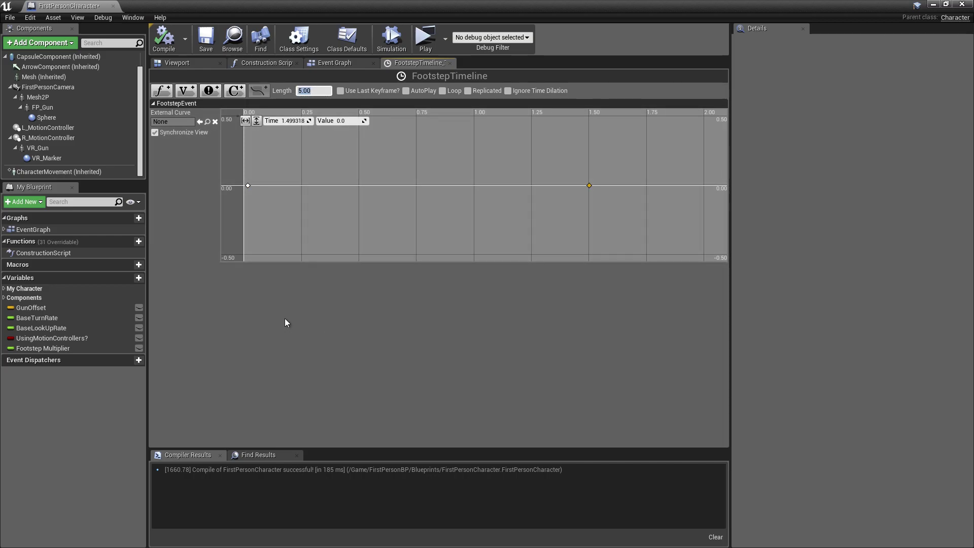
key("Return")
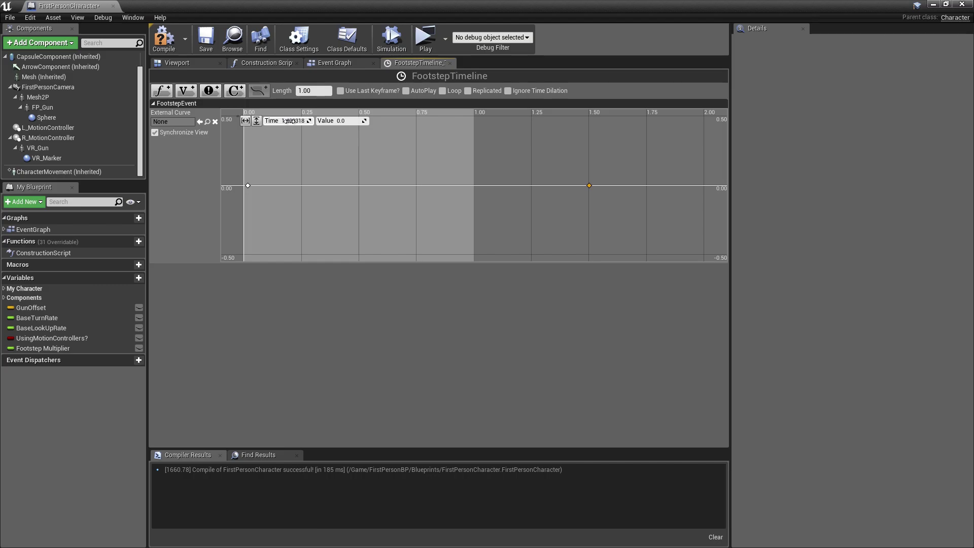
key("Tab")
type("1")
key("Tab")
left_click(248, 186)
key("Tab")
left_click(170, 50)
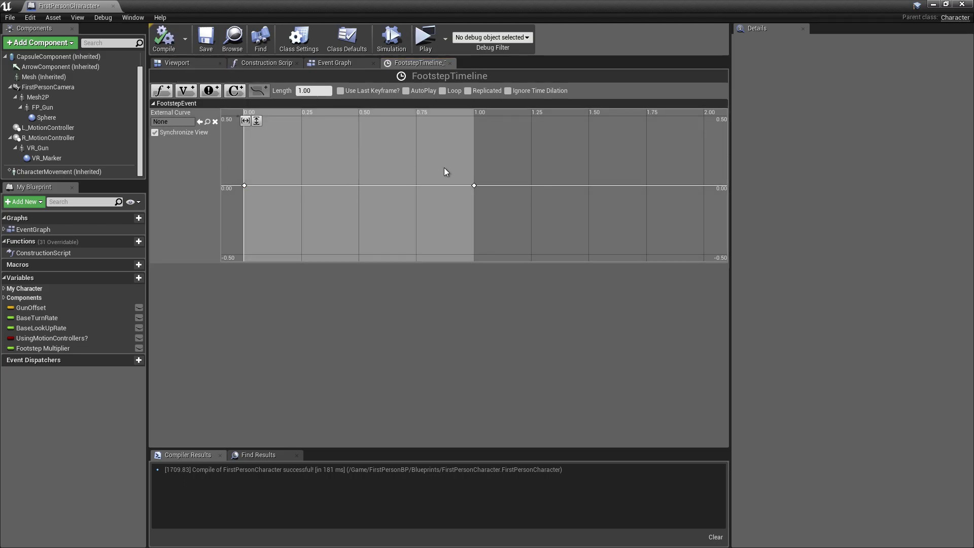
left_click(451, 63)
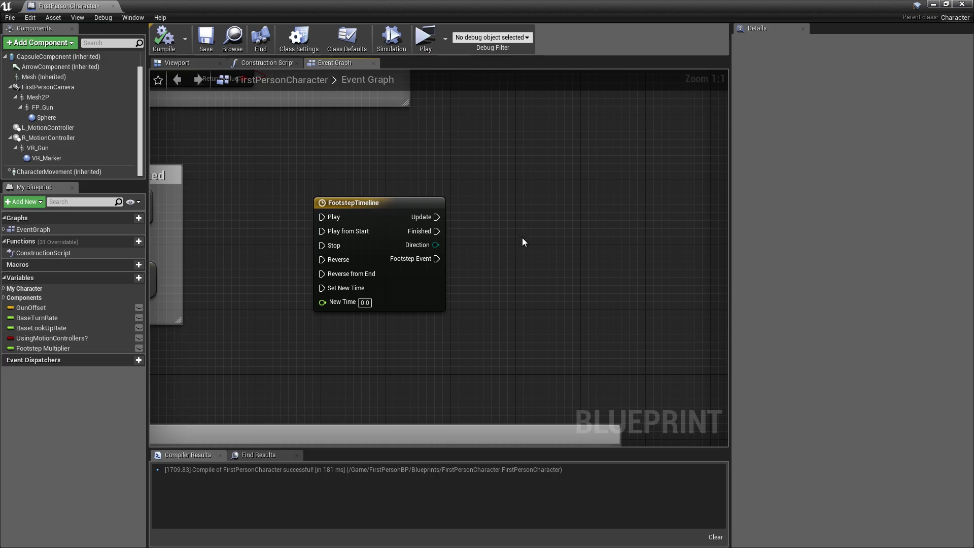
Add a custom event node beside the FootstepTimeline node
right_click_drag(523, 242, 403, 253)
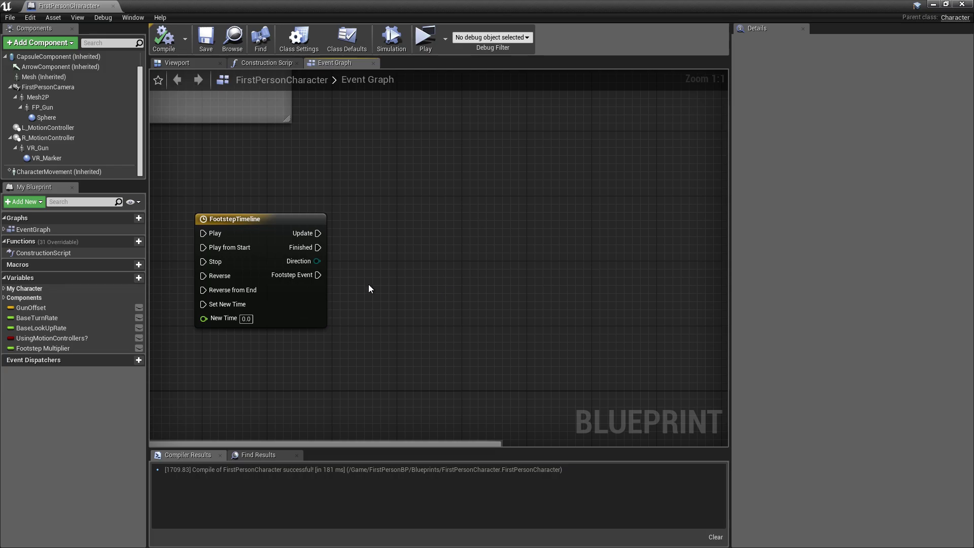
right_click(501, 210)
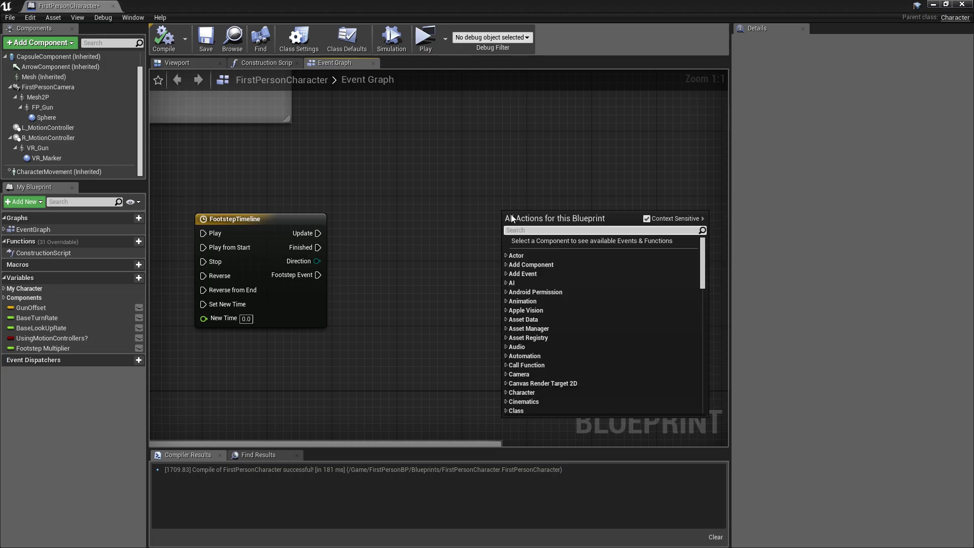
type("foot")
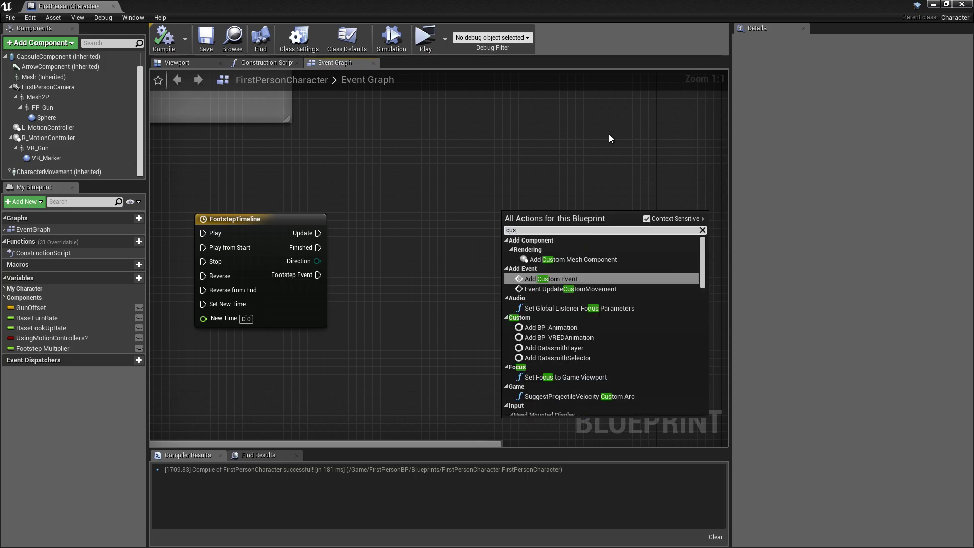
type("custom event")
key("Return")
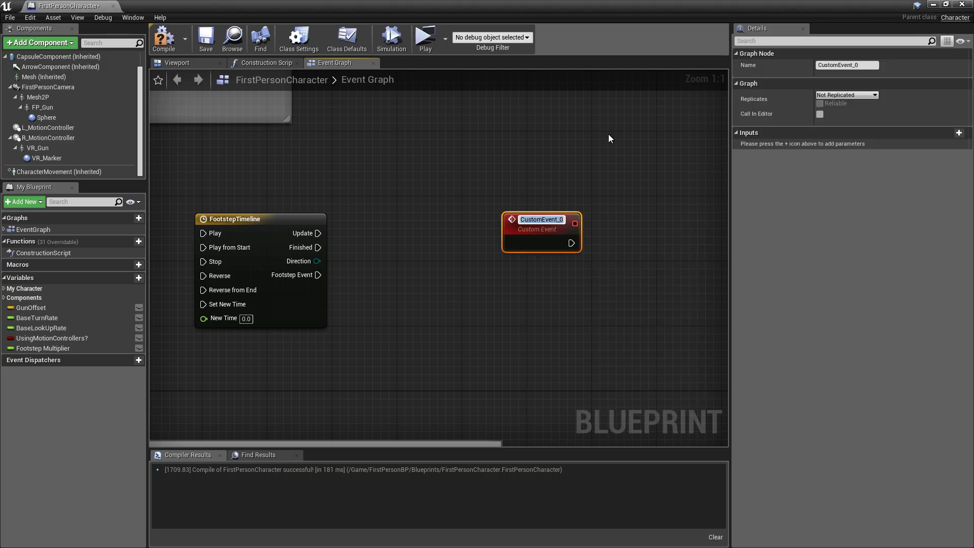
right_click(521, 282)
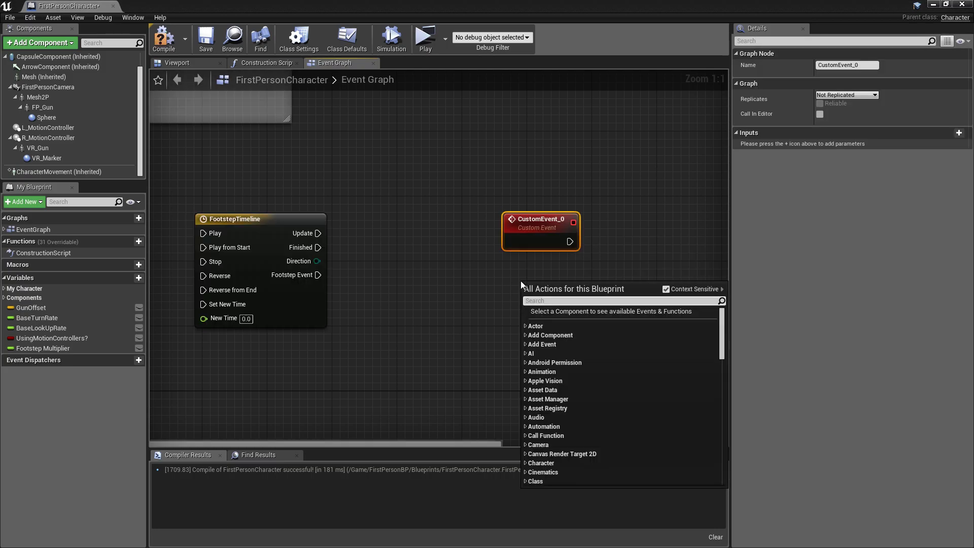
type("add custom")
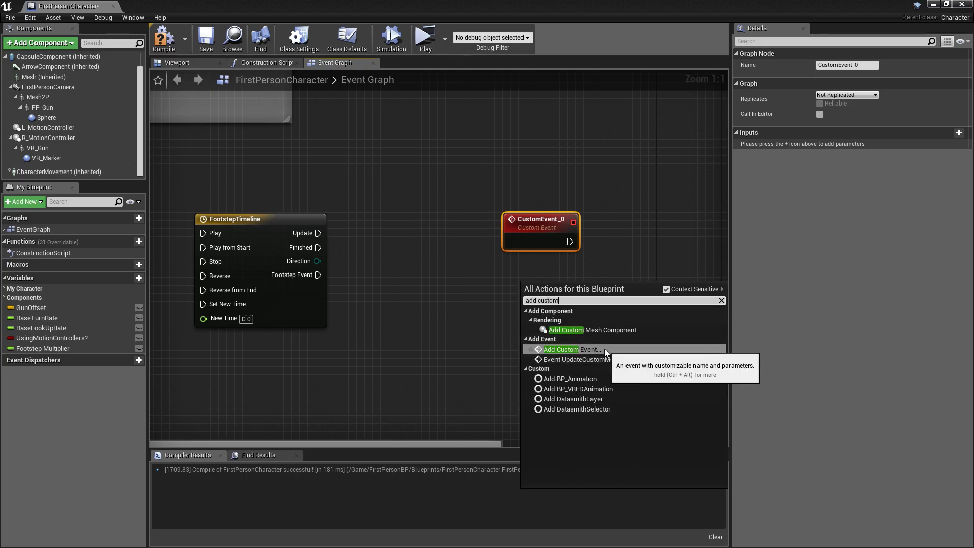
left_click(537, 236)
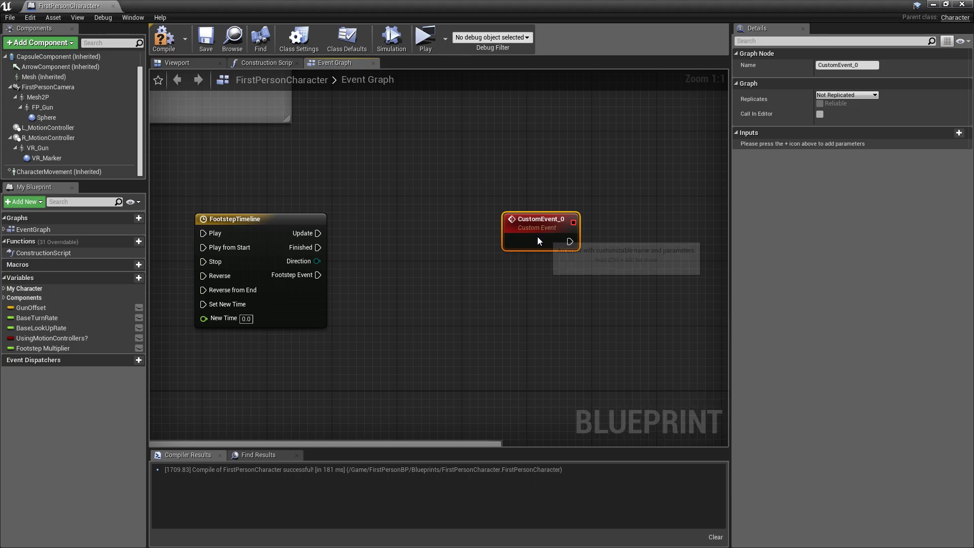
Rename the custom event to FootstepEvent
double_click(864, 66)
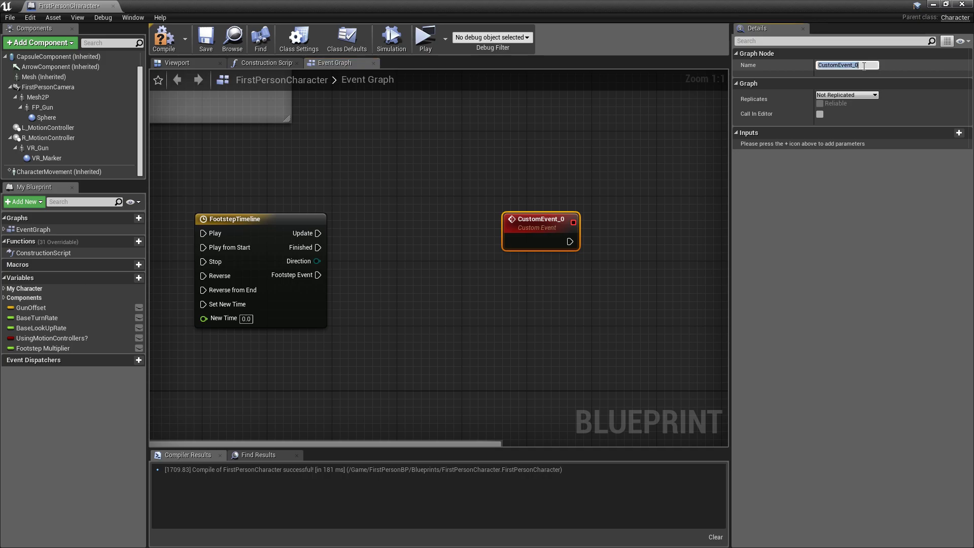
type("Foo")
type("tstepEven")
key("Return")
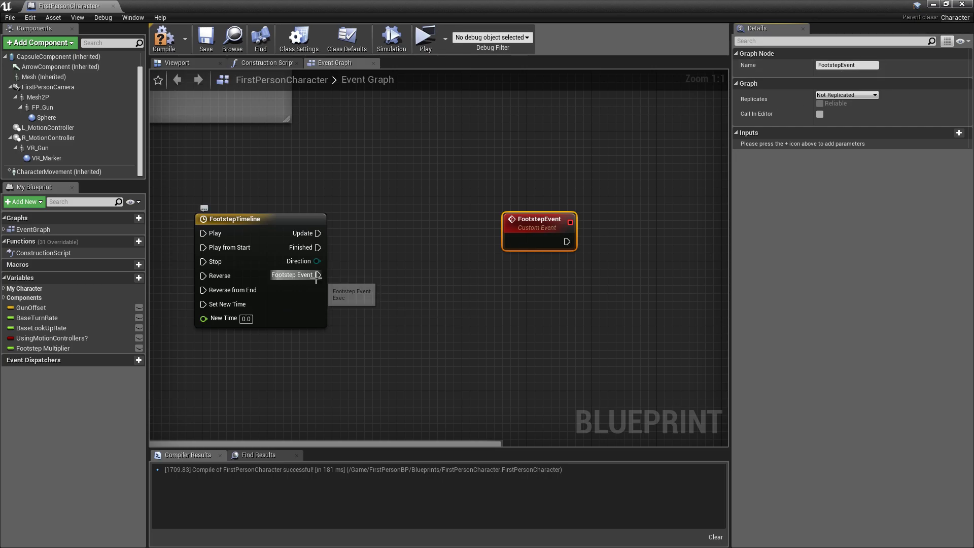
Wire the timeline's Footstep Event output to a new FootstepEvent call and tidy the nodes
mouse_move(309, 304)
left_mouse_down()
mouse_move(440, 311)
mouse_move(507, 287)
left_mouse_up()
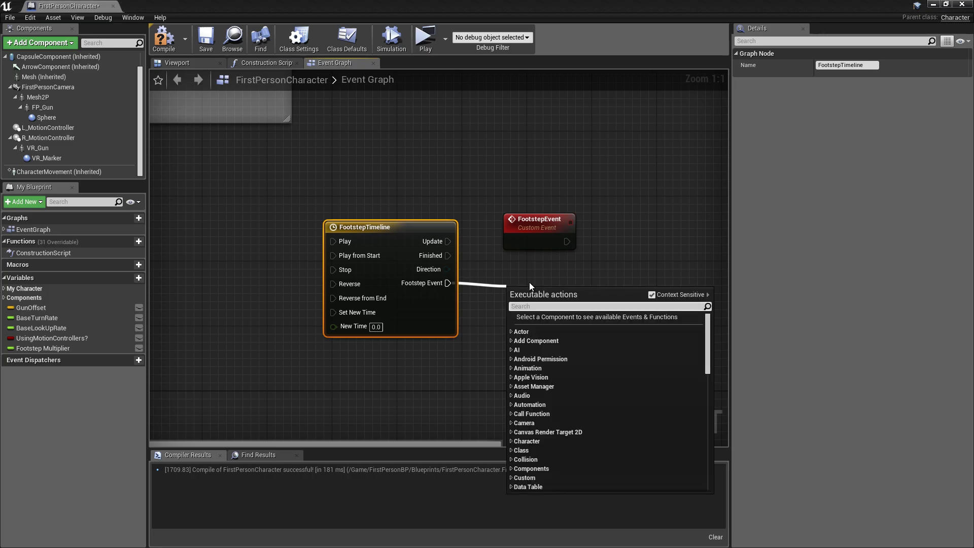
type("Foot")
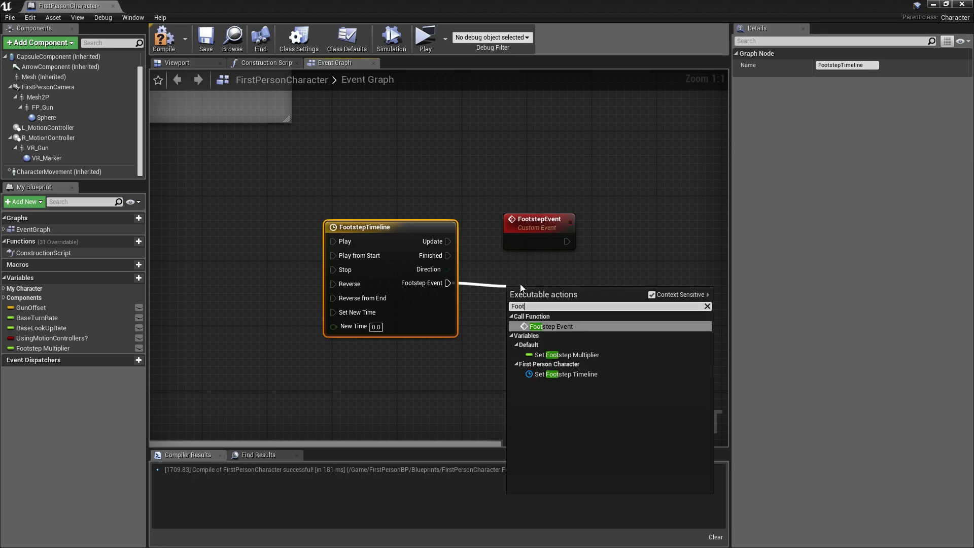
left_click(553, 325)
left_click_drag(555, 299, 533, 265)
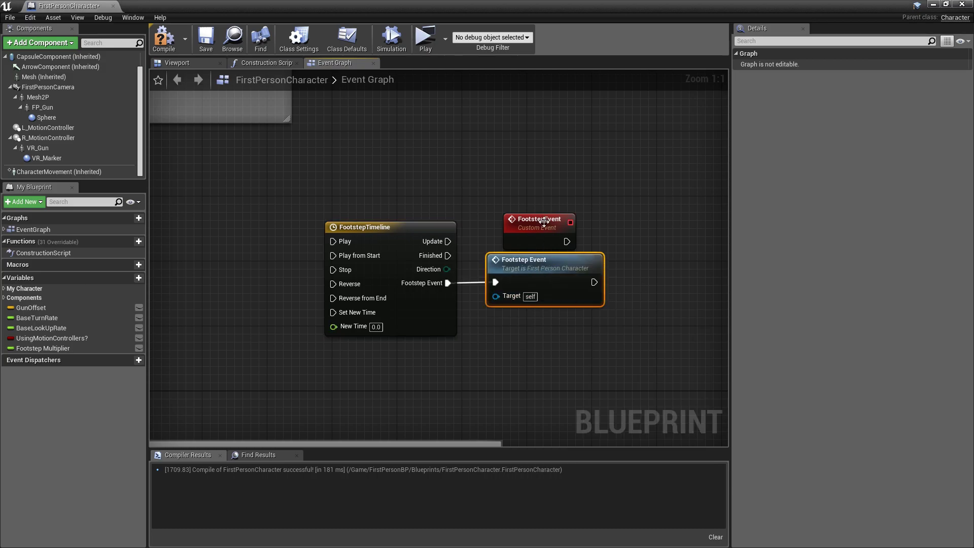
left_click_drag(530, 225, 514, 193)
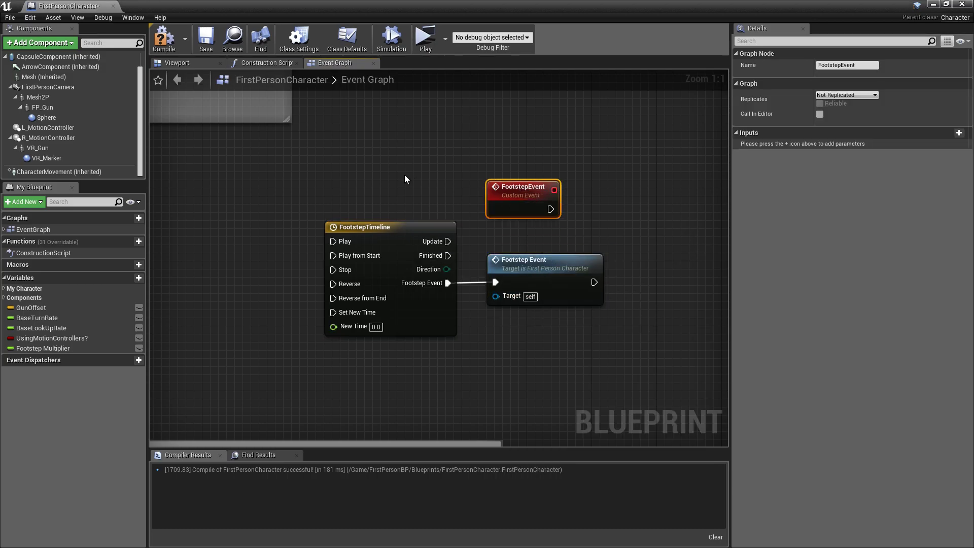
right_click_drag(439, 256, 469, 272)
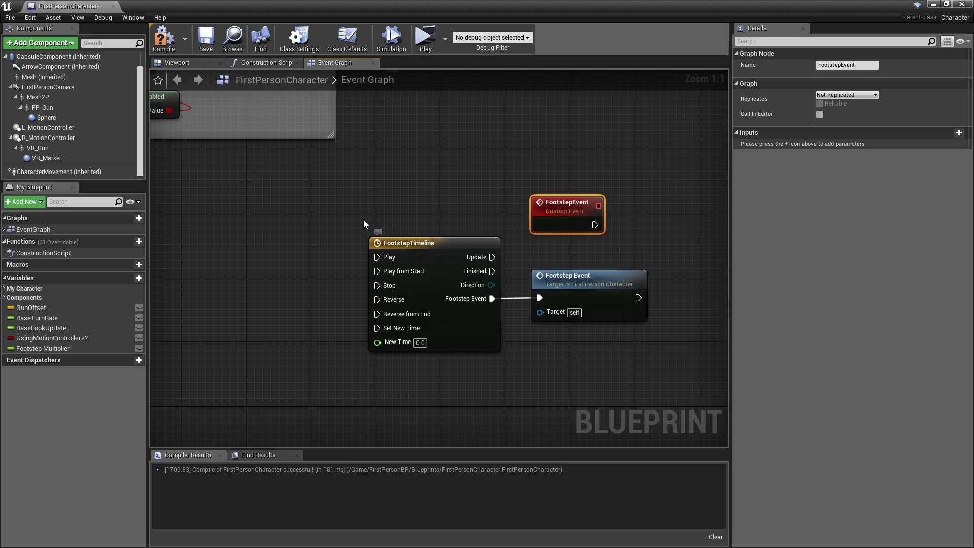
Wrap the footstep nodes in a comment titled 'Timeline to drive playback'
left_click_drag(365, 230, 644, 385)
key("c")
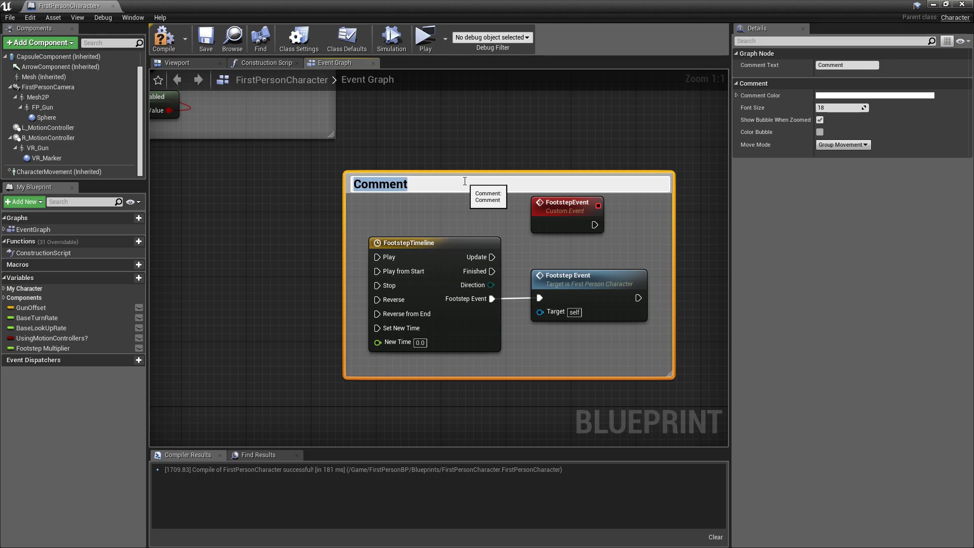
type("T")
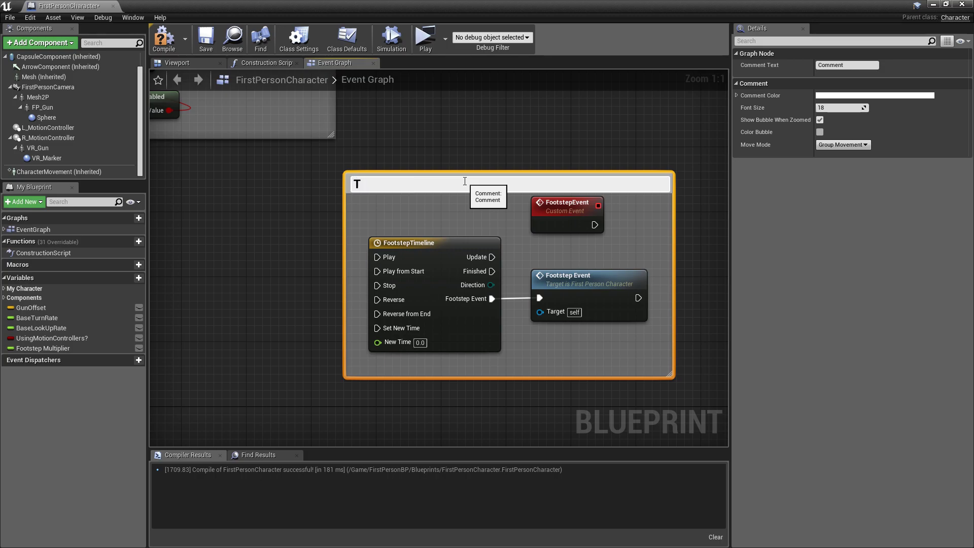
type("ime")
type("line to drive ")
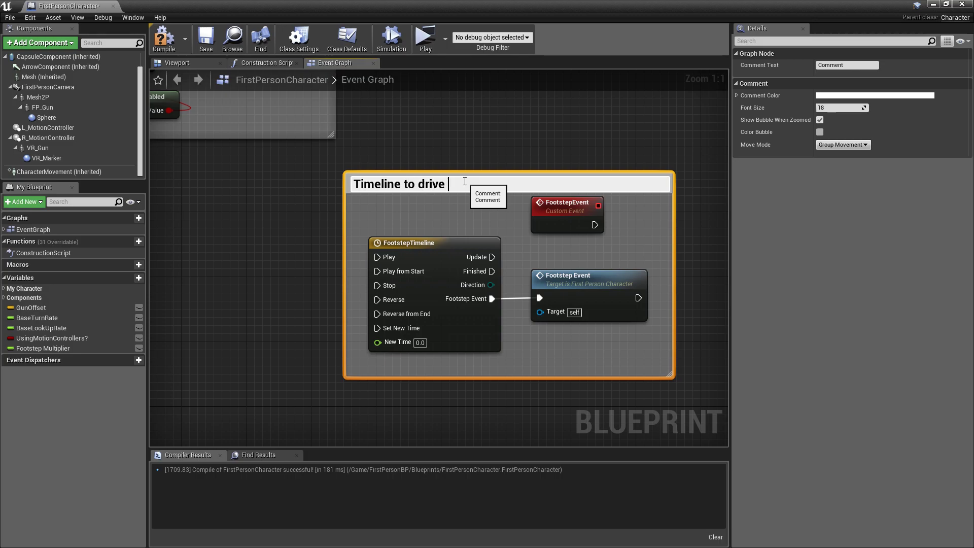
type("playbac")
type("k")
left_click(672, 78)
Bring the Movement Input comment into view and widen its box to the right
right_click_drag(415, 138, 480, 133)
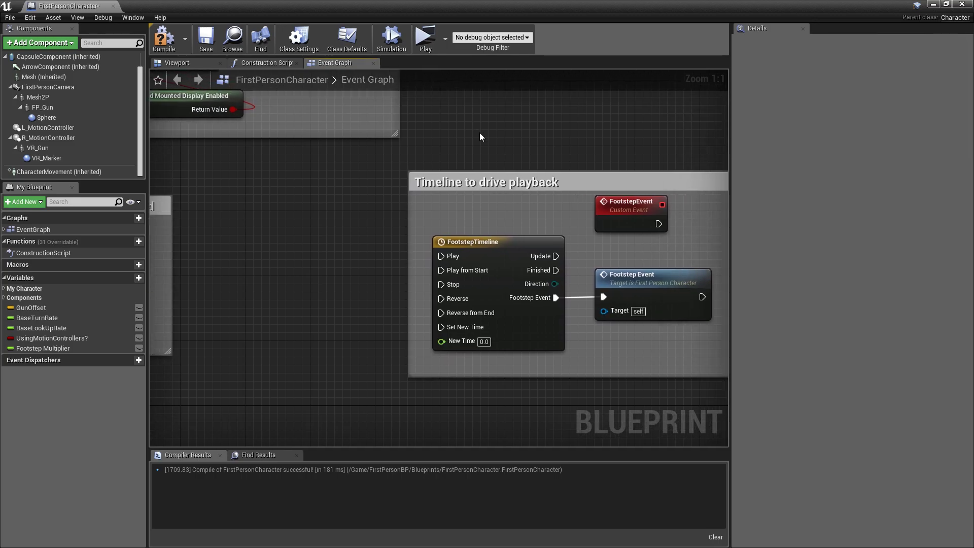
scroll(532, 163, "down", 1)
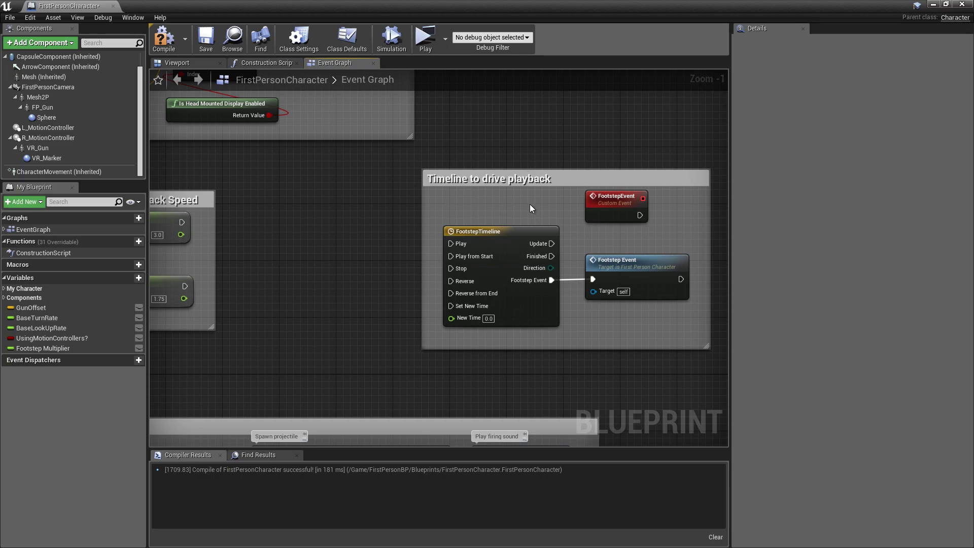
right_click_drag(399, 170, 683, 69)
scroll(683, 69, "down", 5)
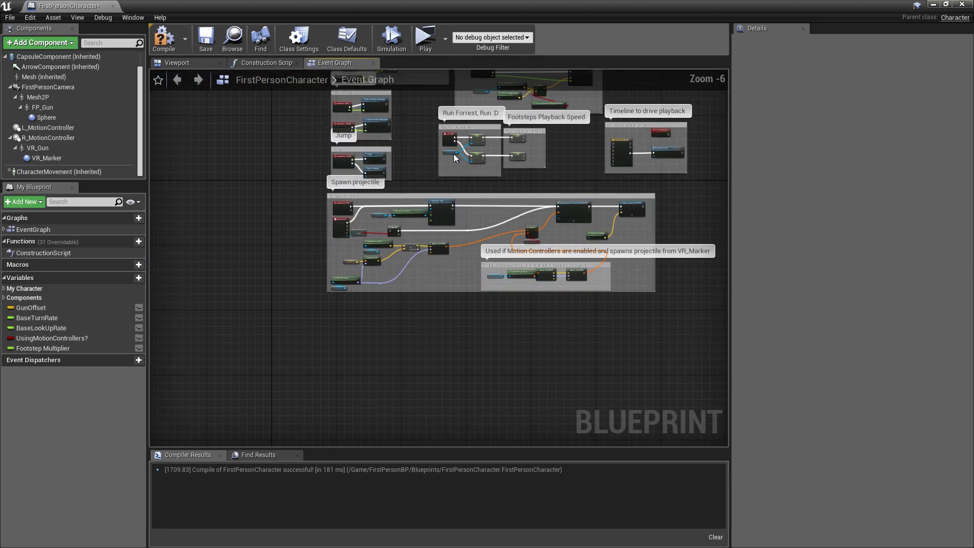
right_click_drag(599, 233, 497, 233)
scroll(457, 177, "up", 3)
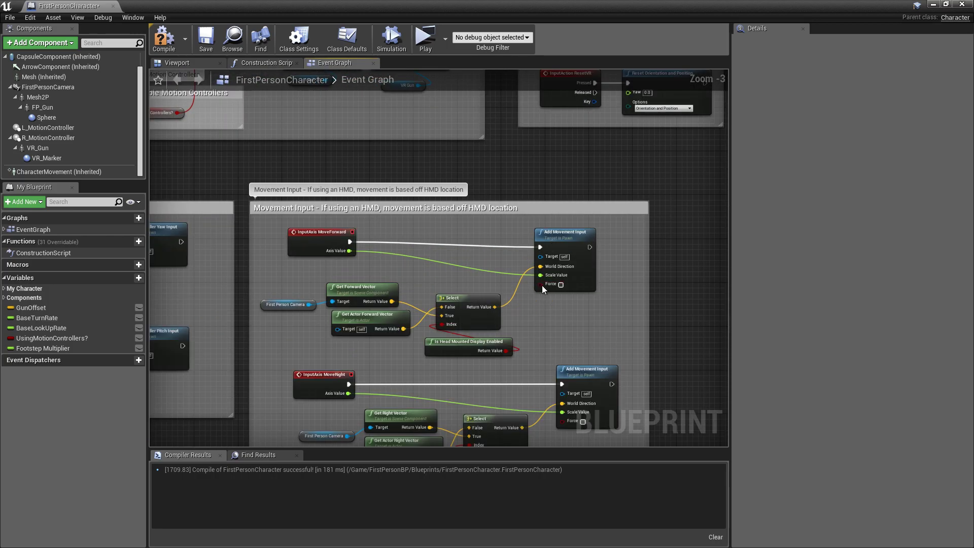
mouse_move(592, 300)
right_mouse_down()
mouse_move(515, 246)
mouse_move(504, 200)
right_mouse_up()
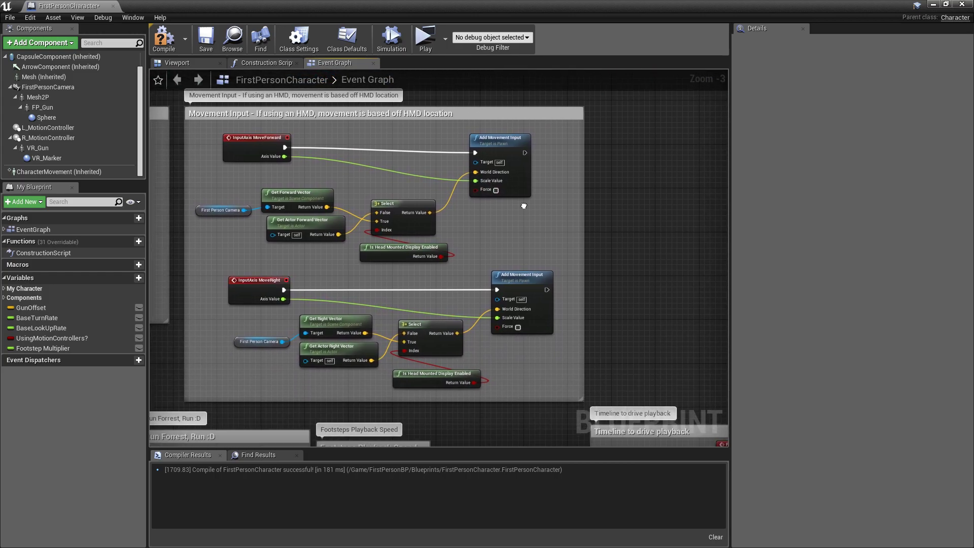
left_click_drag(562, 246, 861, 243)
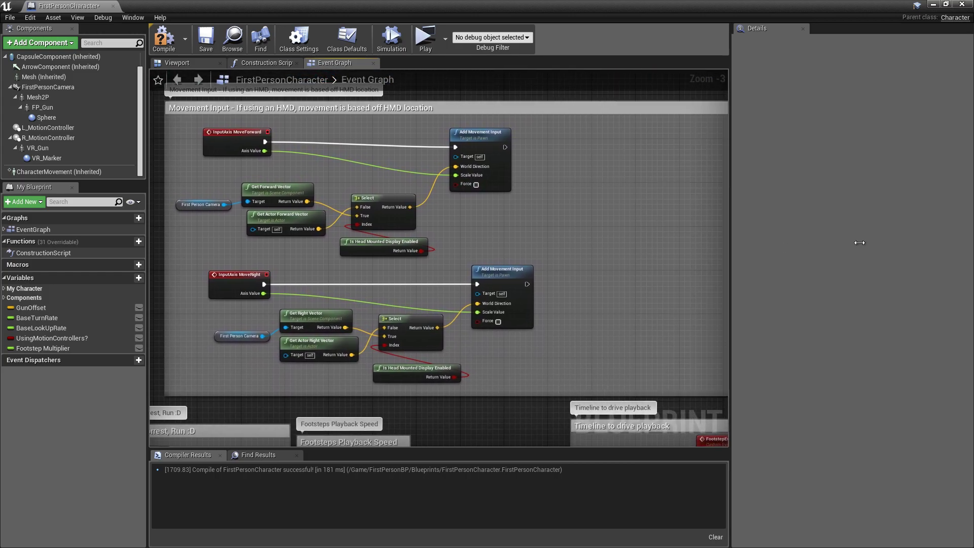
right_click_drag(231, 77, 254, 98)
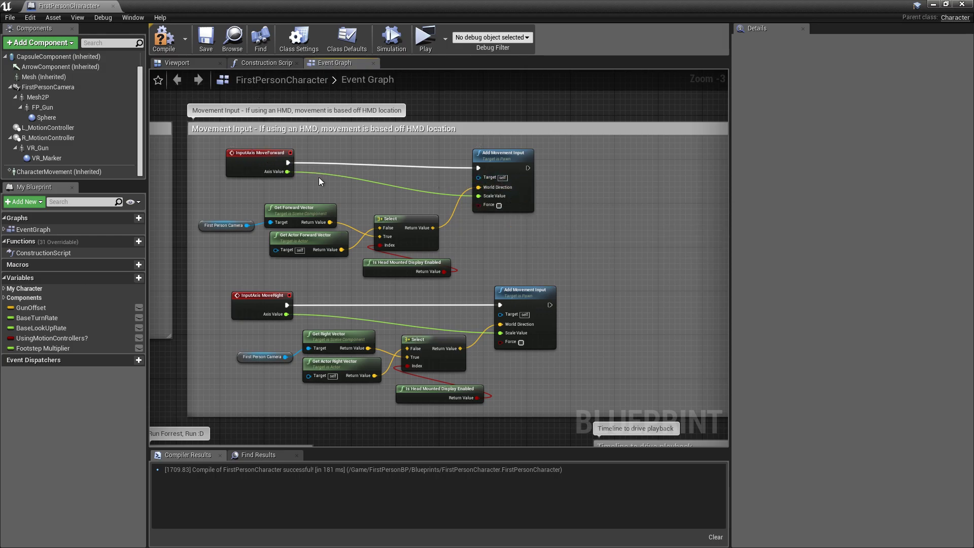
Add an Absolute (float) node fed by MoveForward's Axis Value
left_click_drag(287, 172, 603, 237)
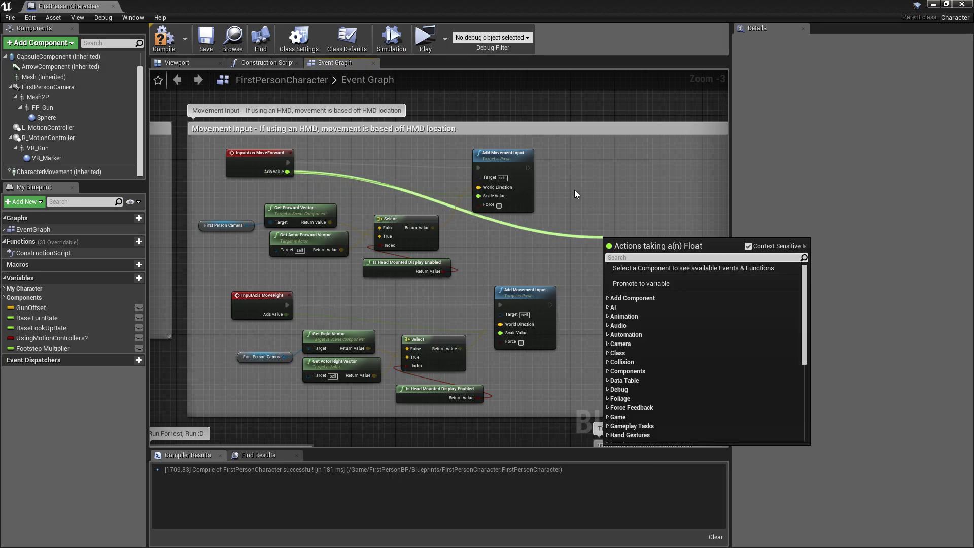
type("abs")
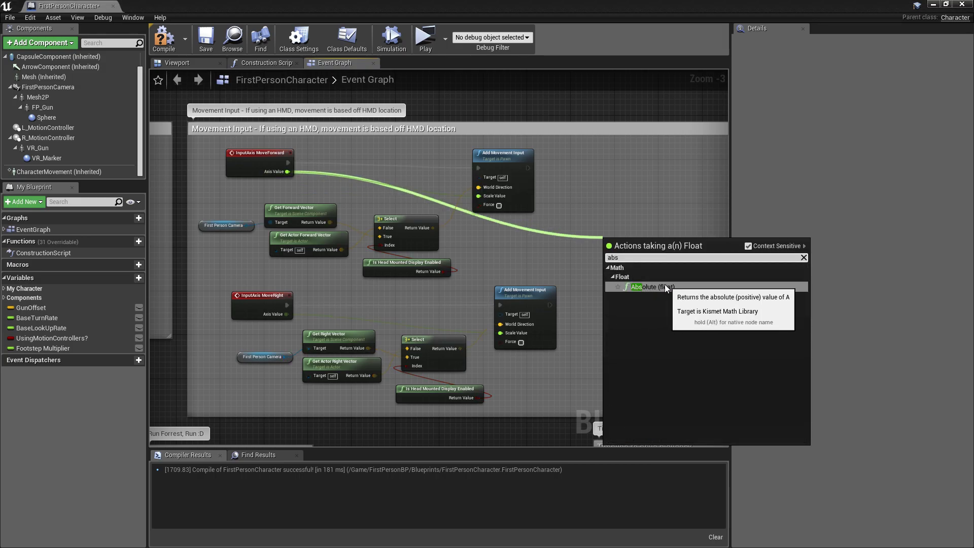
left_click(666, 287)
right_click_drag(637, 246, 561, 252)
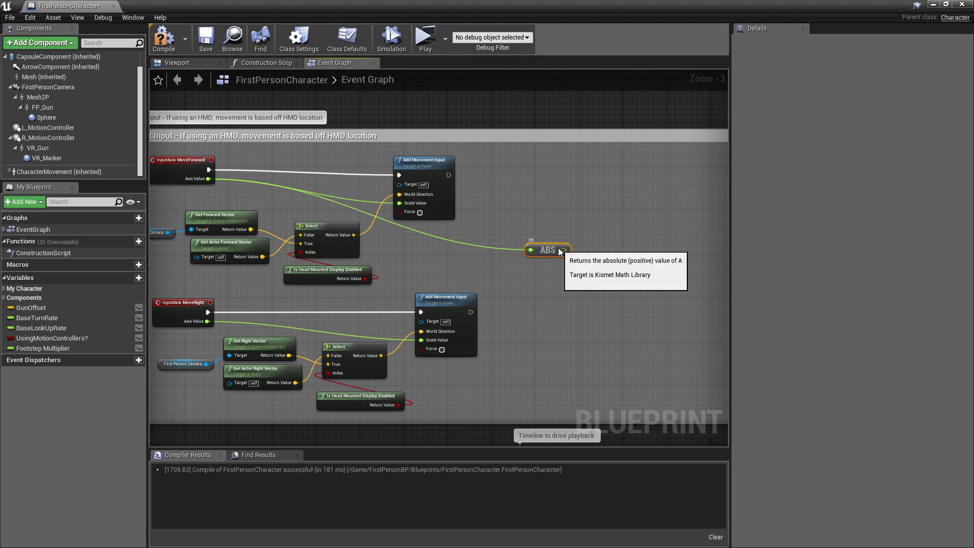
left_click_drag(558, 250, 504, 228)
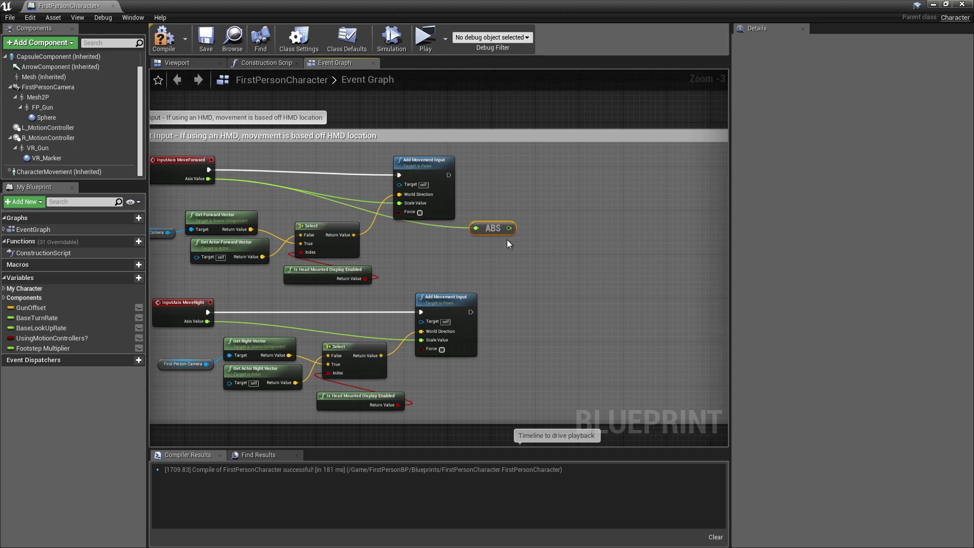
Multiply the ABS output by the Footstep Multiplier variable on the B pin
left_click_drag(509, 228, 530, 237)
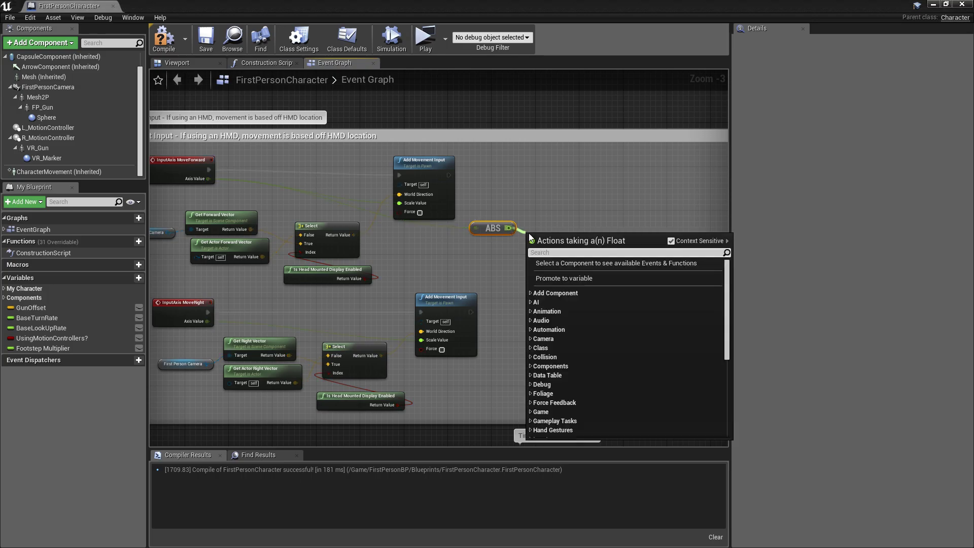
type("u")
key("BackSpace")
type("multi")
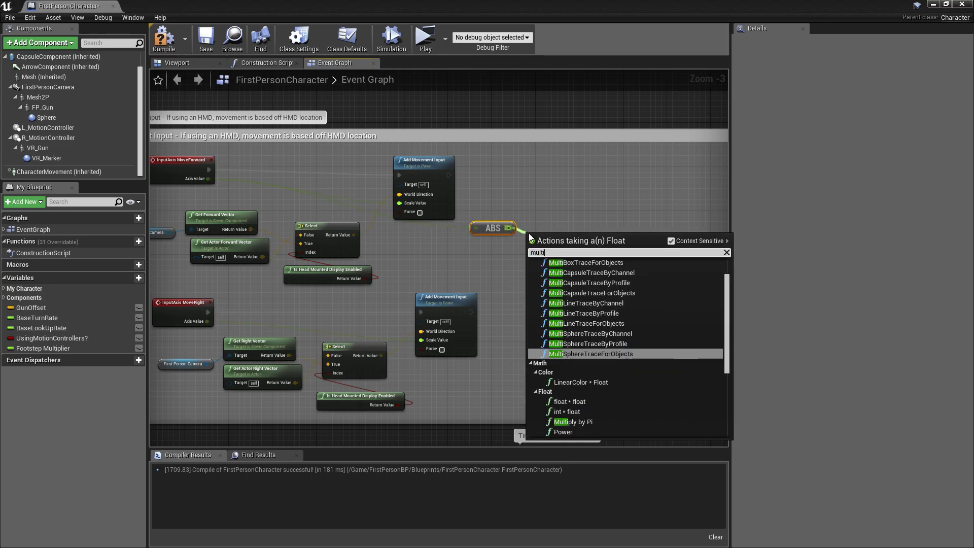
type("ply")
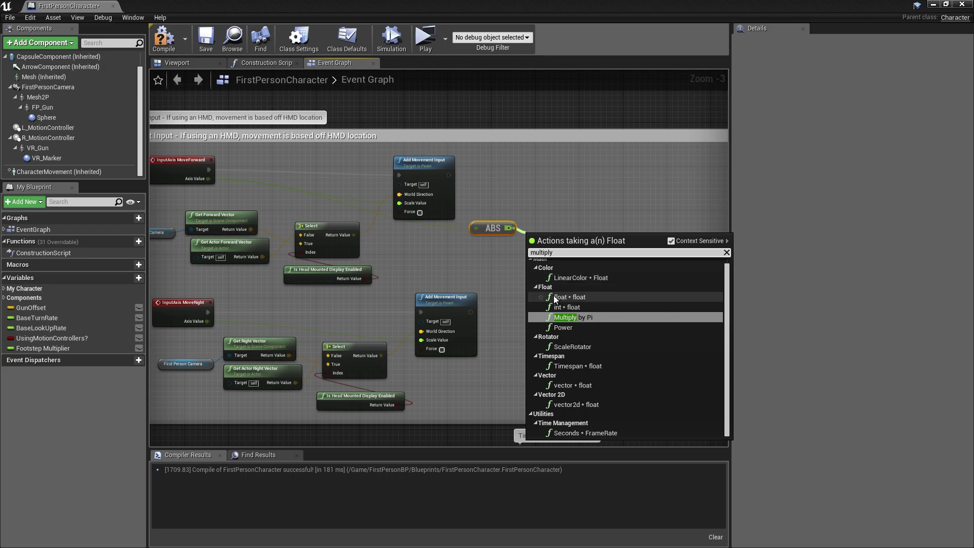
left_click(570, 297)
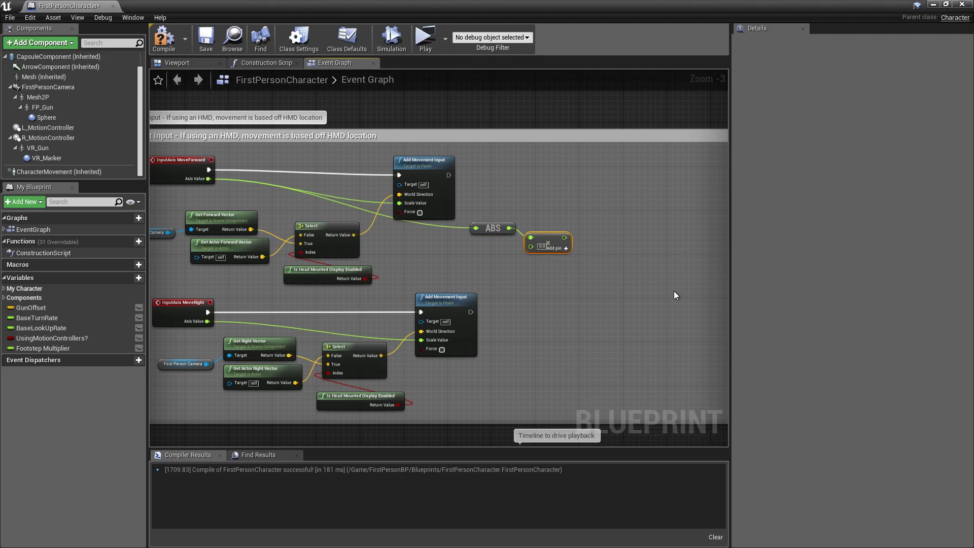
left_click_drag(32, 349, 528, 245)
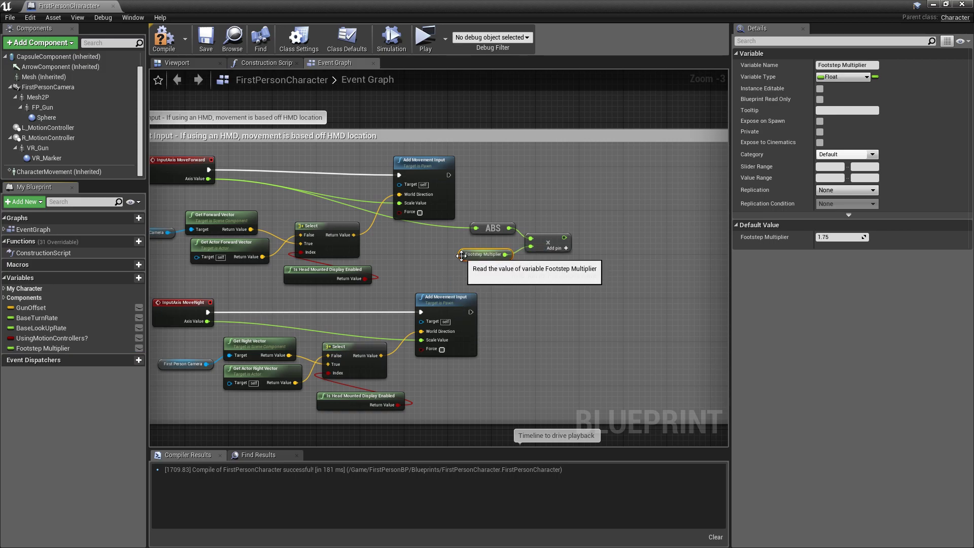
scroll(459, 256, "up", 3)
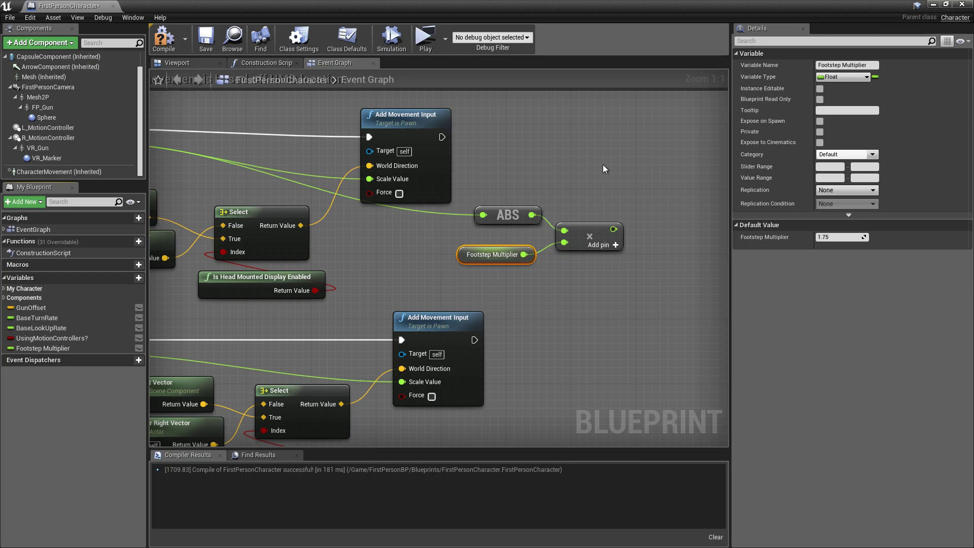
Add a Footstep Timeline getter and a Set Play Rate node targeting it
right_click(563, 171)
type("fo")
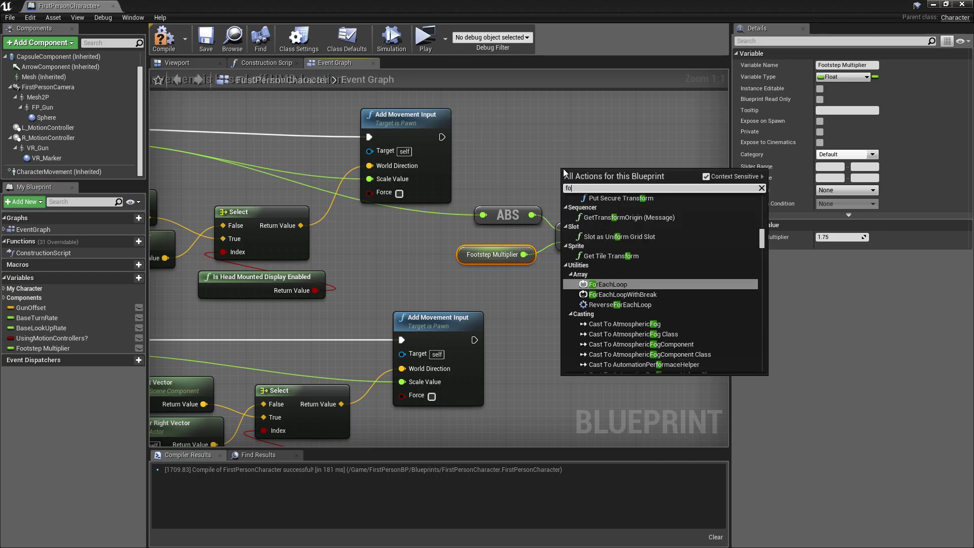
type("otste")
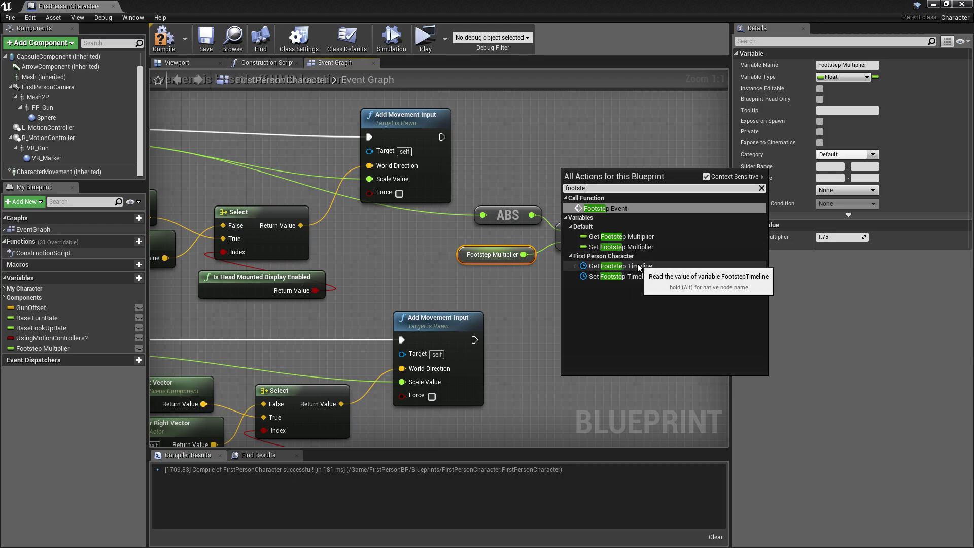
left_click(616, 266)
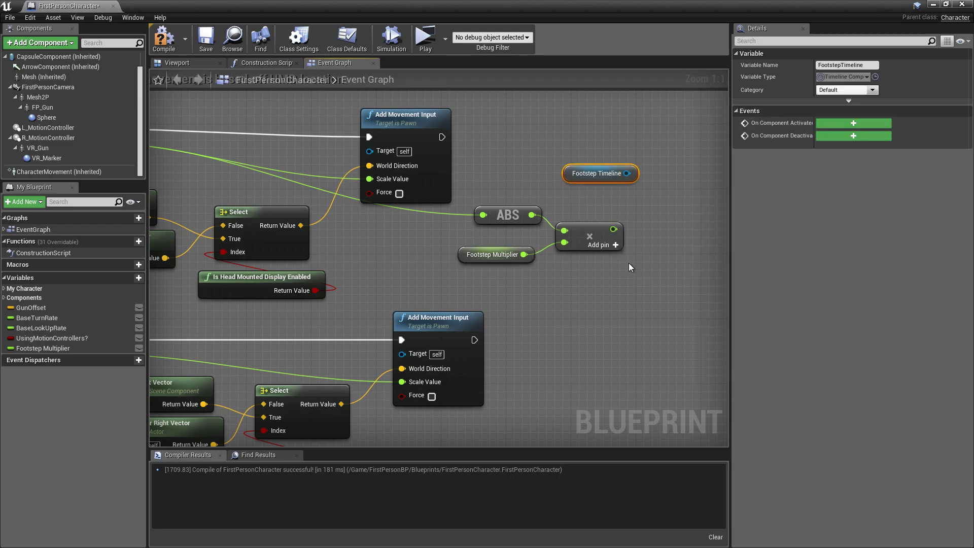
left_click_drag(628, 173, 663, 148)
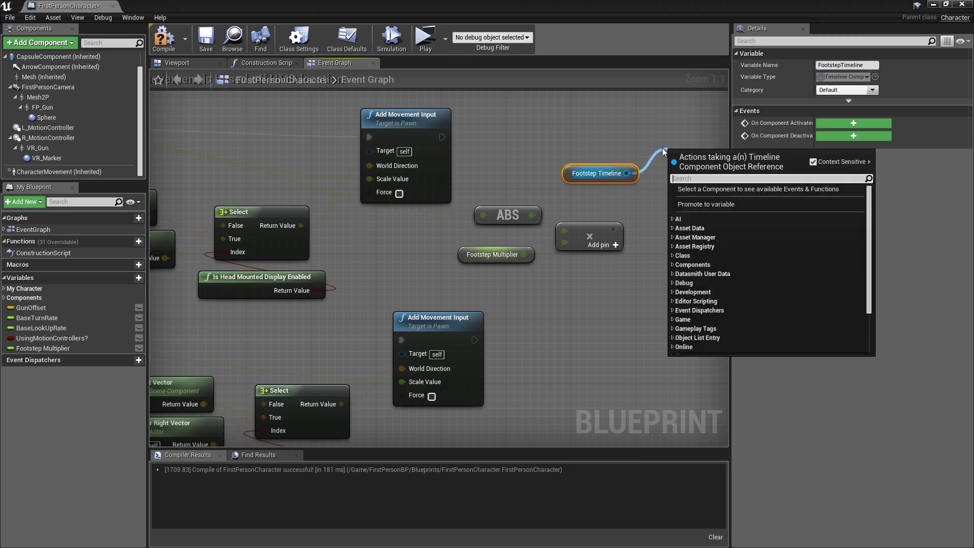
type("play rate")
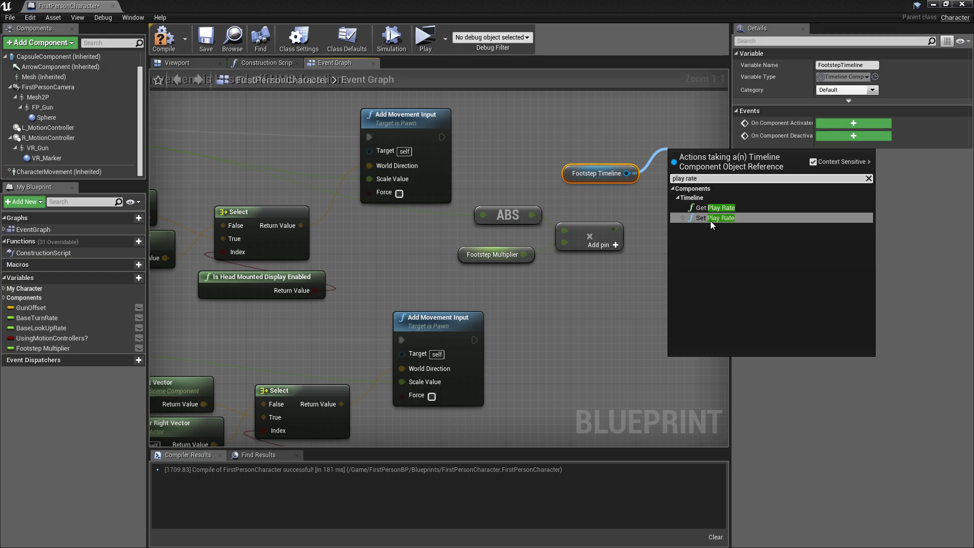
left_click(712, 219)
Feed the multiply result into New Rate and run Set Play Rate after Add Movement Input
left_click_drag(678, 205, 614, 229)
right_click_drag(636, 236, 541, 275)
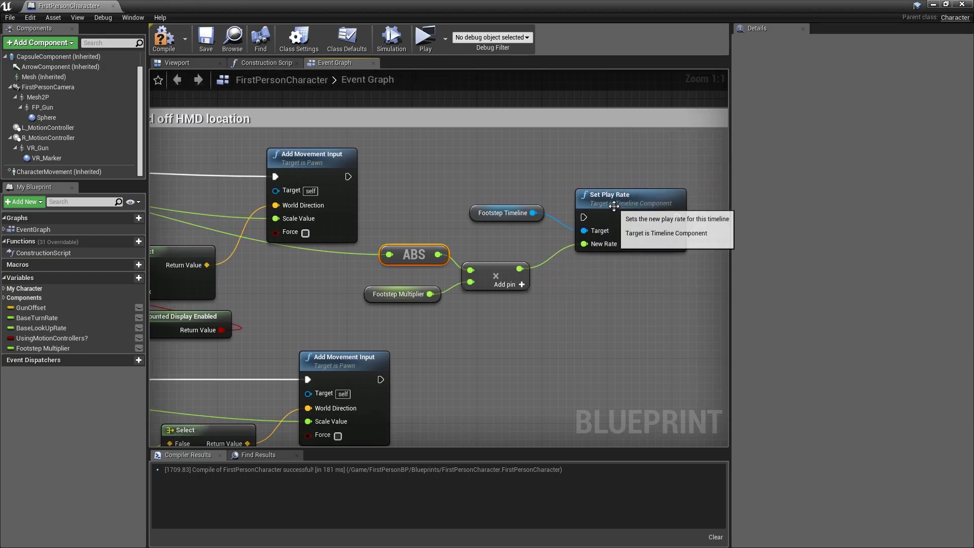
left_click_drag(614, 205, 605, 172)
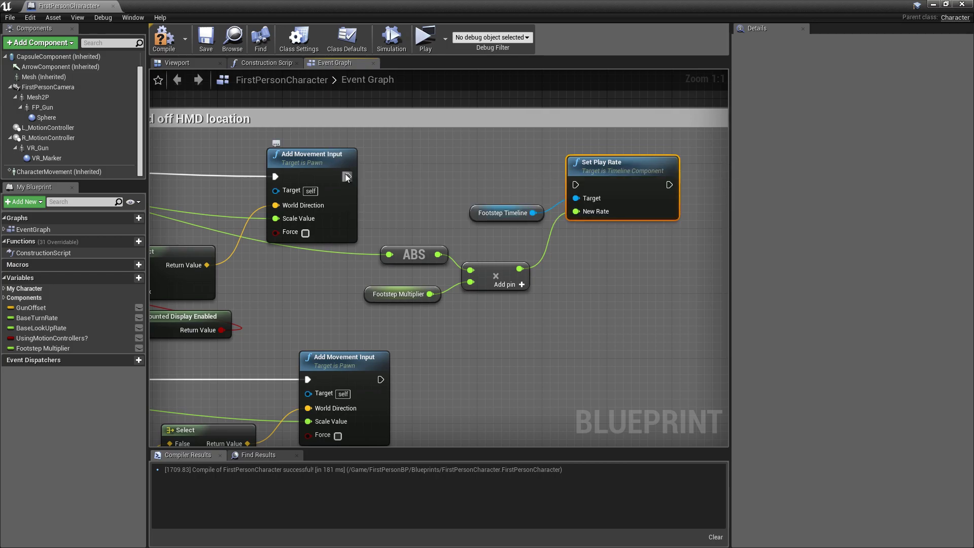
mouse_move(347, 177)
left_mouse_down()
mouse_move(576, 184)
mouse_move(612, 166)
left_mouse_up()
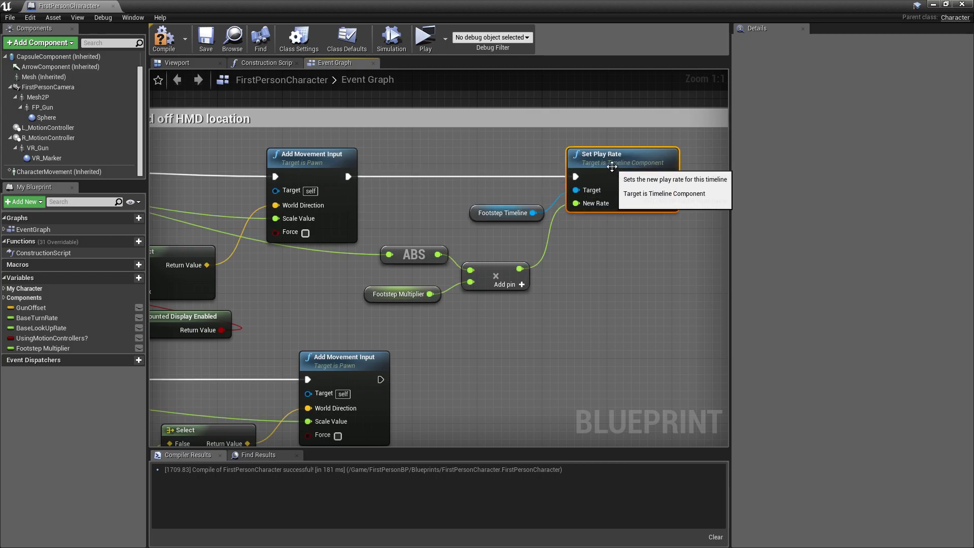
left_click_drag(473, 215, 453, 207)
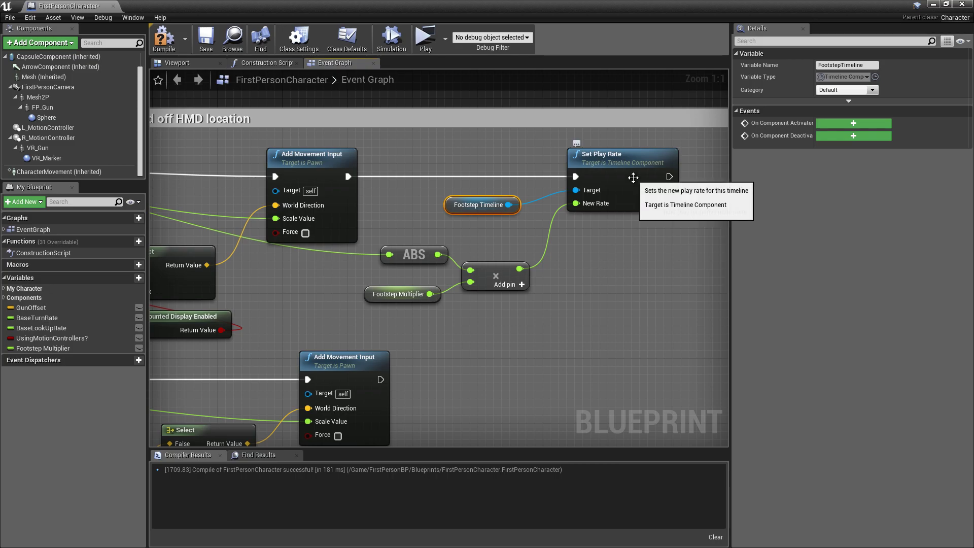
mouse_move(439, 327)
left_mouse_down()
mouse_move(631, 166)
mouse_move(680, 166)
left_mouse_up()
right_click_drag(613, 224, 550, 202)
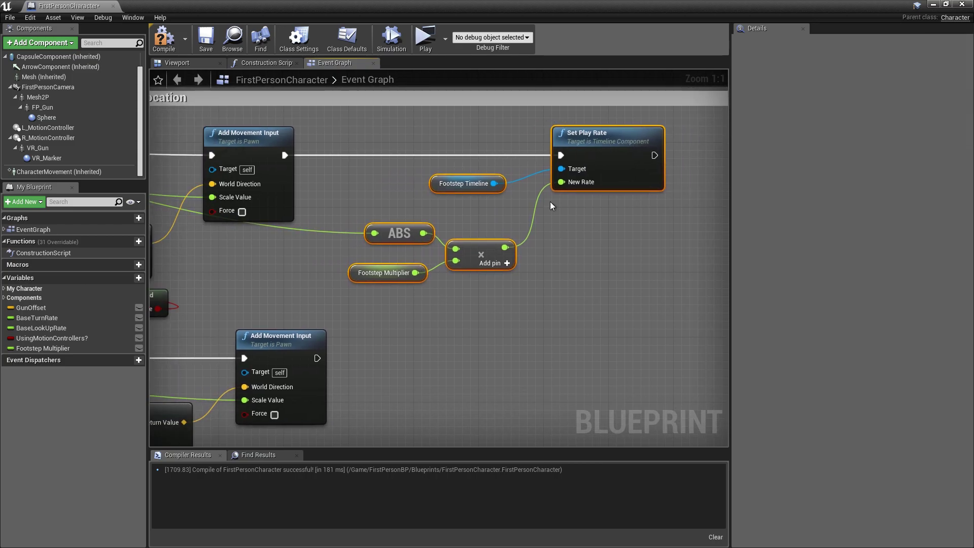
Break the link into Set Play Rate and add a CompareFloat after Add Movement Input
left_click(562, 155, "alt")
left_click_drag(285, 155, 557, 245)
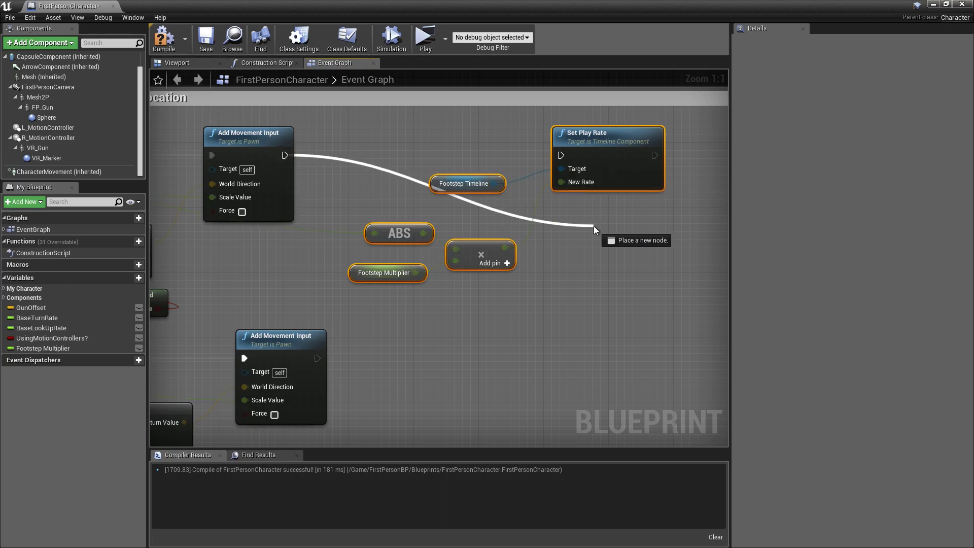
type("compare")
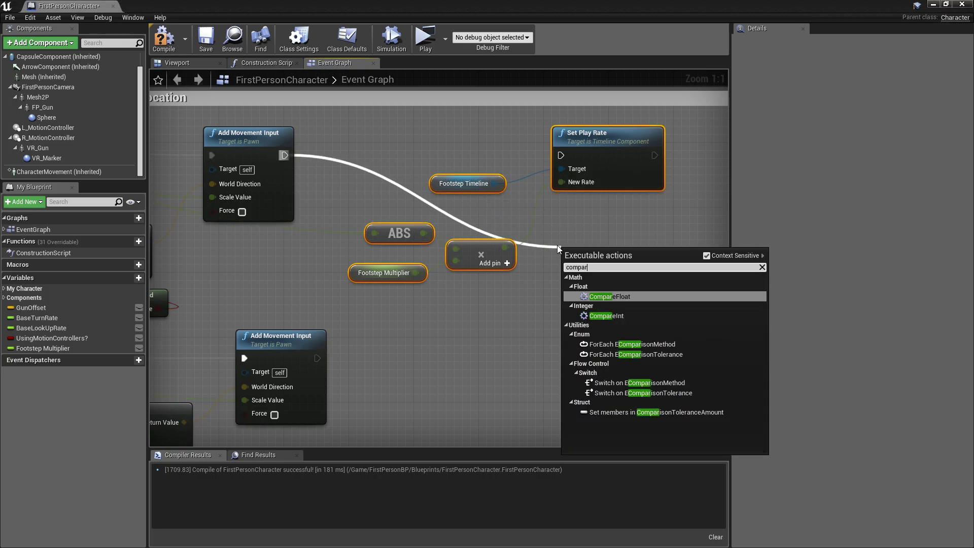
key("Return")
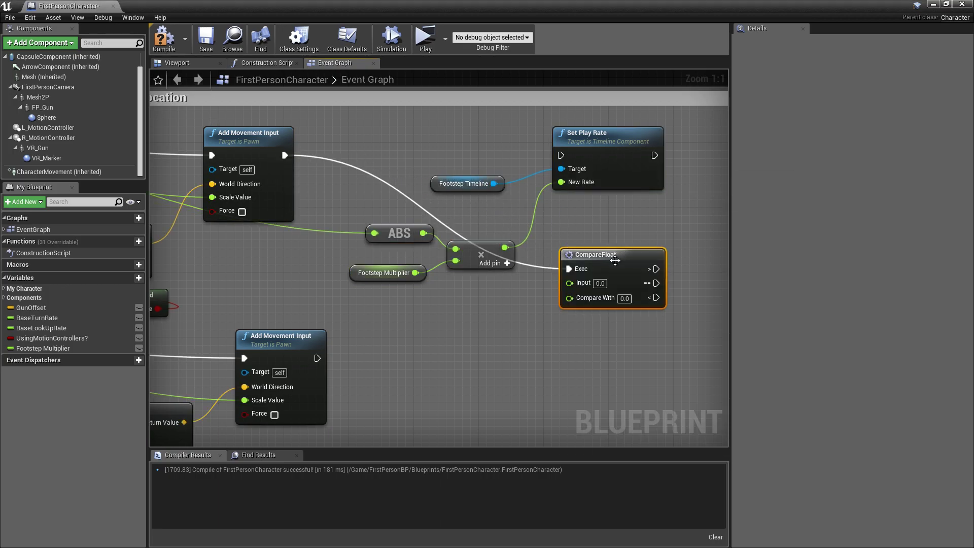
Rearrange CompareFloat, multiply, ABS, Footstep Timeline and Footstep Multiplier nodes
left_click_drag(577, 269, 488, 302)
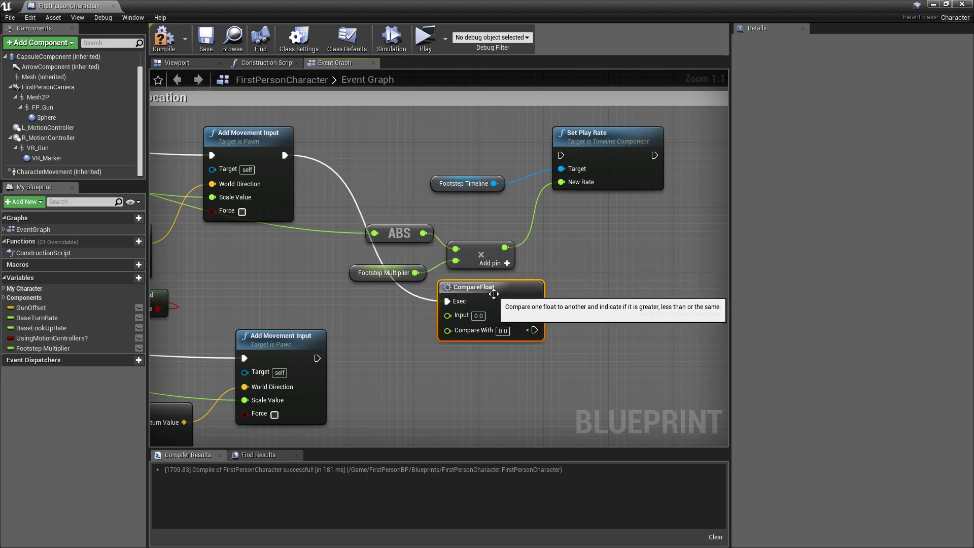
left_click_drag(489, 248, 513, 215)
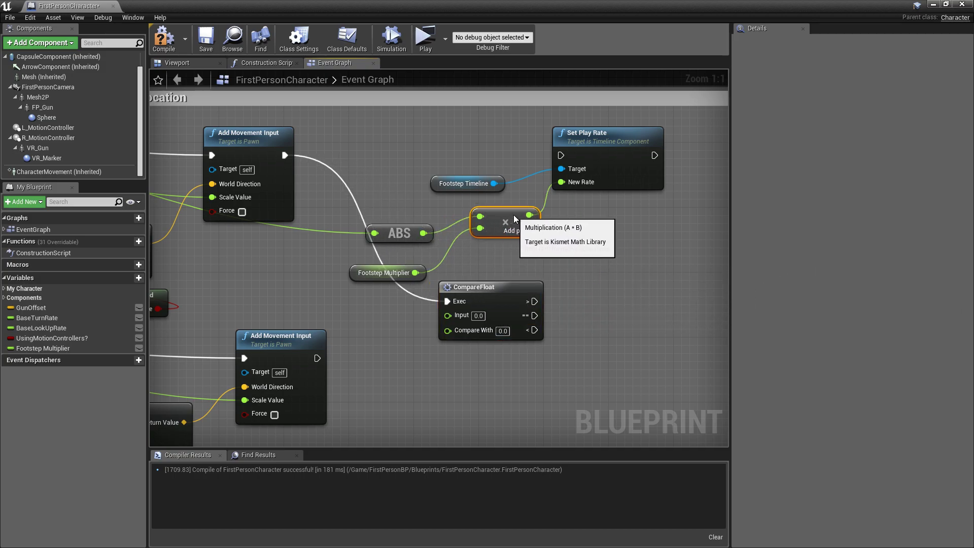
left_click_drag(433, 188, 441, 172)
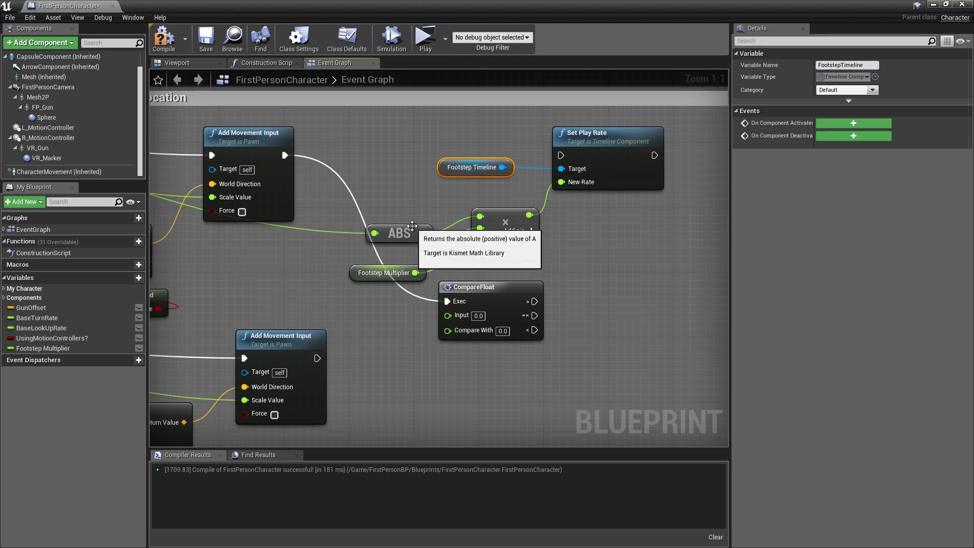
left_click_drag(410, 233, 272, 232)
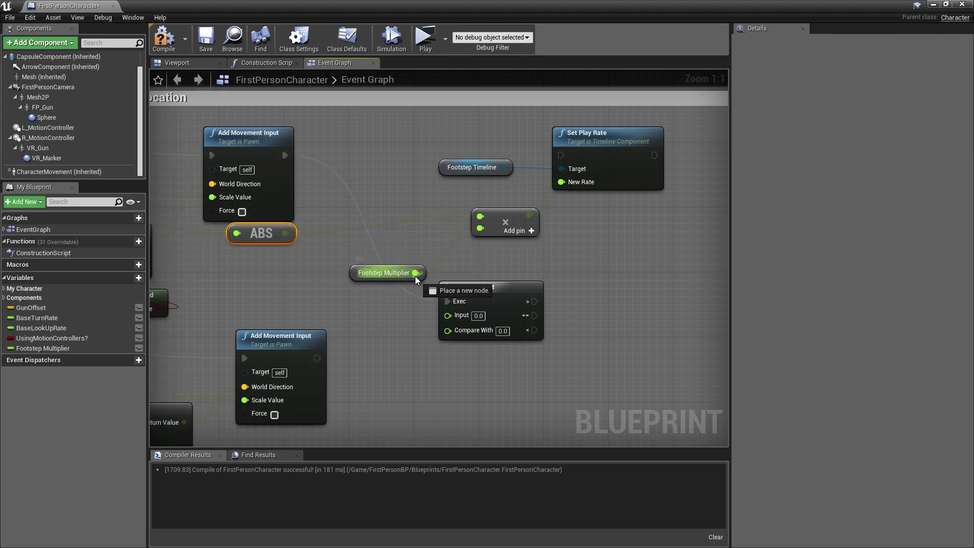
left_click_drag(351, 274, 384, 242)
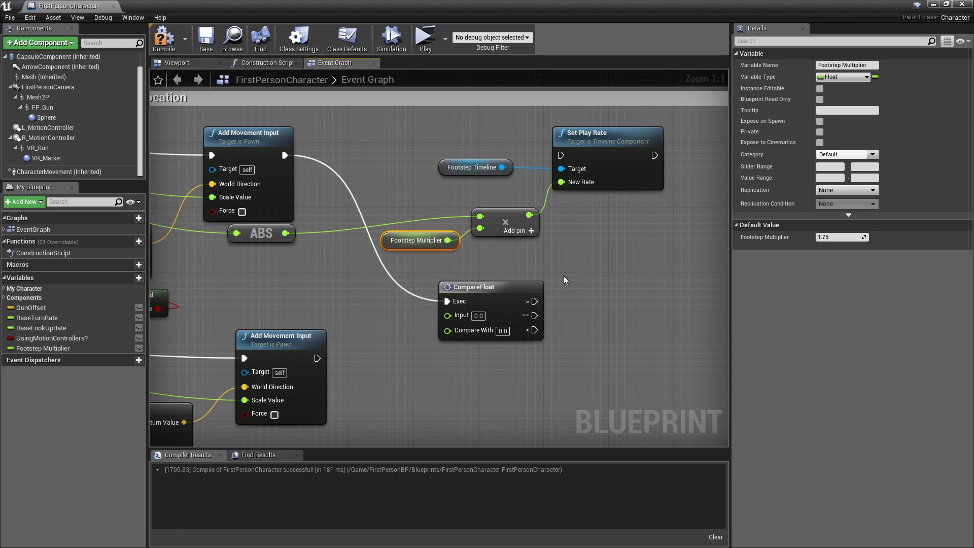
Wire CompareFloat's '>' output to Set Play Rate and copy the four play-rate nodes
left_click_drag(535, 301, 560, 155)
left_click_drag(437, 261, 621, 142)
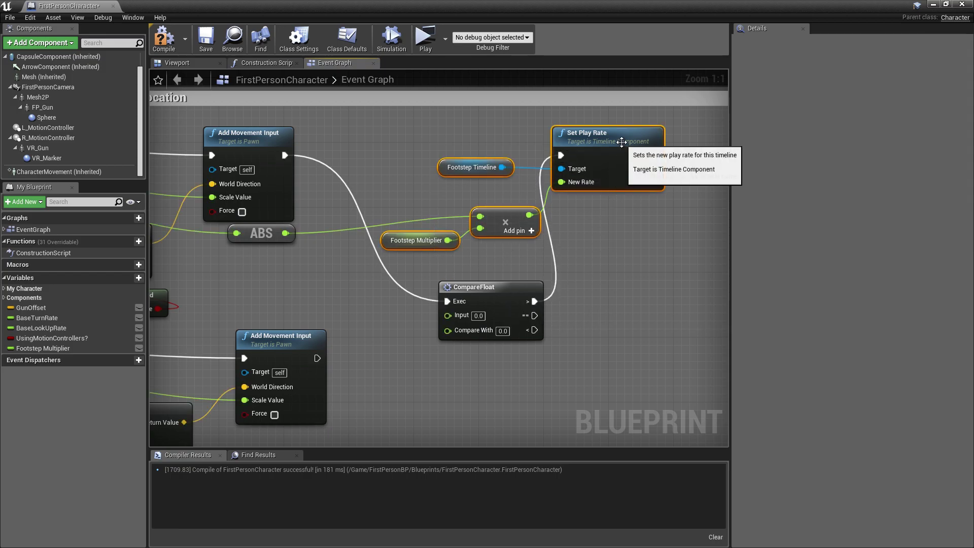
key("ctrl+c")
Paste the play-rate nodes below CompareFloat and drive them from the '<' output
key("ctrl+v")
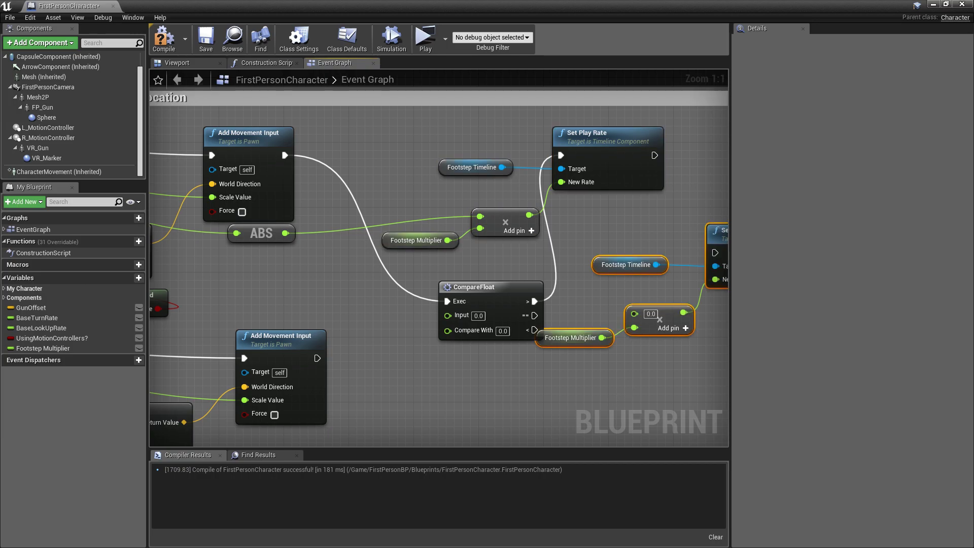
right_click_drag(721, 254, 629, 205)
left_click_drag(663, 192, 543, 321)
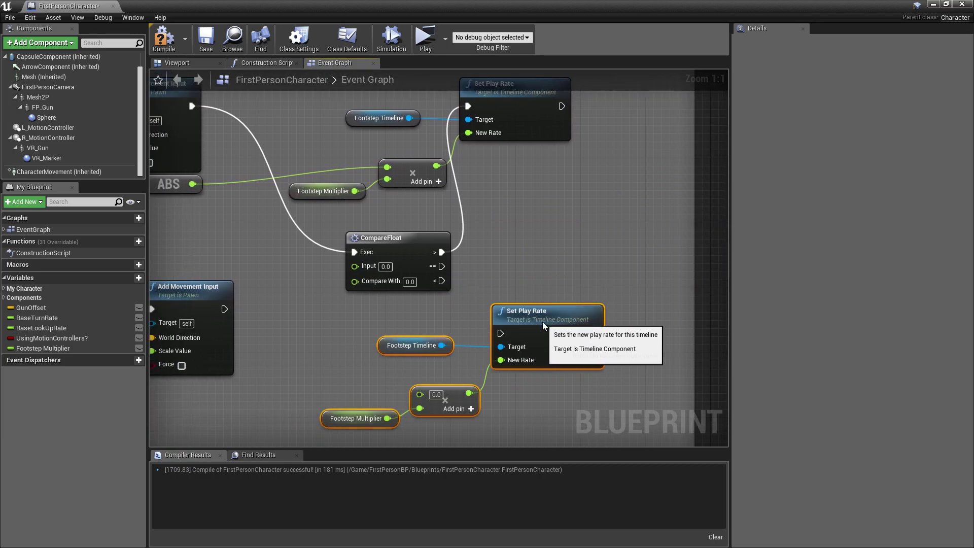
left_click_drag(442, 281, 504, 332)
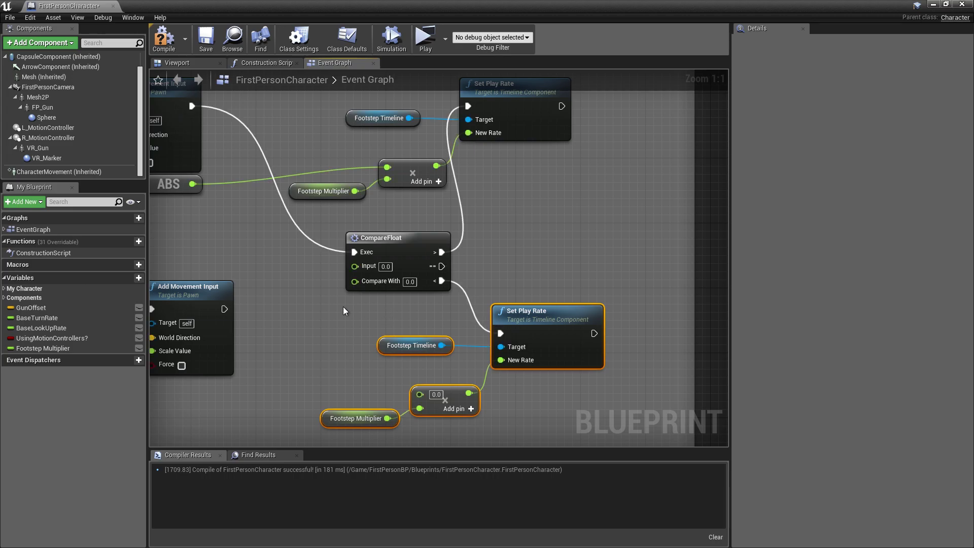
Feed the forward ABS value into CompareFloat's Input
right_click_drag(343, 307, 464, 318)
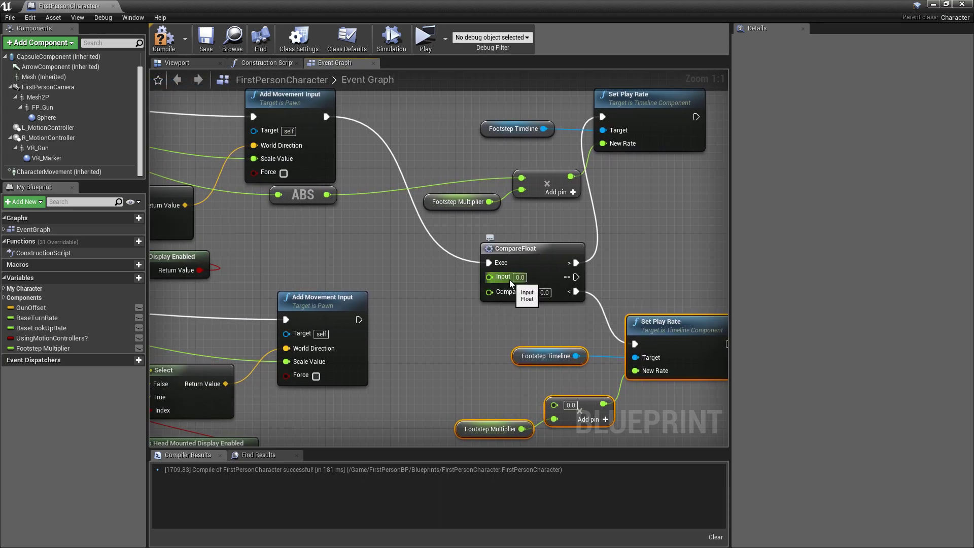
left_click_drag(327, 194, 501, 277)
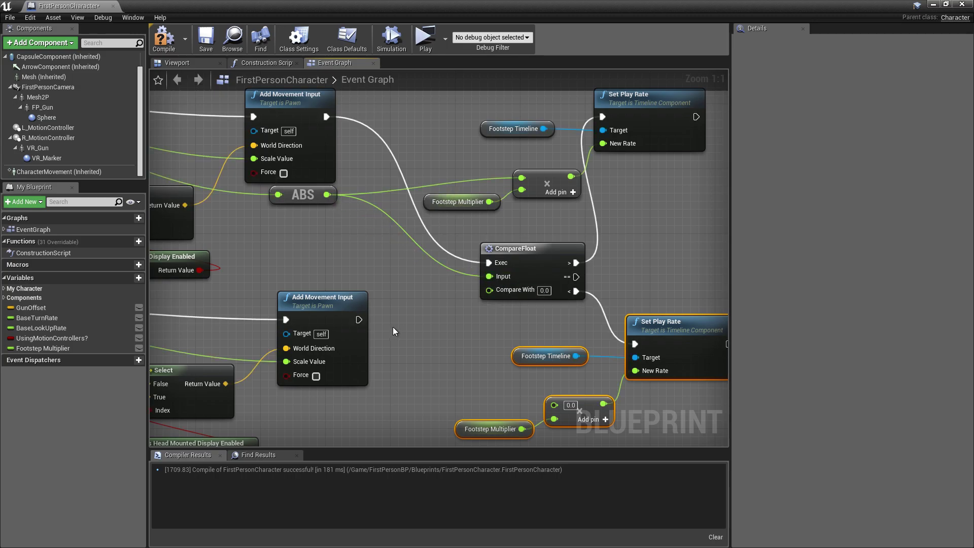
right_click_drag(404, 324, 613, 286)
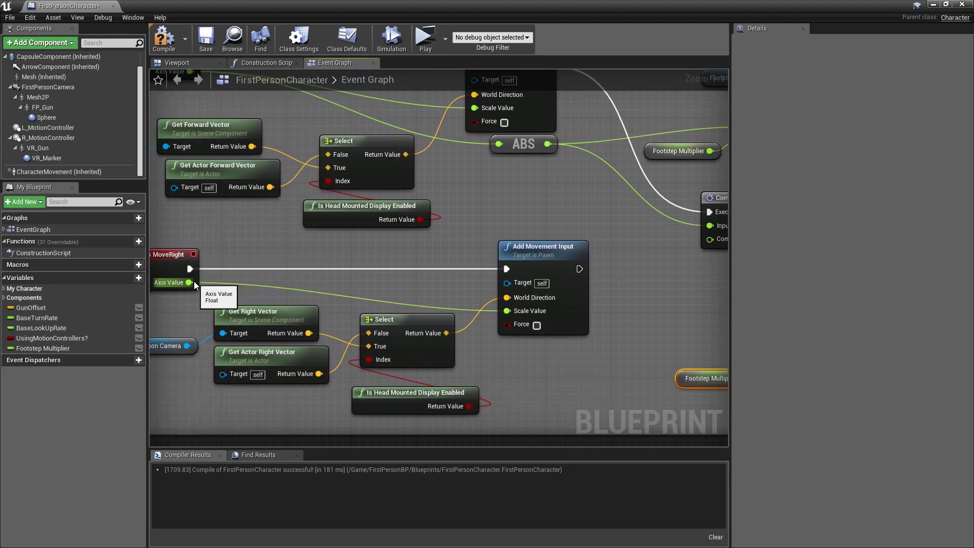
Add an Absolute (float) node on MoveRight's Axis Value and wire it into Compare With
left_click_drag(188, 282, 577, 358)
type("abs")
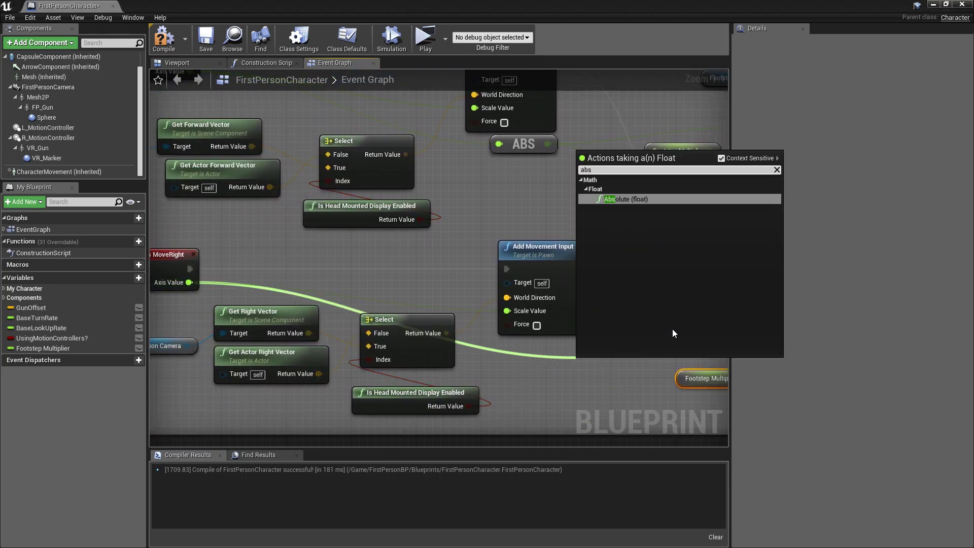
left_click(611, 199)
right_click_drag(631, 339, 570, 339)
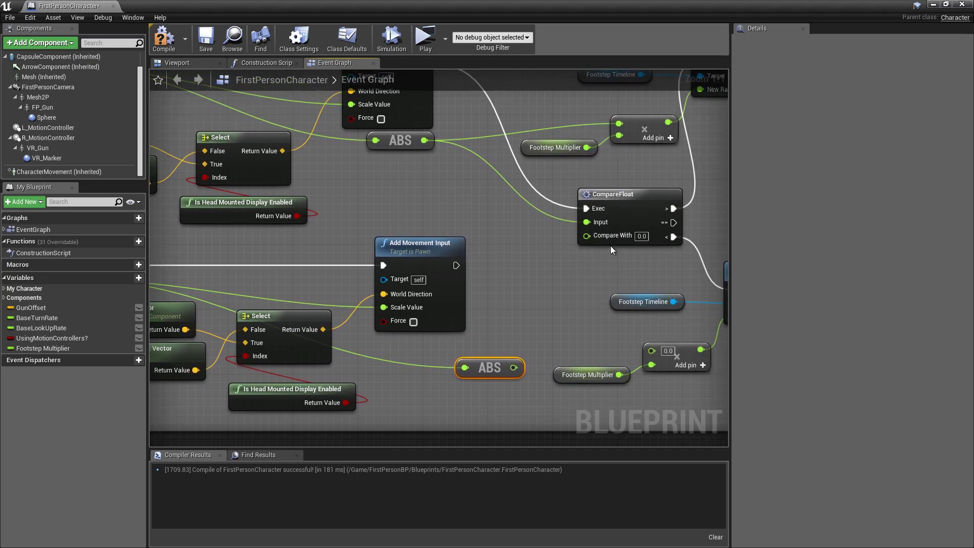
mouse_move(587, 236)
left_mouse_down()
mouse_move(561, 336)
mouse_move(514, 367)
mouse_move(436, 336)
left_mouse_up()
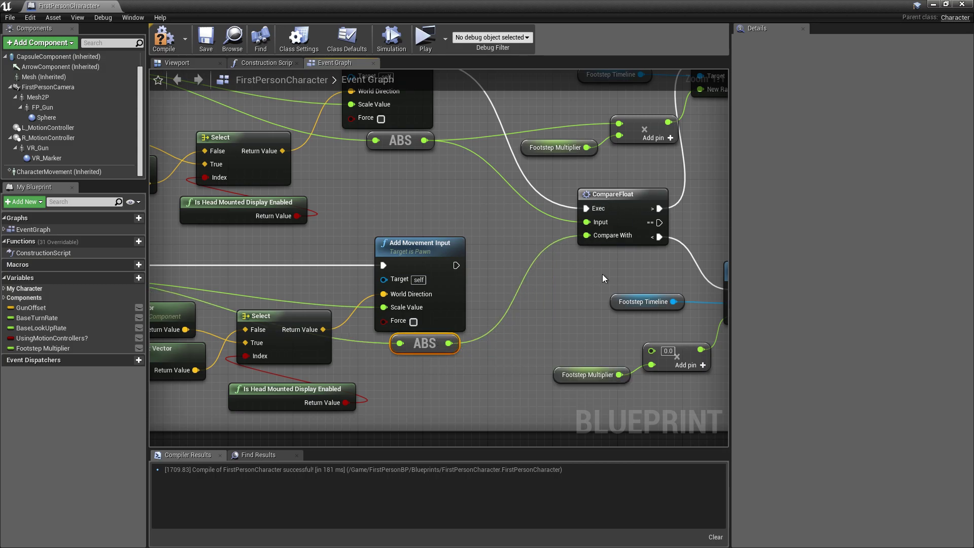
right_click_drag(602, 274, 388, 288)
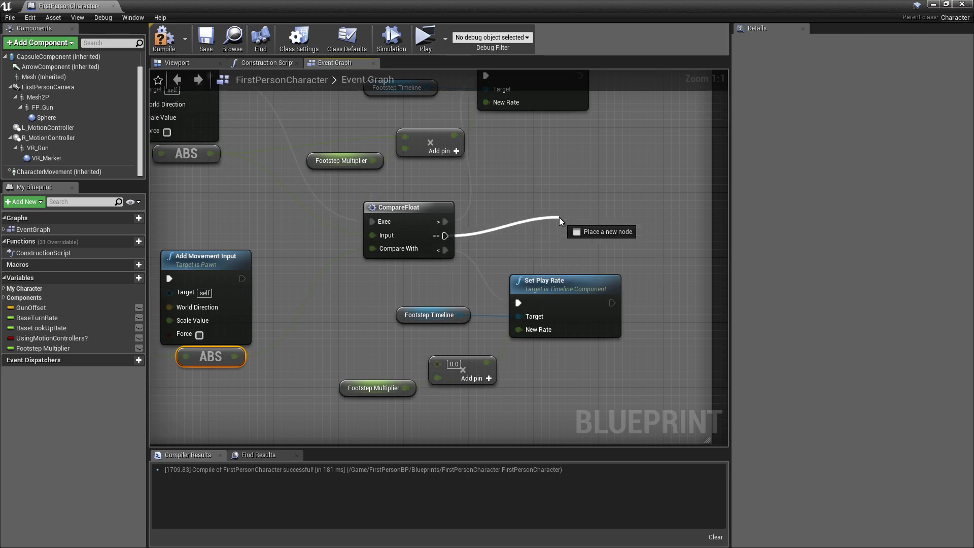
Add a Branch node after CompareFloat's '==' output, placed above Set Play Rate
left_click_drag(446, 236, 559, 217)
type("branch")
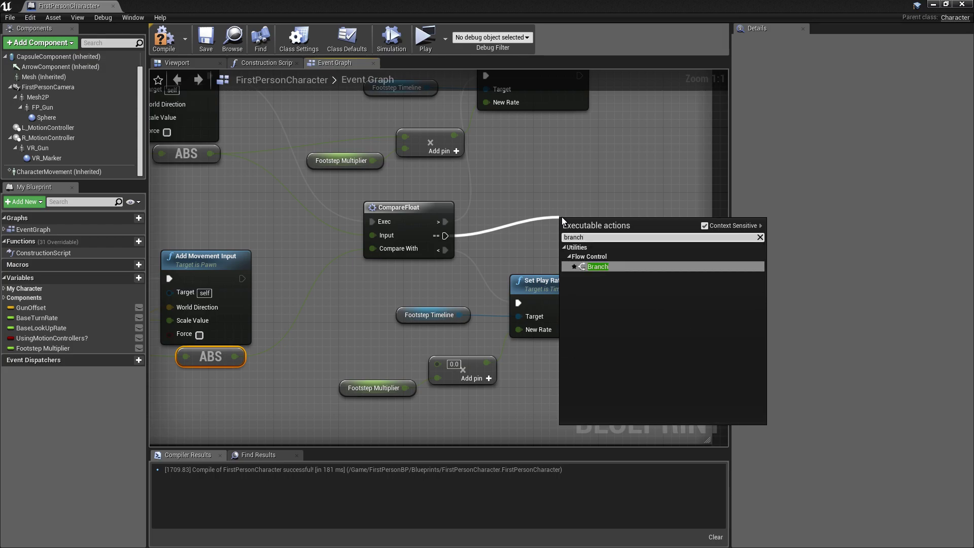
key("Return")
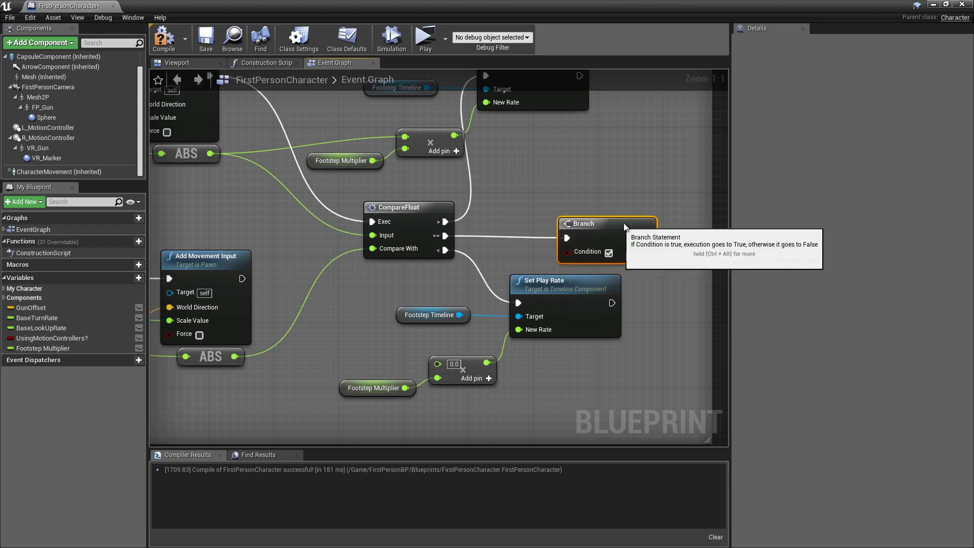
mouse_move(615, 225)
left_mouse_down()
mouse_move(607, 175)
mouse_move(574, 174)
left_mouse_up()
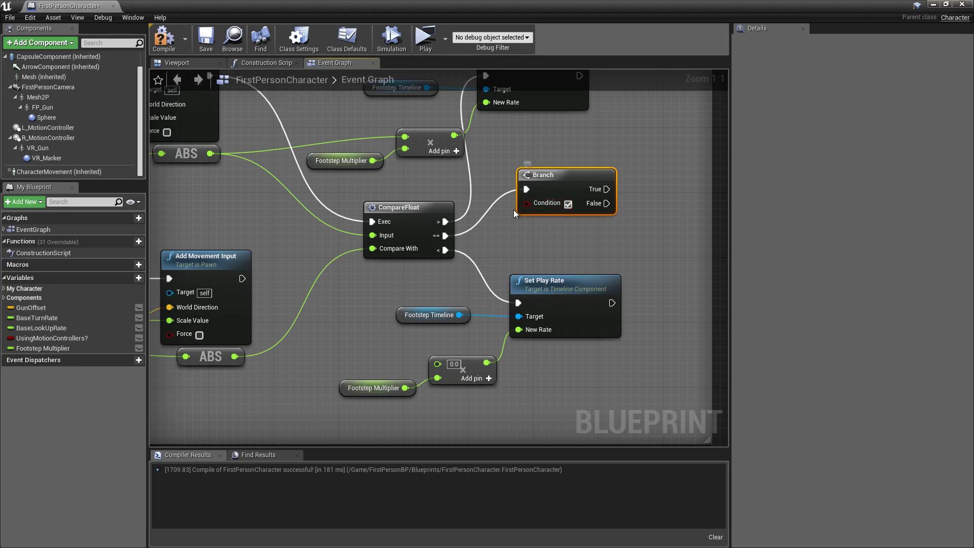
Feed an Equal (float) check of the forward ABS value into the Branch Condition
left_click_drag(210, 153, 515, 241)
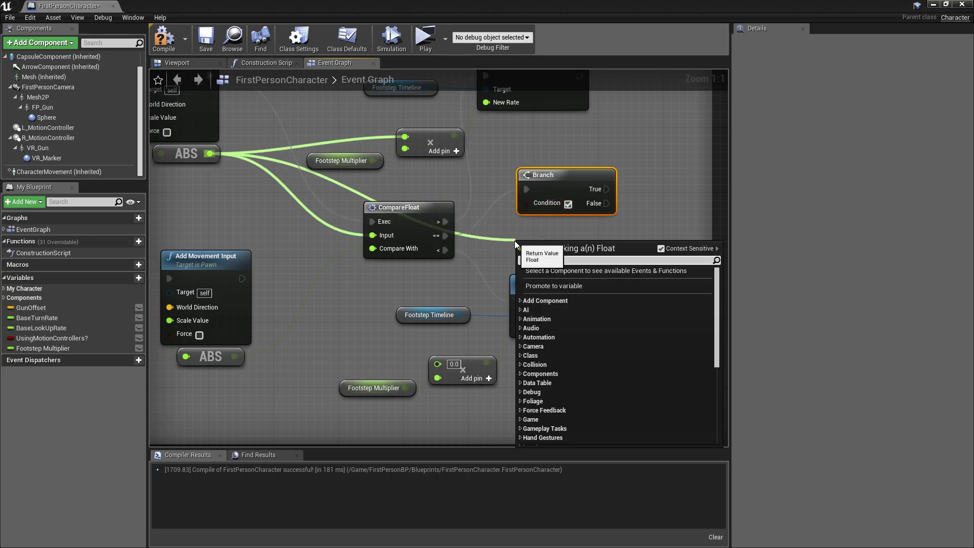
type("=")
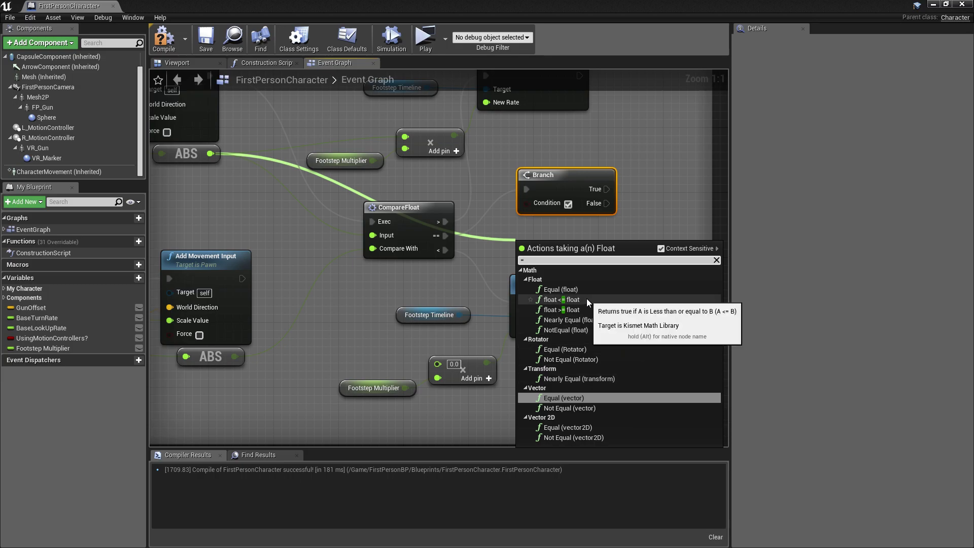
left_click(561, 289)
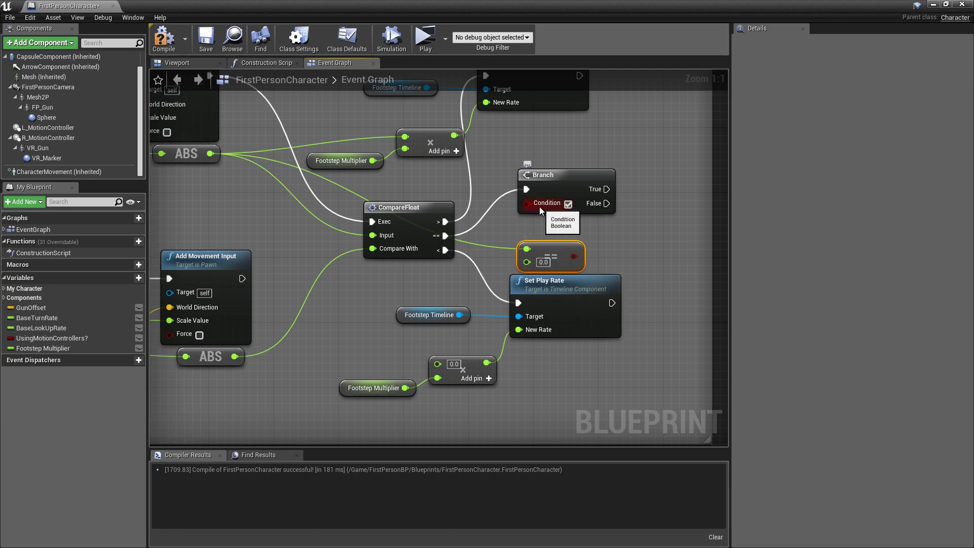
mouse_move(541, 207)
left_mouse_down()
mouse_move(577, 254)
mouse_move(568, 240)
mouse_move(576, 240)
left_mouse_up()
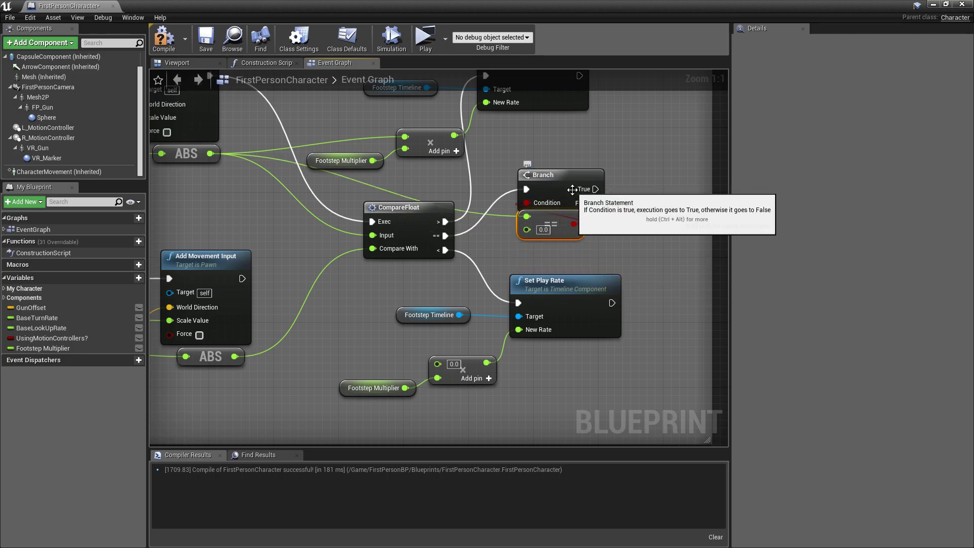
mouse_move(592, 195)
right_mouse_down()
mouse_move(440, 219)
mouse_move(461, 230)
right_mouse_up()
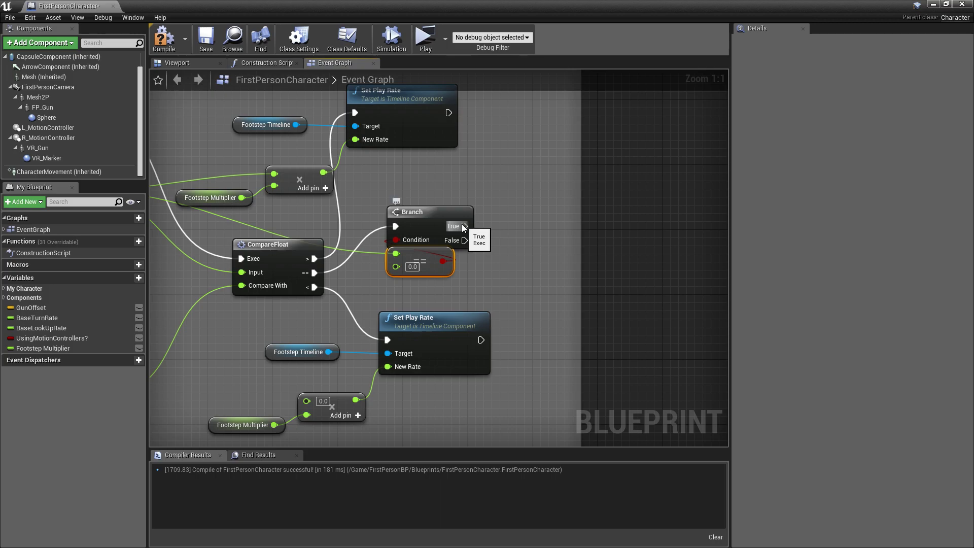
Abandon a Set Play Rate search from Branch True and add a Footstep Timeline getter
left_click_drag(462, 224, 611, 192)
type("set pla")
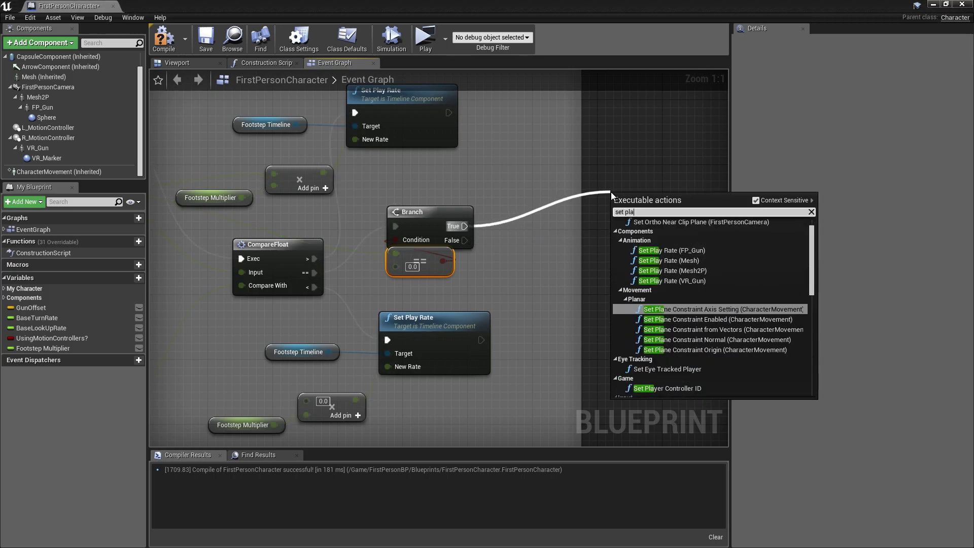
type("y rate")
key("Down")
key("Down")
key("Down")
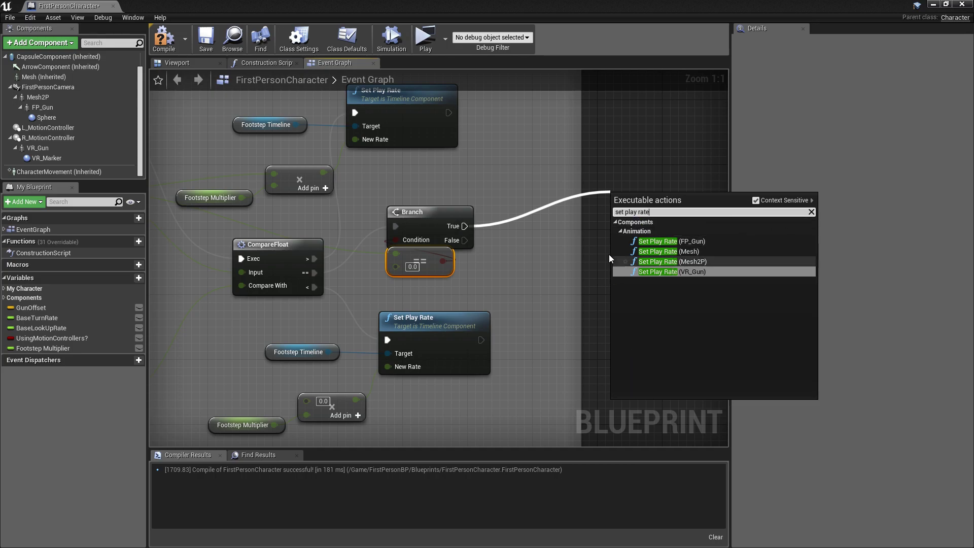
key("Down")
key("Escape")
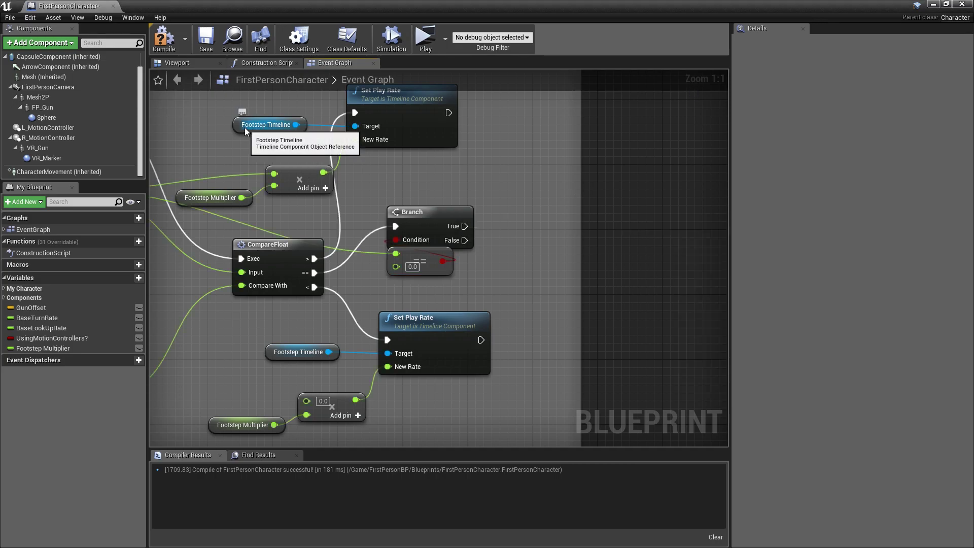
right_click_drag(611, 219, 610, 218)
type("foot")
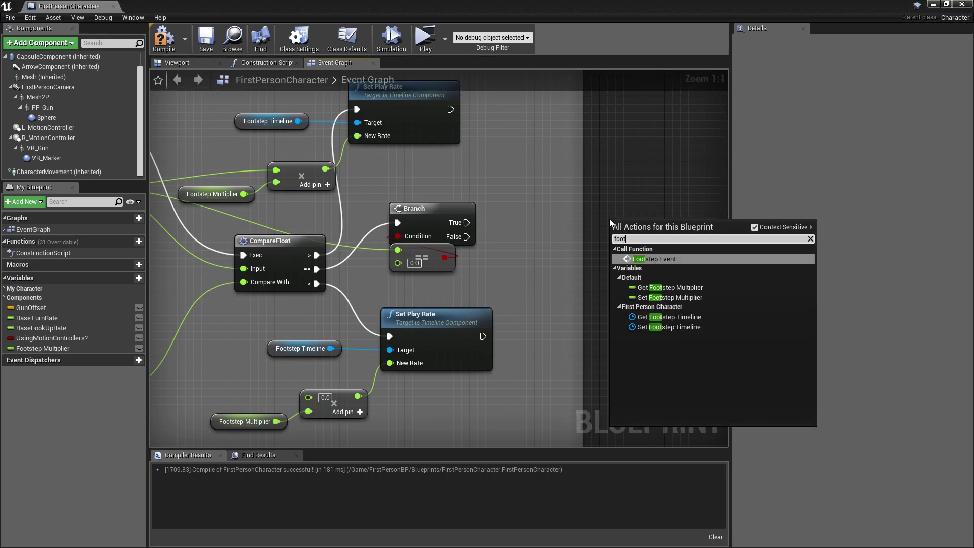
left_click(666, 316)
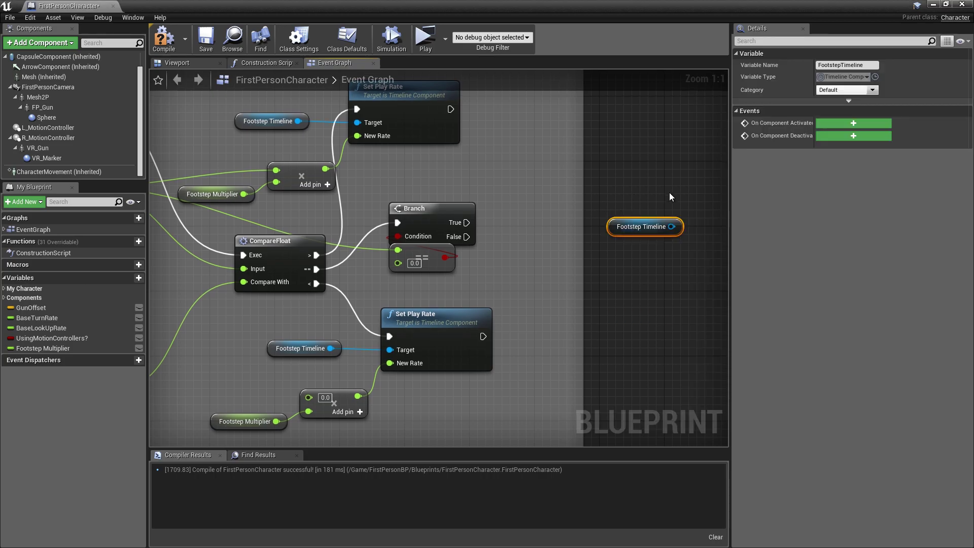
Add Set Play Rate targeting Footstep Timeline and run it from the Branch True output
left_click_drag(680, 226, 698, 189)
type("set")
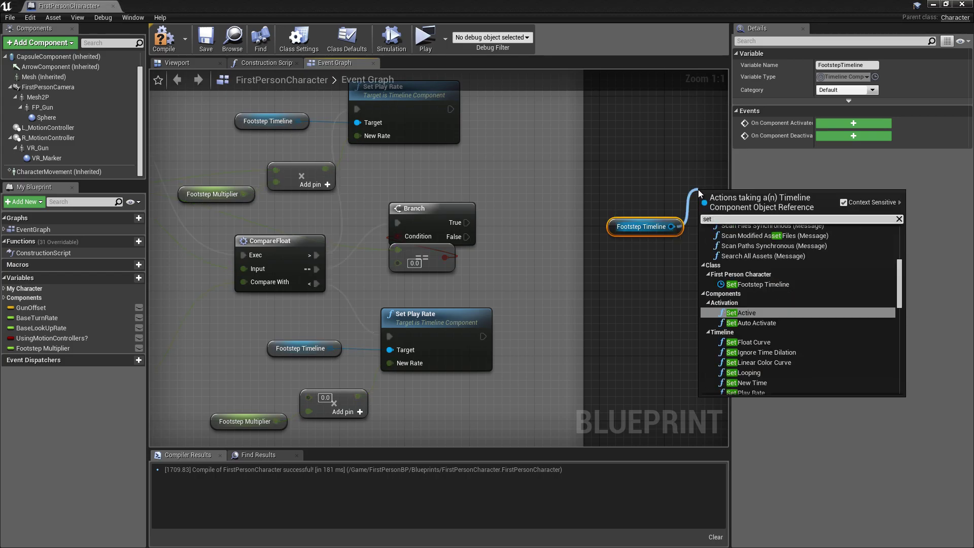
type(" playra")
key("Return")
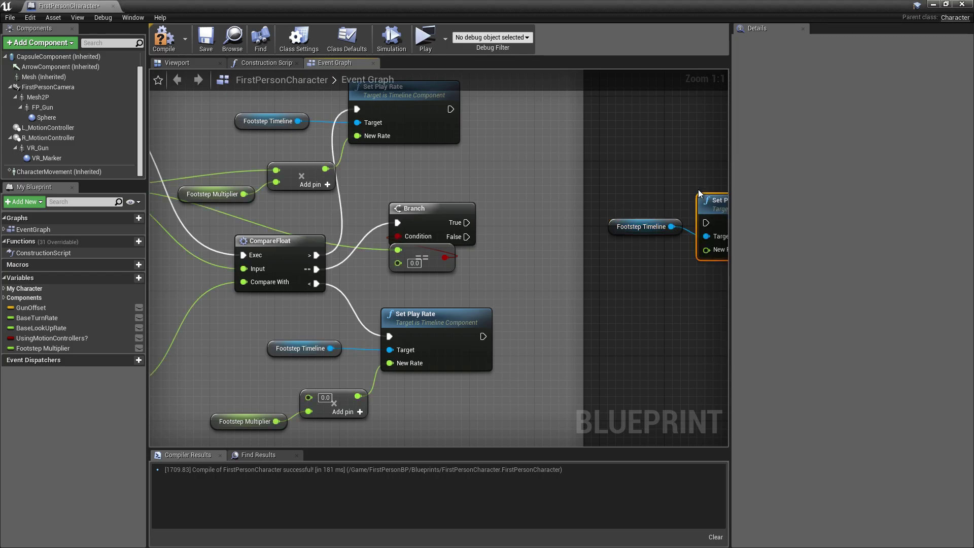
mouse_move(699, 190)
right_mouse_down()
mouse_move(649, 184)
mouse_move(529, 213)
right_mouse_up()
left_click_drag(611, 256, 616, 221)
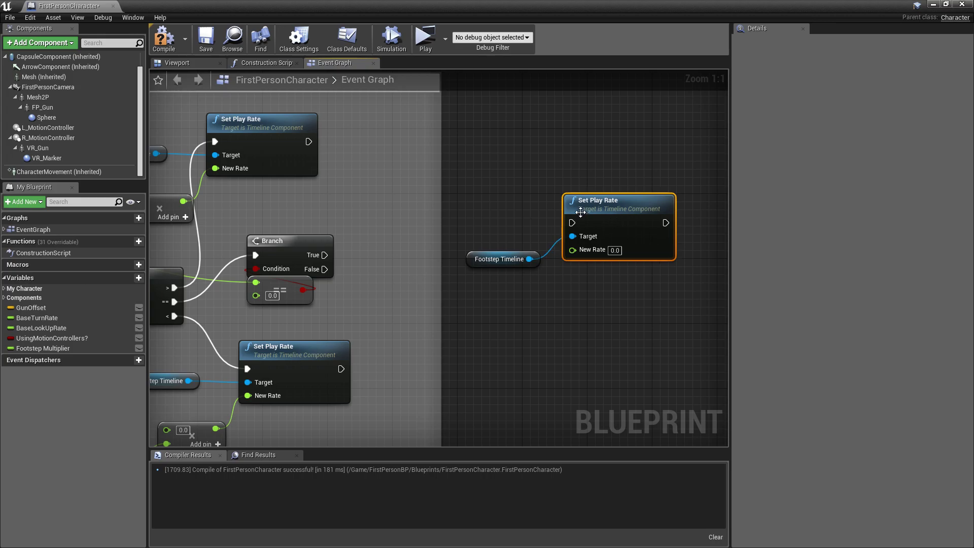
left_click_drag(572, 223, 321, 255)
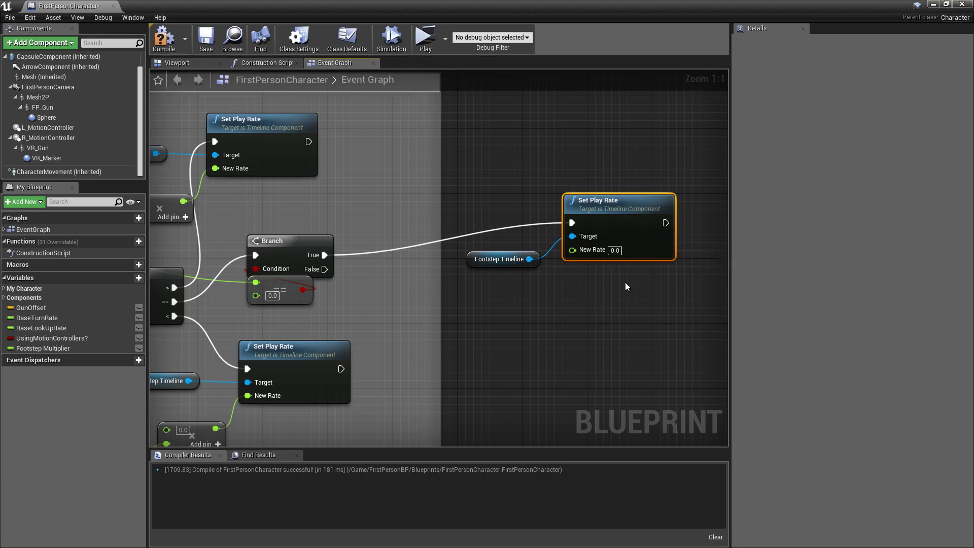
Duplicate Set Play Rate, target Footstep Timeline, and run it from the Branch False output
key("ctrl+c")
key("ctrl+v")
left_click_drag(579, 351, 601, 289)
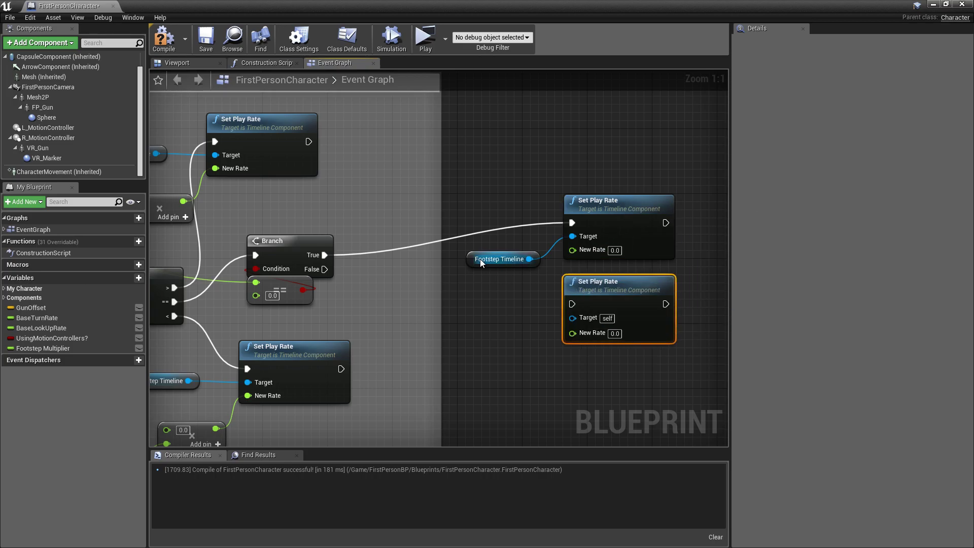
left_click_drag(480, 259, 479, 234)
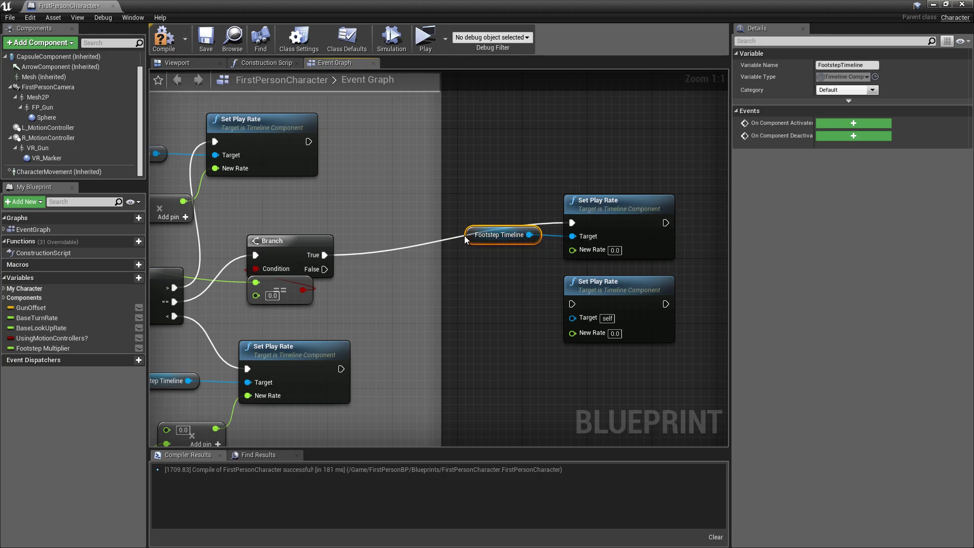
left_click_drag(473, 235, 480, 276)
left_click_drag(572, 317, 538, 275)
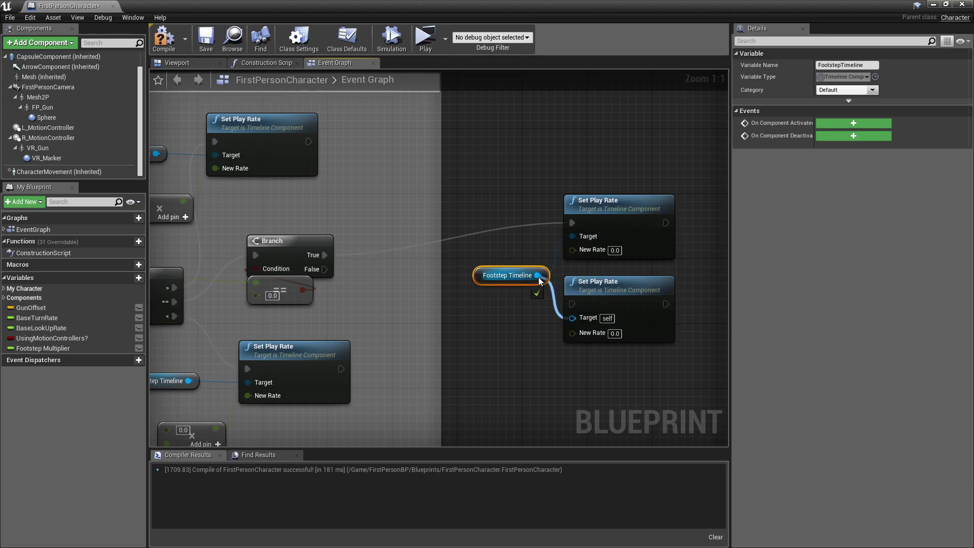
left_click_drag(572, 304, 323, 270)
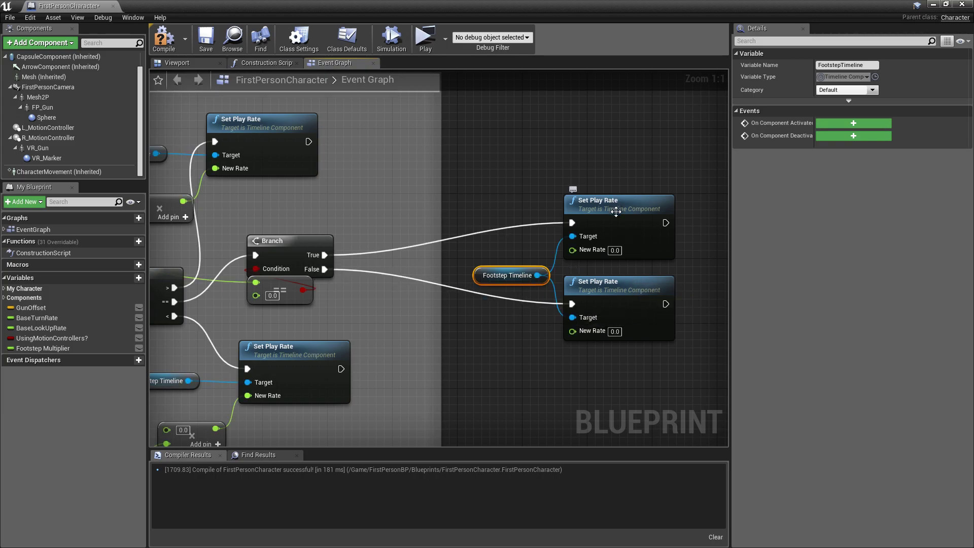
left_click_drag(616, 212, 608, 174)
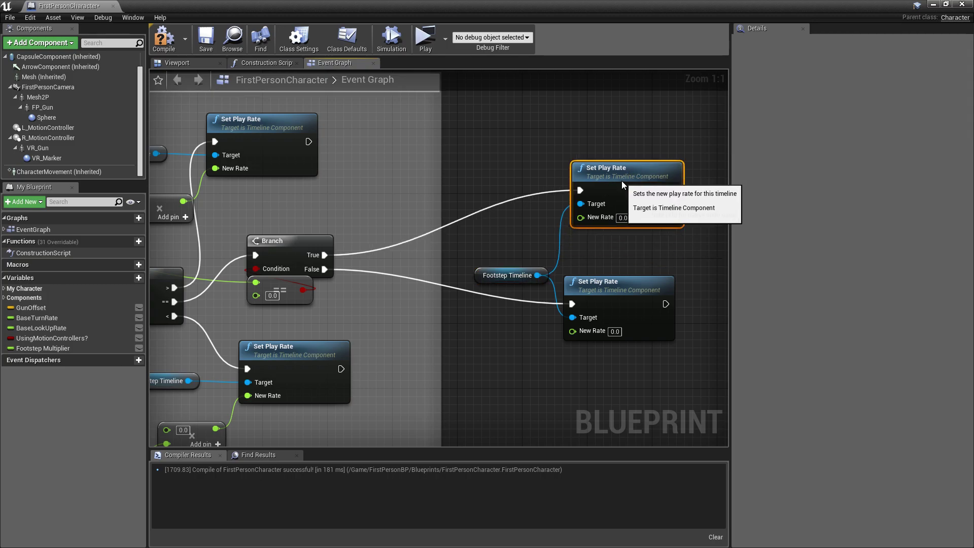
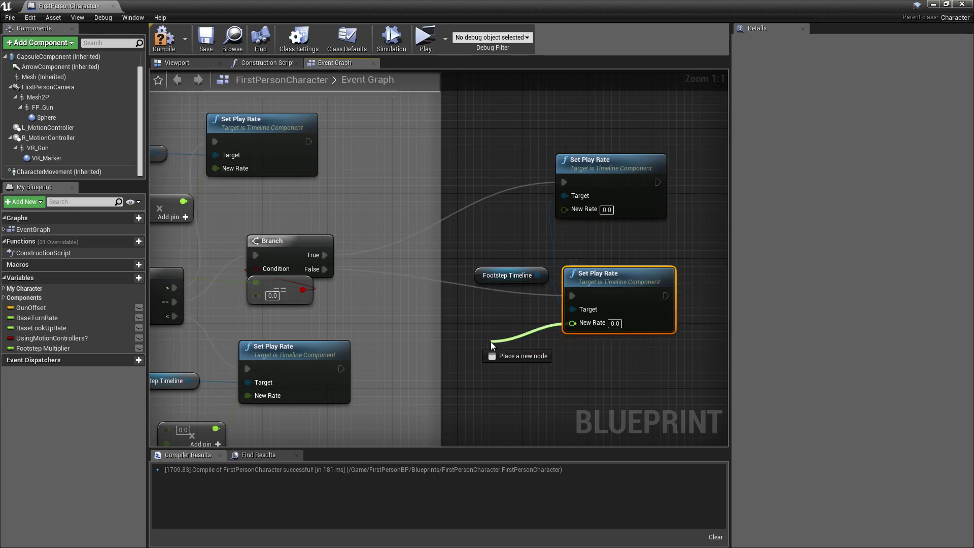
Feed a Footstep Multiplier getter into the second Set Play Rate's New Rate, then compile
left_click_drag(572, 323, 481, 346)
type("get foo")
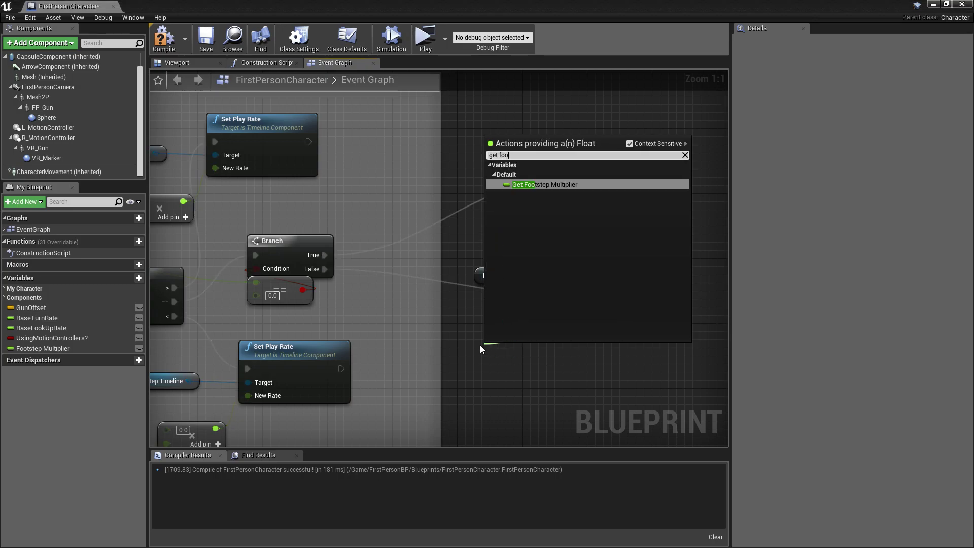
left_click(561, 185)
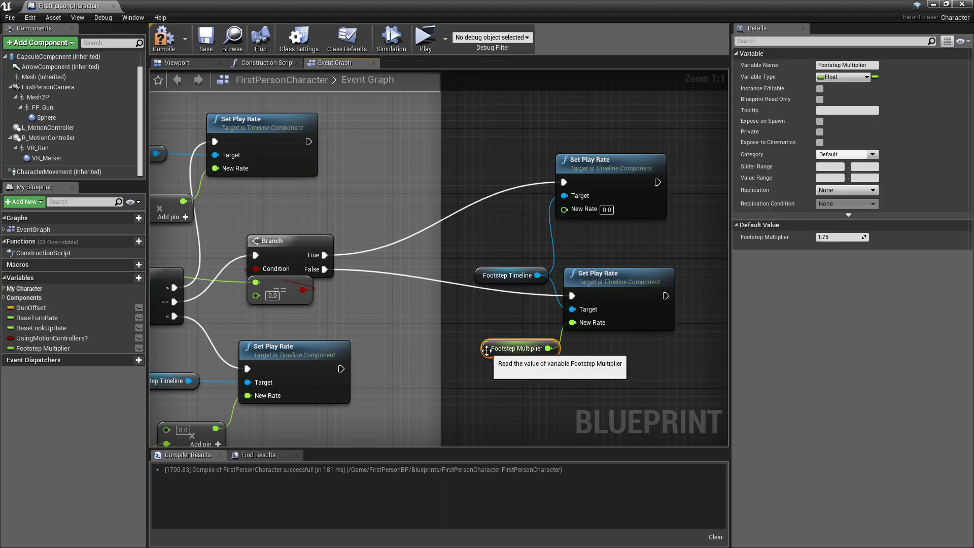
left_click(163, 38)
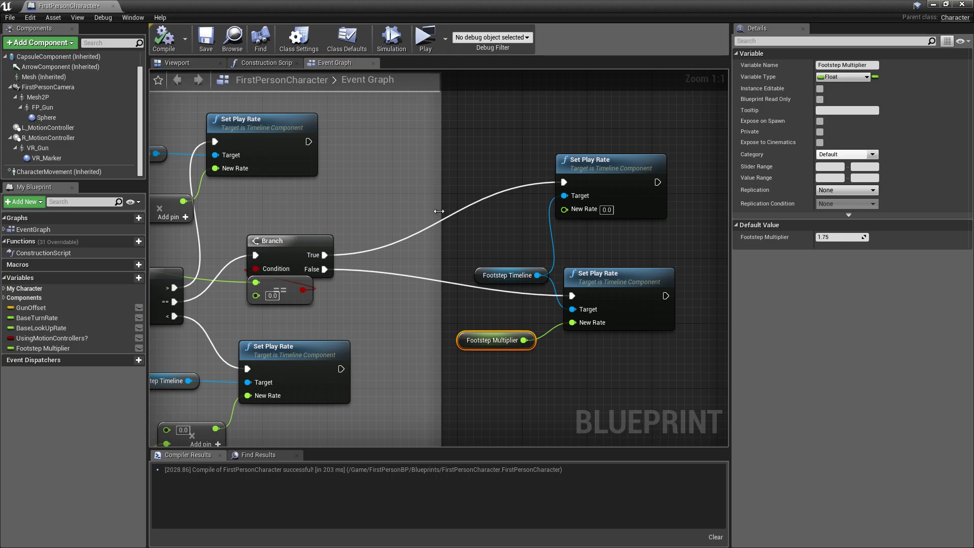
Move both Set Play Rate nodes and their getters left, widening the comment box to enclose them
scroll(605, 232, "down", 2)
right_click_drag(605, 232, 469, 190)
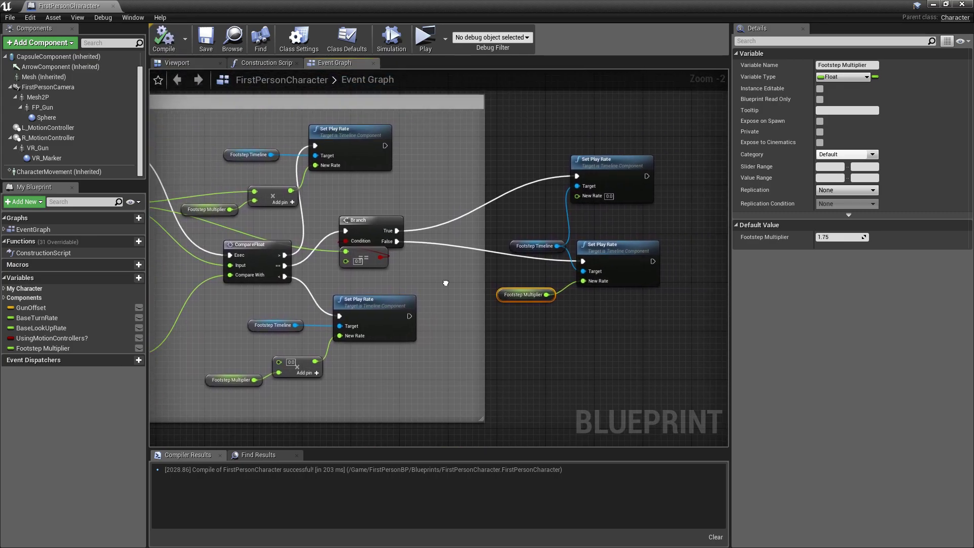
left_click_drag(577, 174, 492, 179)
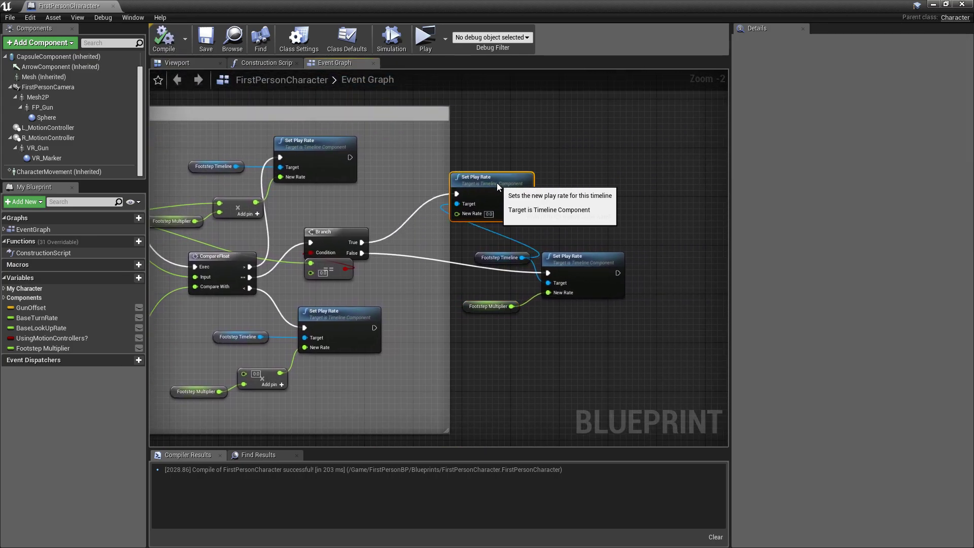
left_click_drag(476, 253, 401, 240)
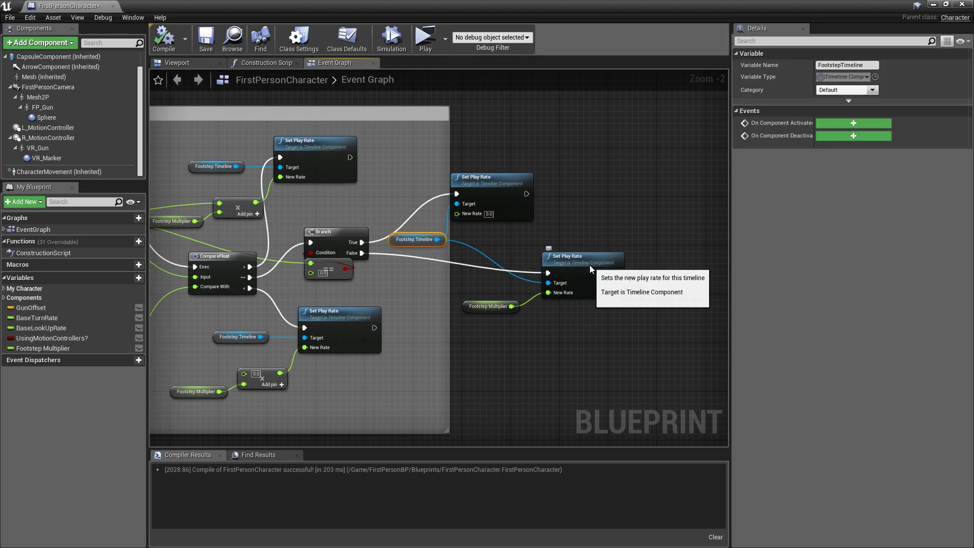
mouse_move(590, 265)
left_mouse_down()
mouse_move(499, 259)
mouse_move(498, 249)
left_mouse_up()
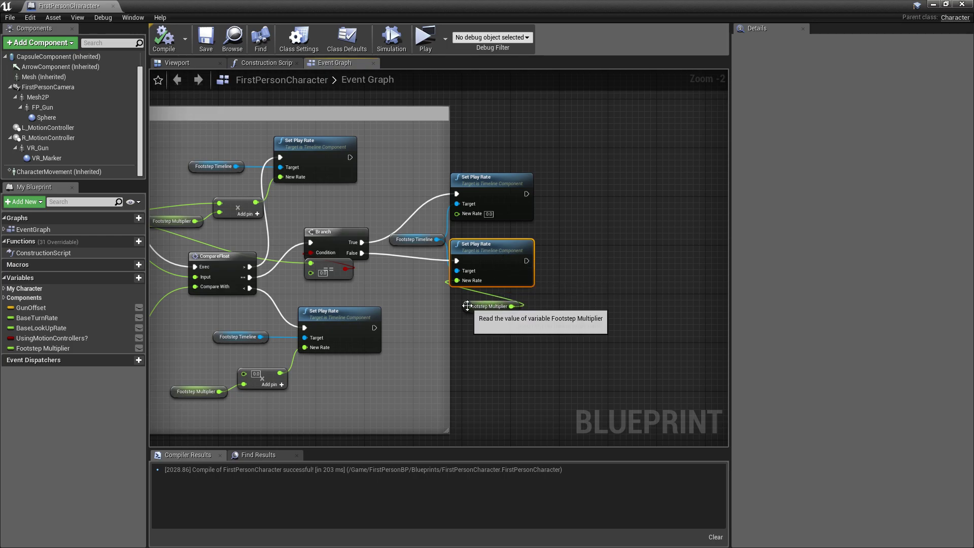
left_click_drag(467, 307, 381, 283)
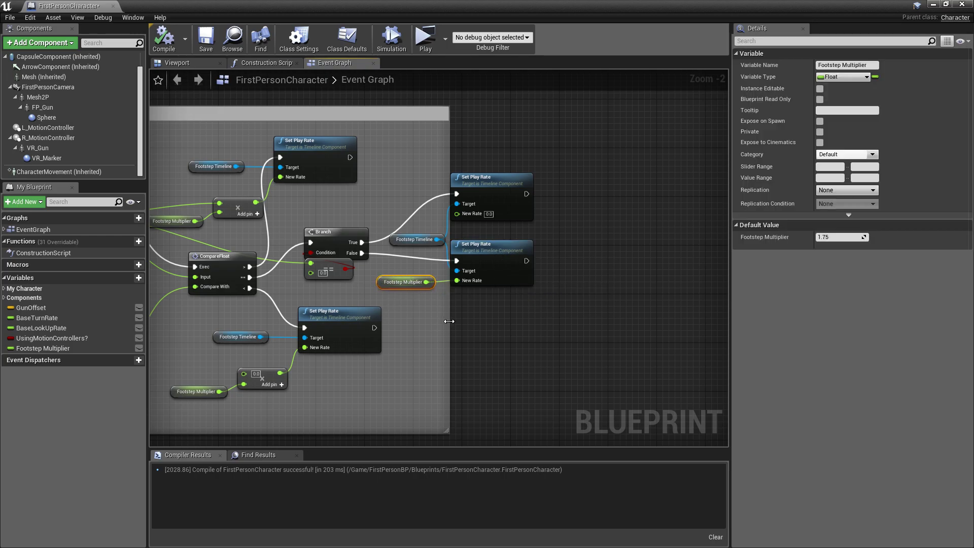
left_click_drag(450, 321, 548, 321)
mouse_move(453, 311)
right_mouse_down()
mouse_move(564, 298)
mouse_move(612, 314)
right_mouse_up()
scroll(563, 298, "down", 1)
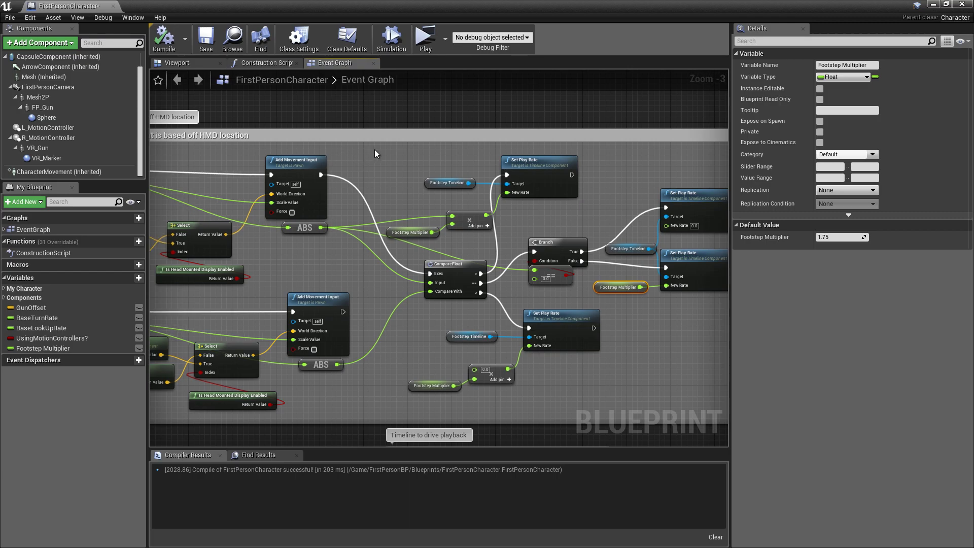
Wire the lower Add Movement Input's execution into CompareFloat and shift the movement comment right
scroll(429, 287, "up", 3)
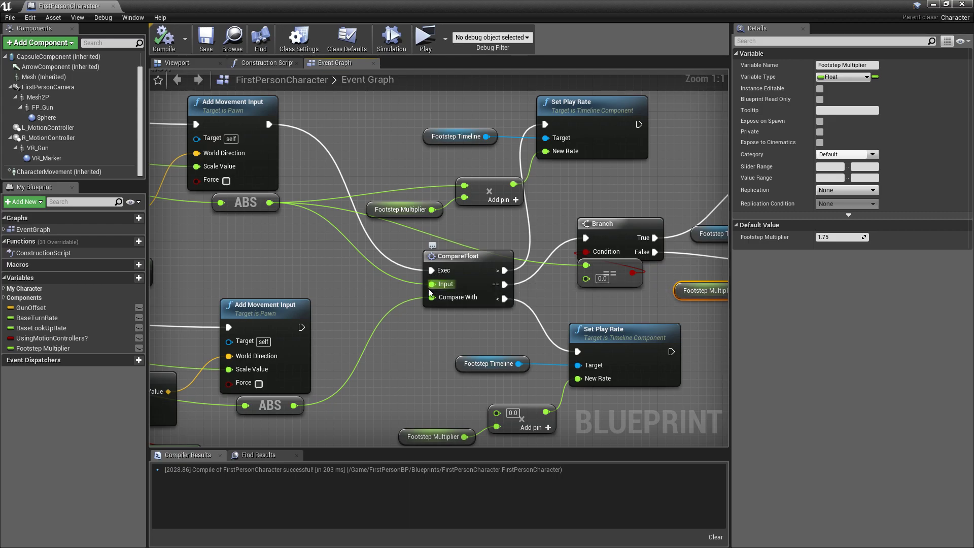
left_click_drag(432, 270, 306, 328)
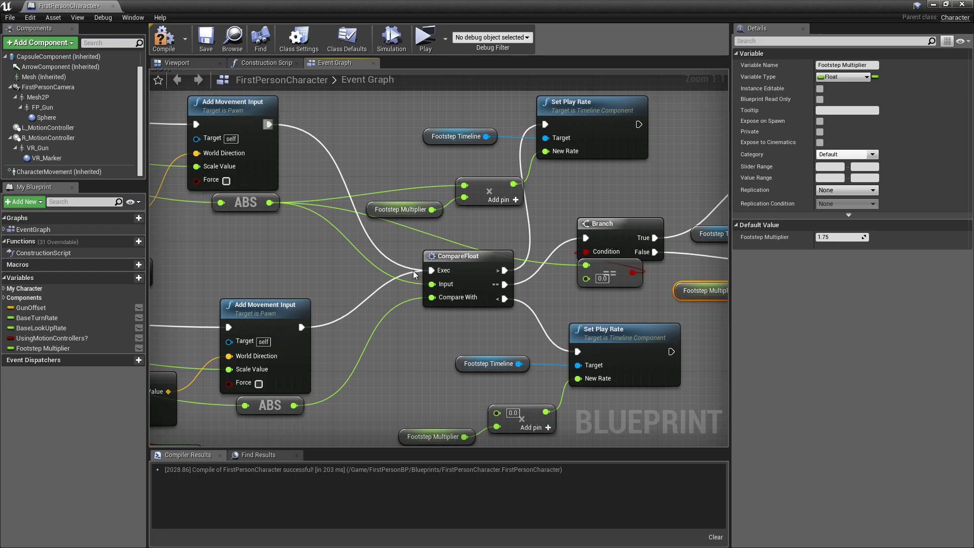
scroll(395, 320, "down", 4)
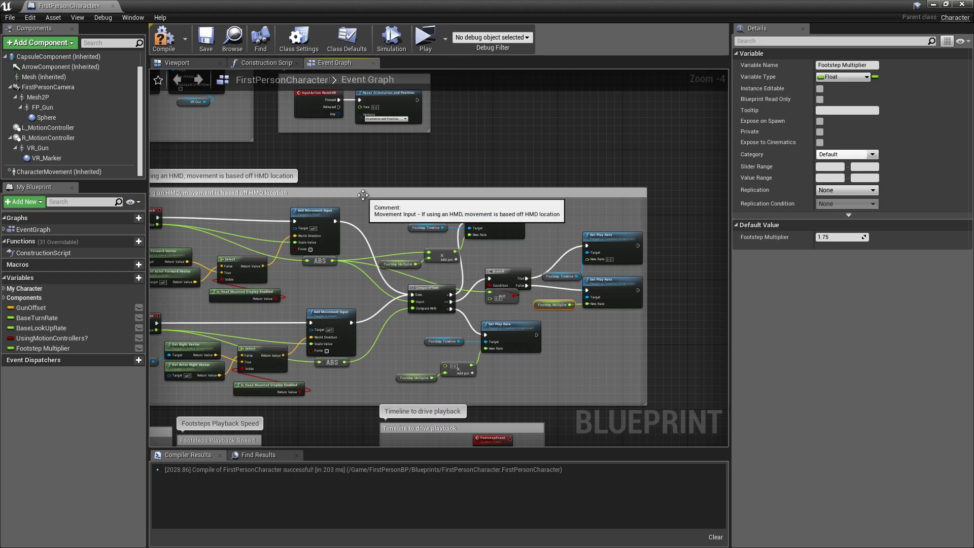
mouse_move(365, 194)
left_mouse_down()
mouse_move(434, 194)
mouse_move(703, 387)
left_mouse_up()
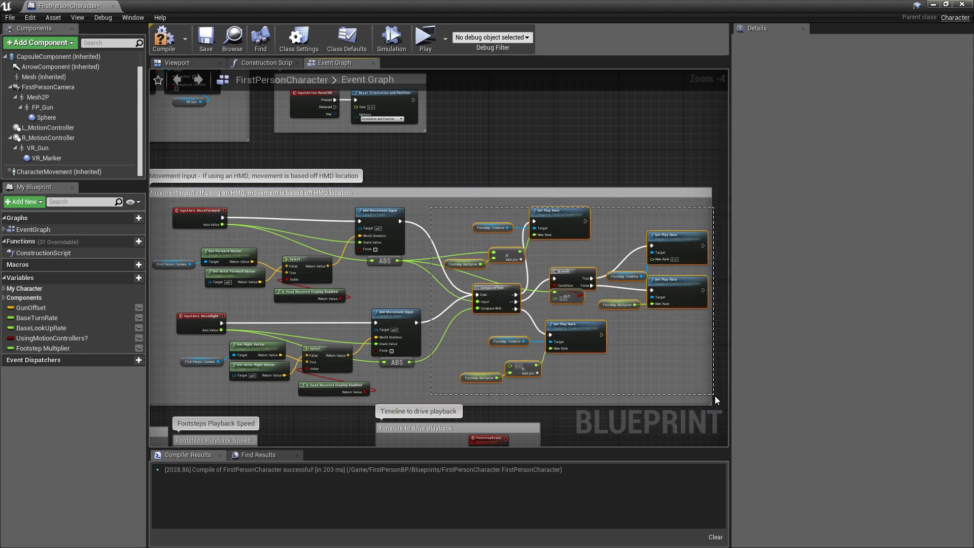
Wrap the selected play-rate nodes in a new comment box and widen it slightly
left_click_drag(702, 387, 705, 397)
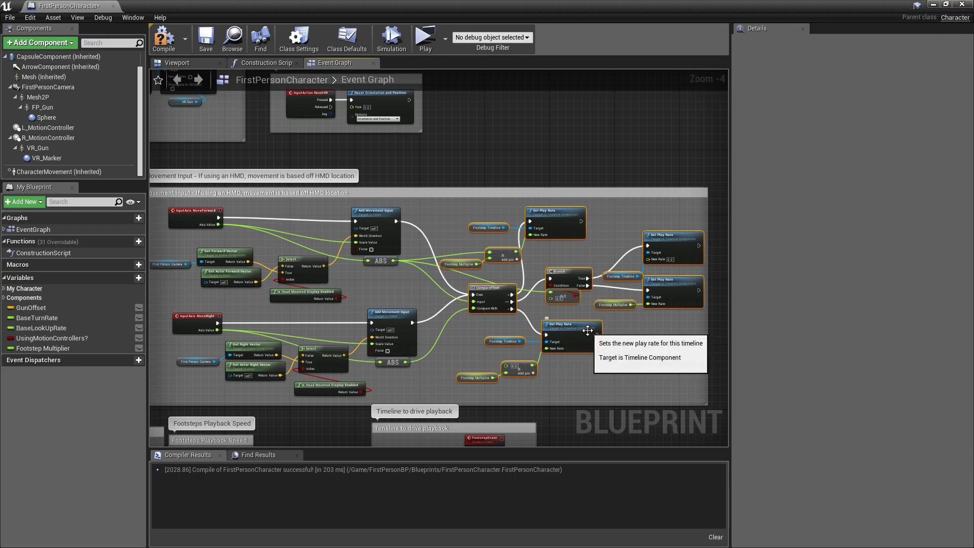
key("c")
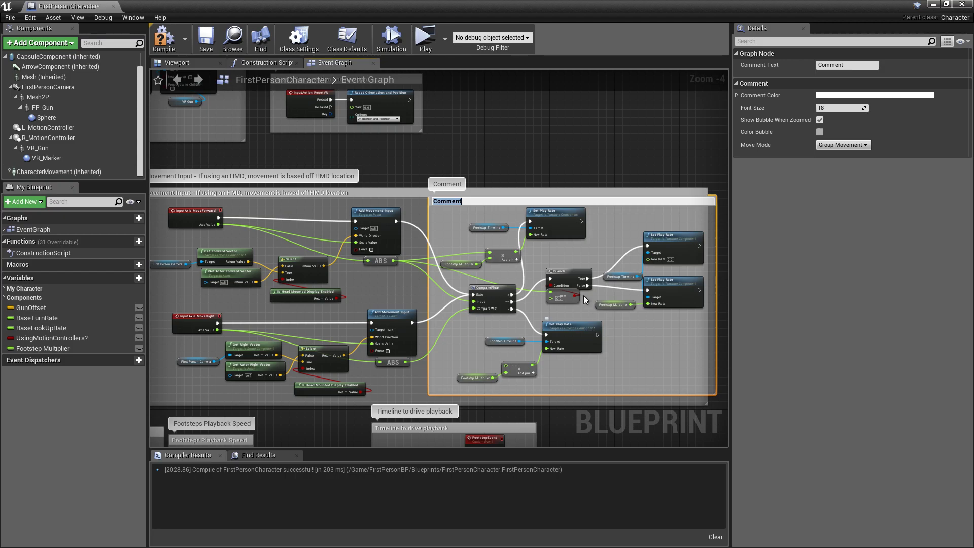
scroll(710, 261, "up", 2)
left_click(329, 199)
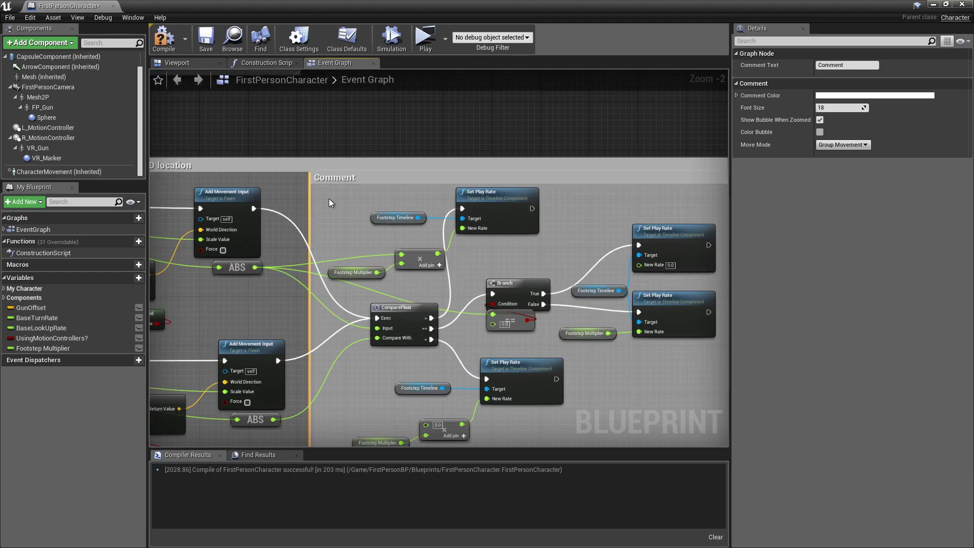
left_click_drag(358, 180, 352, 186)
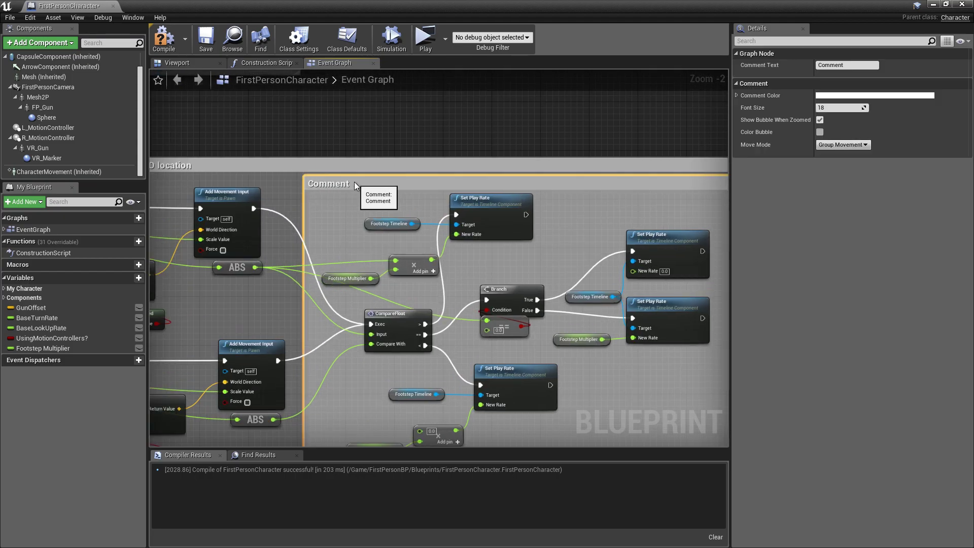
right_click_drag(498, 196, 440, 192)
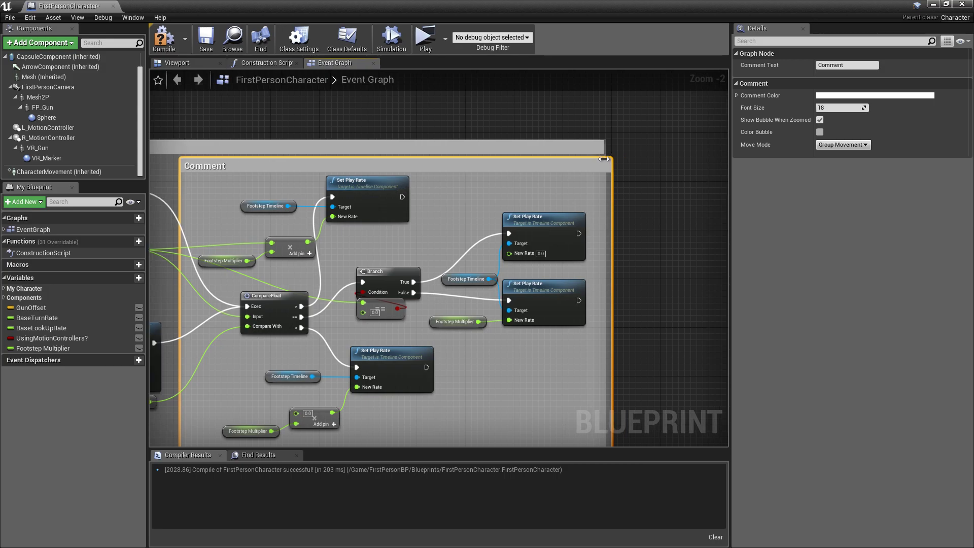
left_click_drag(604, 159, 614, 164)
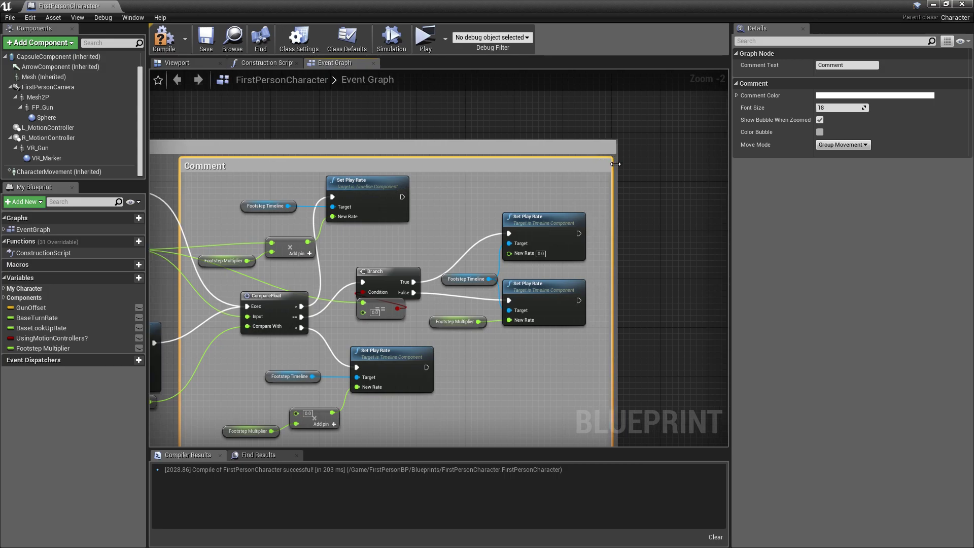
left_click(656, 275)
right_click_drag(656, 275, 716, 181)
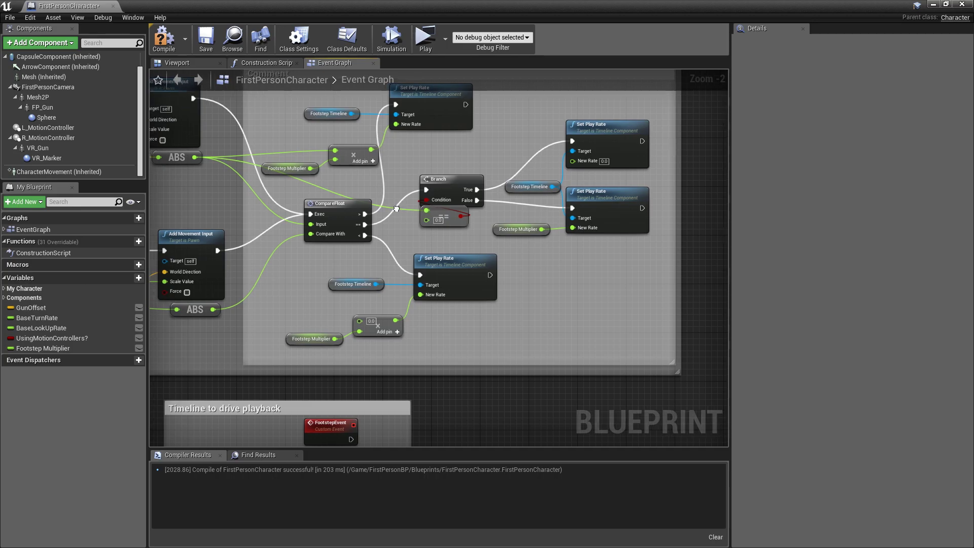
right_click_drag(507, 156, 618, 235)
Set the comment's title to PlayrateLogic in the Details panel
left_click(385, 154)
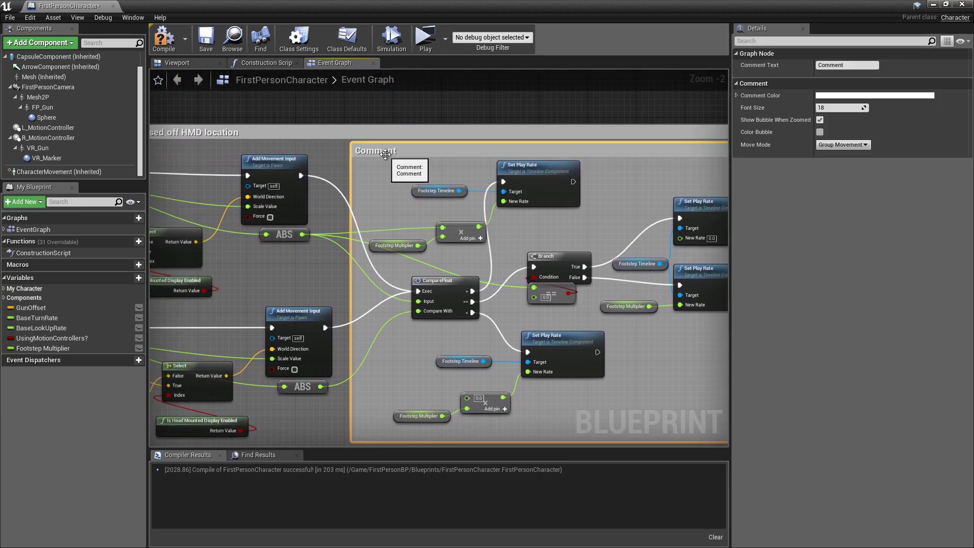
double_click(392, 152)
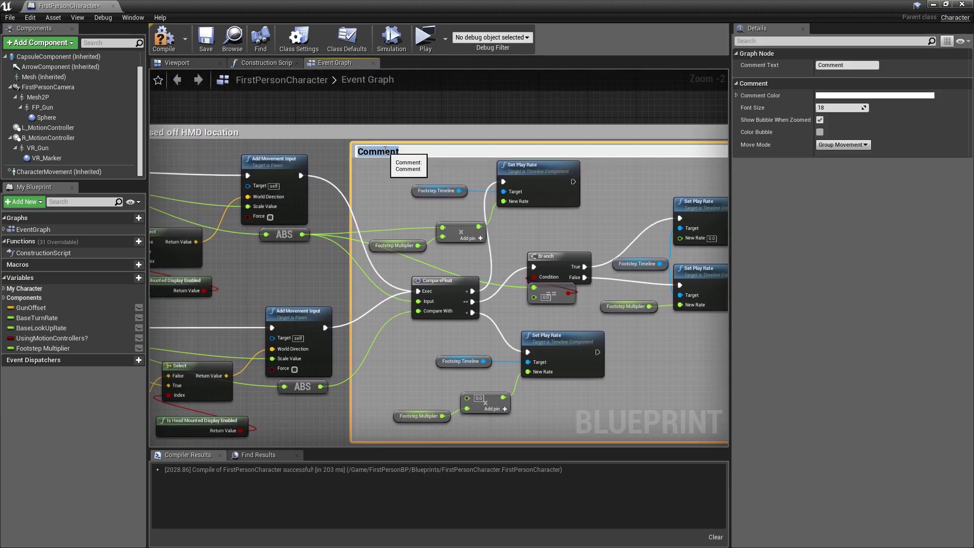
left_click(849, 64)
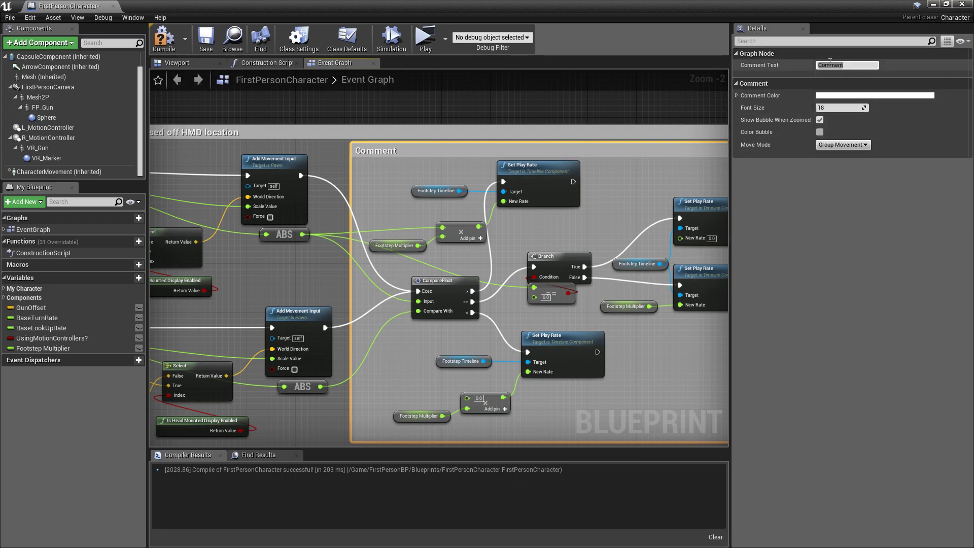
left_click(845, 65)
type("Play")
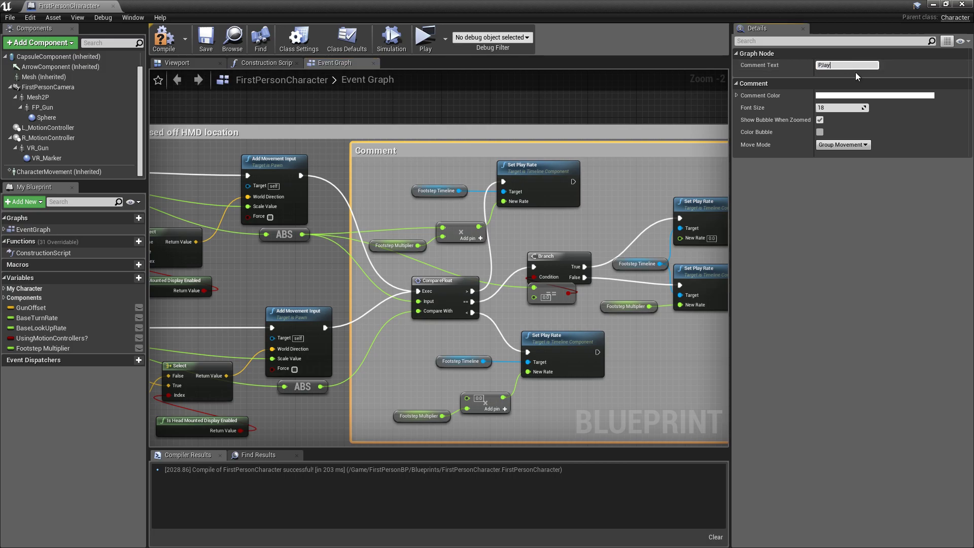
key("BackSpace")
key("BackSpace")
key("BackSpace")
key("Return")
Compile, move FootstepEvent into open space, and add a Branch node after it
left_click(164, 40)
scroll(341, 185, "down", 2)
right_click_drag(491, 201, 498, 141)
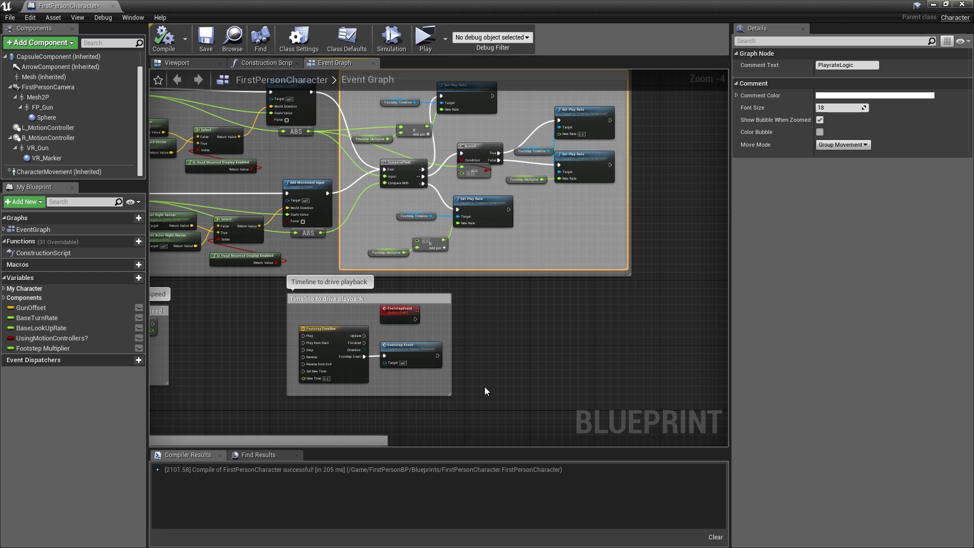
mouse_move(483, 383)
right_mouse_down()
mouse_move(501, 287)
mouse_move(471, 273)
right_mouse_up()
scroll(497, 266, "up", 2)
mouse_move(315, 193)
left_mouse_down()
mouse_move(399, 220)
mouse_move(434, 197)
mouse_move(536, 204)
mouse_move(538, 192)
mouse_move(509, 230)
mouse_move(531, 224)
left_mouse_up()
left_click(423, 159)
type("branch")
key("Return")
Drive the Branch condition from Character Movement's Is Moving on Ground result
left_click(455, 264)
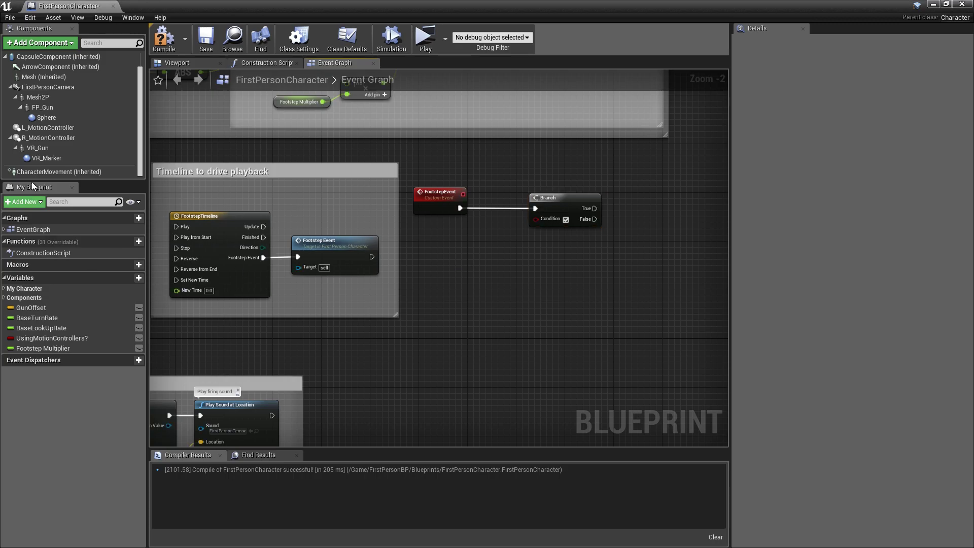
mouse_move(35, 172)
left_mouse_down()
mouse_move(416, 284)
mouse_move(502, 262)
left_mouse_up()
type("is on gr")
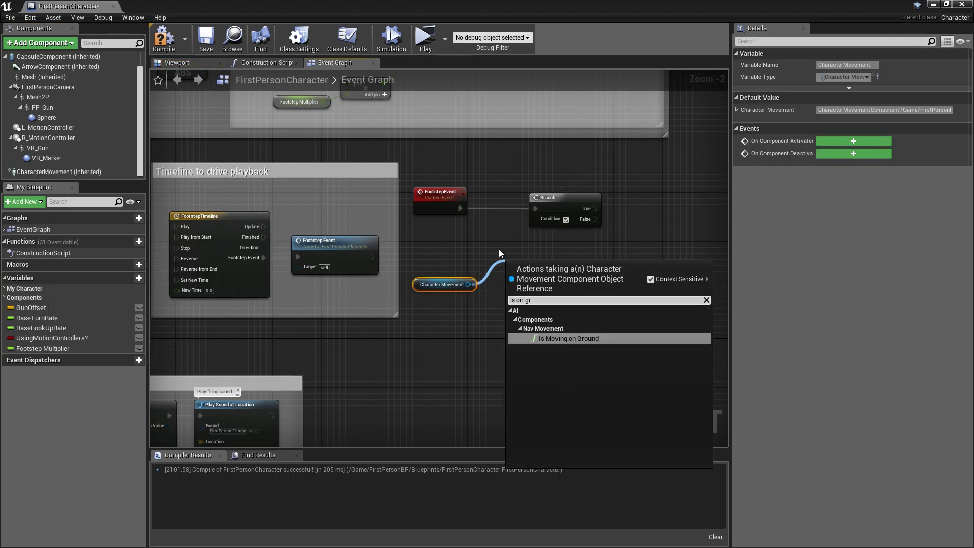
type("ound")
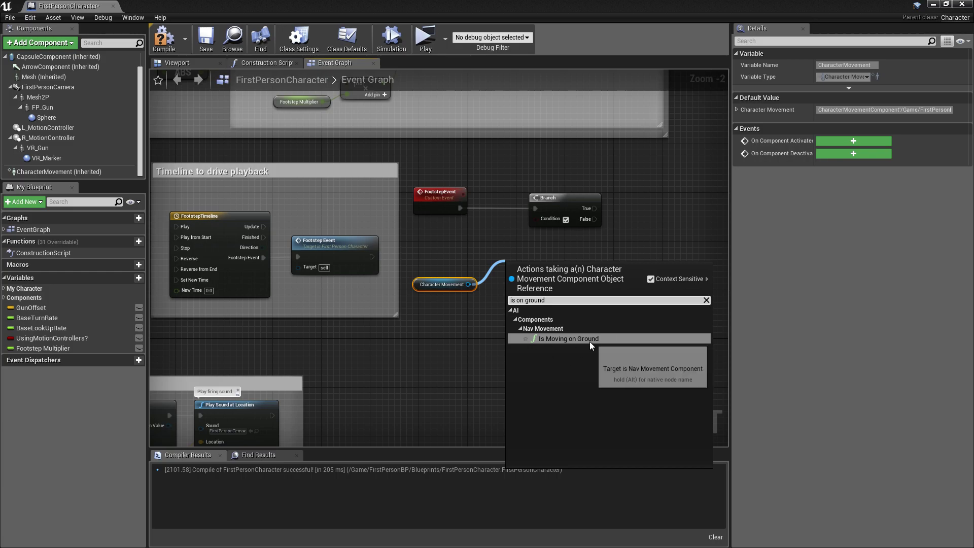
left_click(589, 340)
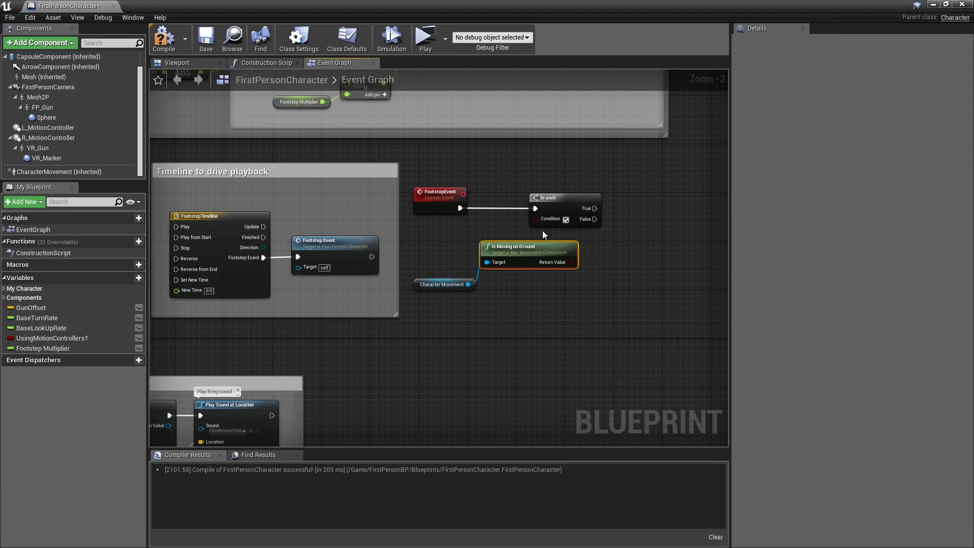
left_click_drag(536, 218, 570, 262)
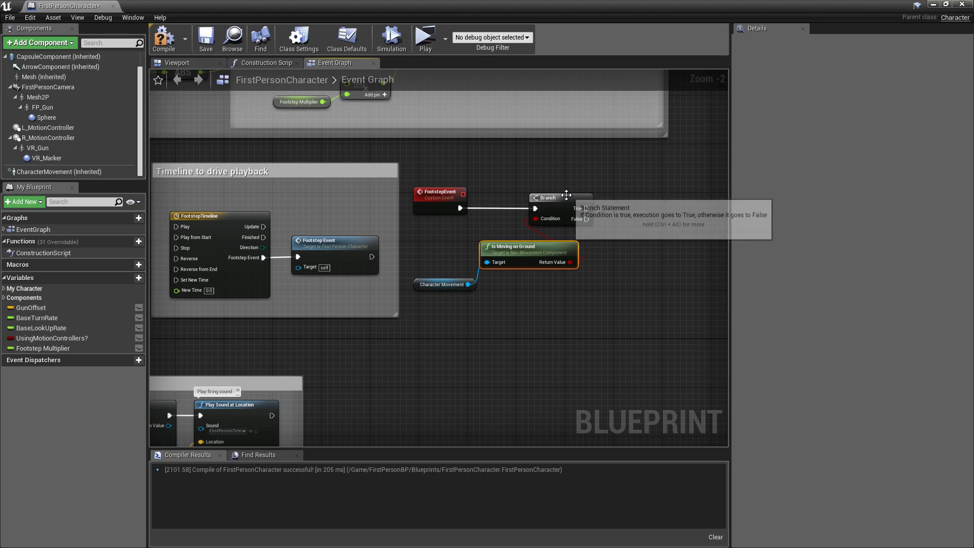
left_click_drag(563, 197, 625, 197)
key("Home")
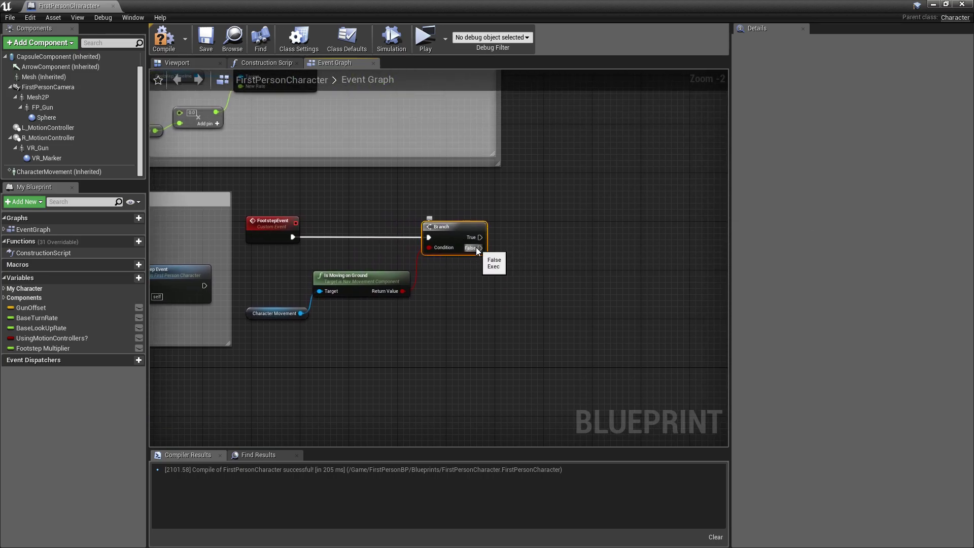
Add a LineTraceByChannel node off the Branch's True output
left_click_drag(480, 237, 527, 234)
type("tr")
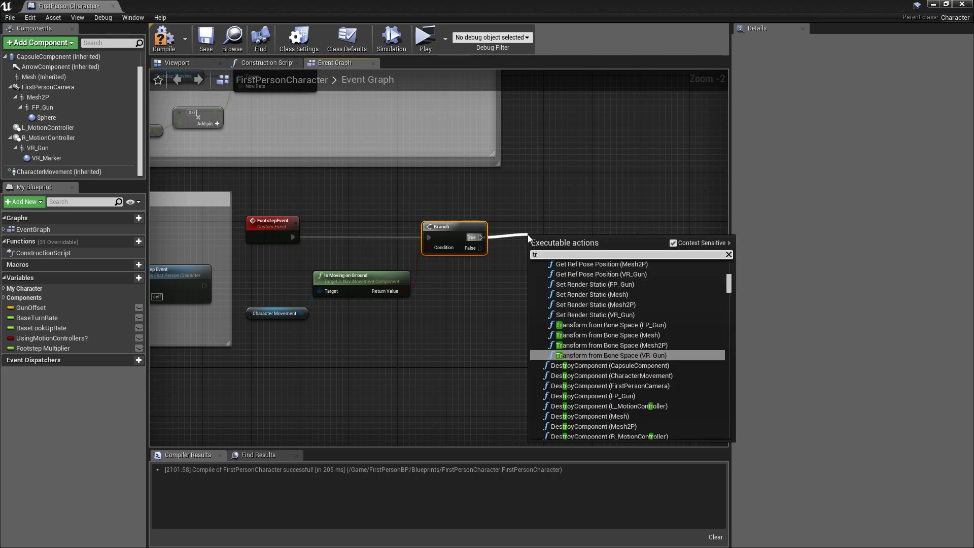
type("ace by chan")
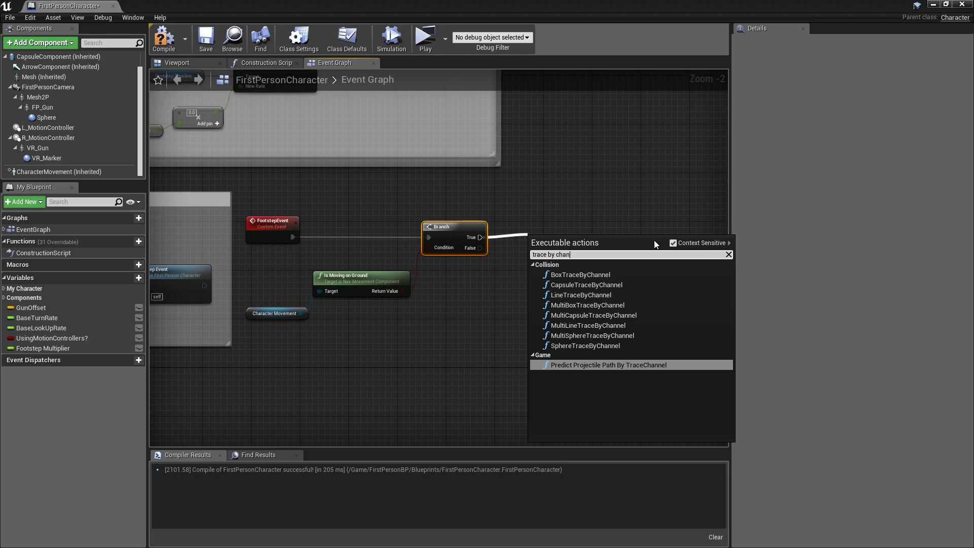
type("e")
key("BackSpace")
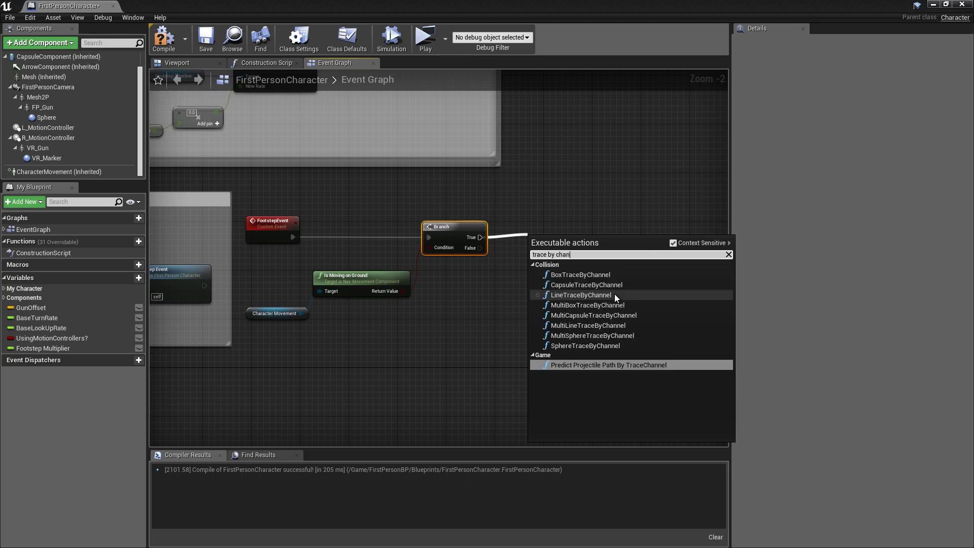
left_click(570, 296)
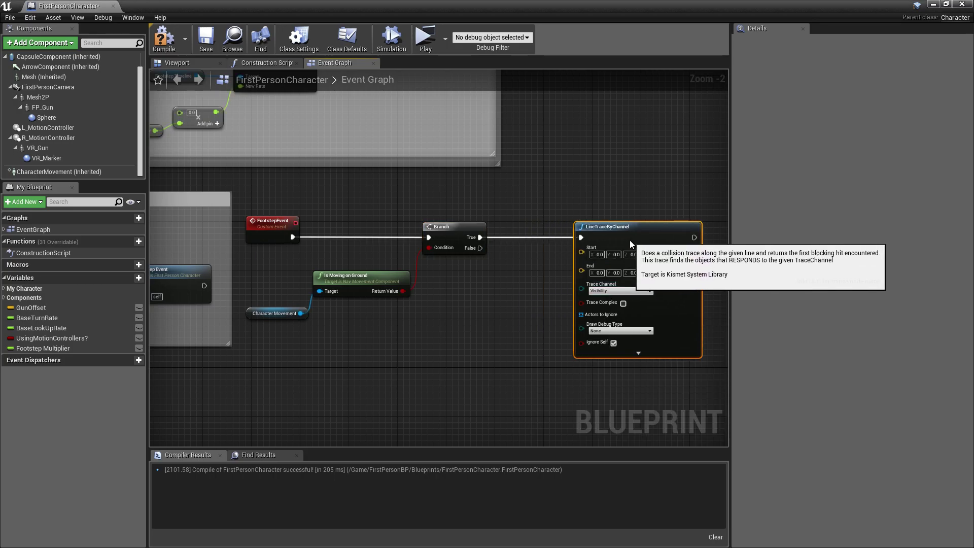
Add a GetActorLocation node and wire its output to the trace's Start
right_click(471, 277)
type("get ")
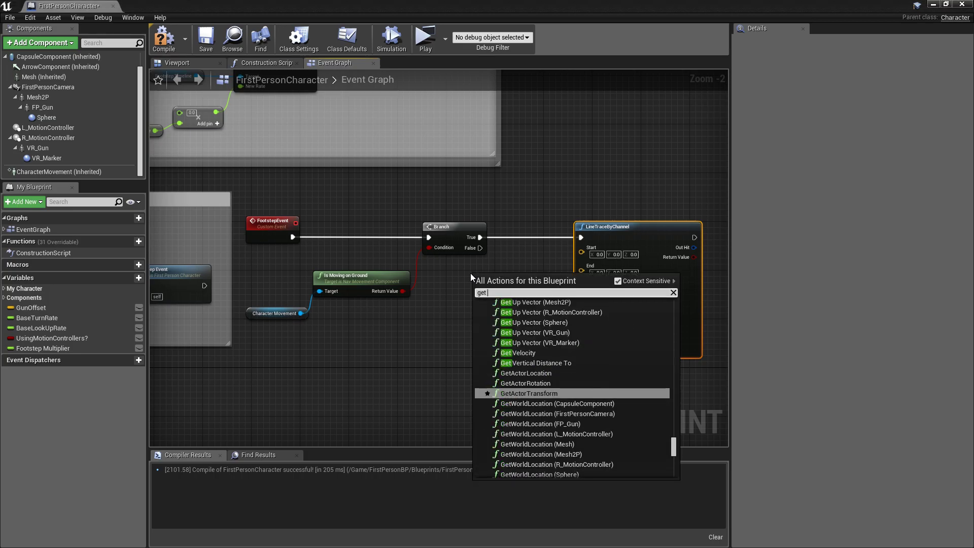
type("actor location")
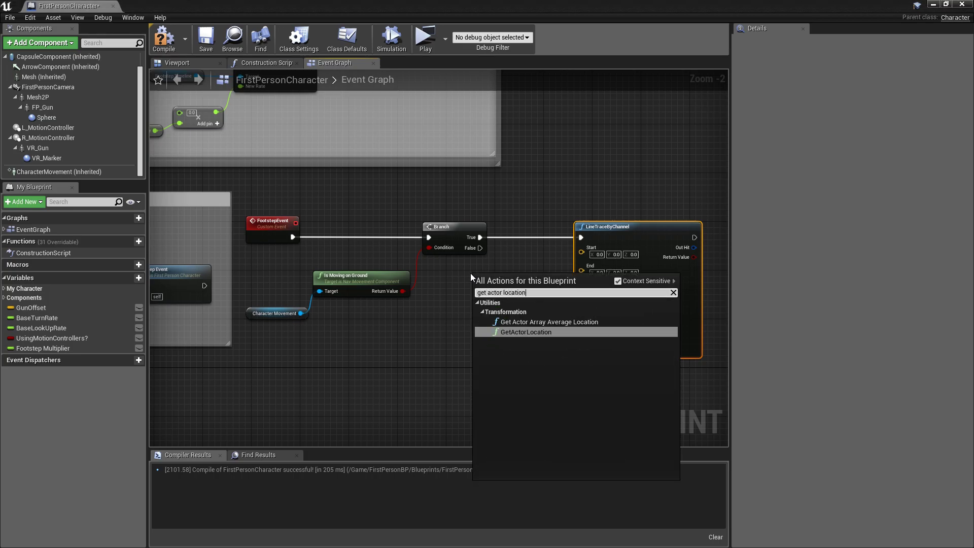
key("Return")
mouse_move(512, 280)
left_mouse_down()
mouse_move(482, 287)
mouse_move(482, 277)
mouse_move(547, 277)
mouse_move(582, 247)
left_mouse_up()
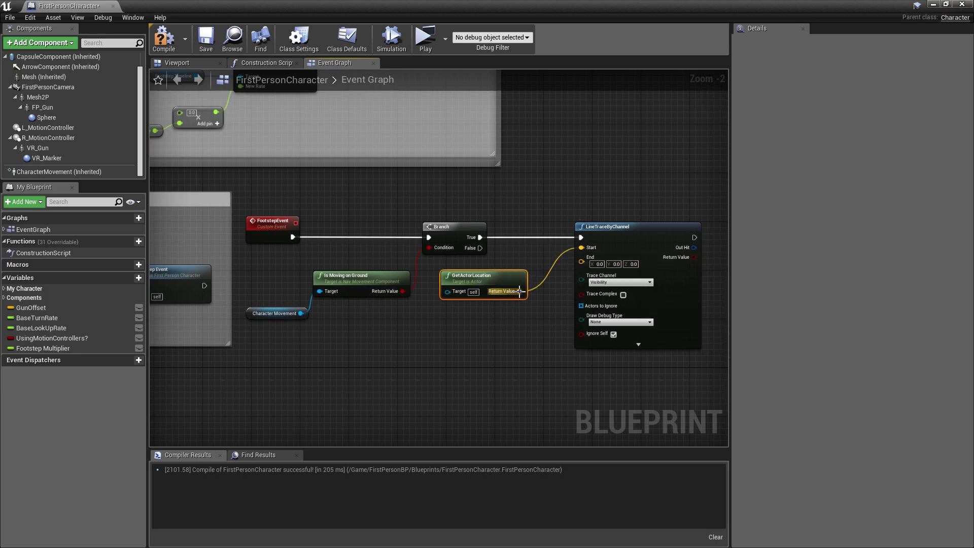
right_click_drag(629, 234, 552, 211)
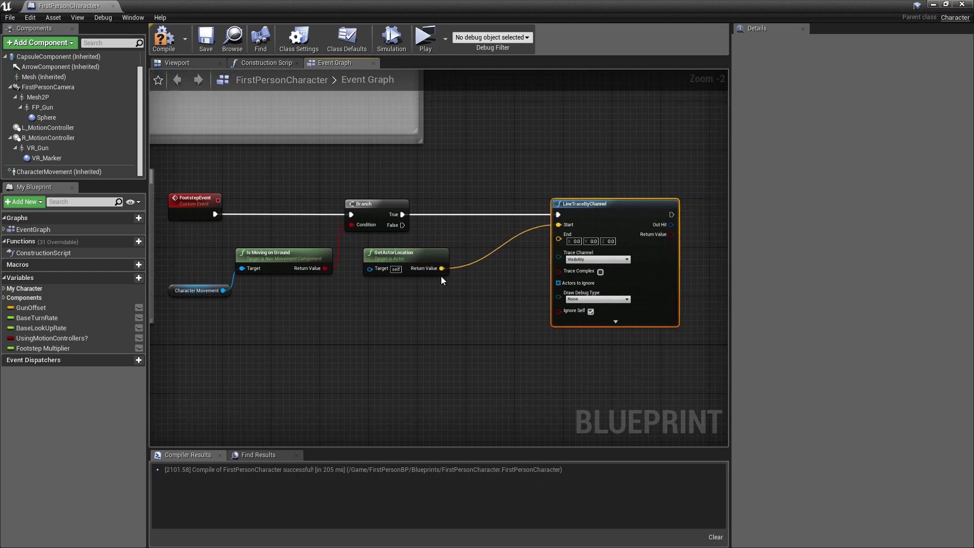
left_click_drag(441, 268, 449, 307)
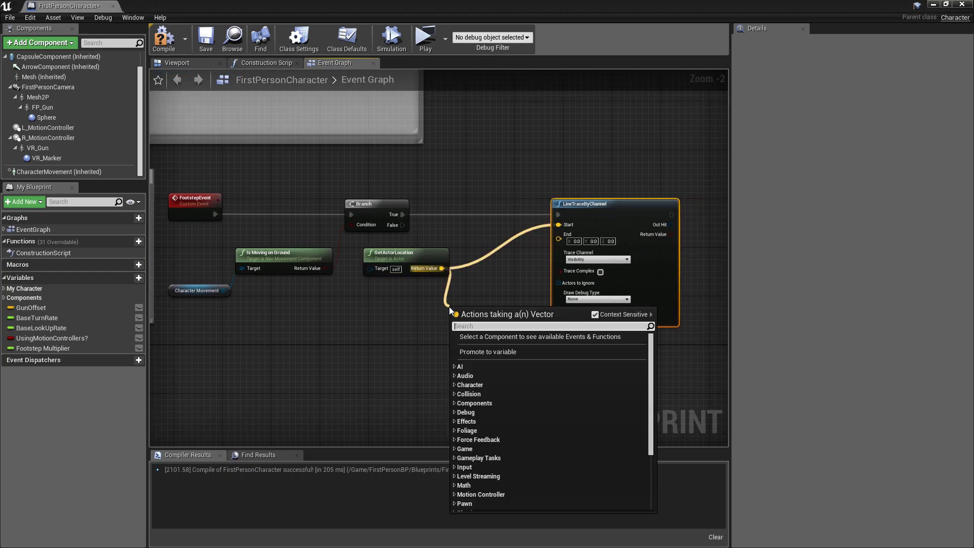
Subtract a vector with Z 500 from the actor location, feed it to the trace End, and compile
type("-")
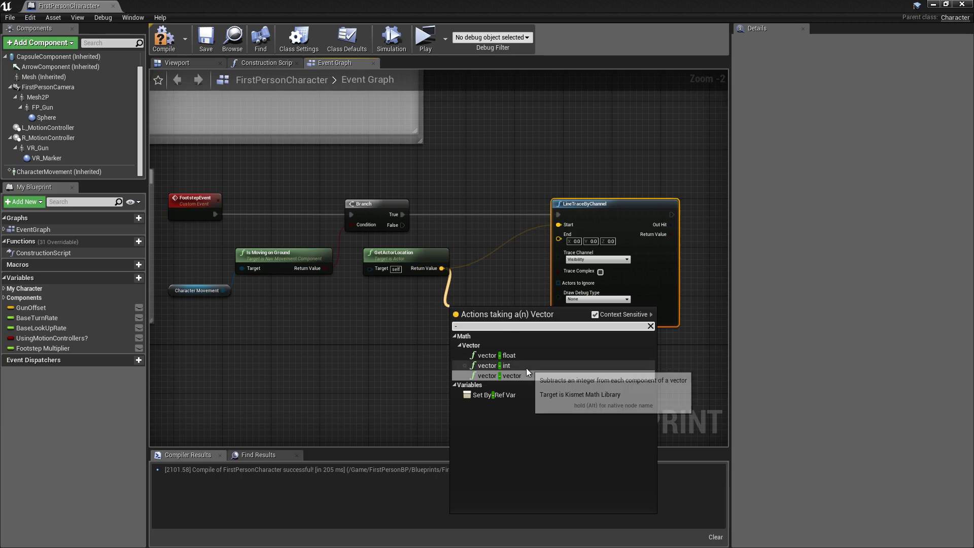
left_click(508, 376)
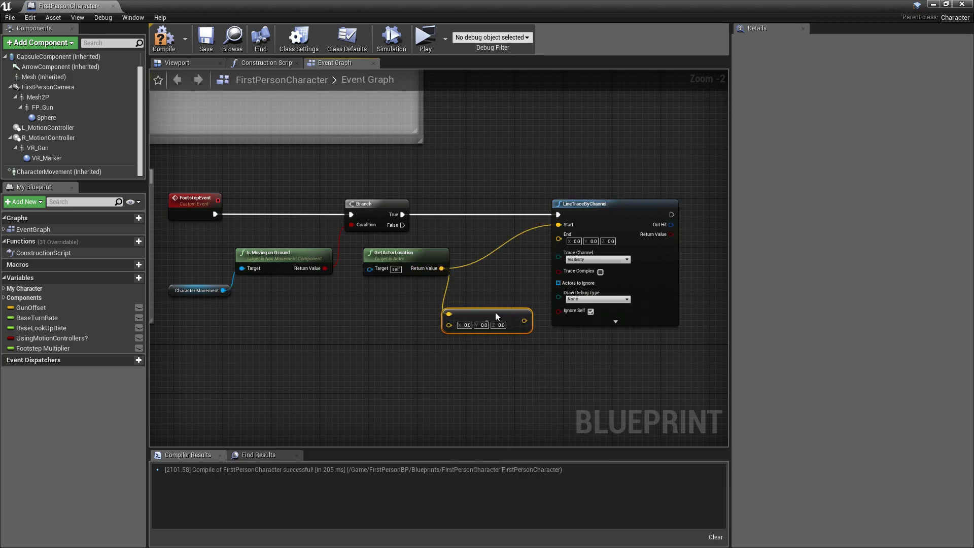
left_click_drag(496, 316, 502, 303)
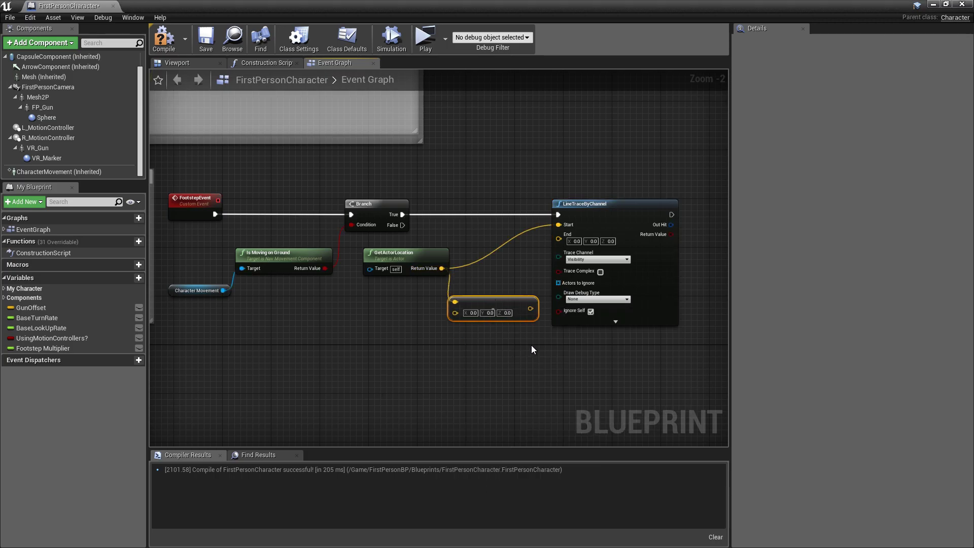
scroll(532, 345, "up", 2)
left_click(501, 303)
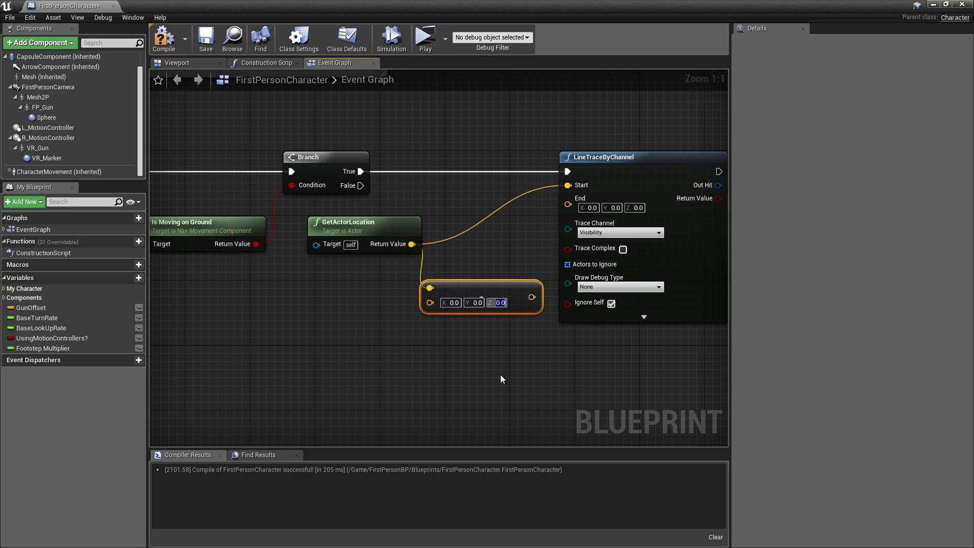
type("500")
key("Return")
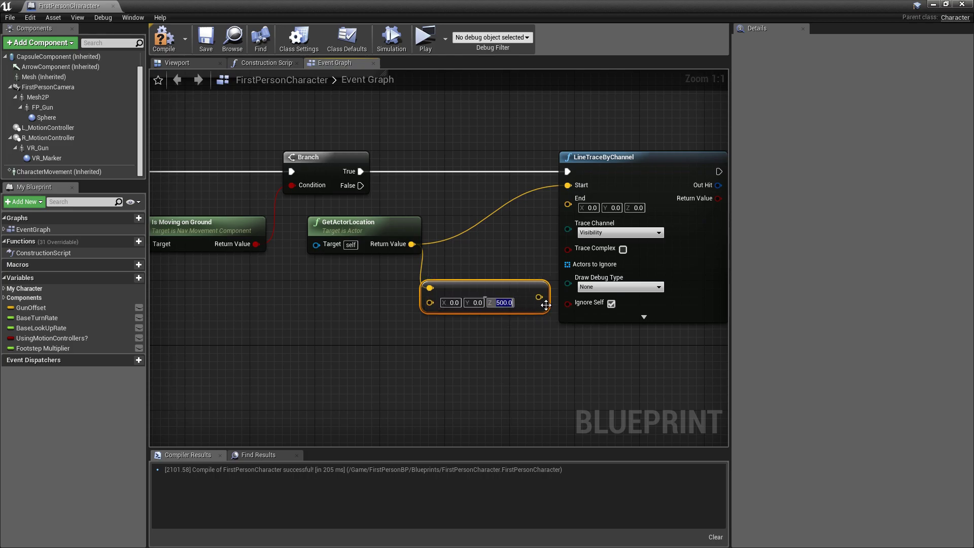
left_click_drag(540, 298, 568, 204)
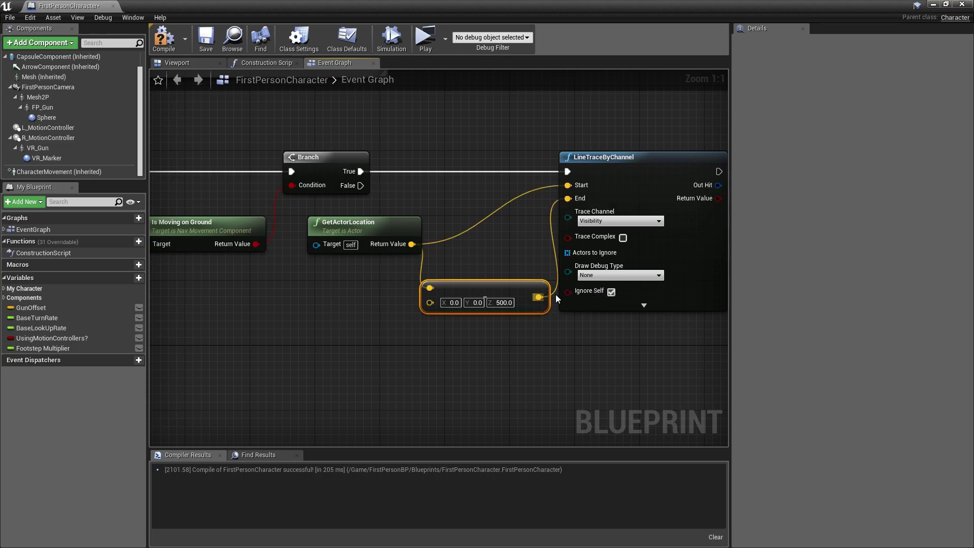
right_click_drag(603, 328, 468, 331)
left_click(526, 178)
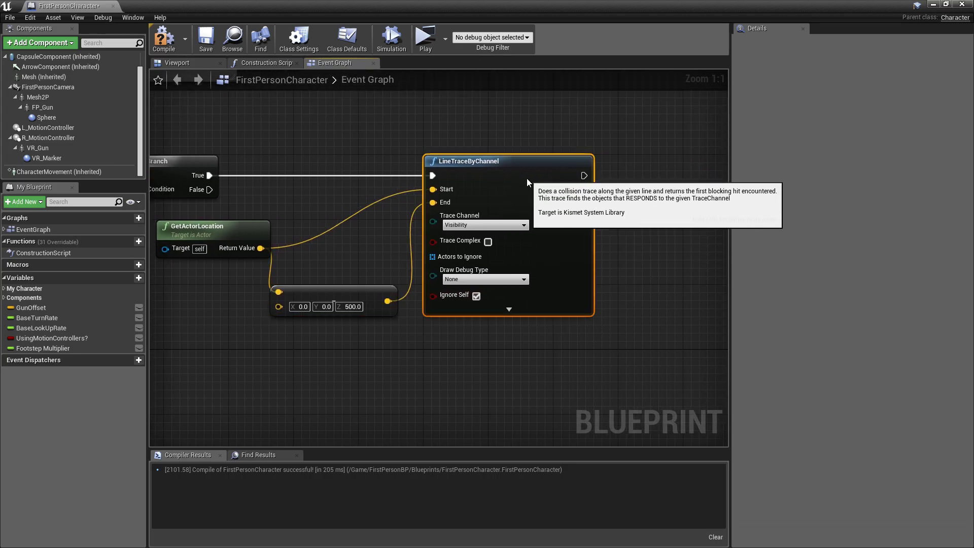
left_click(164, 38)
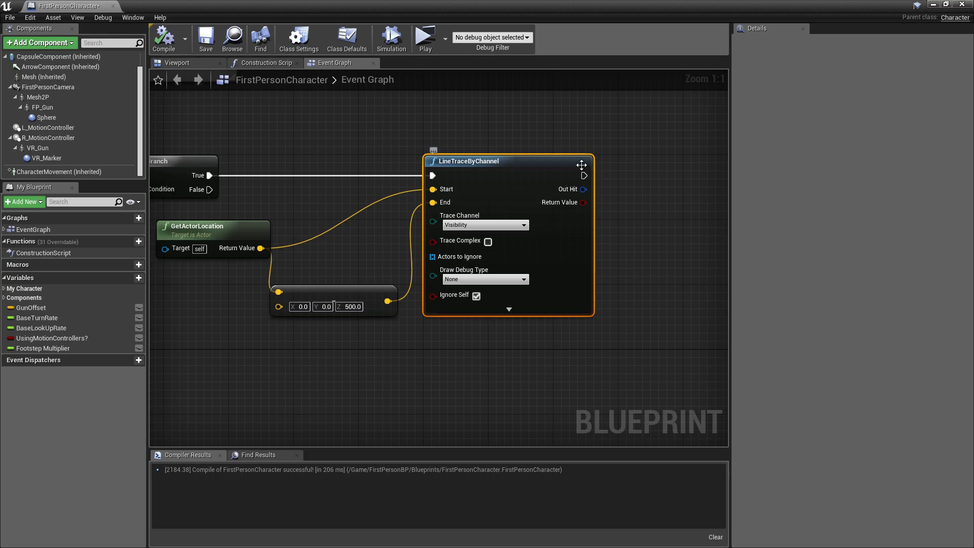
Add Spawn Sound at Location after LineTraceByChannel's execution and place it to the right
left_click_drag(585, 175, 702, 172)
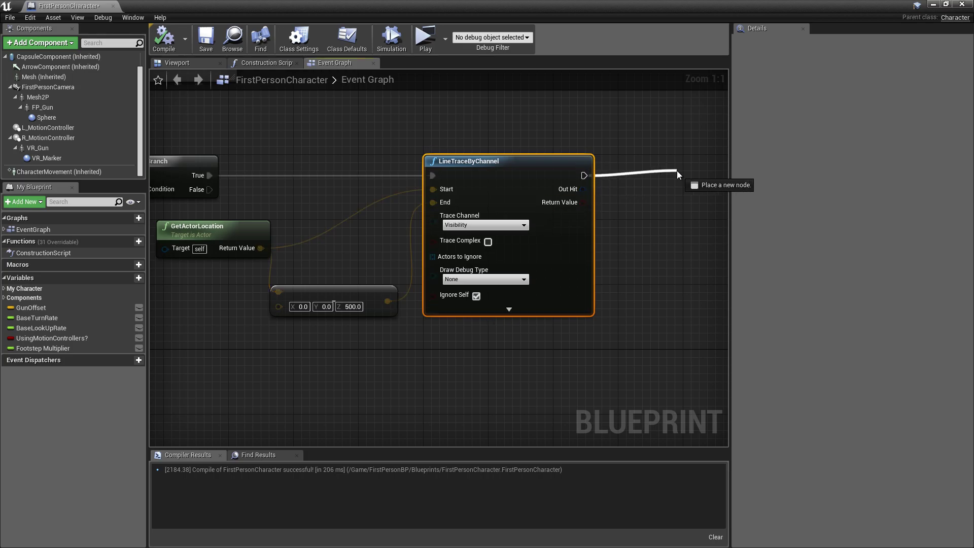
type("spawn")
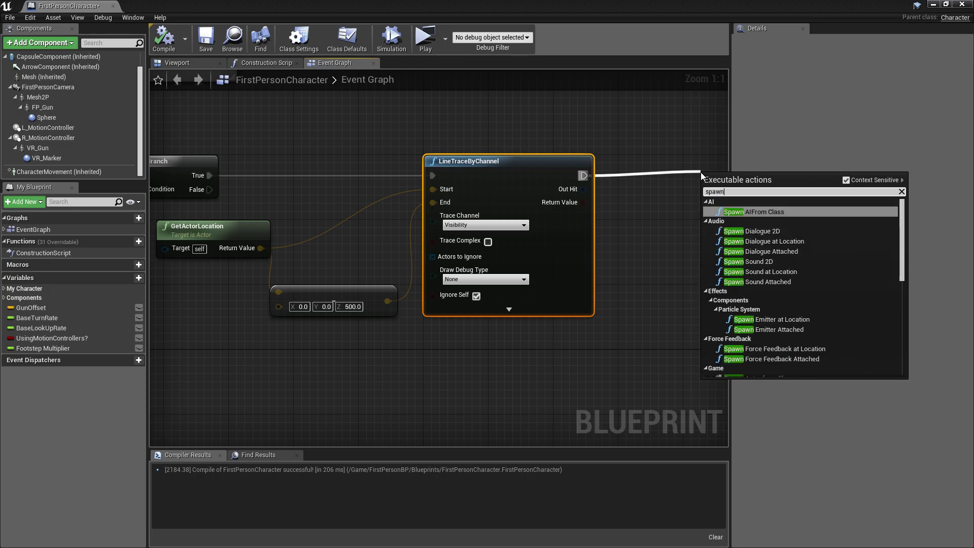
type(" sound on")
key("BackSpace")
key("BackSpace")
key("BackSpace")
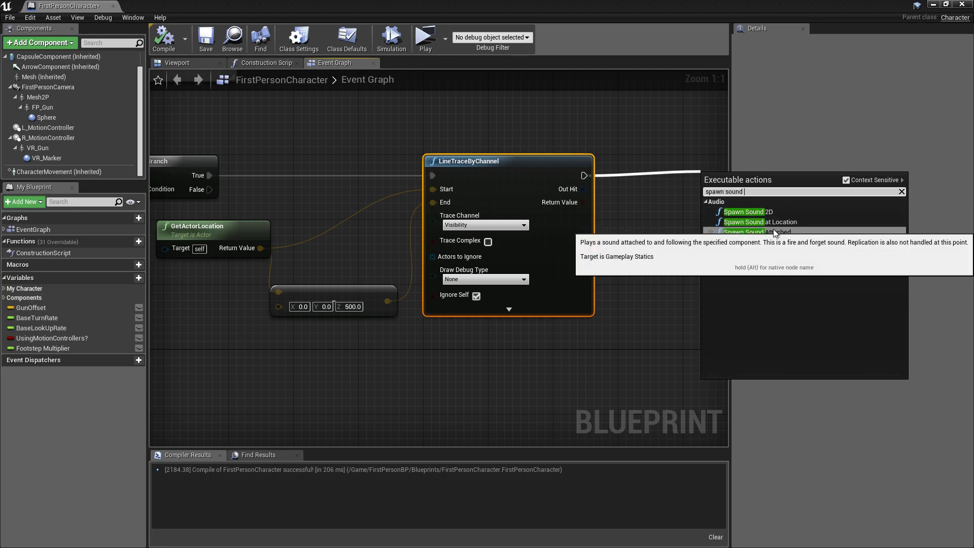
type("at")
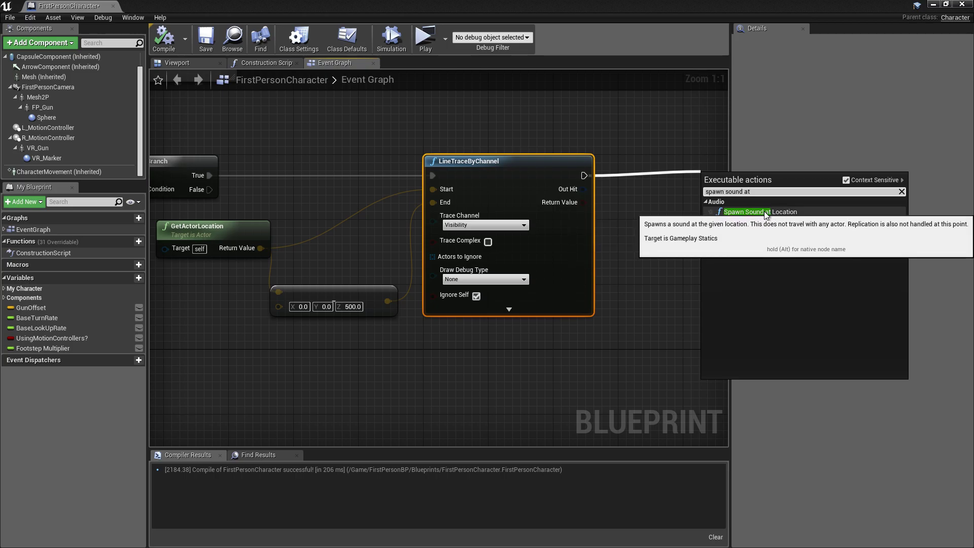
left_click(775, 212)
right_click_drag(721, 195, 563, 197)
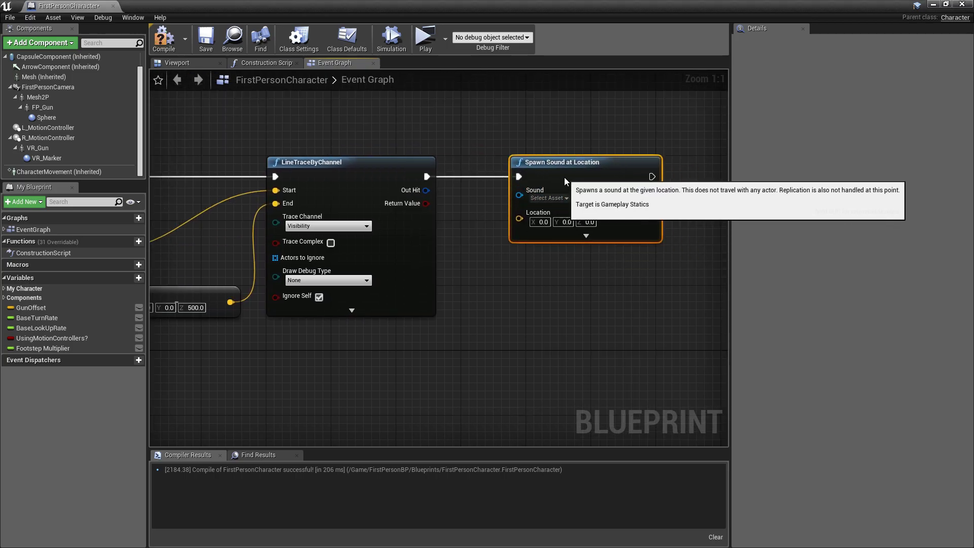
left_click_drag(565, 179, 524, 163)
right_click_drag(558, 143, 483, 163)
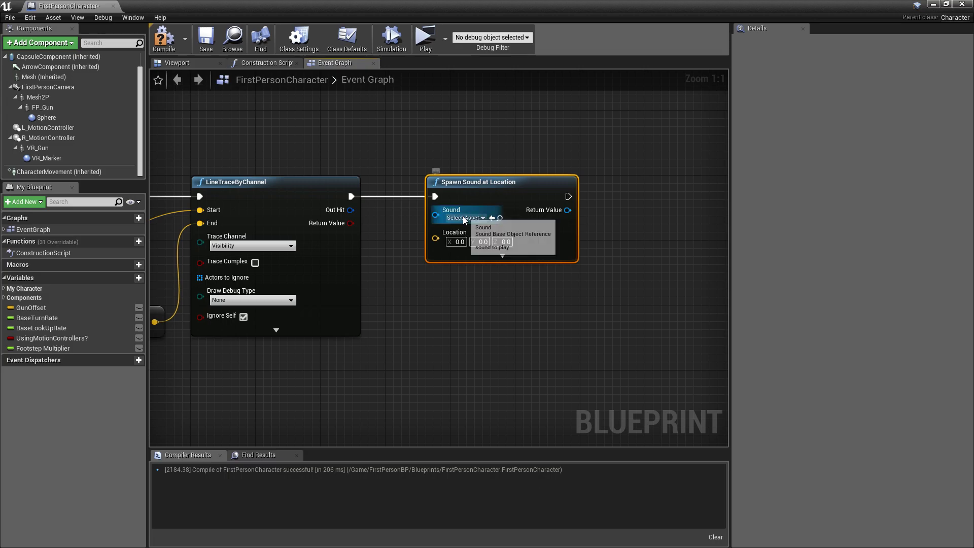
left_click_drag(505, 199, 662, 206)
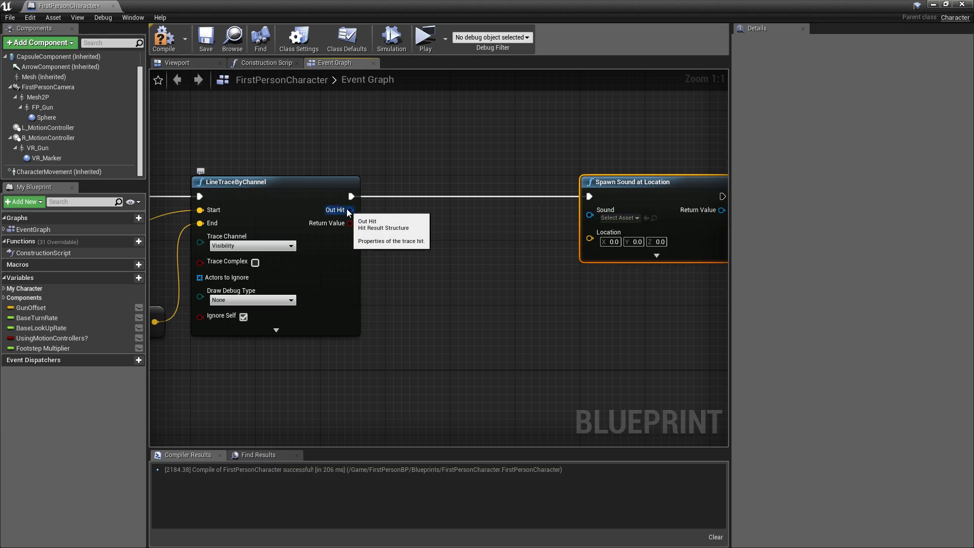
Add a Get Surface Type node reading the trace's Out Hit result
left_click_drag(356, 210, 425, 263)
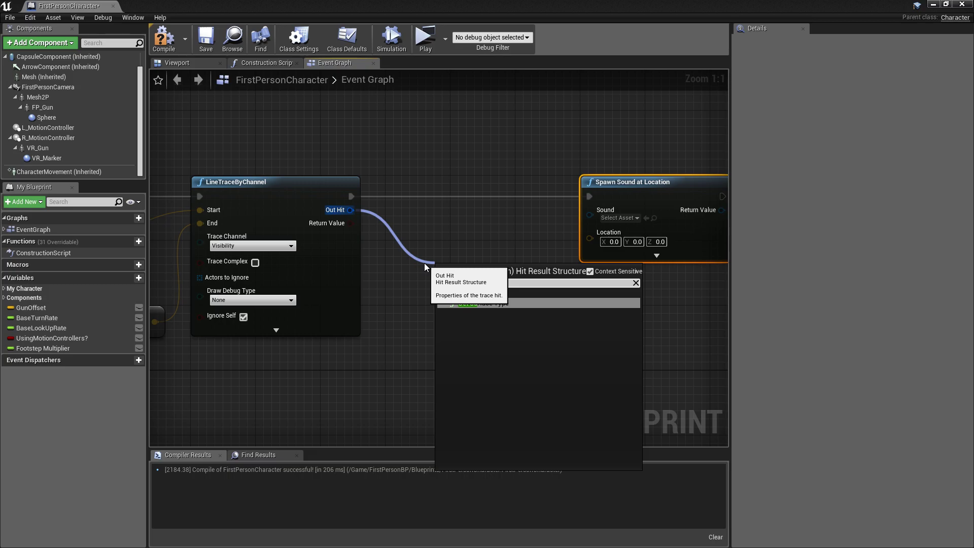
left_click(486, 306)
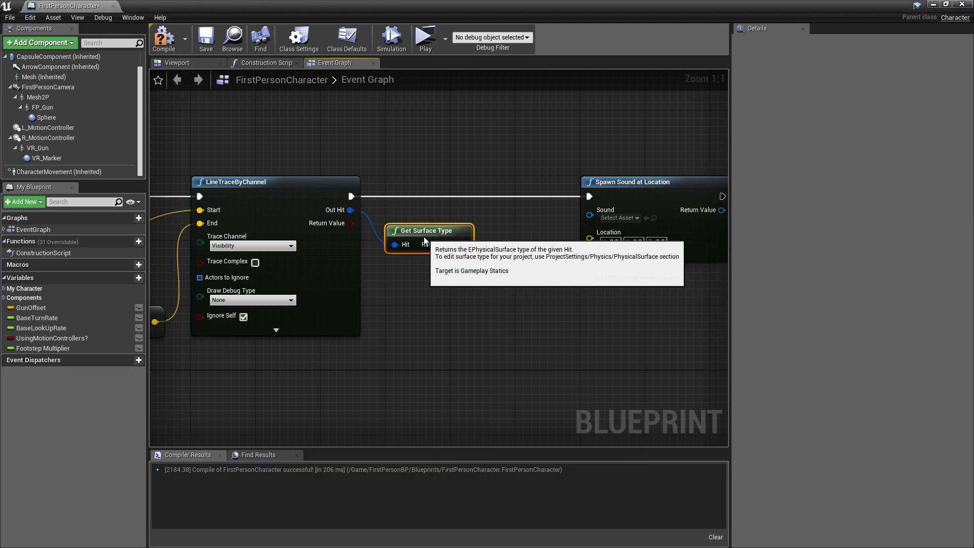
left_click_drag(448, 251, 426, 234)
right_click_drag(607, 177, 409, 141)
left_click_drag(447, 154, 504, 163)
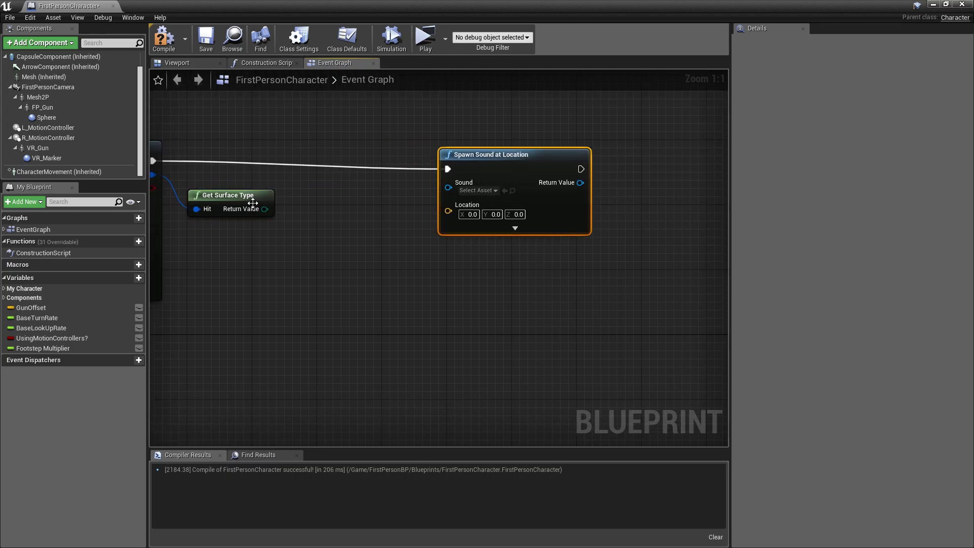
Add a Select node driven by the surface type and arrange it under Get Surface Type
left_click_drag(260, 209, 306, 242)
type("select")
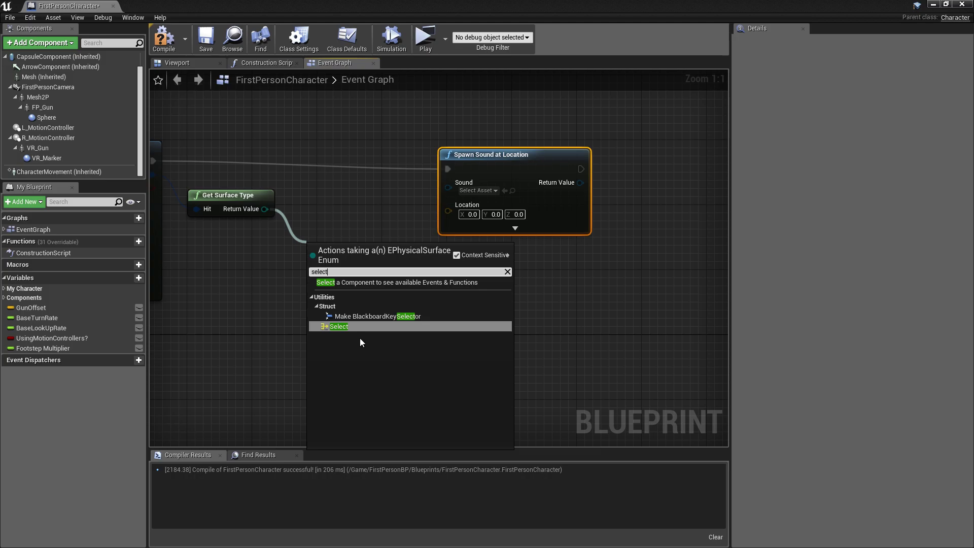
left_click(337, 327)
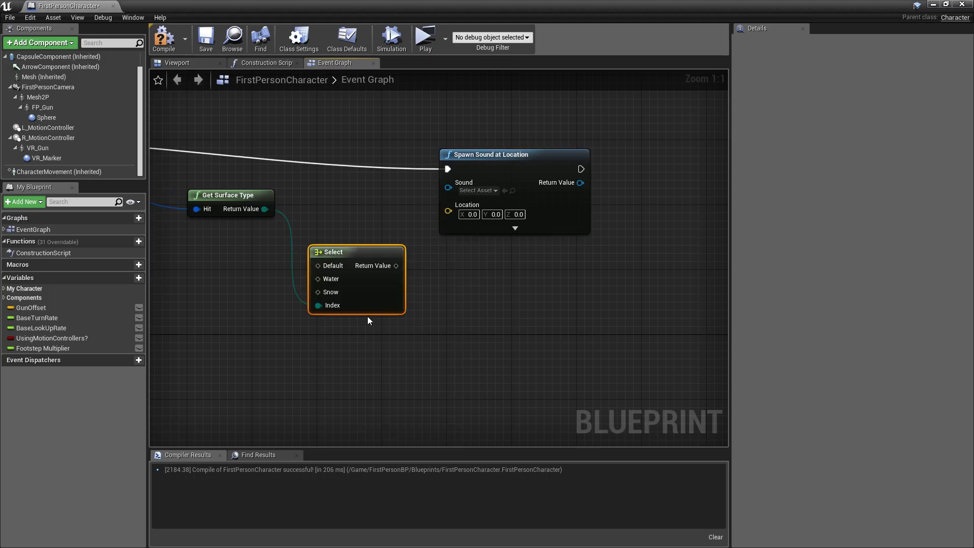
left_click_drag(349, 252, 342, 224)
left_click_drag(490, 170, 482, 138)
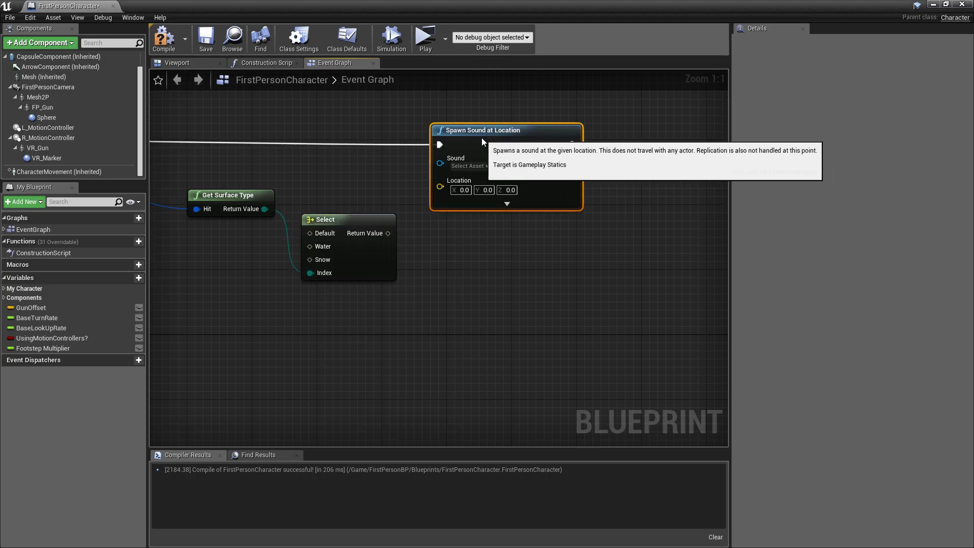
right_click_drag(483, 132, 612, 188)
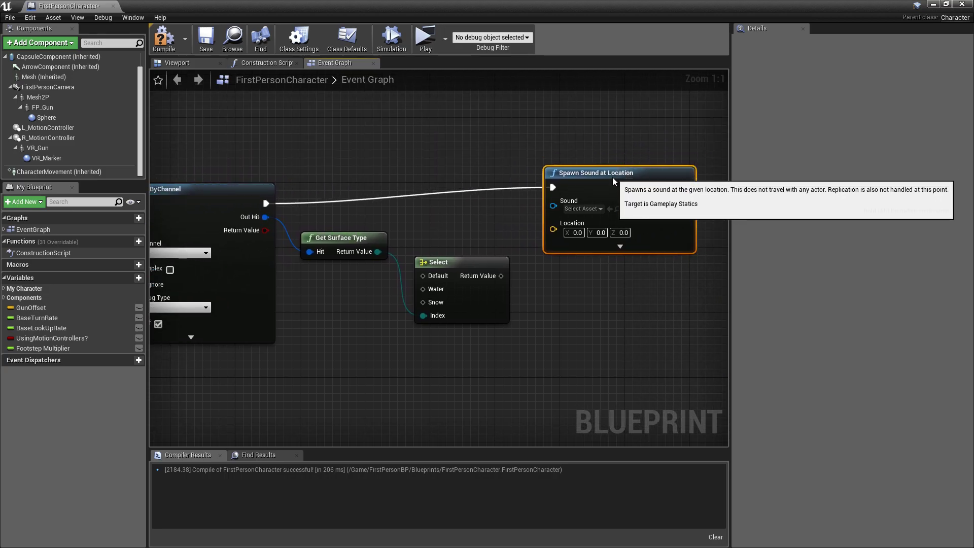
left_click_drag(613, 188, 613, 196)
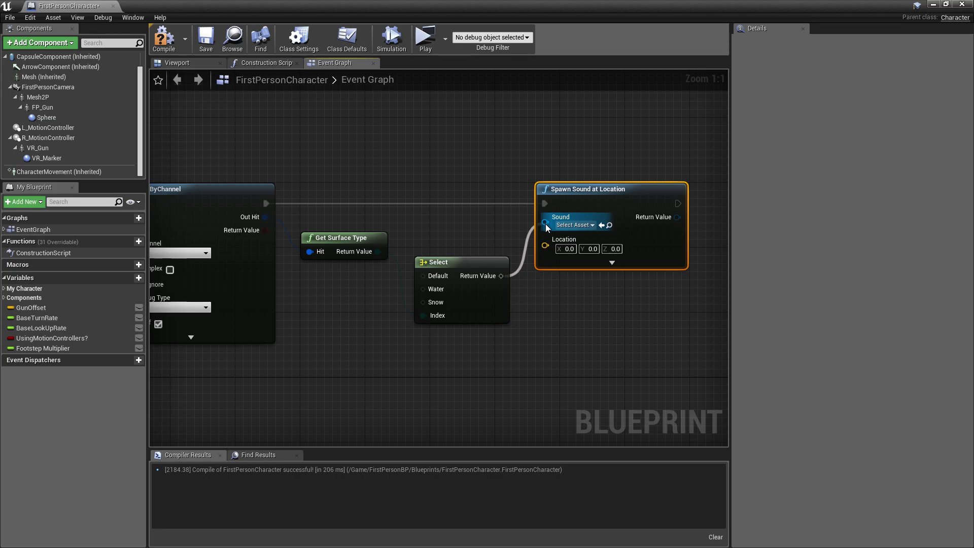
Wire Select's output into Spawn Sound's Sound pin and set Water to Footsteps_Water
left_click_drag(509, 257, 546, 223)
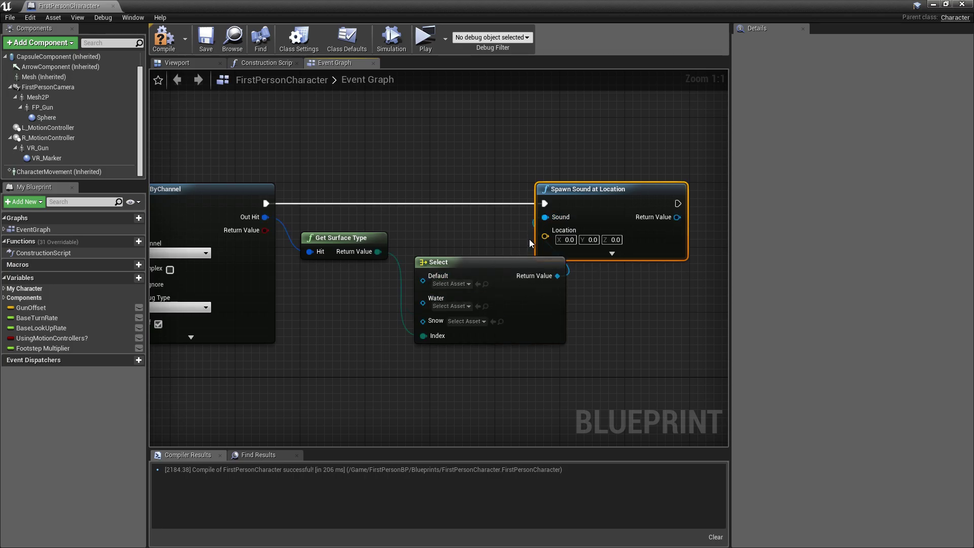
left_click(454, 306)
type("water")
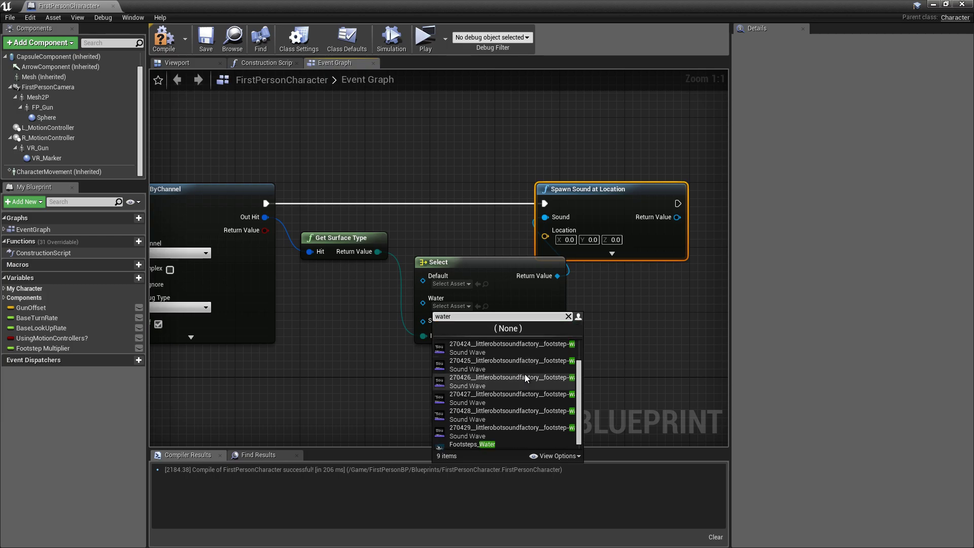
scroll(535, 441, "down", 3)
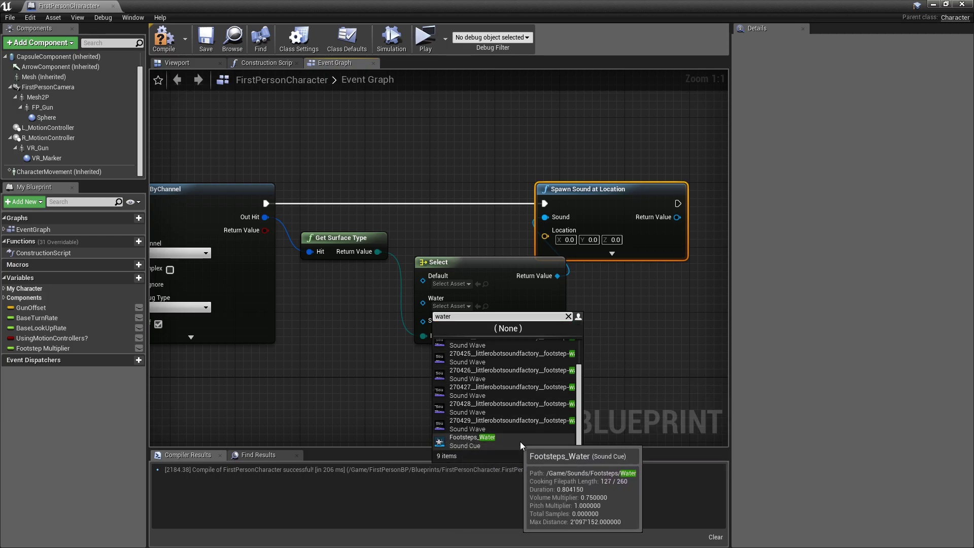
left_click(445, 442)
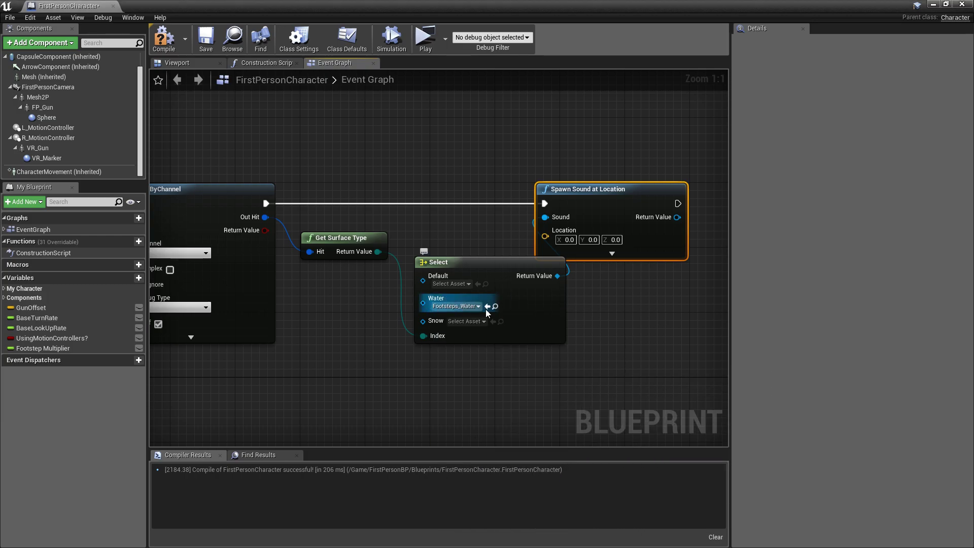
Set the Snow option to Footsteps_Snow and move Spawn Sound at Location further right
left_click(465, 321)
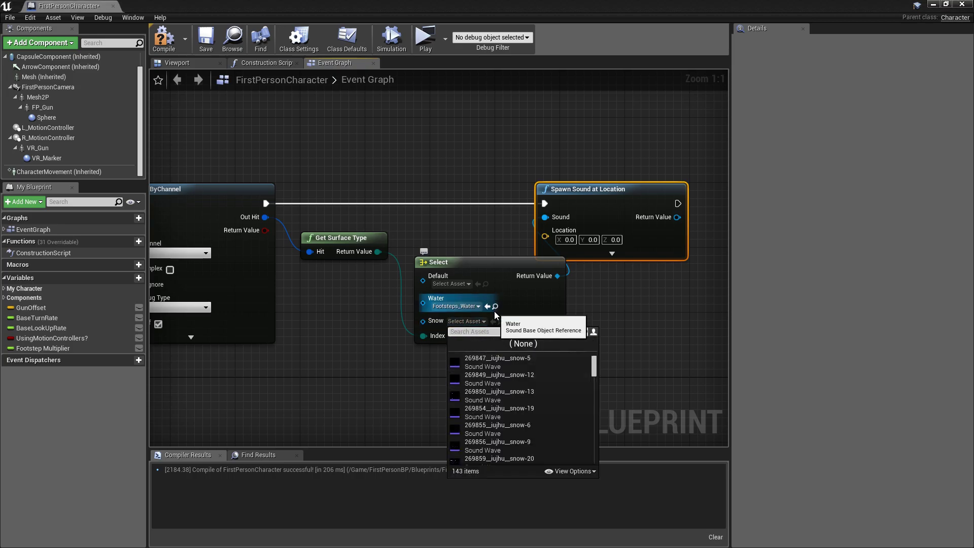
type("footste")
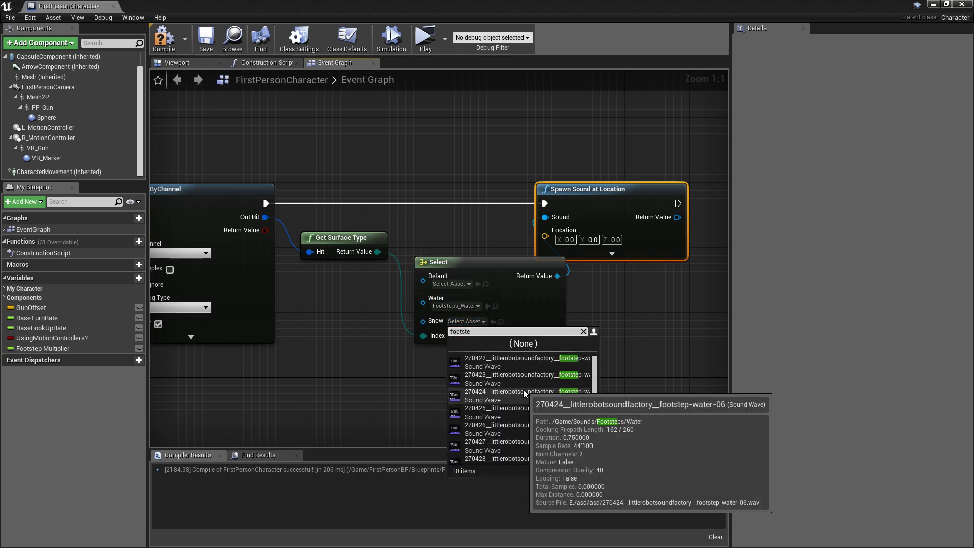
type("p snow")
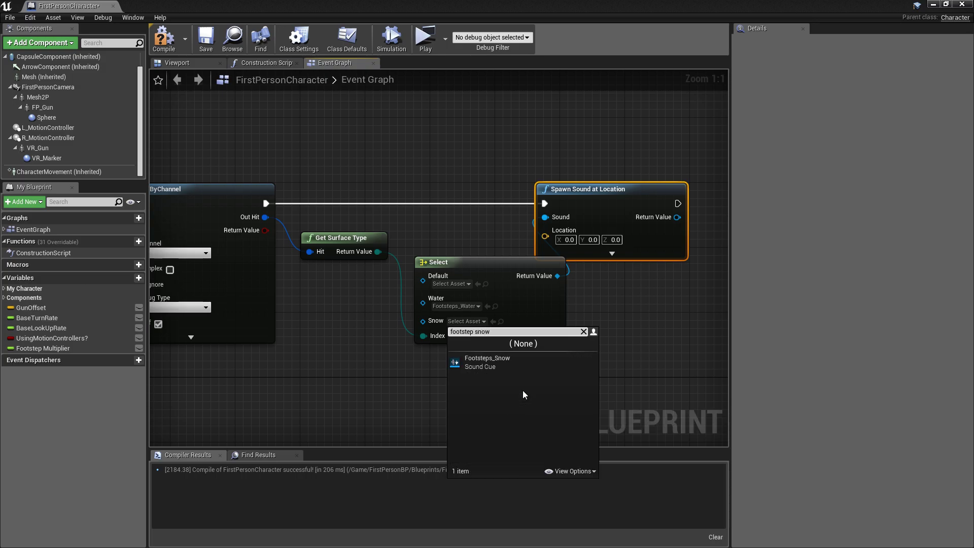
left_click(484, 358)
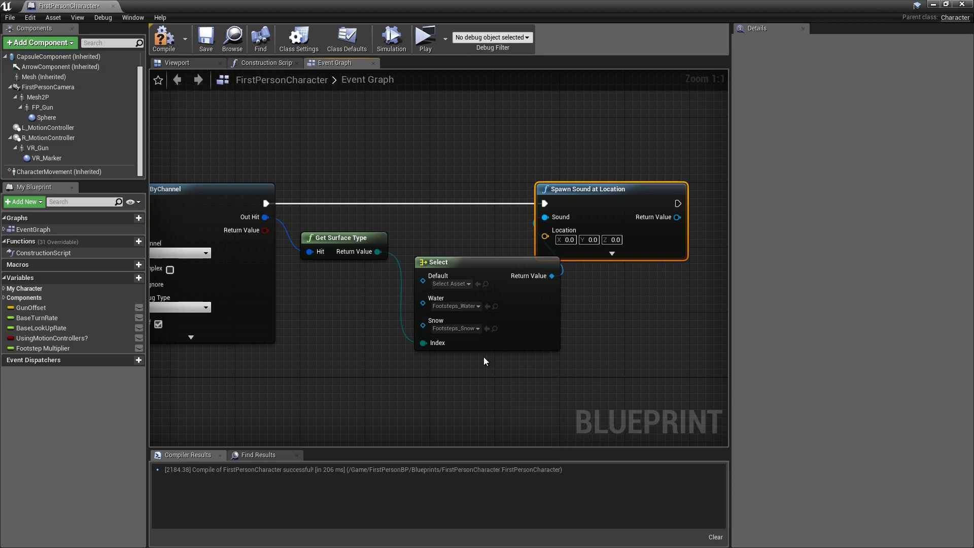
left_click_drag(664, 202, 720, 202)
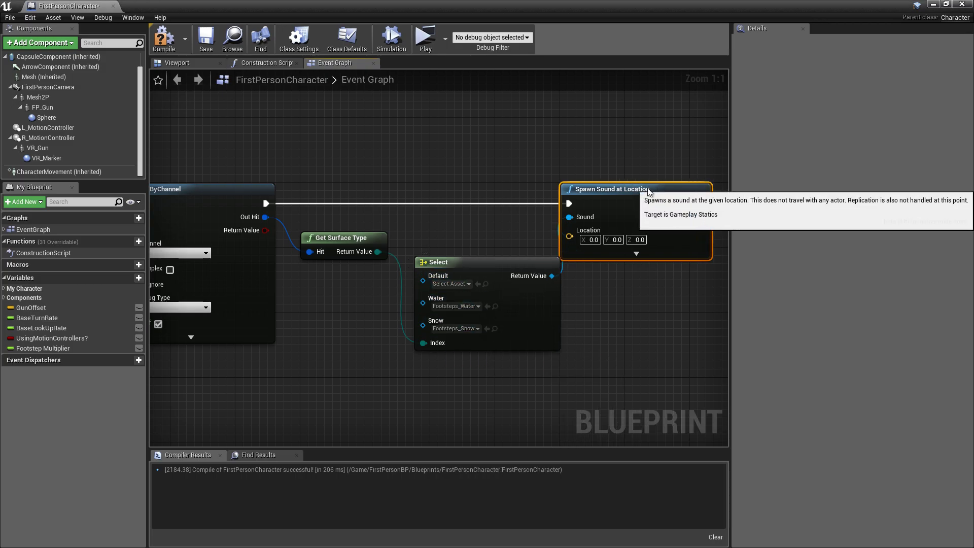
mouse_move(455, 228)
right_mouse_down()
mouse_move(495, 221)
mouse_move(484, 219)
right_mouse_up()
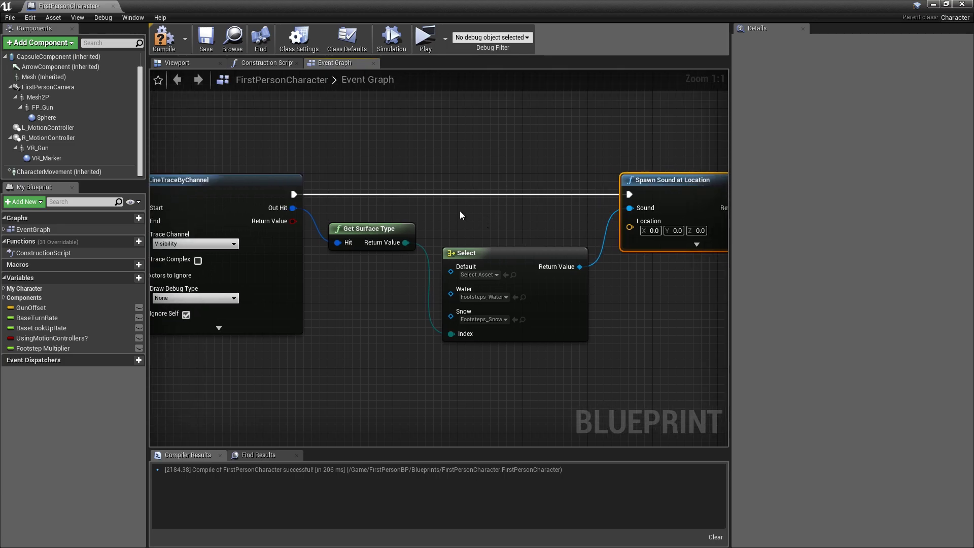
Compile the character blueprint and zoom out to survey the footstep and timeline sections
left_click(164, 45)
scroll(434, 226, "down", 1)
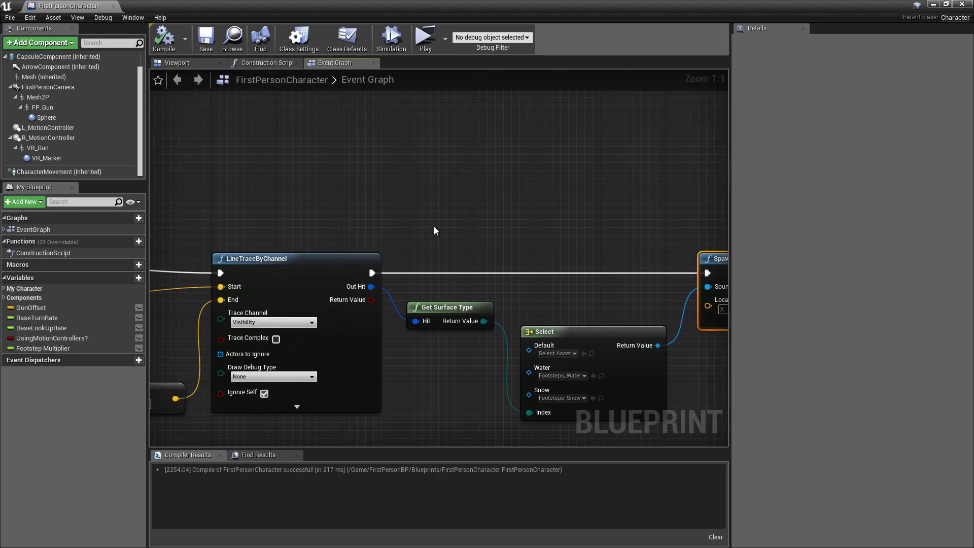
right_click_drag(366, 158, 434, 226)
scroll(434, 226, "down", 5)
right_click_drag(349, 211, 475, 225)
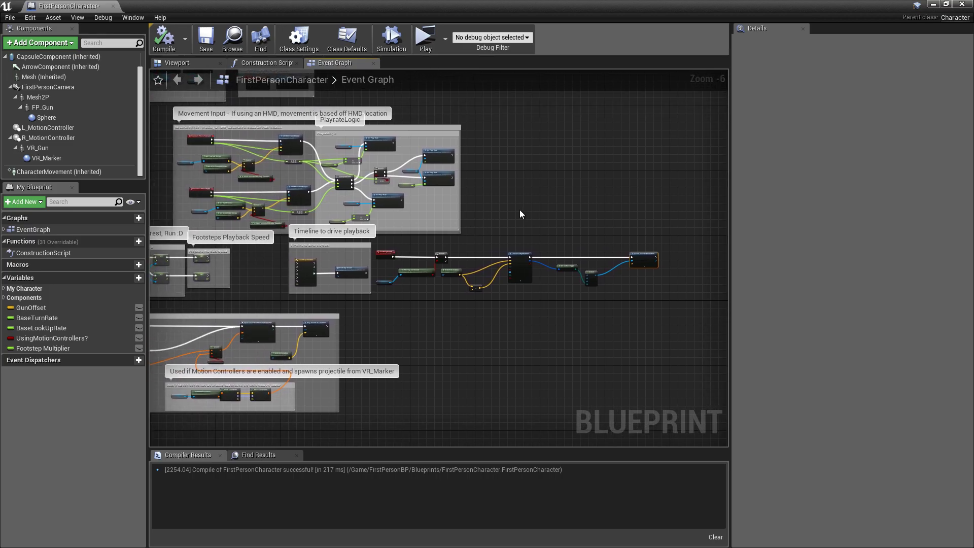
scroll(406, 155, "up", 4)
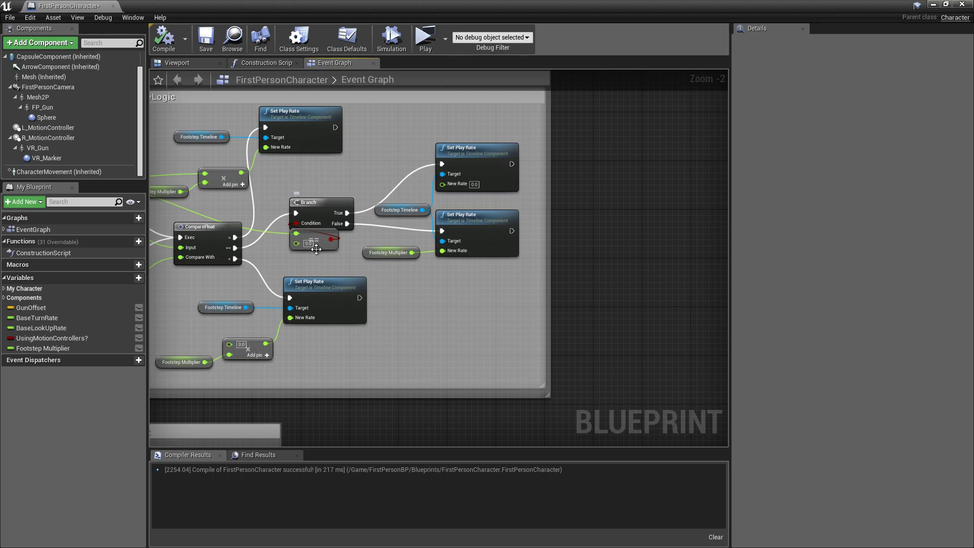
right_click_drag(317, 248, 358, 31)
scroll(470, 203, "down", 2)
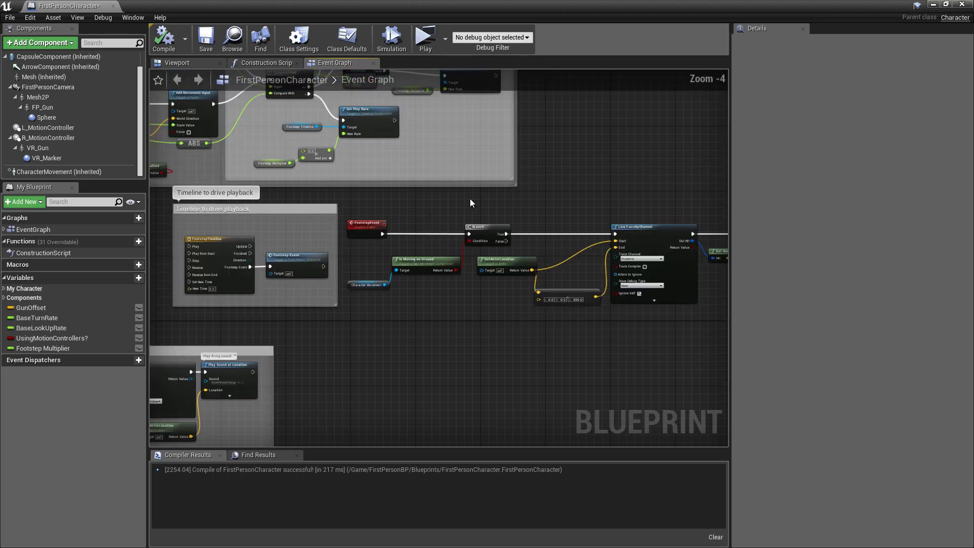
Move GetActorLocation, the vector subtraction and FootstepEvent closer to the Branch and trace
mouse_move(470, 203)
right_mouse_down()
mouse_move(388, 211)
mouse_move(469, 237)
right_mouse_up()
scroll(389, 212, "down", 1)
scroll(388, 211, "up", 2)
left_click_drag(466, 262, 506, 247)
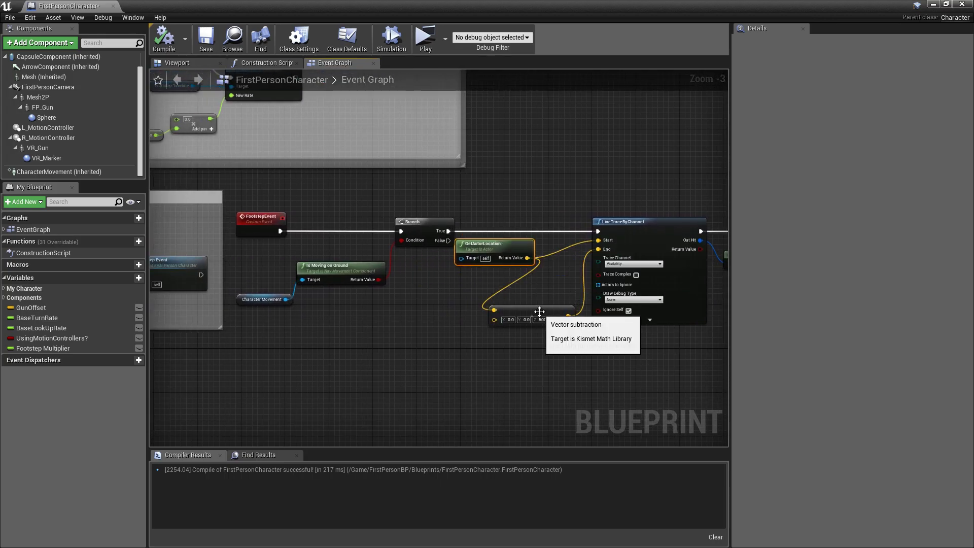
left_click_drag(538, 317, 548, 286)
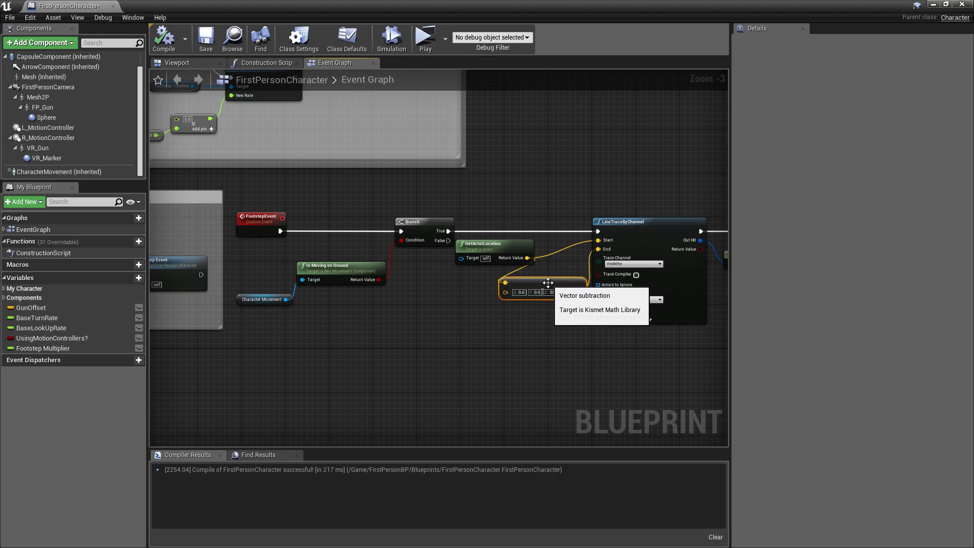
left_click_drag(270, 218, 333, 220)
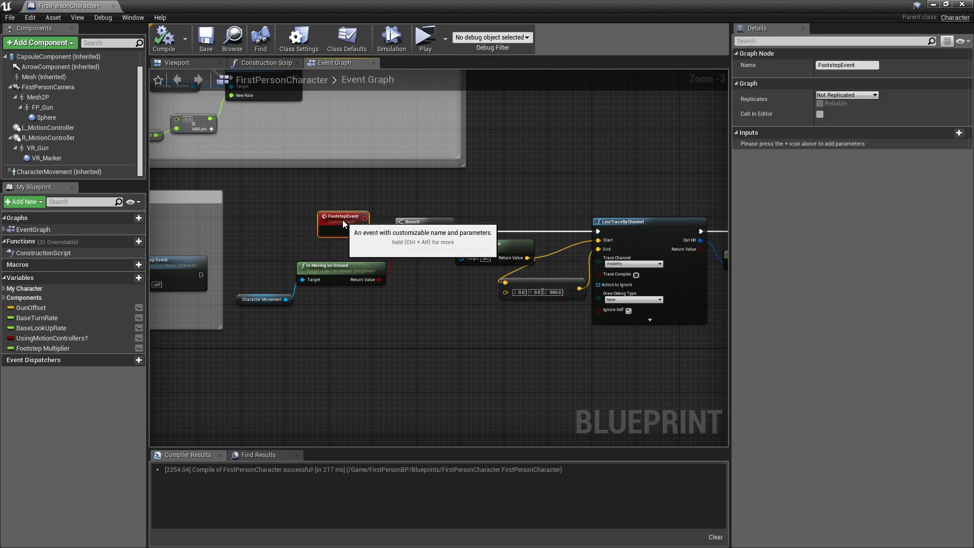
Align Is Moving on Ground beside Character Movement and box-select the whole surface-check node row
mouse_move(335, 268)
left_mouse_down()
mouse_move(363, 263)
mouse_move(357, 257)
left_mouse_up()
left_click(260, 296, "ctrl")
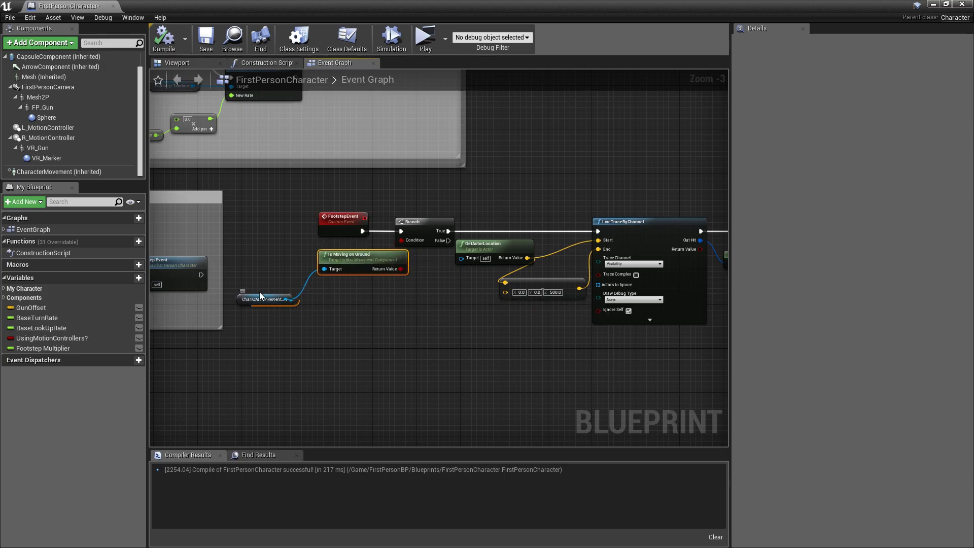
left_click(260, 297)
scroll(366, 321, "down", 1)
scroll(356, 309, "down", 1)
scroll(361, 314, "down", 1)
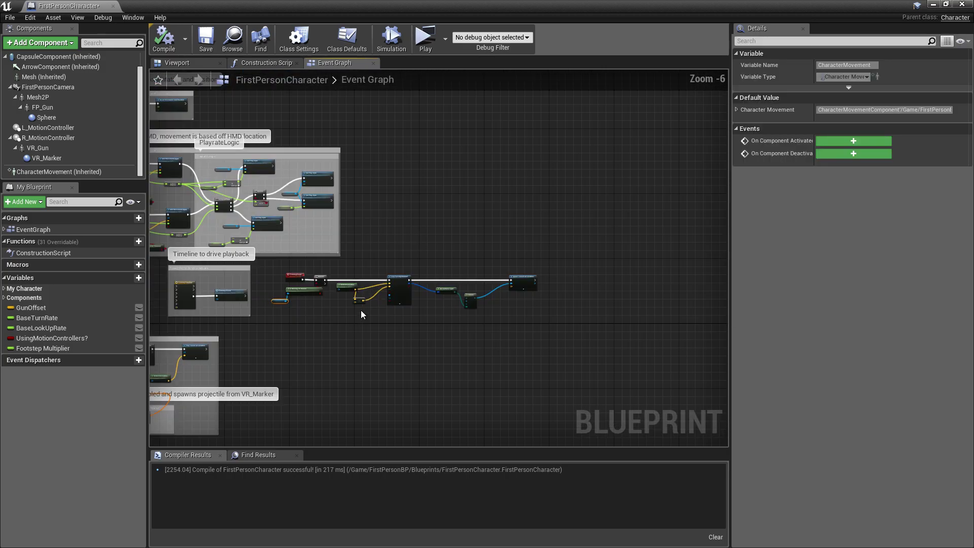
scroll(275, 319, "up", 1)
left_click_drag(275, 236, 677, 332)
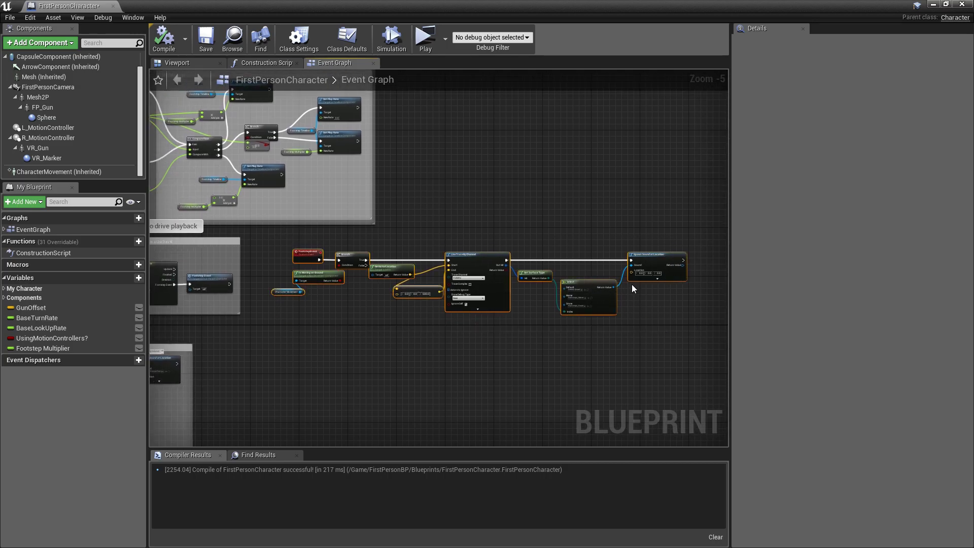
Wrap the selected nodes in a comment titled 'Check for SurfaceType' and save the blueprint
key("c")
type("Check for SurfaceTy")
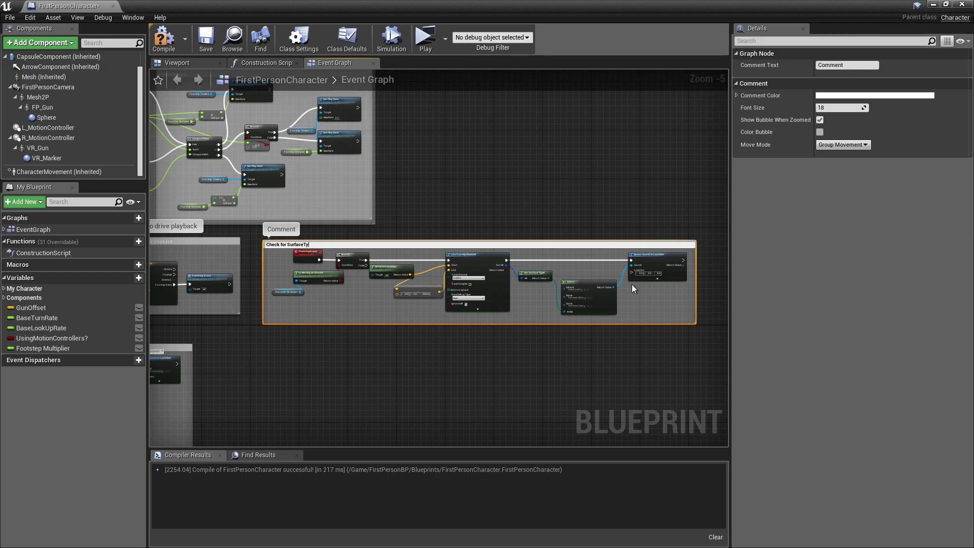
type("pe")
key("Return")
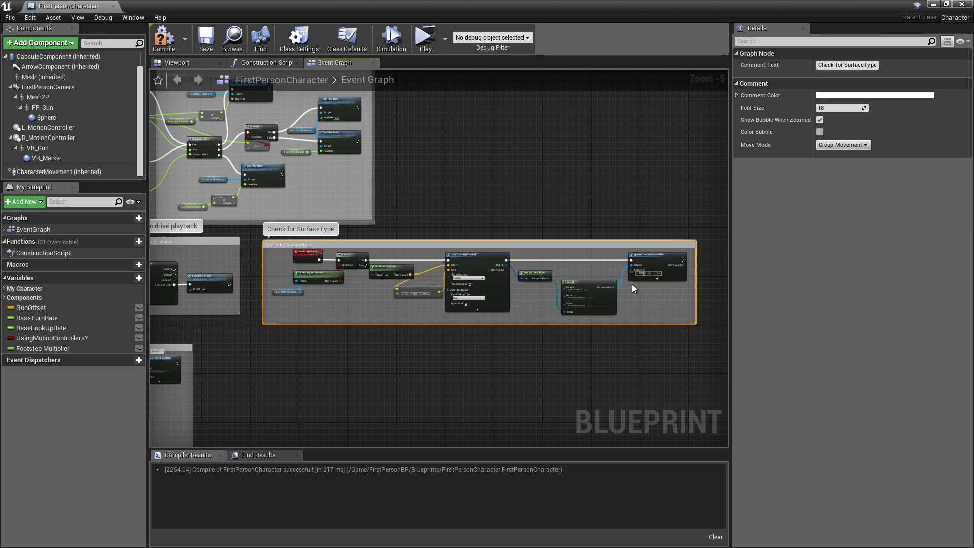
scroll(283, 243, "up", 5)
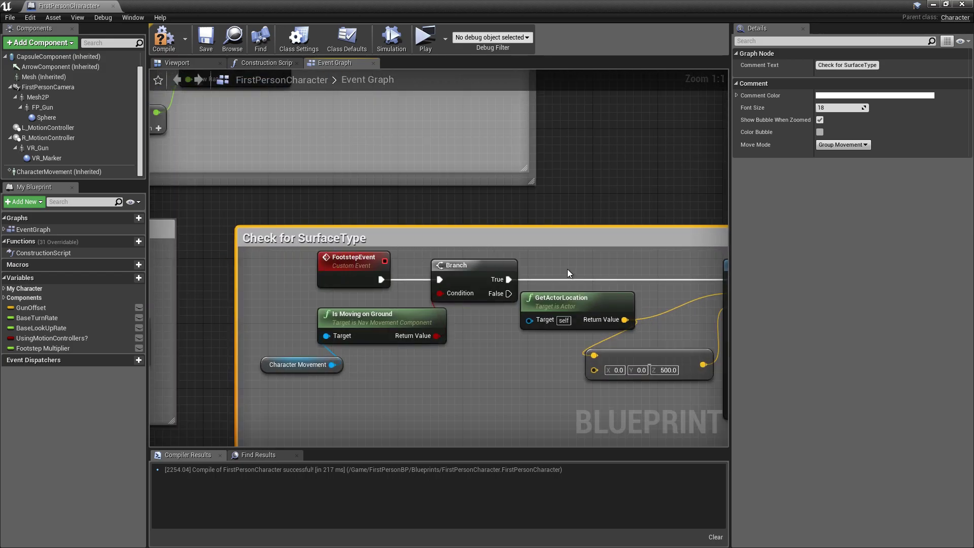
scroll(567, 269, "down", 3)
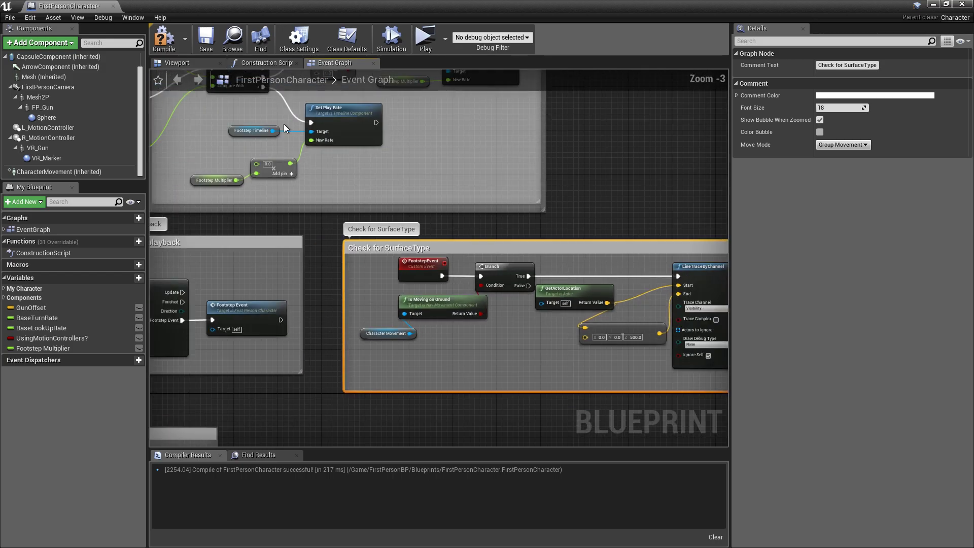
left_click(206, 39)
Close the blueprint editor and slide the Floor actor along Y to 1960
left_click(963, 5)
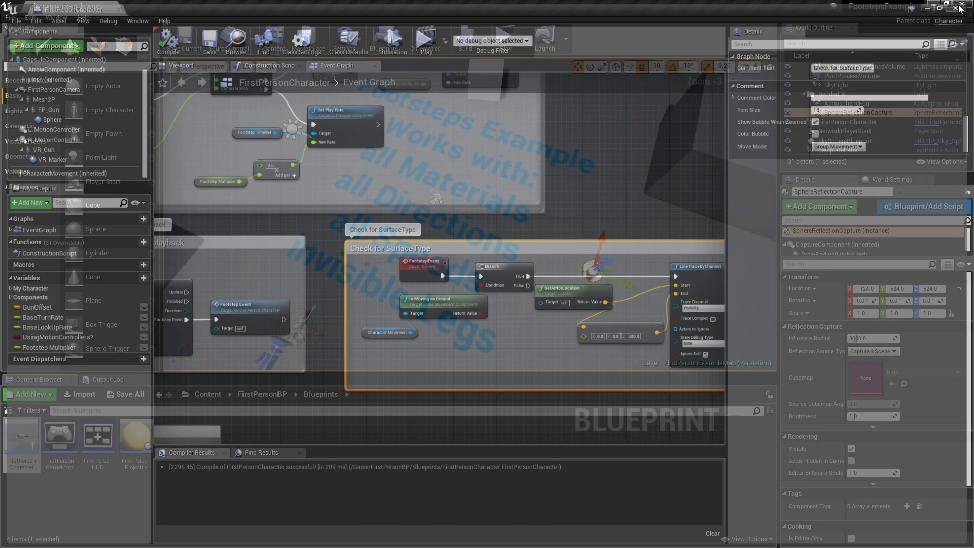
right_click_drag(470, 213, 470, 213)
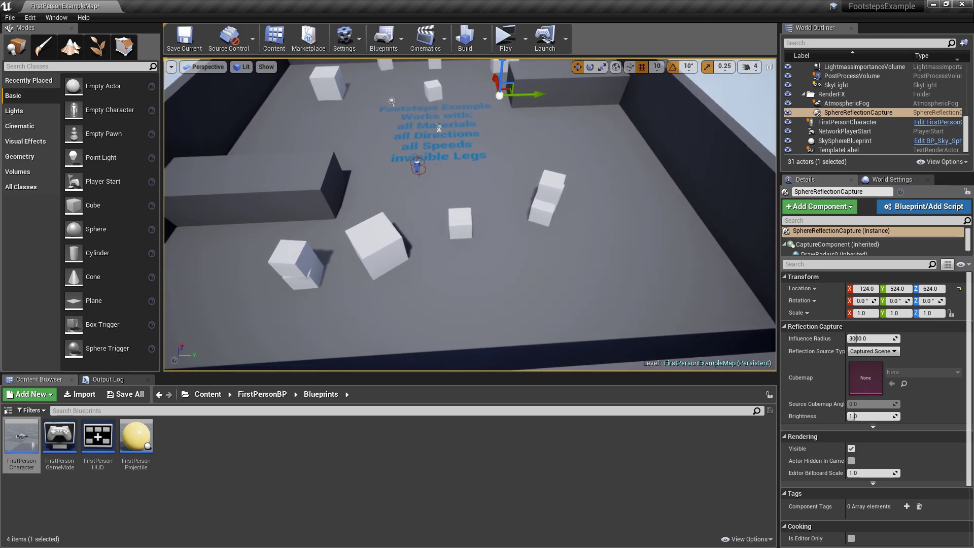
left_click(458, 215)
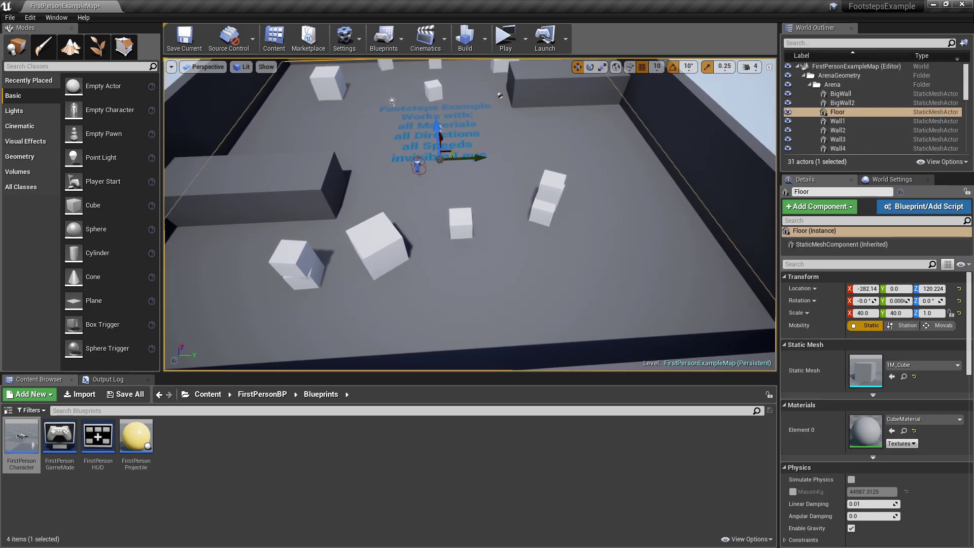
left_click_drag(471, 158, 692, 162)
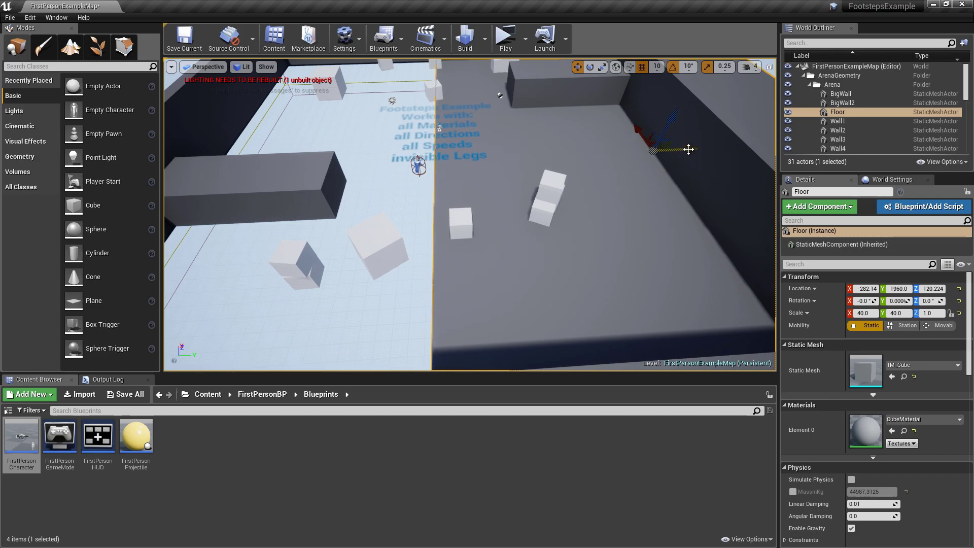
Duplicate the floor as Floor2 and move it along Y to -2000
left_click_drag(686, 154, 686, 153, "alt+shift")
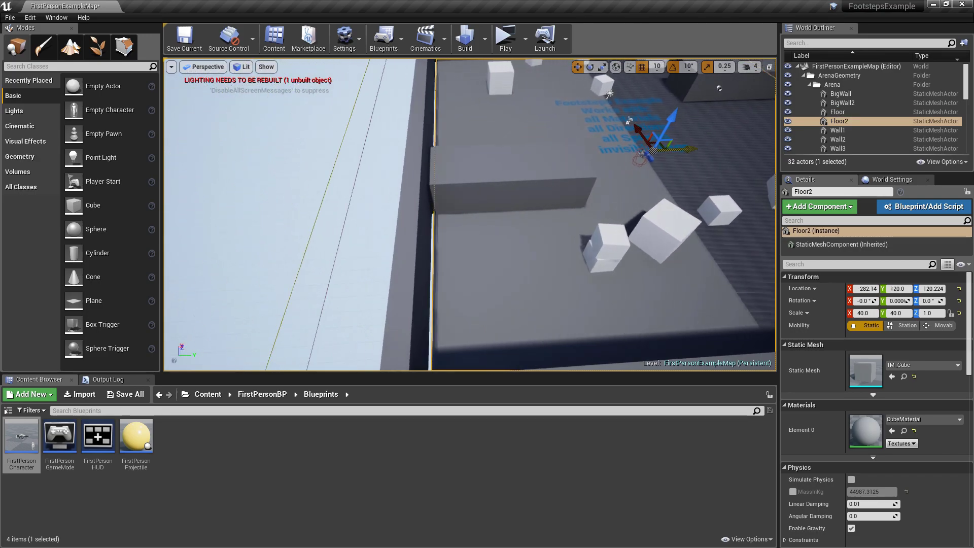
key("f")
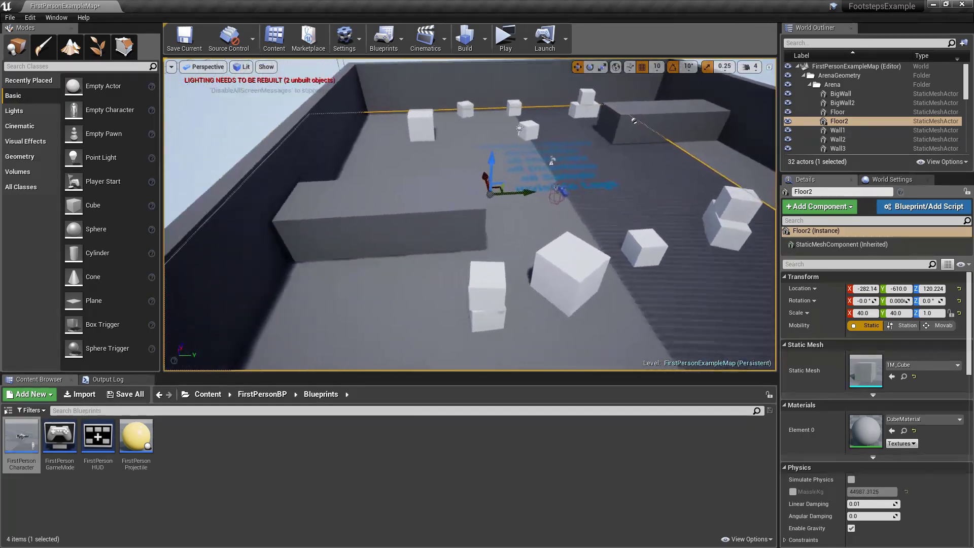
left_click_drag(498, 189, 314, 227)
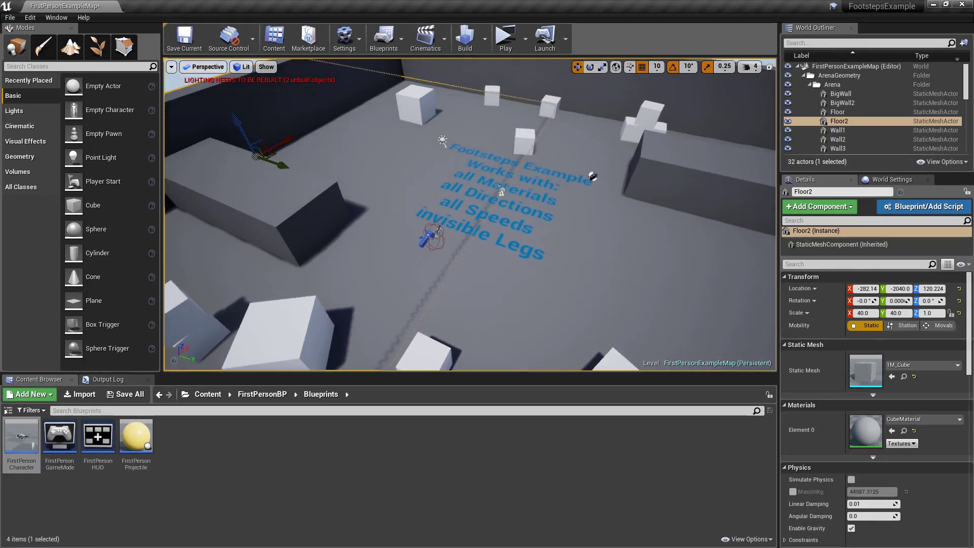
Set the Light Source mobility to Movable, reselect Floor, and browse to the Content root
left_click(444, 146)
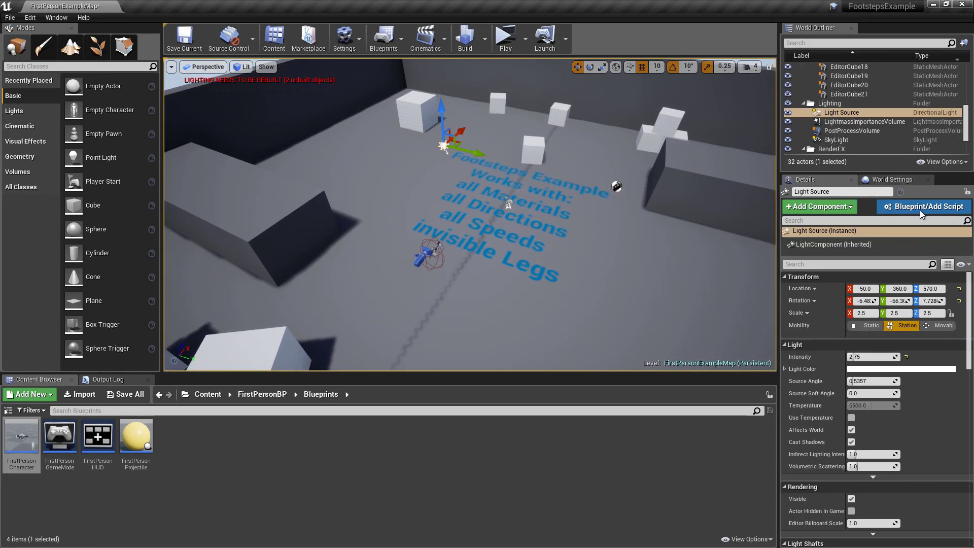
left_click(939, 325)
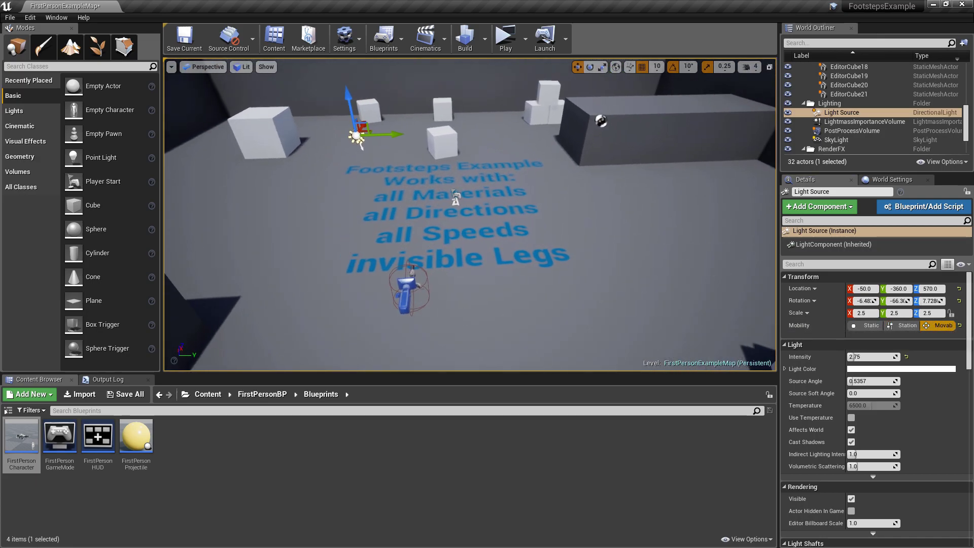
left_click(634, 305)
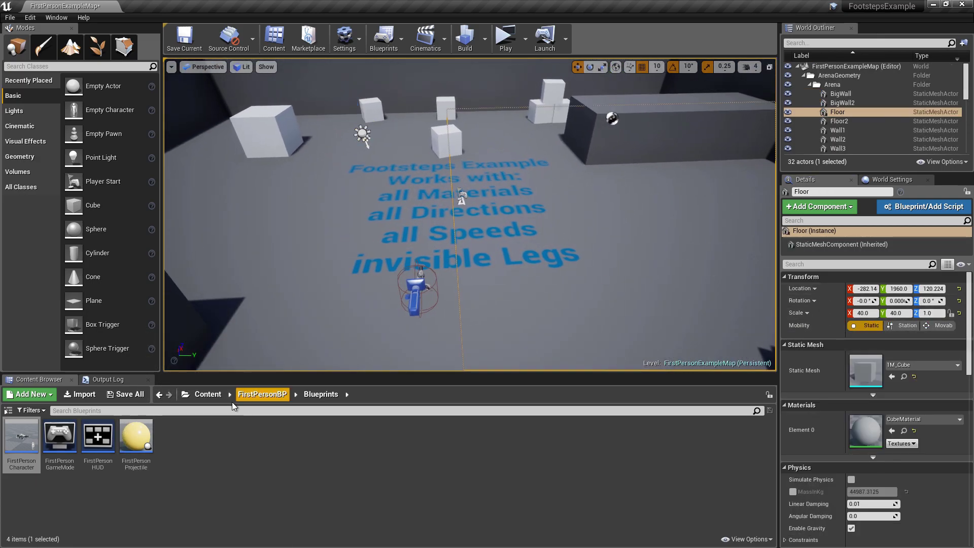
left_click(208, 394)
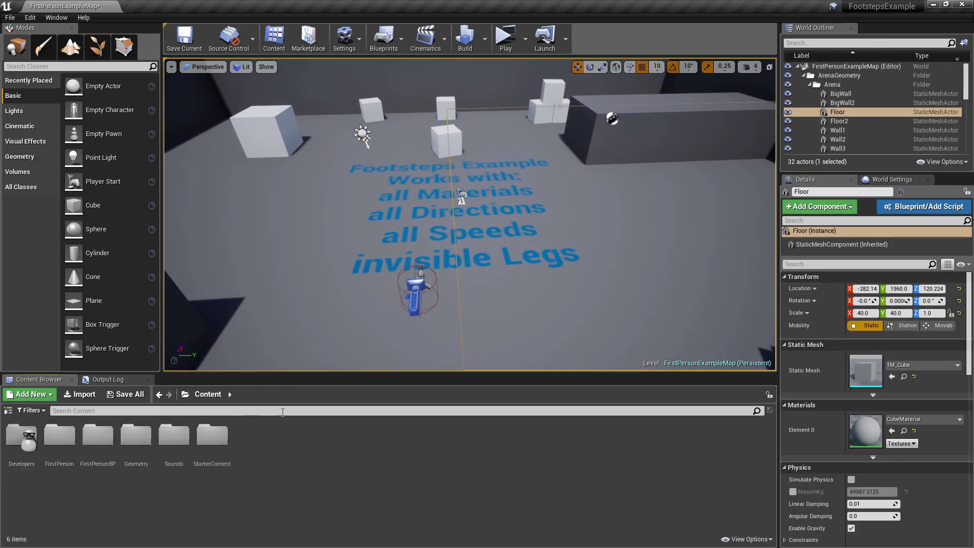
Assign M_Basic_Wall from StarterContent > Materials to the Floor's Element 0 material
double_click(215, 439)
double_click(212, 437)
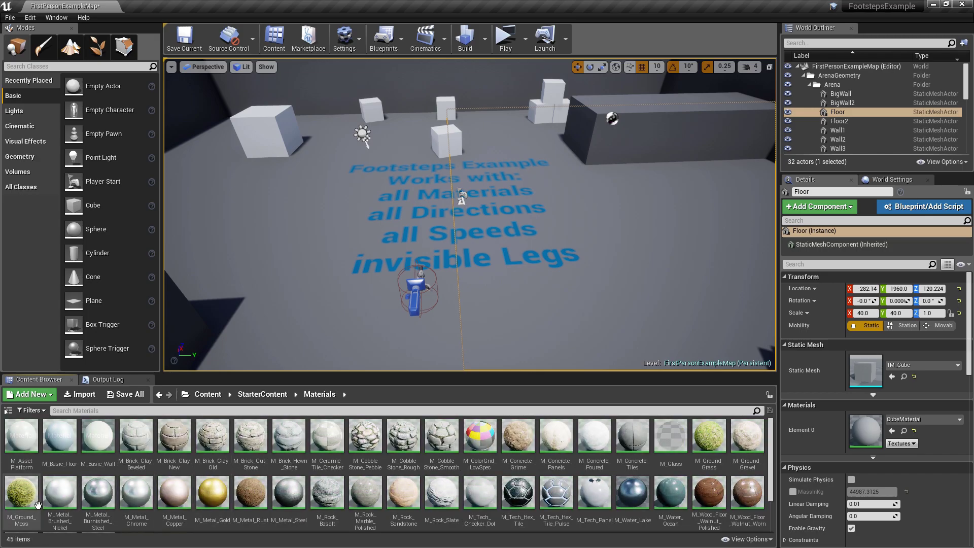
left_click(96, 444)
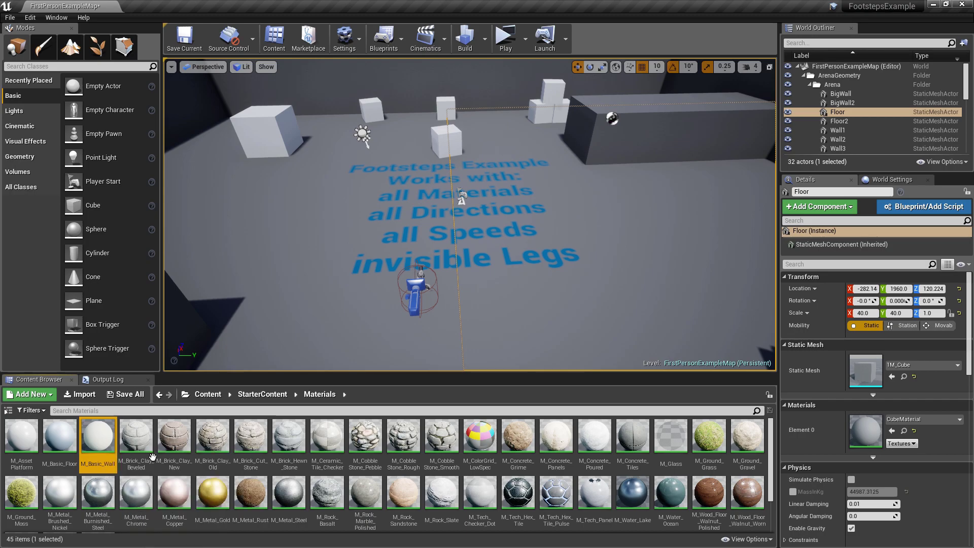
left_click(893, 430)
Assign M_Water_Lake to Floor2's material, making that half dark blue
scroll(386, 475, "down", 1)
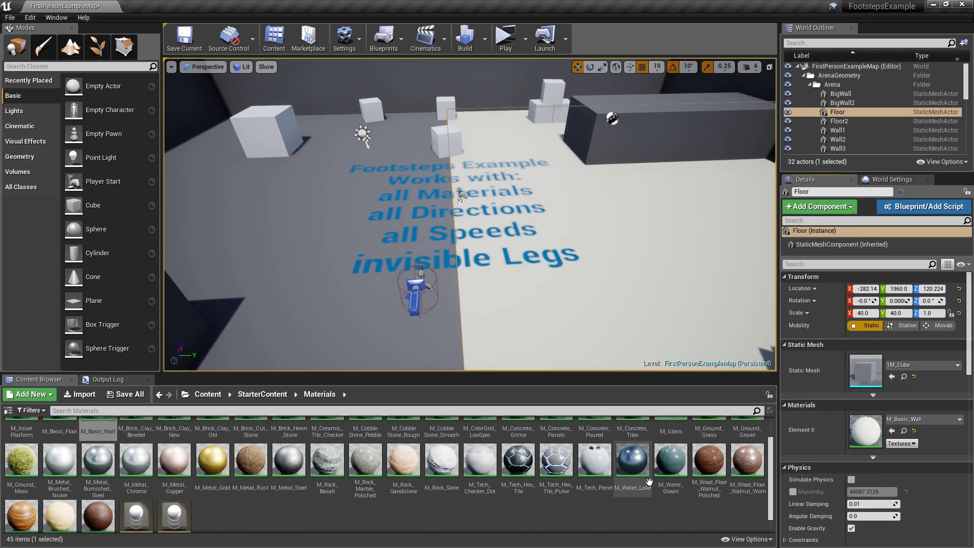
left_click(632, 459)
left_click(305, 305)
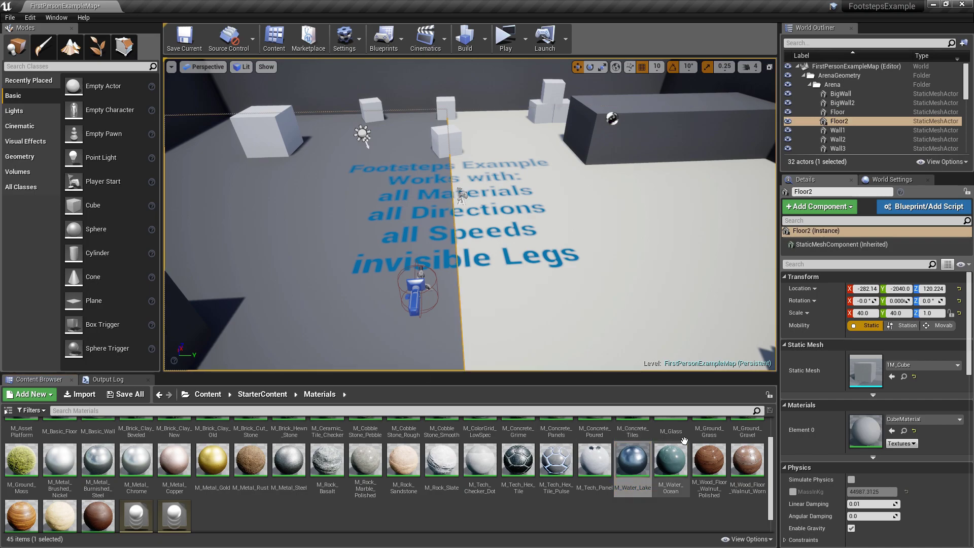
left_click(892, 431)
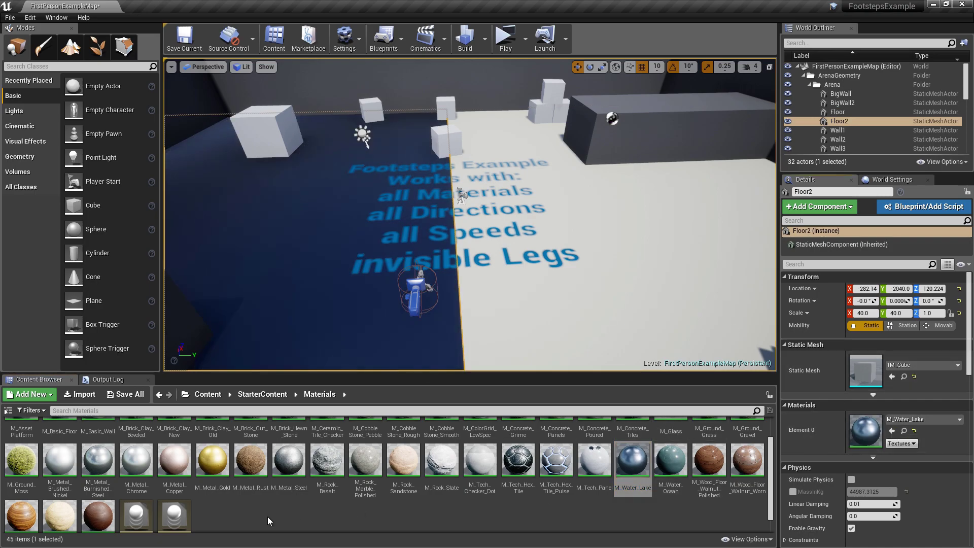
right_click_drag(486, 293, 559, 292)
right_click_drag(486, 293, 583, 293)
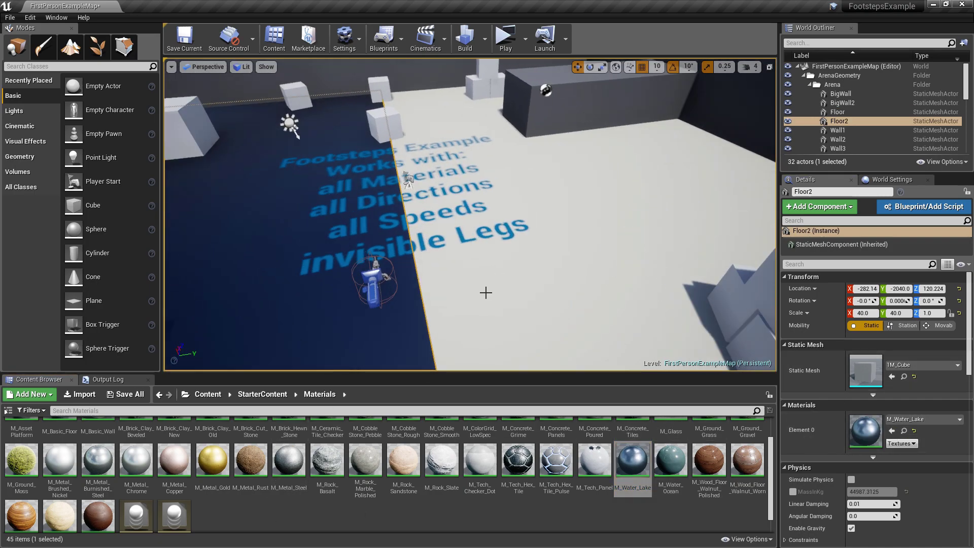
Move FirstPersonCharacter along Y to 1330 onto the white floor and rotate it
left_click(377, 287)
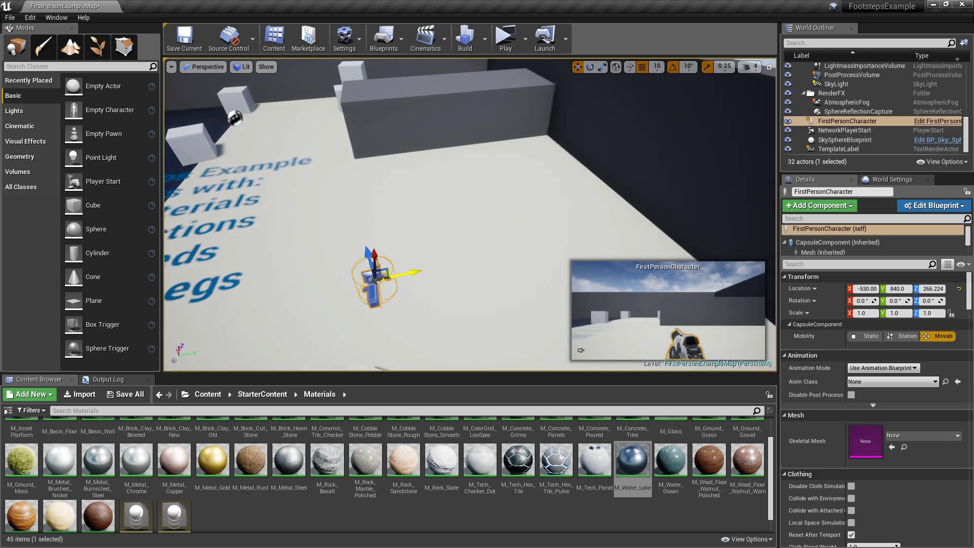
mouse_move(416, 272)
left_mouse_down("shift")
mouse_move(387, 293)
mouse_move(521, 355)
left_mouse_up("shift")
key("e")
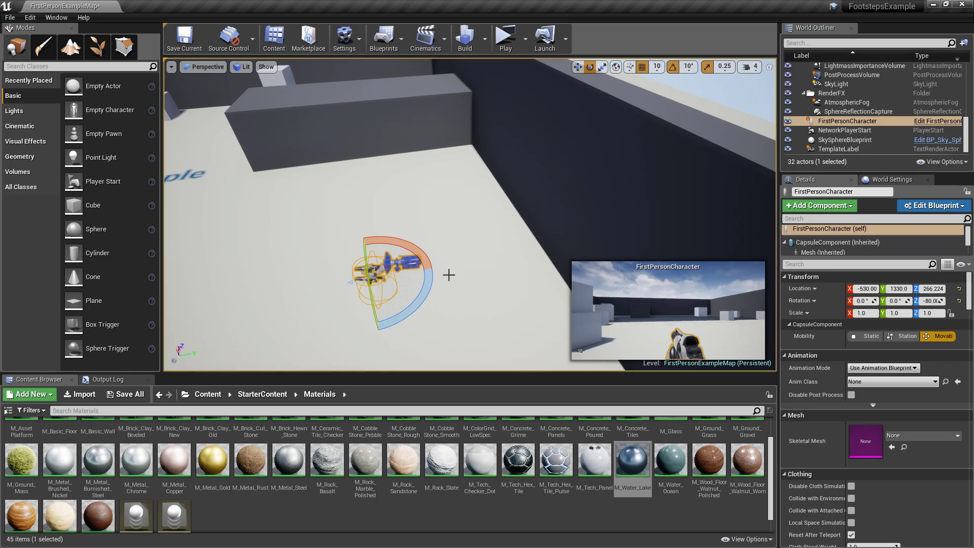
right_click_drag(449, 275, 431, 272)
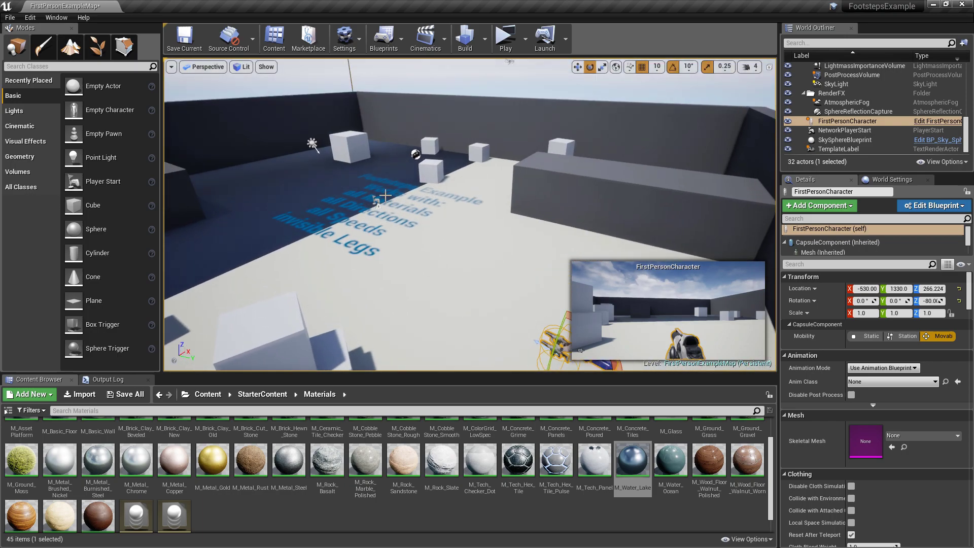
Move NetworkPlayerStart along Y to 1543.55, then launch a Standalone Game preview
left_click(377, 199)
key("w")
left_click_drag(385, 206, 340, 229)
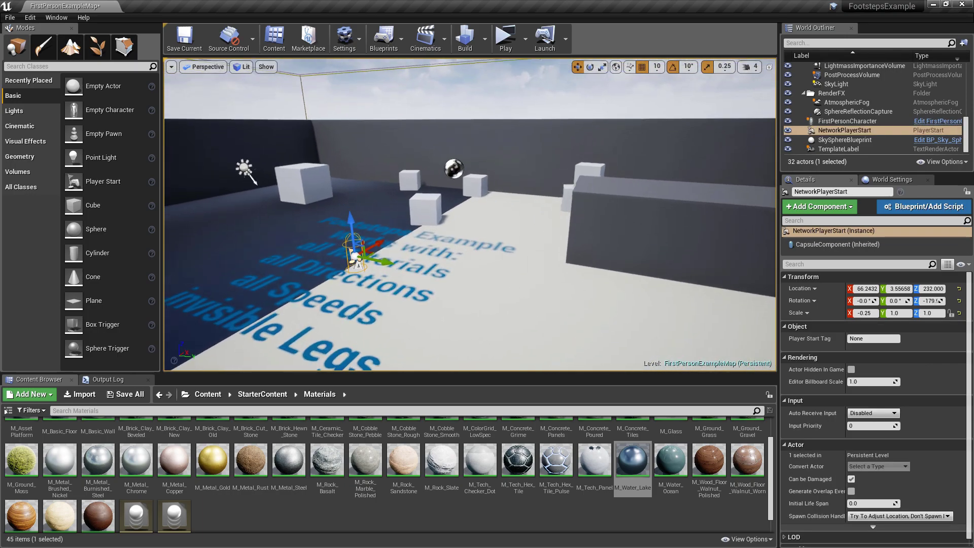
key("f")
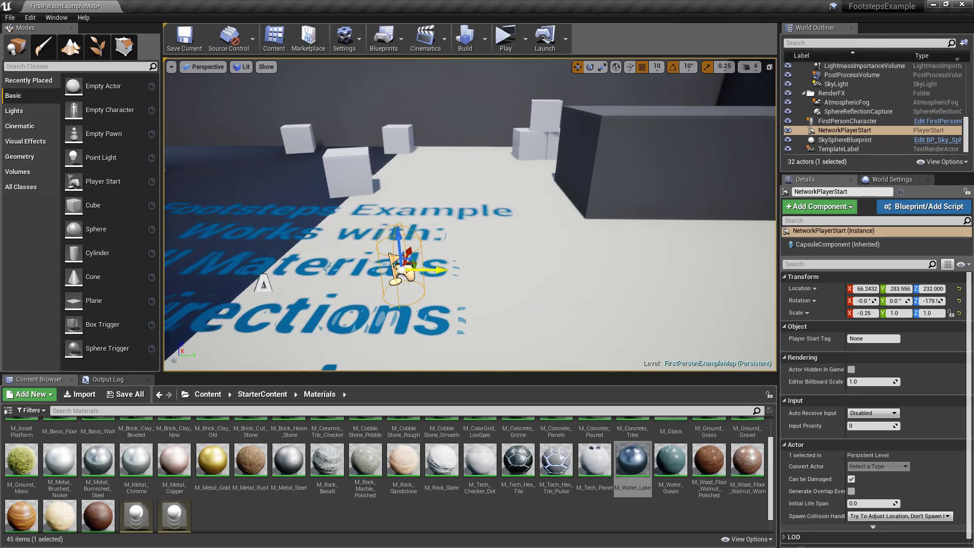
left_click_drag(436, 270, 436, 270, "shift")
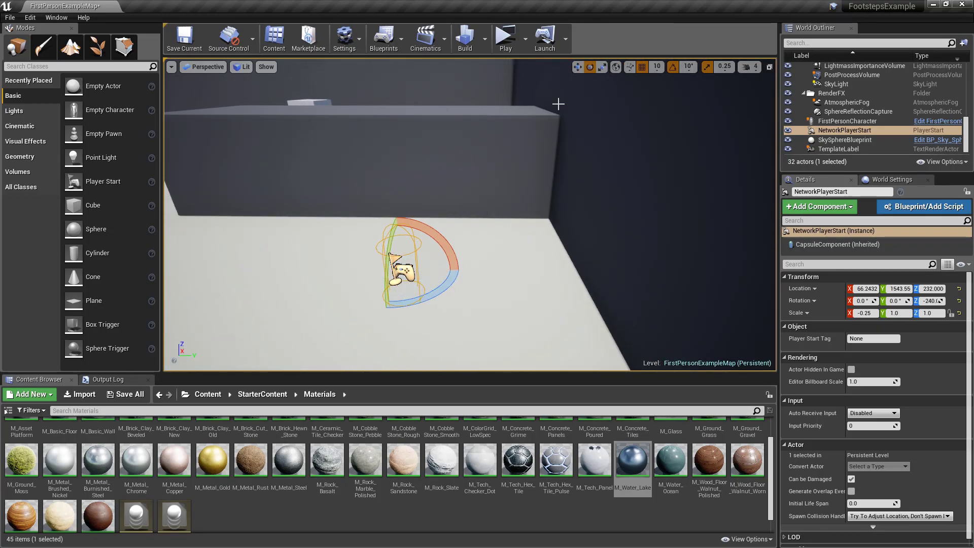
left_click(505, 44)
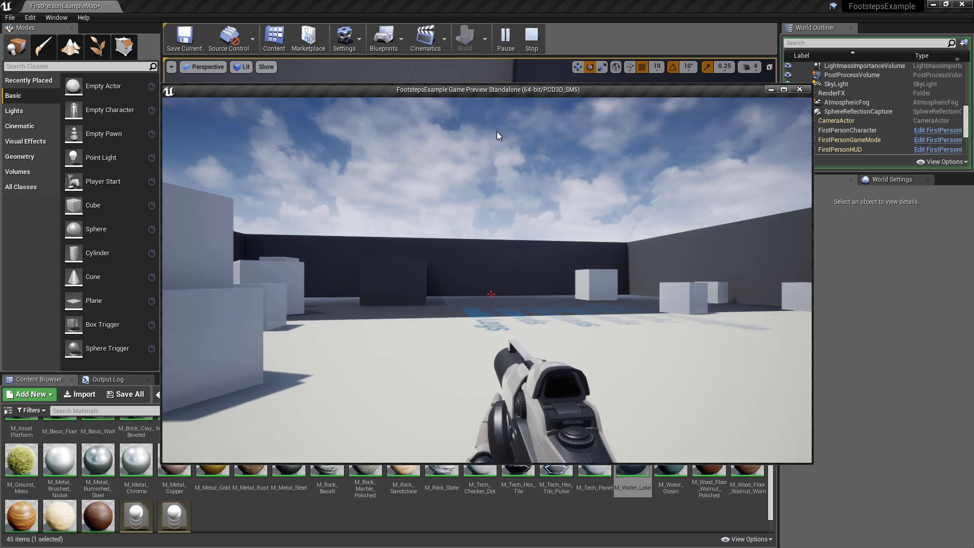
In the maximized preview, walk from the white floor onto the blue floor, then exit with Esc
double_click(509, 90)
left_click(510, 90)
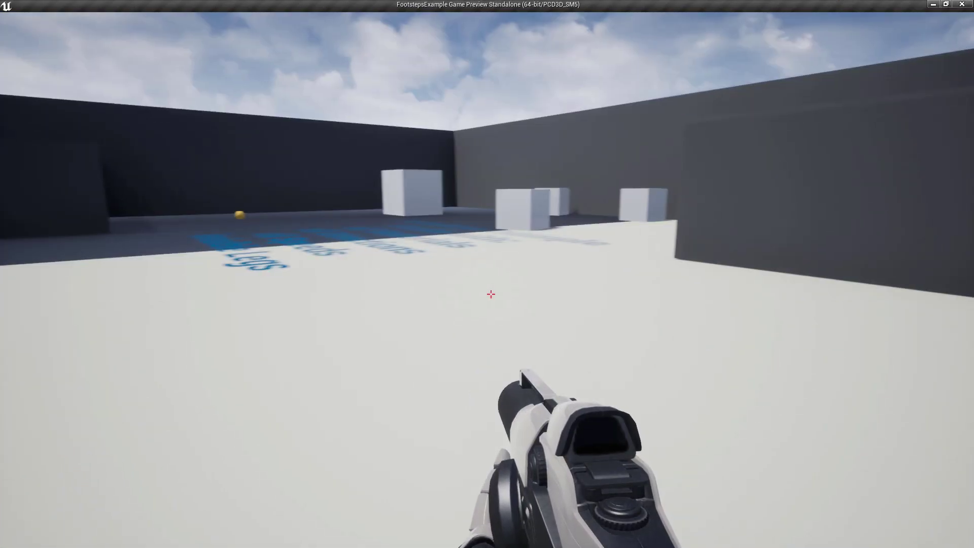
key("w")
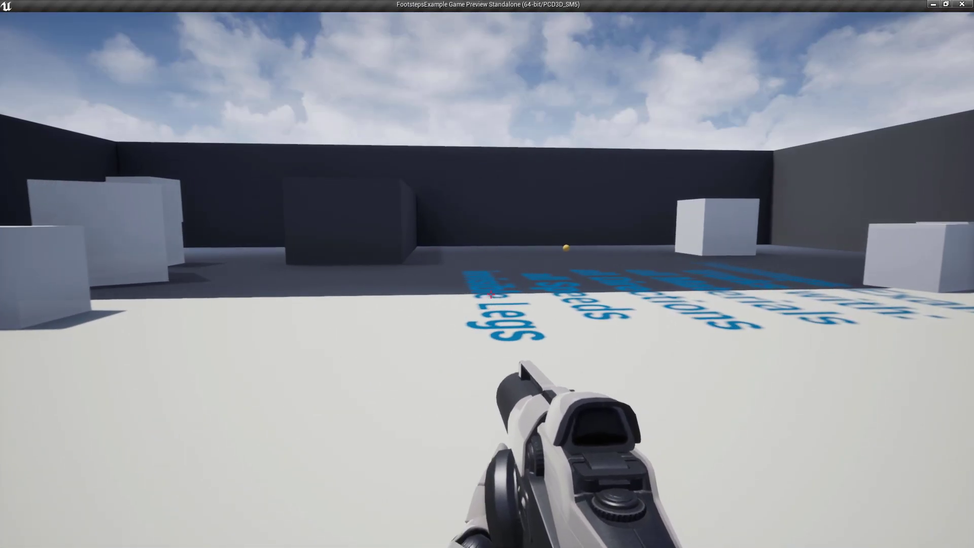
key("w")
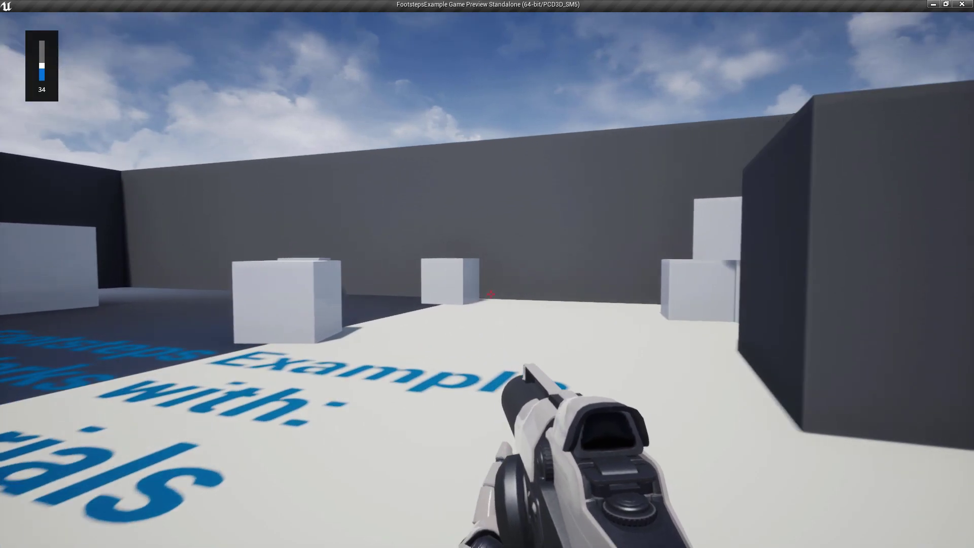
key("w")
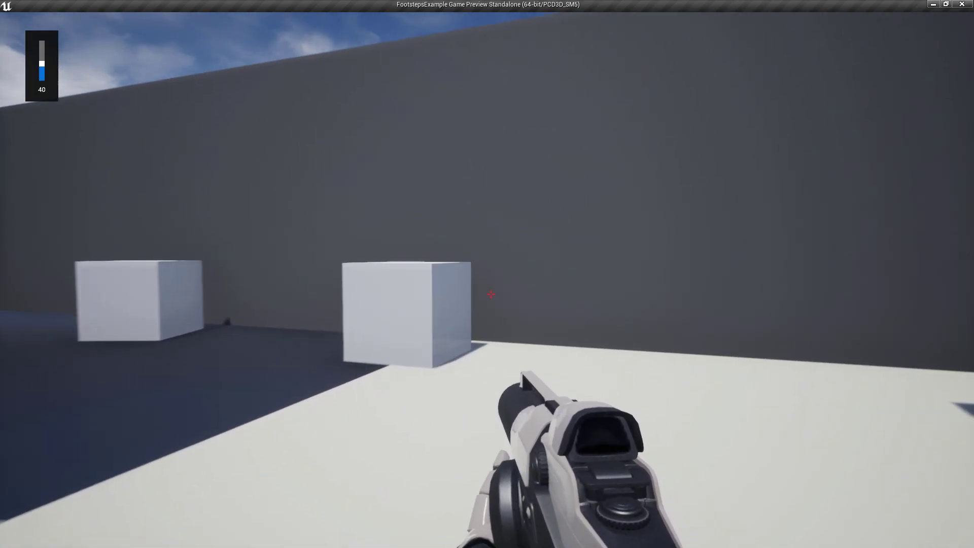
key("w")
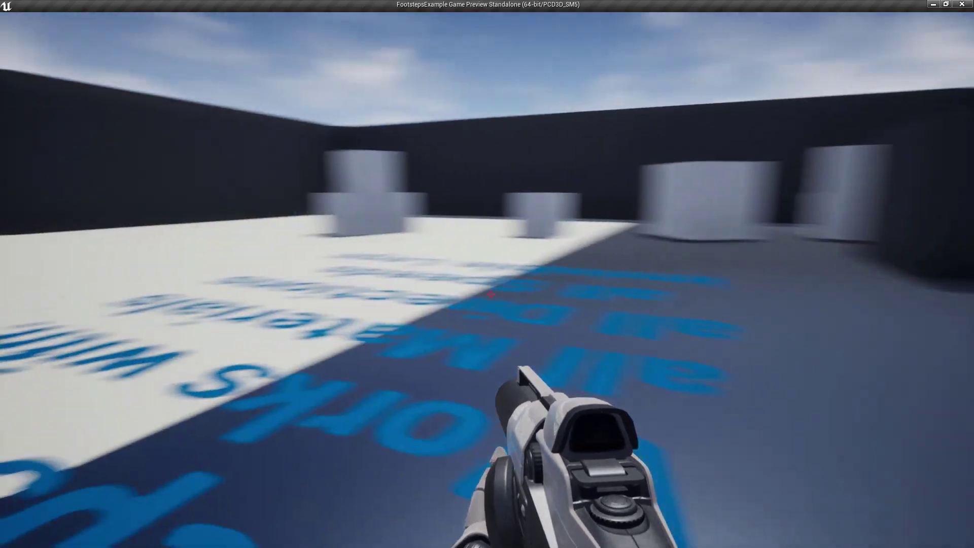
key("Escape")
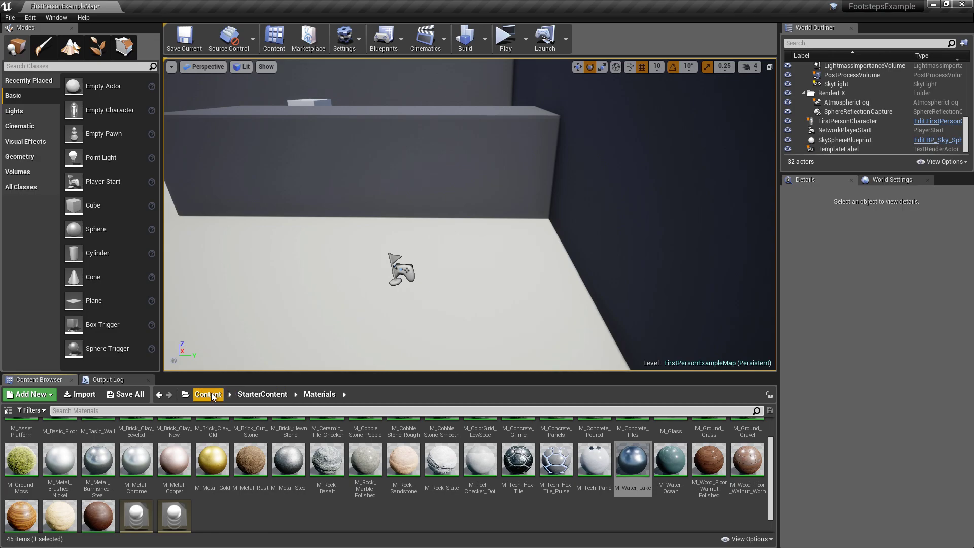
Browse Content > FirstPersonBP > Blueprints and open the FirstPersonCharacter Blueprint
left_click(419, 517)
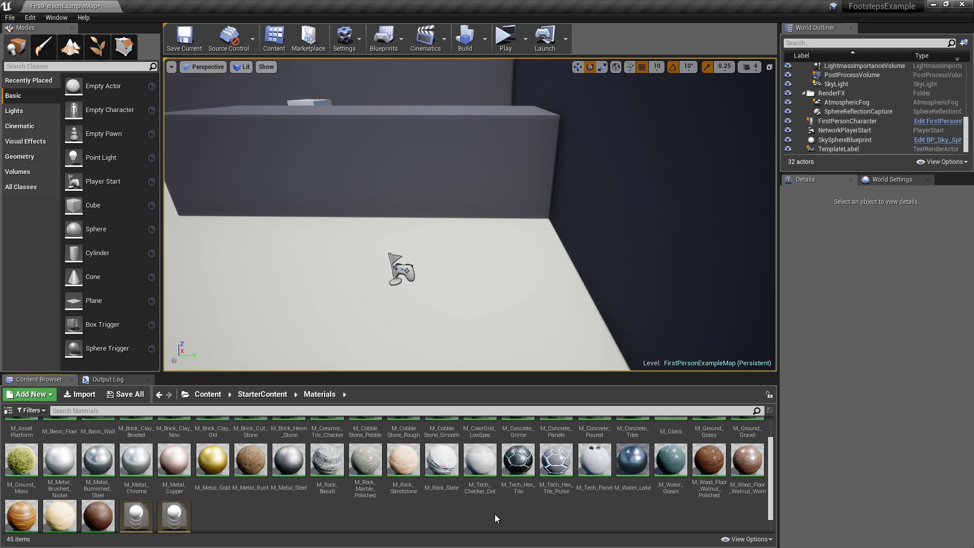
scroll(497, 518, "up", 1)
left_click(208, 394)
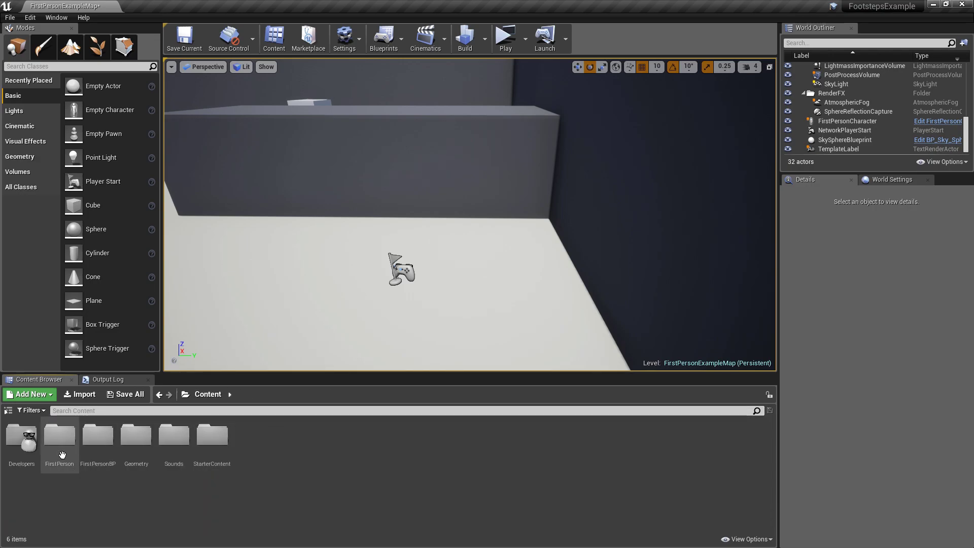
left_click(110, 444)
double_click(98, 436)
double_click(21, 435)
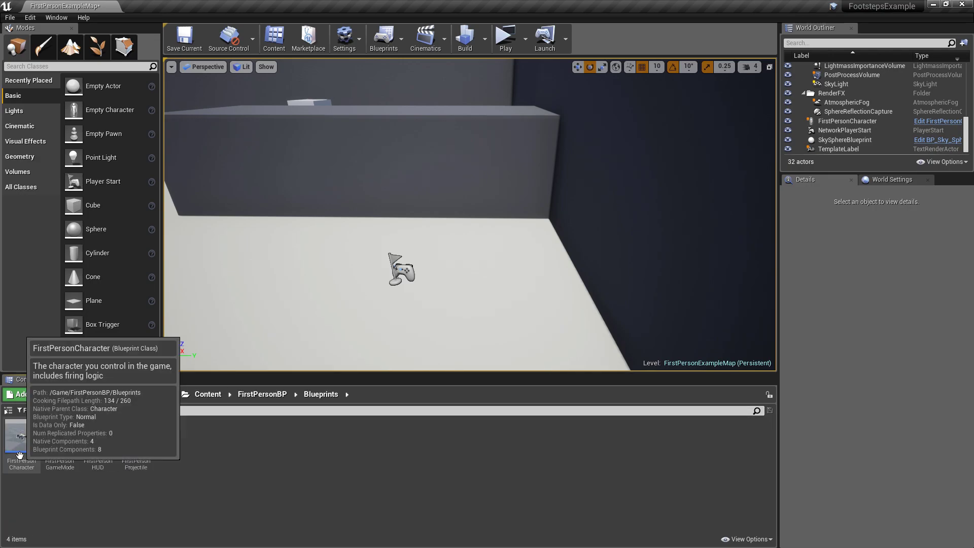
double_click(21, 437)
scroll(466, 233, "down", 2)
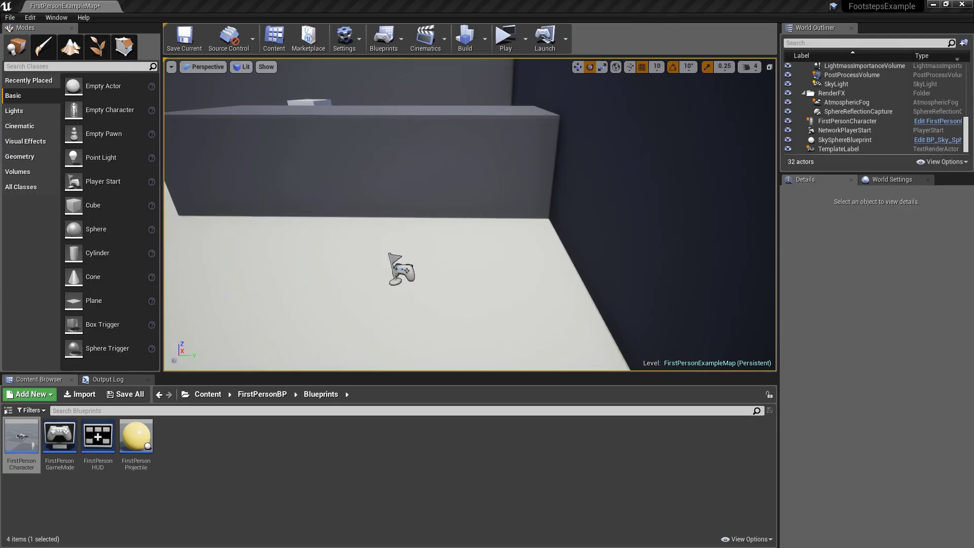
left_click(506, 40)
double_click(500, 89)
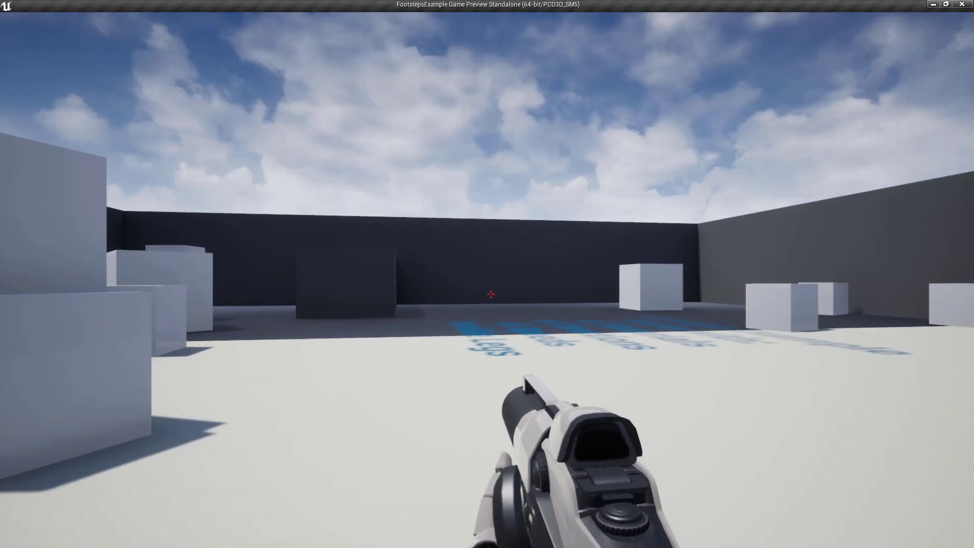
key("w")
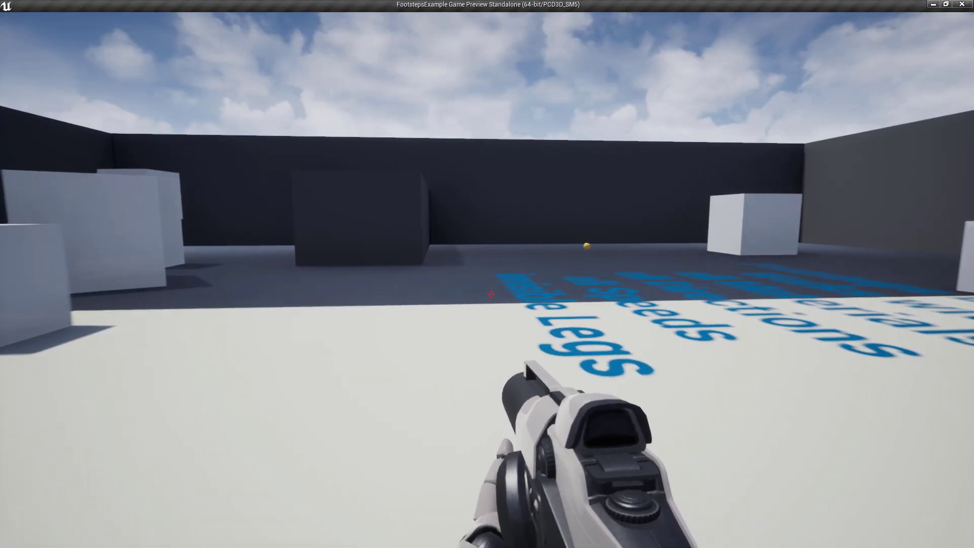
key("w")
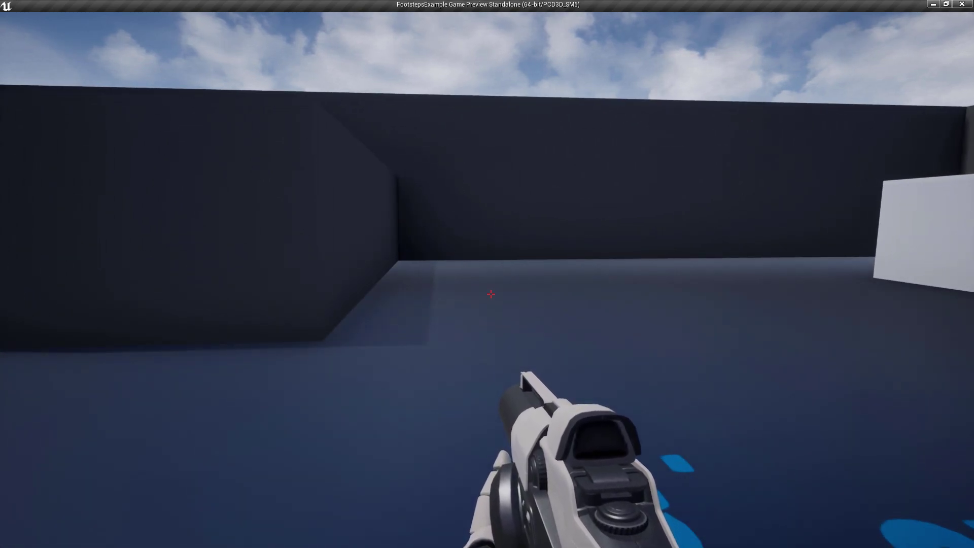
key("w")
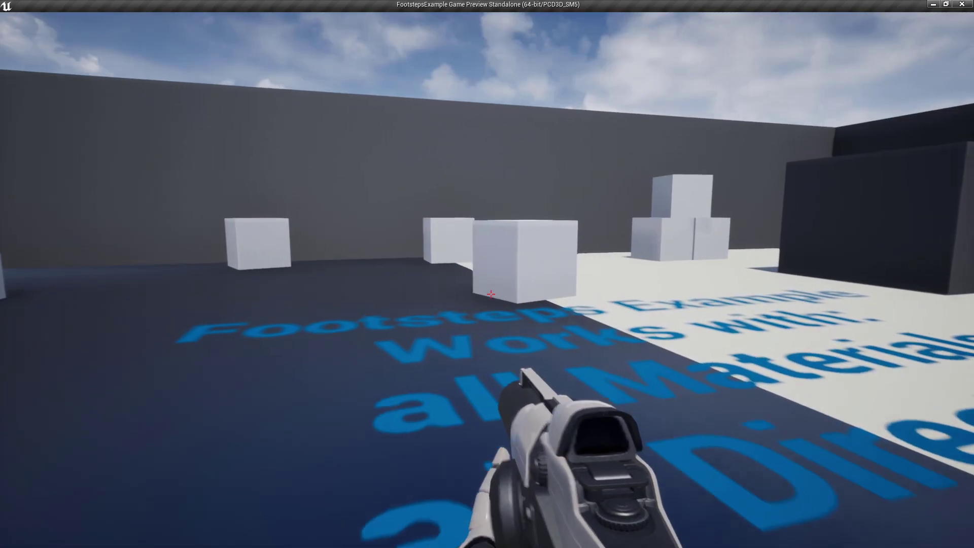
key("s")
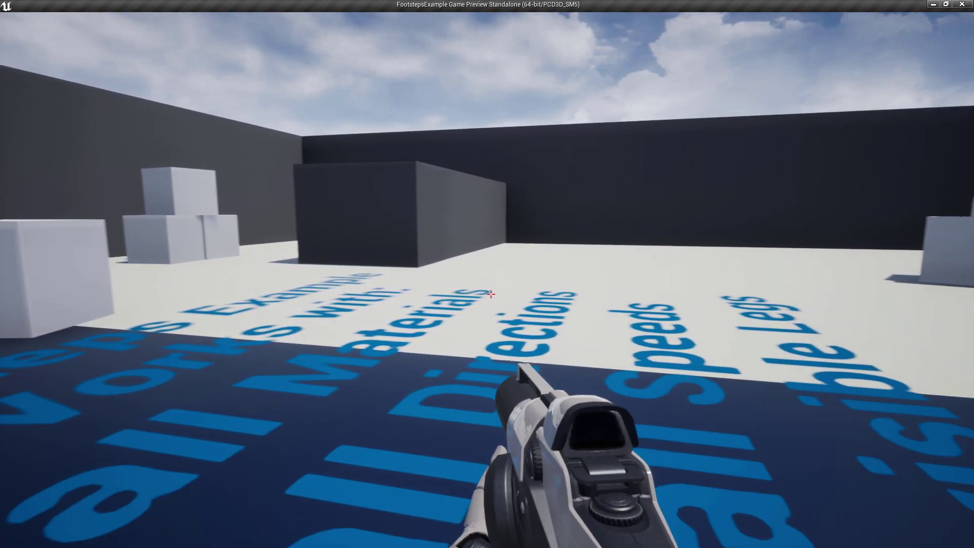
key("w")
key("w")
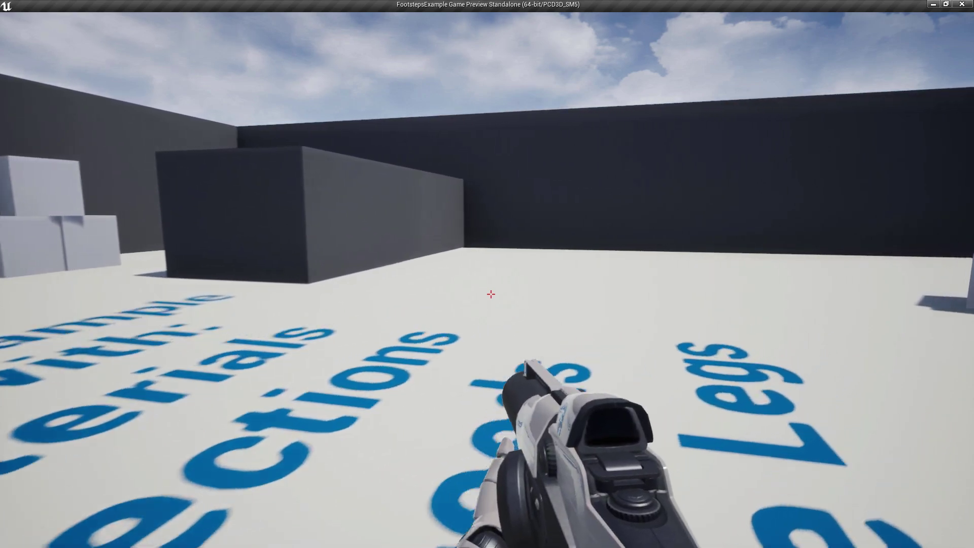
key("a")
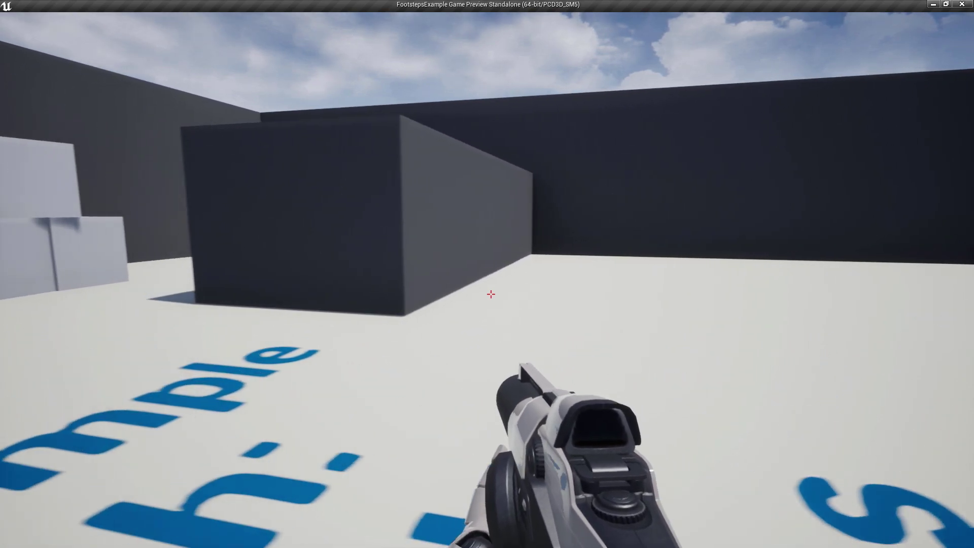
key("Escape")
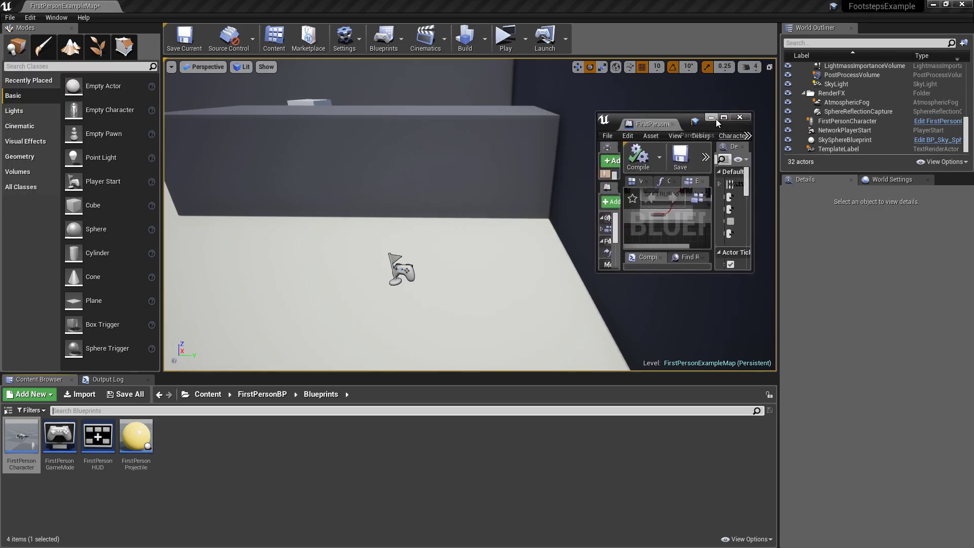
Pan the Event Graph to FootstepTimeline inside the 'Timeline to drive playback' comment
scroll(285, 264, "up", 7)
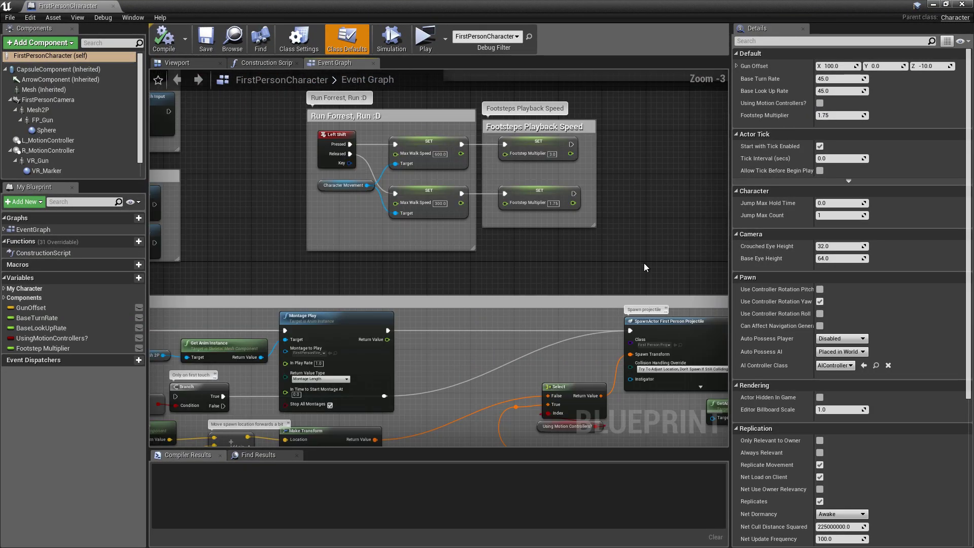
right_click_drag(609, 253, 504, 170)
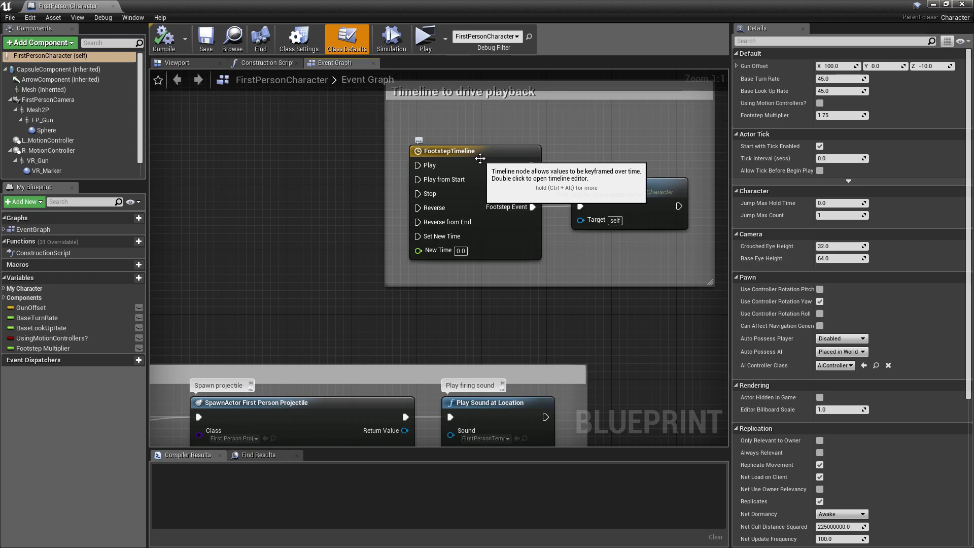
left_click(503, 171)
right_click_drag(499, 135, 443, 195)
left_click(448, 152)
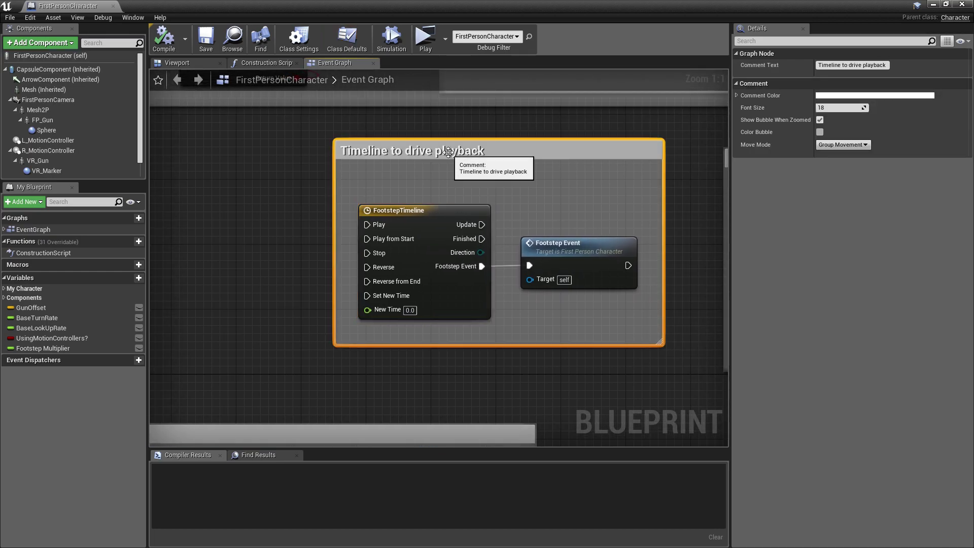
Undo the accidental comment title edit, keeping 'Timeline to drive playback', and select FootstepTimeline
double_click(449, 151)
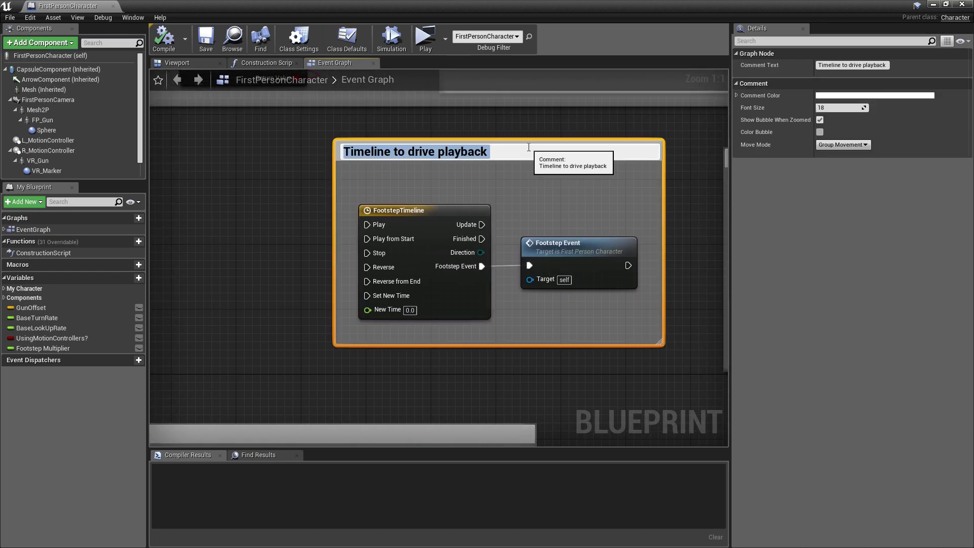
type("Bl")
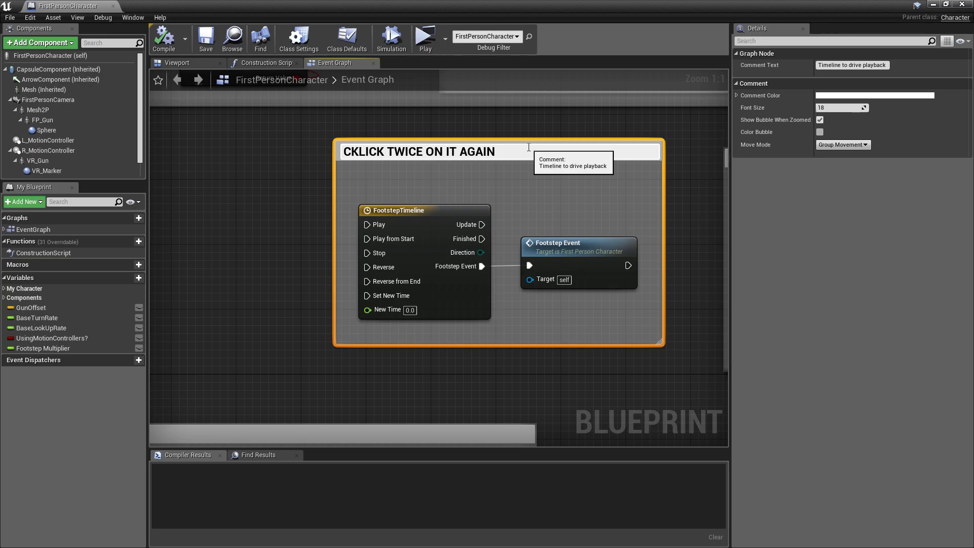
double_click(528, 147)
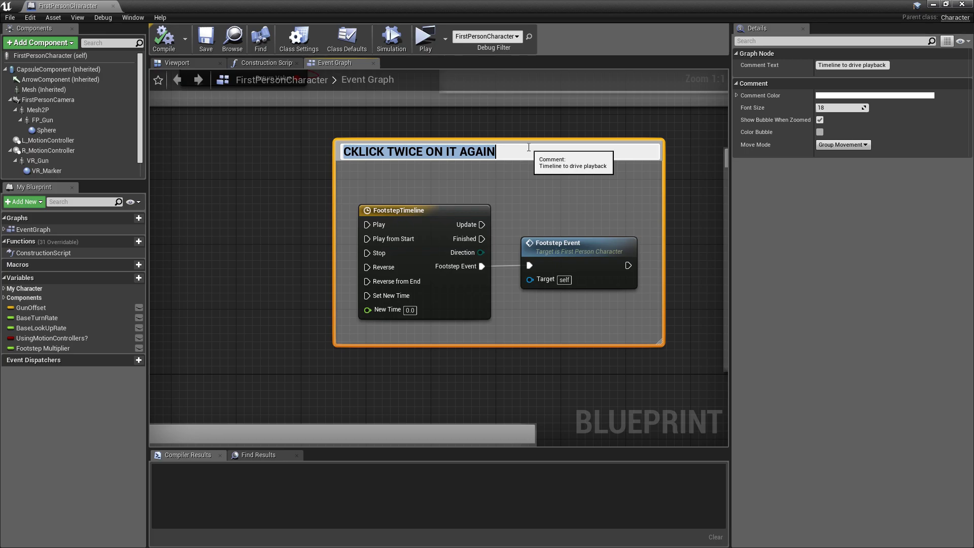
key("Home")
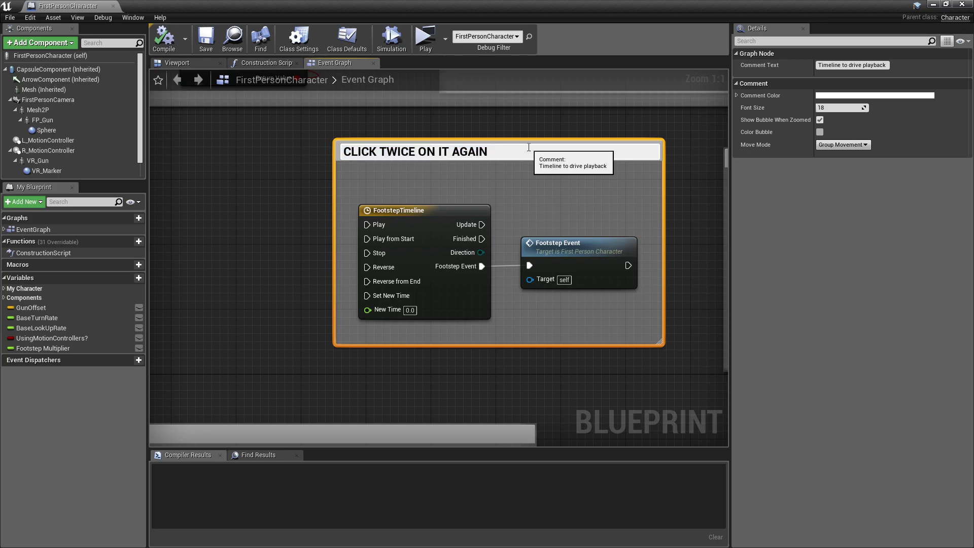
key("ctrl+z")
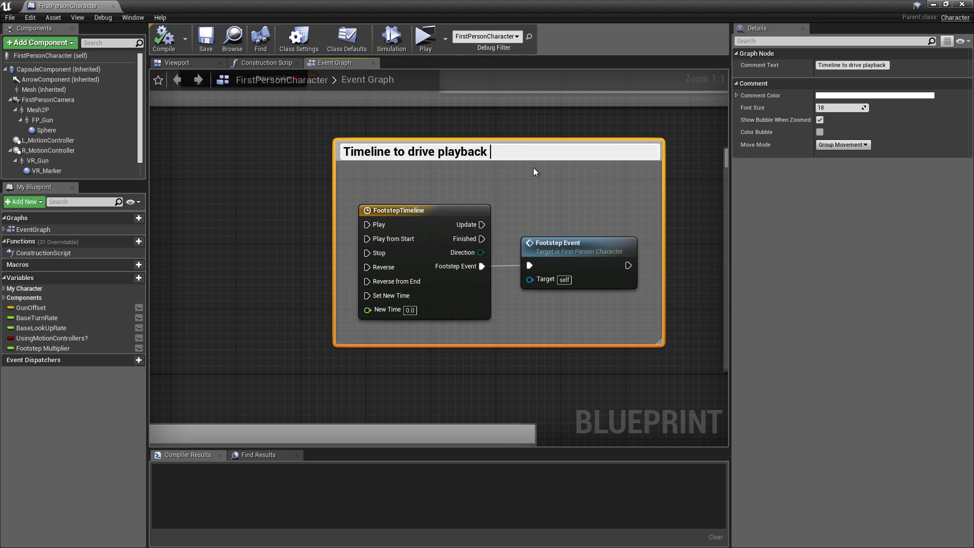
left_click(431, 210)
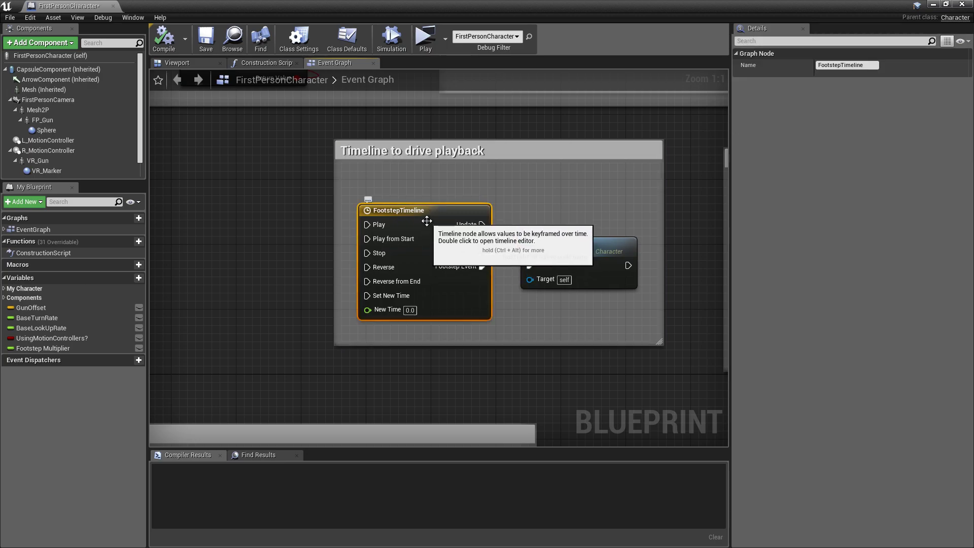
Enable AutoPlay and Loop on FootstepTimeline and compile the FirstPersonCharacter Blueprint
double_click(429, 211)
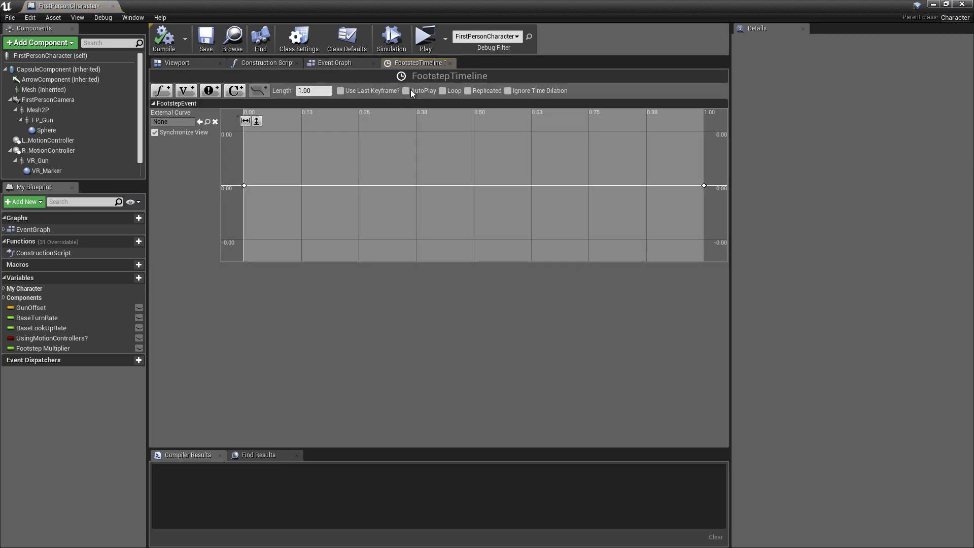
left_click(443, 90)
left_click(165, 48)
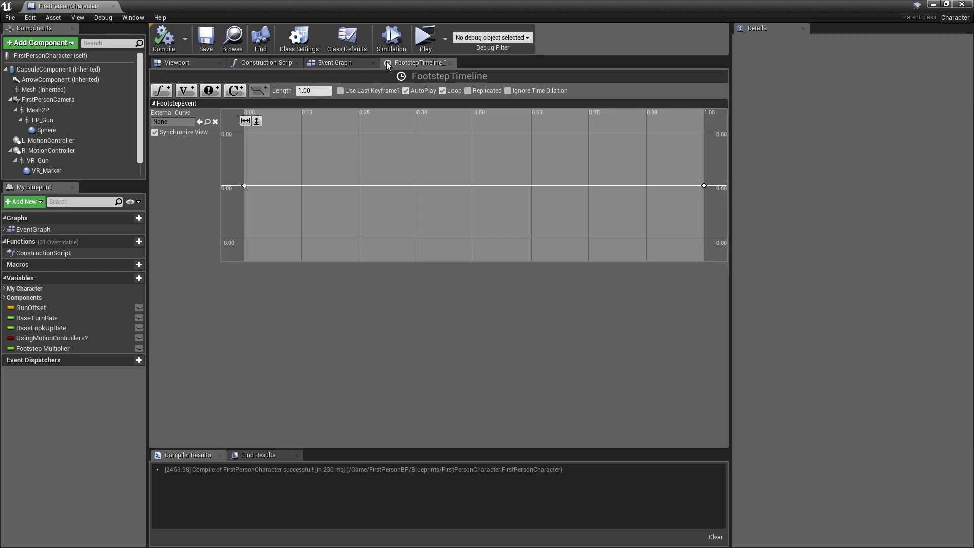
left_click(367, 63)
double_click(446, 151)
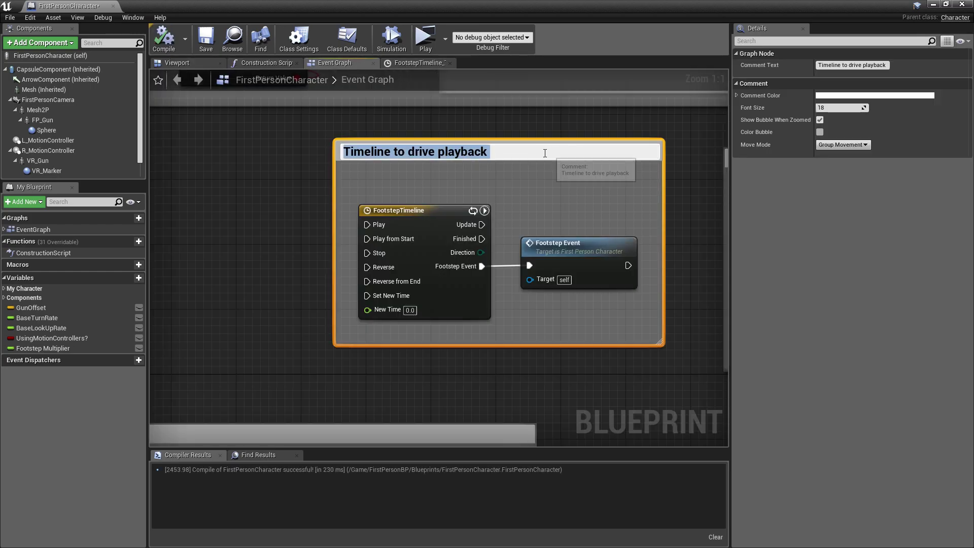
Rename the timeline's comment box to 'FootstepTimeline' and compile the Blueprint again
type("AUTO PLAY AND LOOP CHEKED")
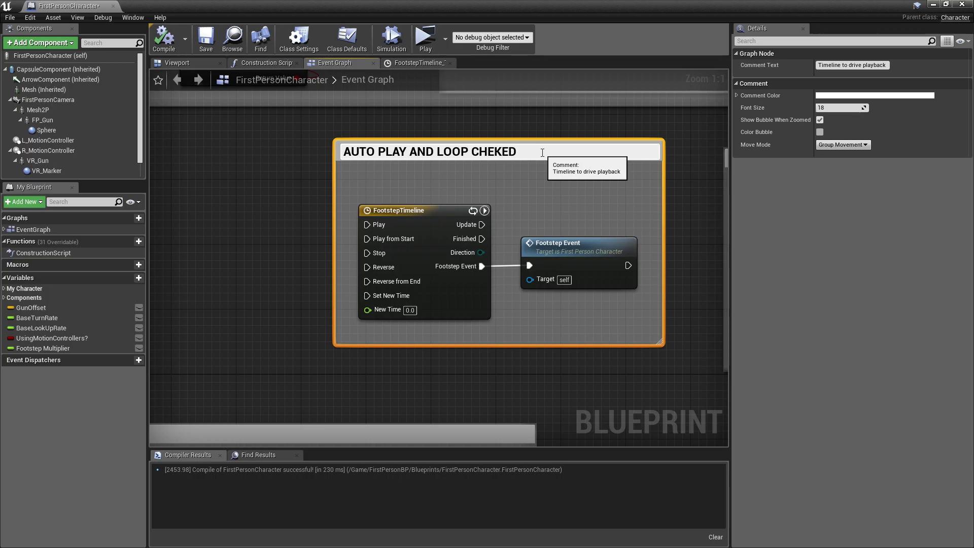
key("ctrl+a")
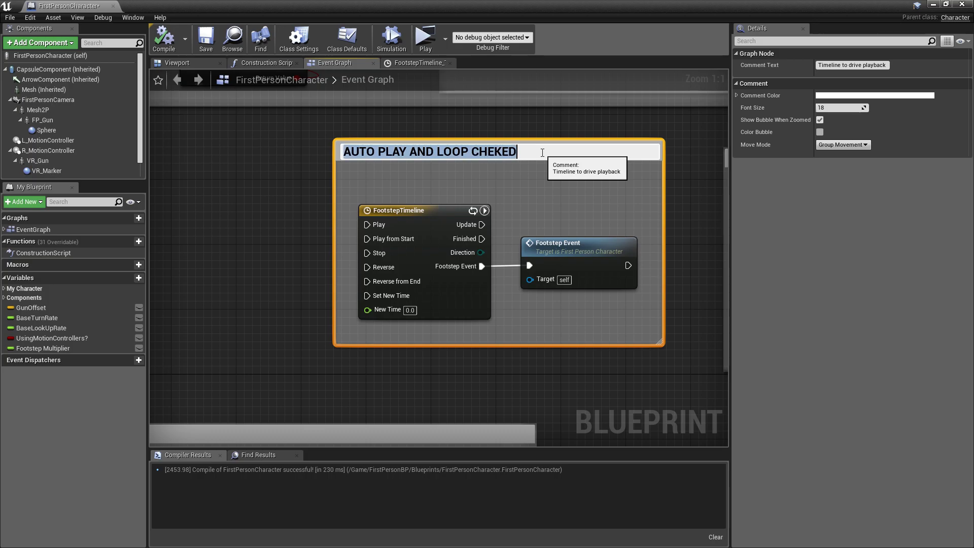
key("Right")
key("BackSpace")
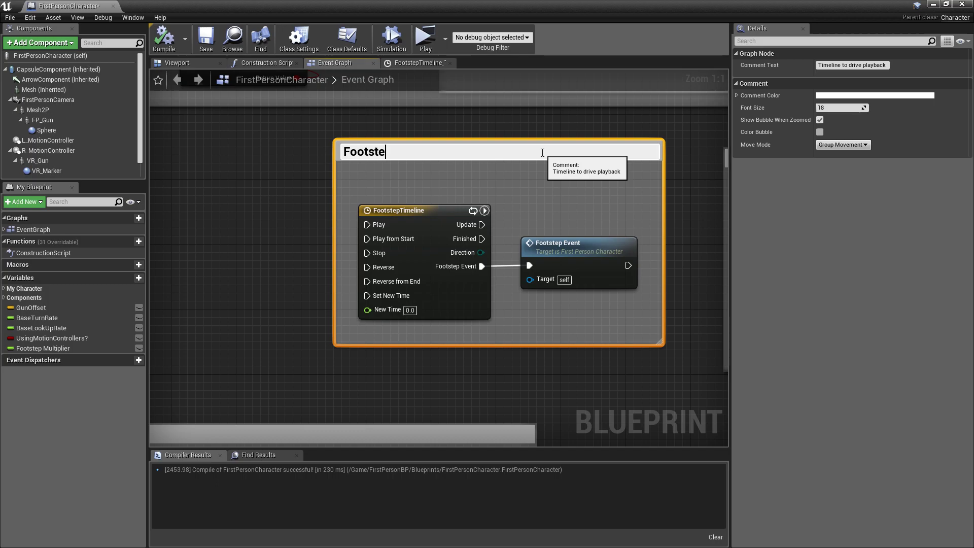
key("Return")
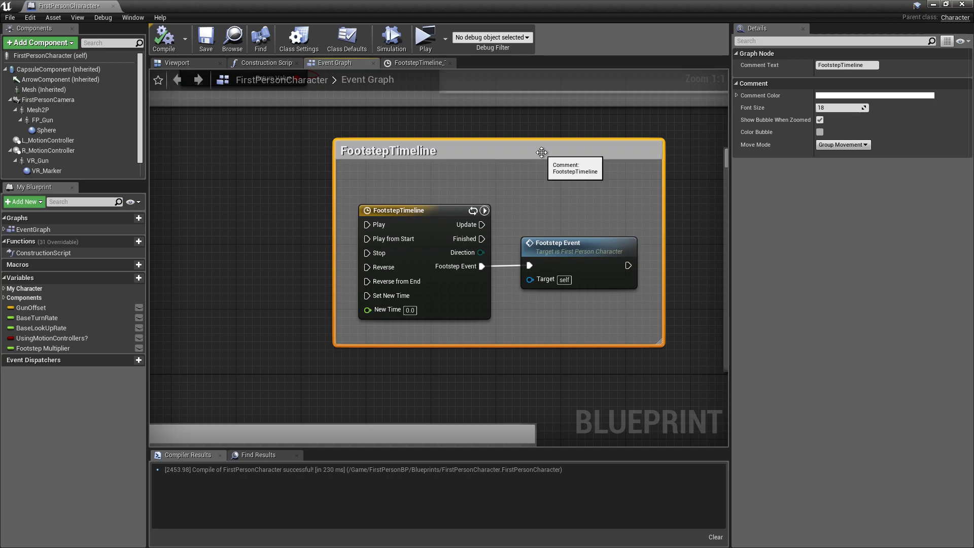
left_click(155, 40)
left_click(426, 40)
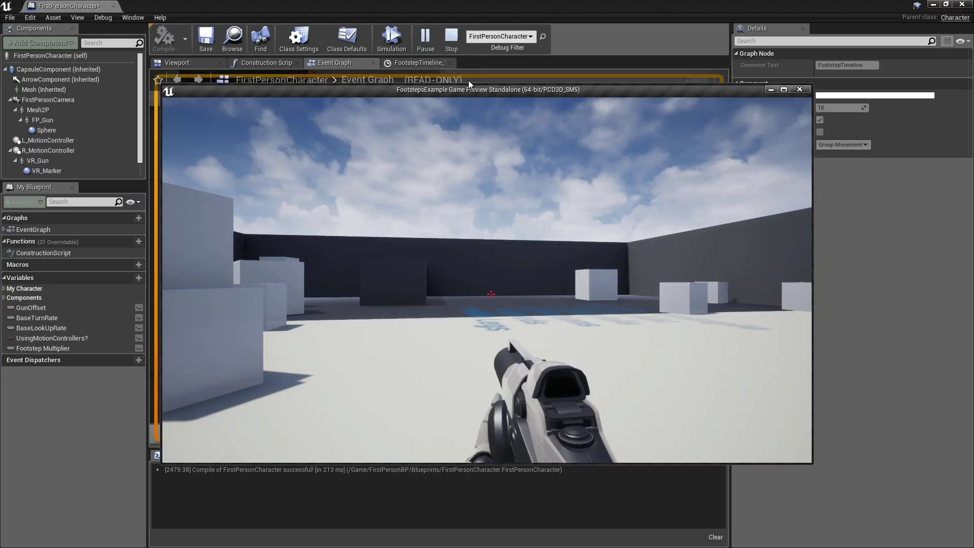
double_click(466, 92)
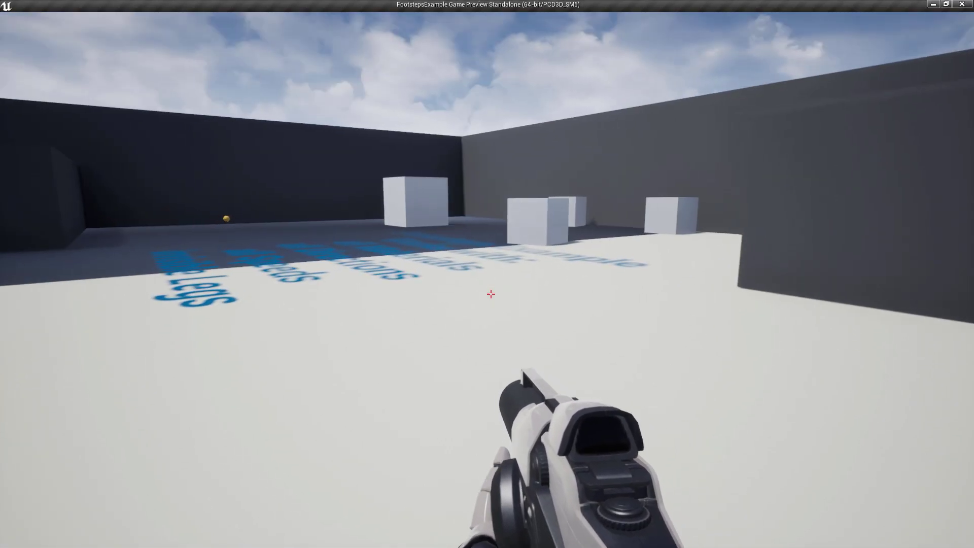
key("w")
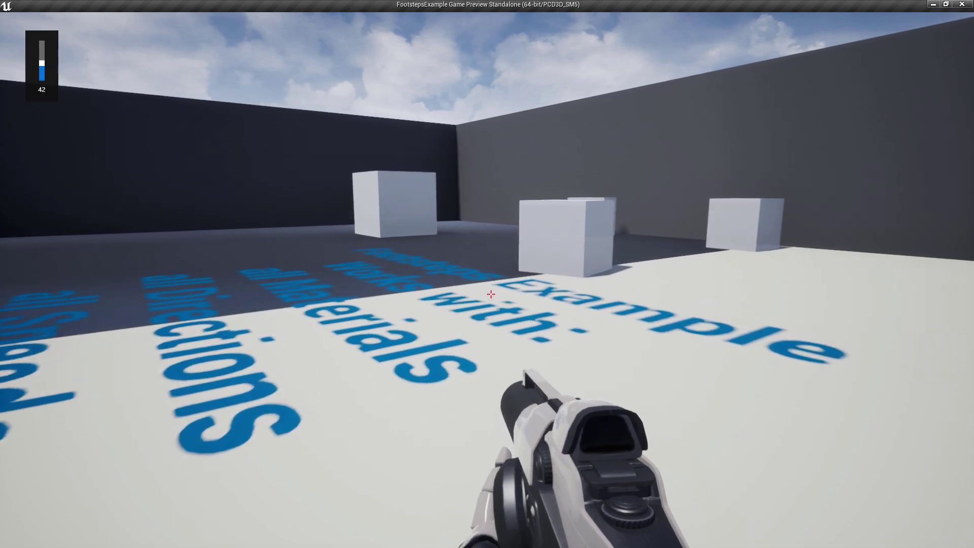
key("w")
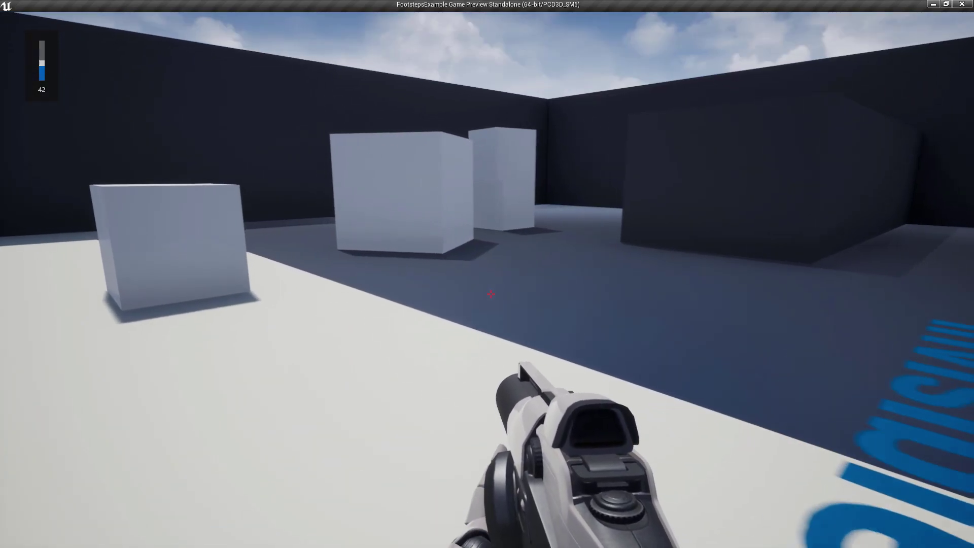
key("w")
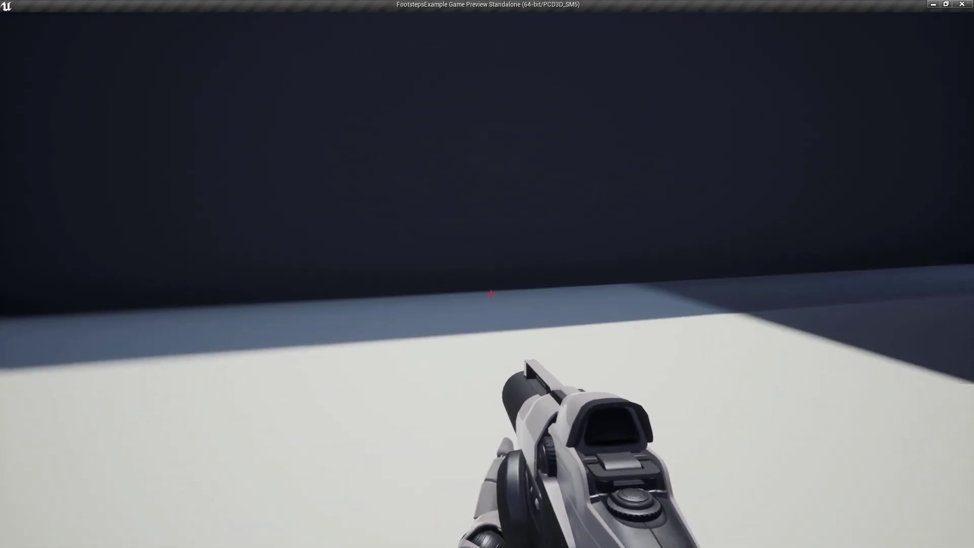
key("Escape")
Untick Visible for Mesh2P, FP_Gun and VR_Gun together, then launch a test play
scroll(71, 132, "down", 1)
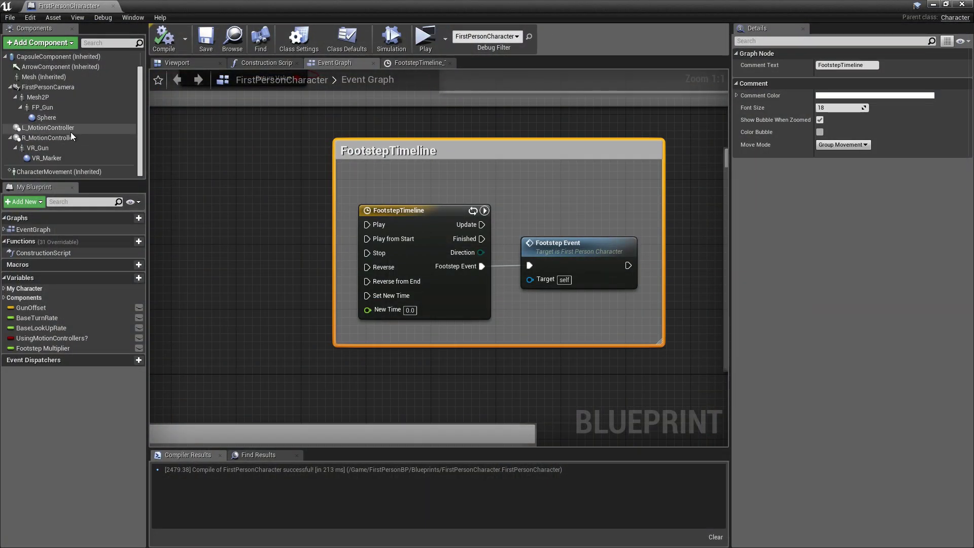
left_click(62, 147)
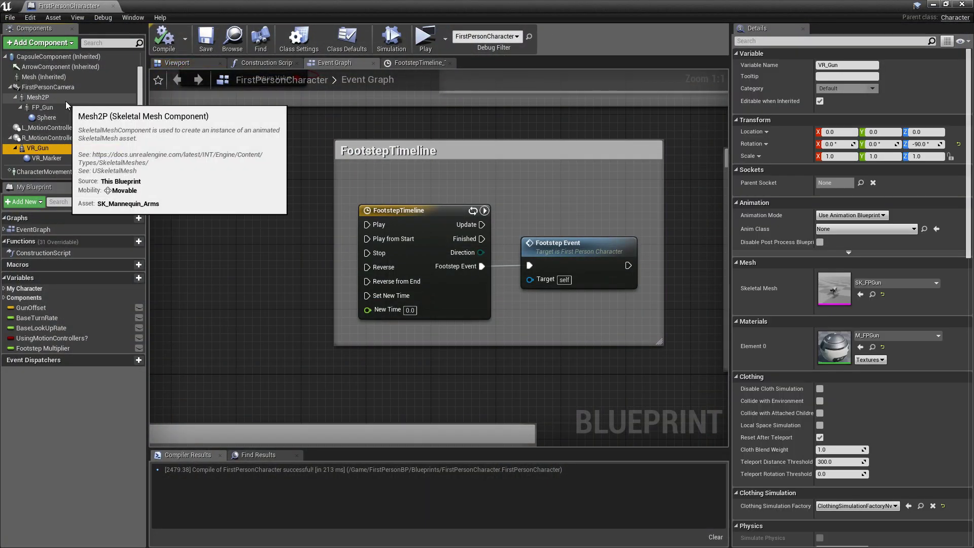
left_click(49, 108, "ctrl")
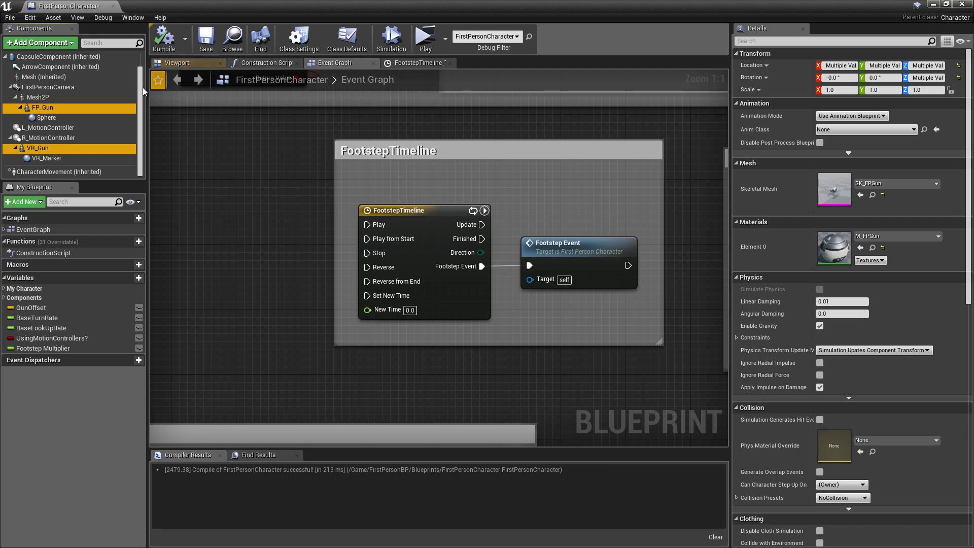
left_click(57, 97, "ctrl")
left_click(816, 41)
type("vis")
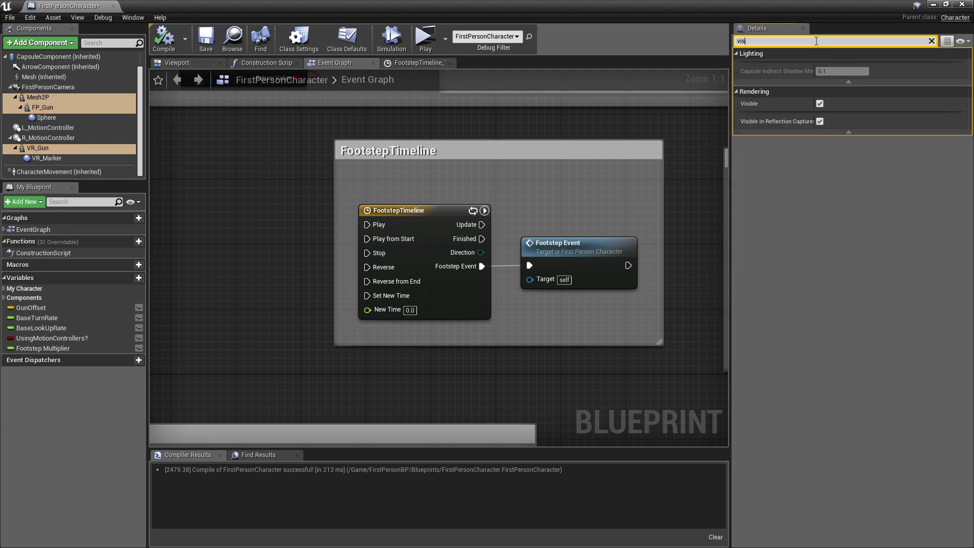
type("a")
key("BackSpace")
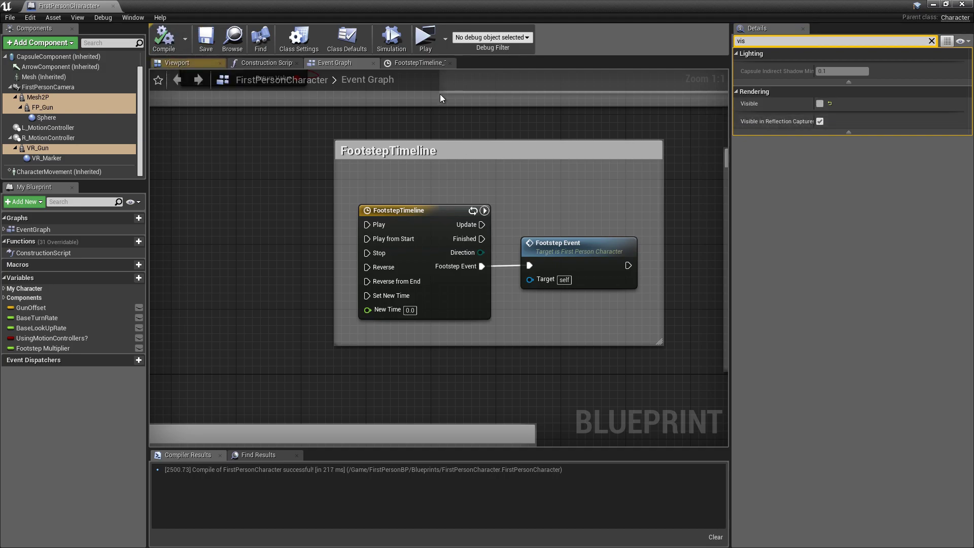
left_click(426, 40)
Walk past the Footsteps floor text and cubes to the wall corner, then exit the preview
double_click(480, 90)
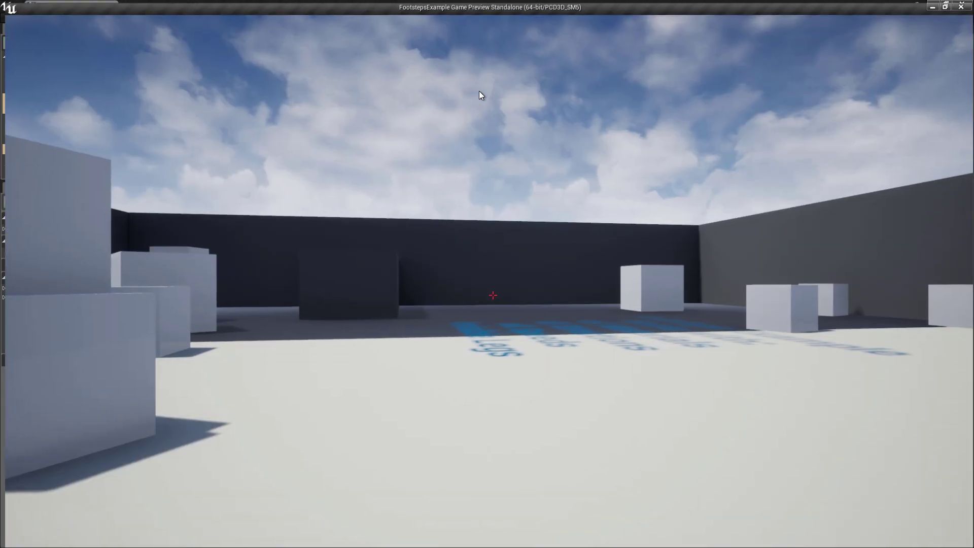
key("w")
key("w")
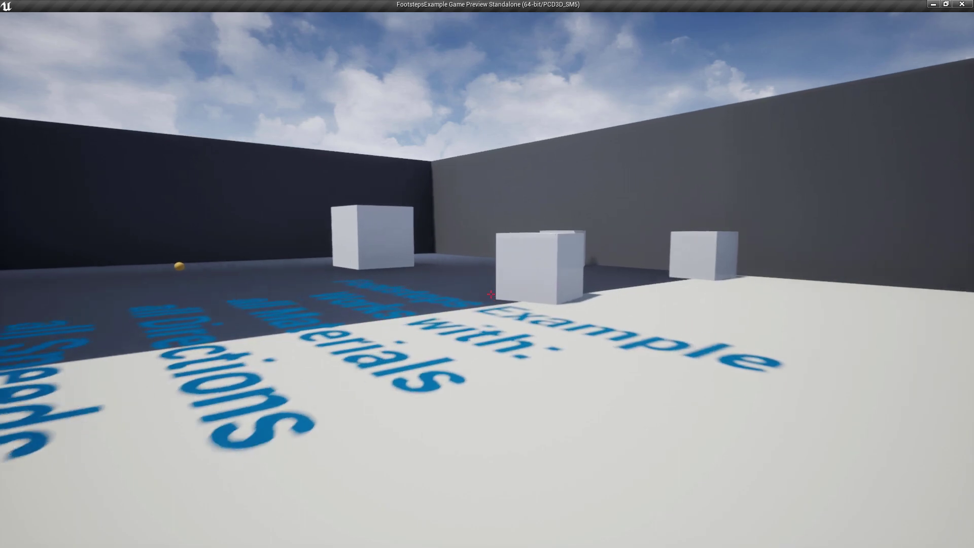
key("w")
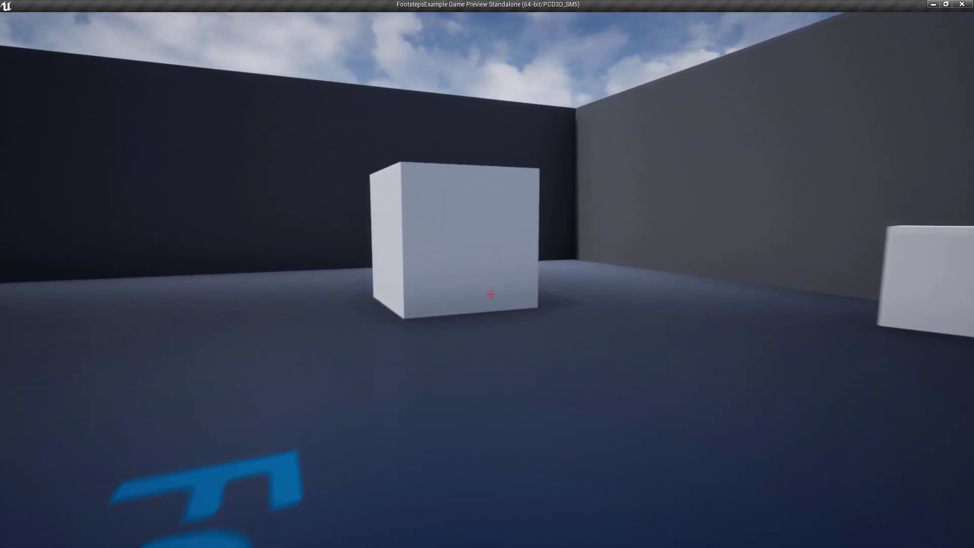
key("w")
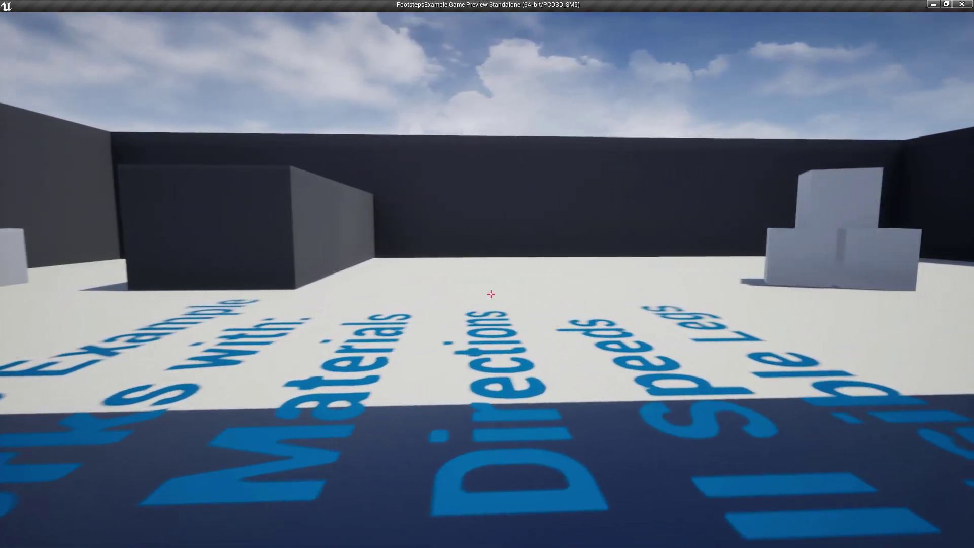
key("w")
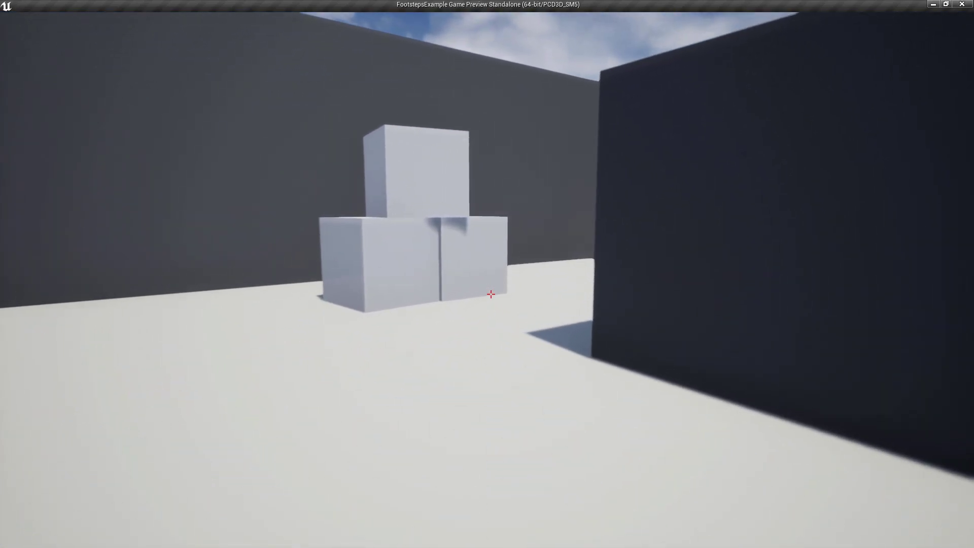
key("w")
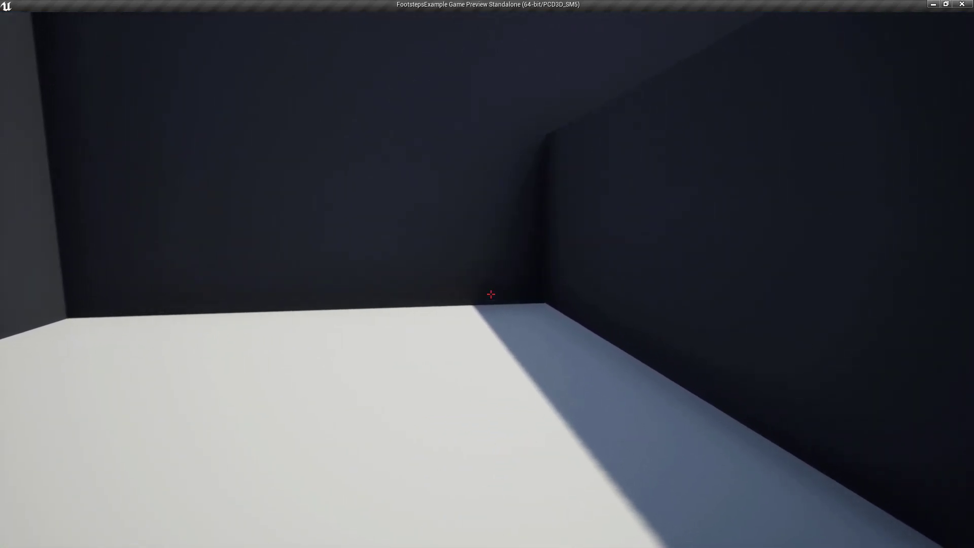
key("w")
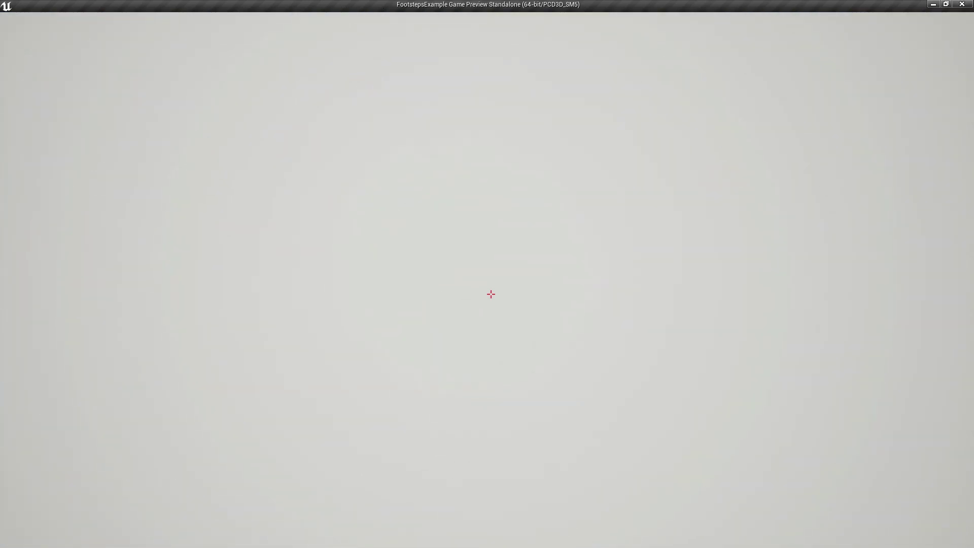
key("Escape")
Near the Get Surface Type and Select nodes, add an Event On Landed node
scroll(553, 146, "down", 4)
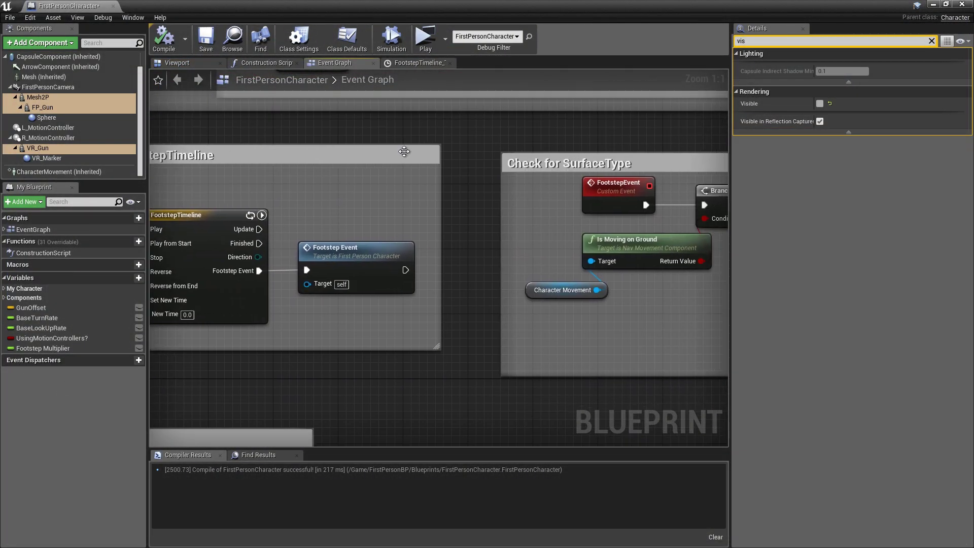
scroll(312, 245, "up", 2)
right_click_drag(313, 245, 364, 245)
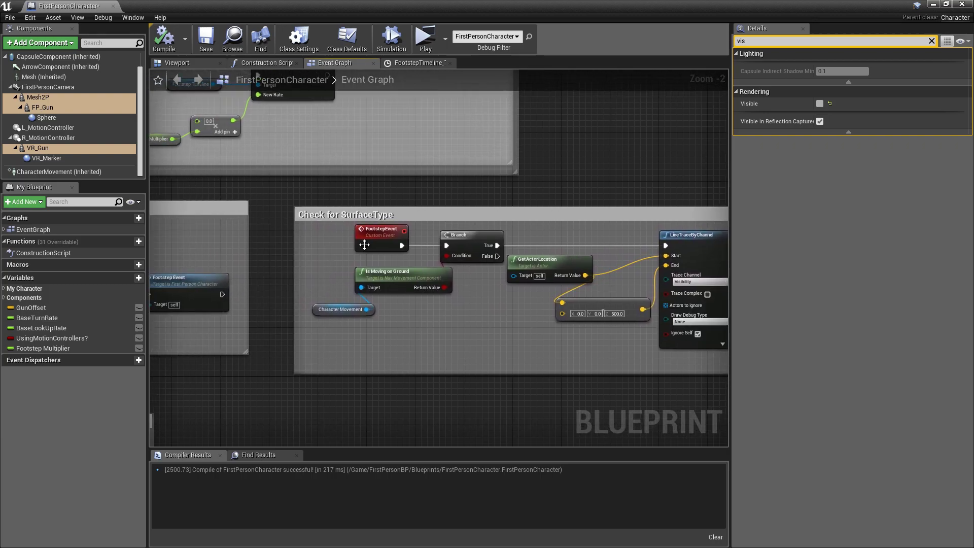
scroll(446, 225, "down", 1)
right_click_drag(456, 225, 339, 225)
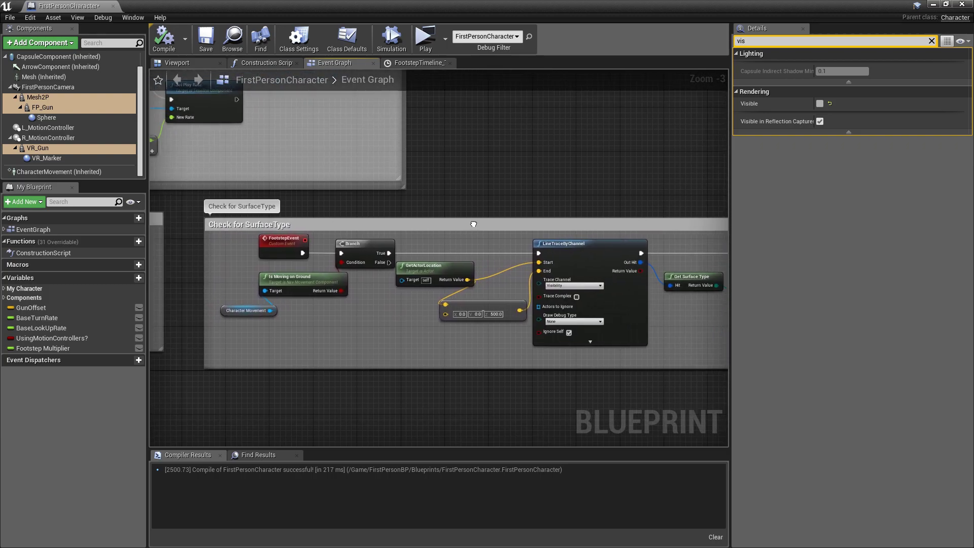
mouse_move(456, 225)
right_mouse_down()
mouse_move(320, 232)
mouse_move(303, 200)
right_mouse_up()
type("on")
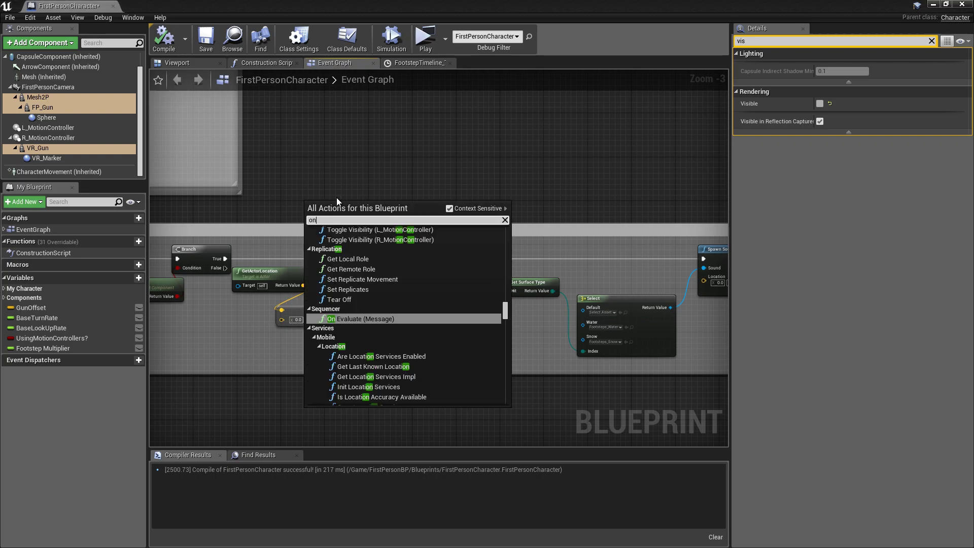
type(" landed")
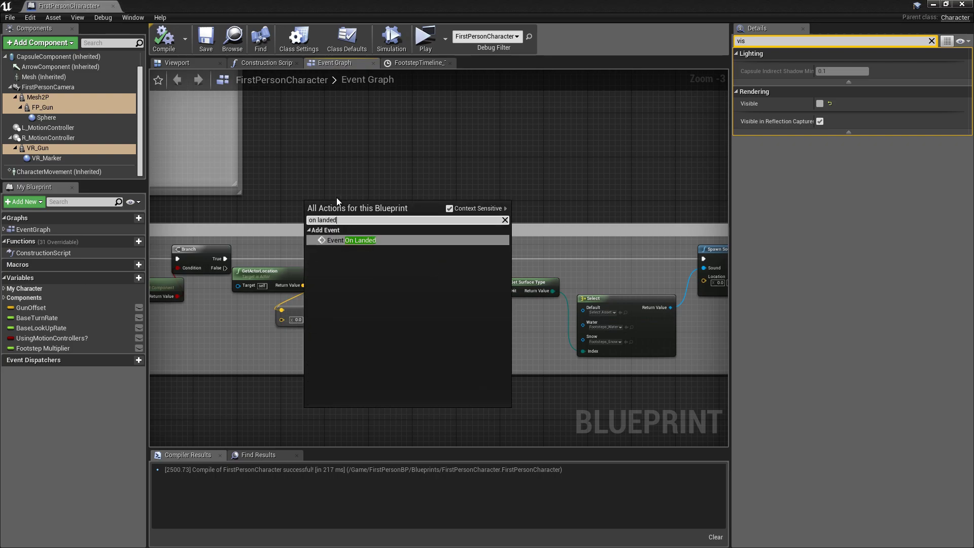
key("Return")
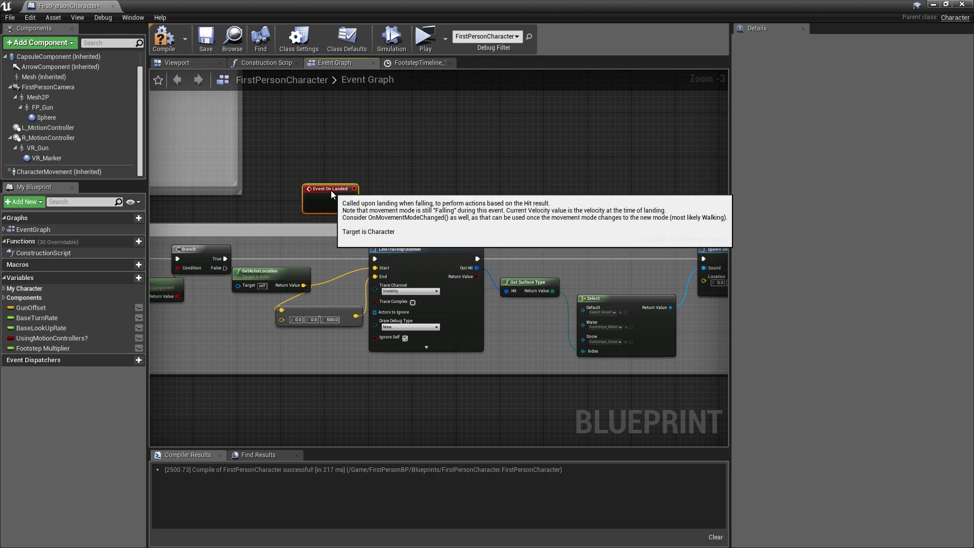
Wrap Event On Landed in a comment titled 'Needed to trace when jumping'
scroll(331, 190, "up", 3)
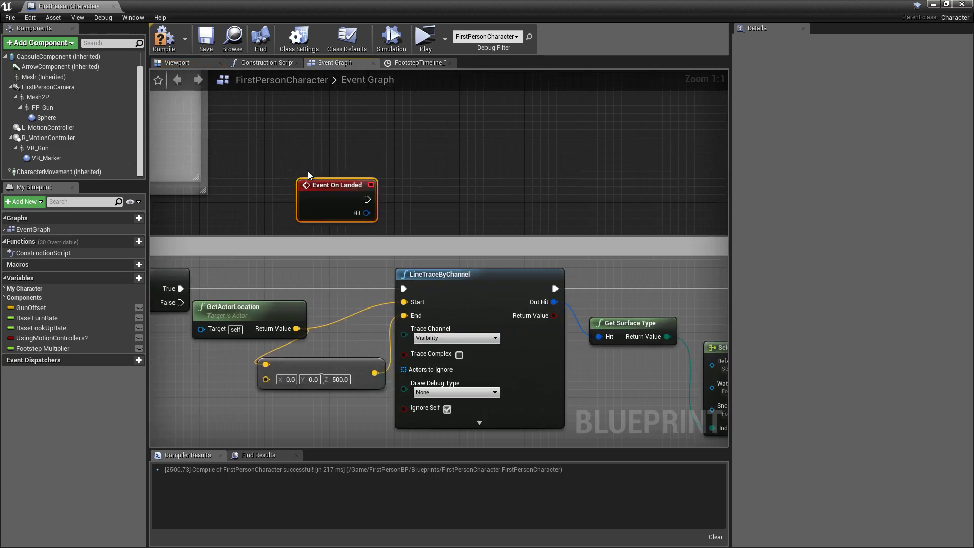
left_click(306, 174)
left_click_drag(396, 229, 399, 234)
type("c")
type("Need")
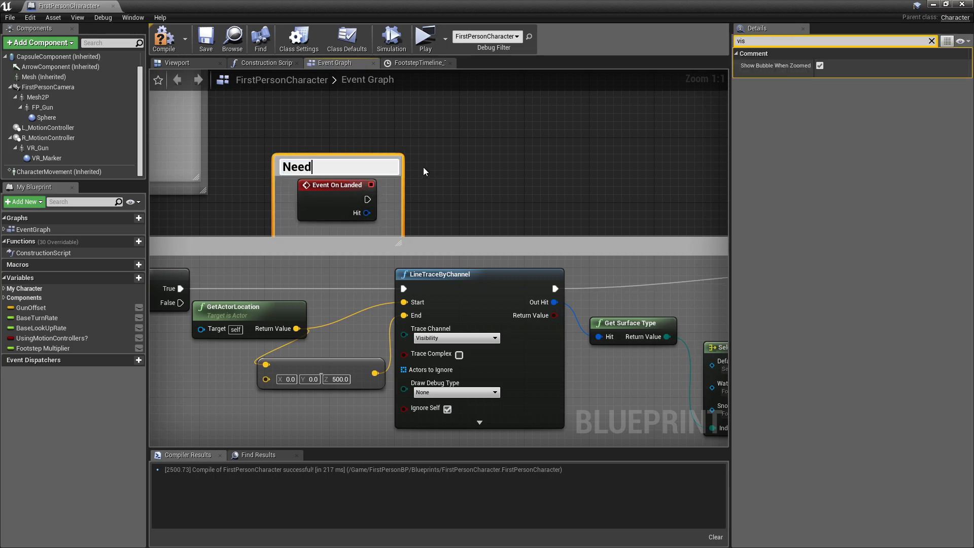
type("ed")
key("BackSpace")
type("d")
type(" to trace ")
type("when j")
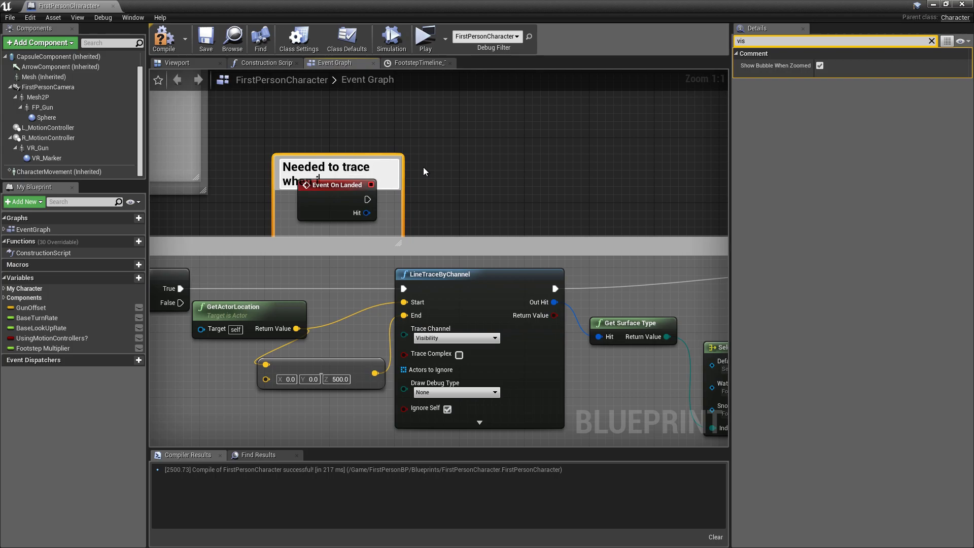
type("umping")
left_click(452, 152)
Wire Event On Landed's exec output into LineTraceByChannel and compile the blueprint
left_click_drag(332, 203, 341, 181)
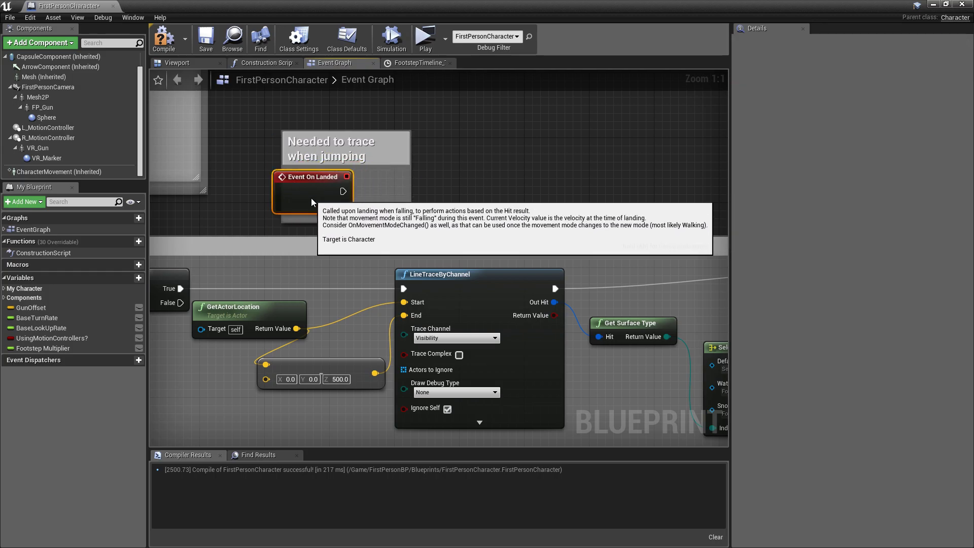
right_click_drag(489, 201, 546, 175)
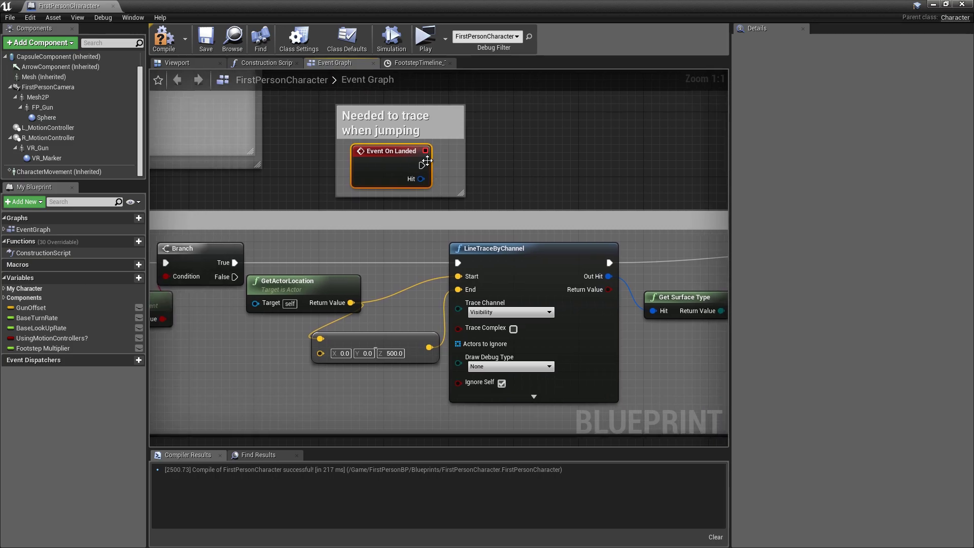
left_click_drag(420, 165, 422, 167)
left_click_drag(457, 263, 457, 263)
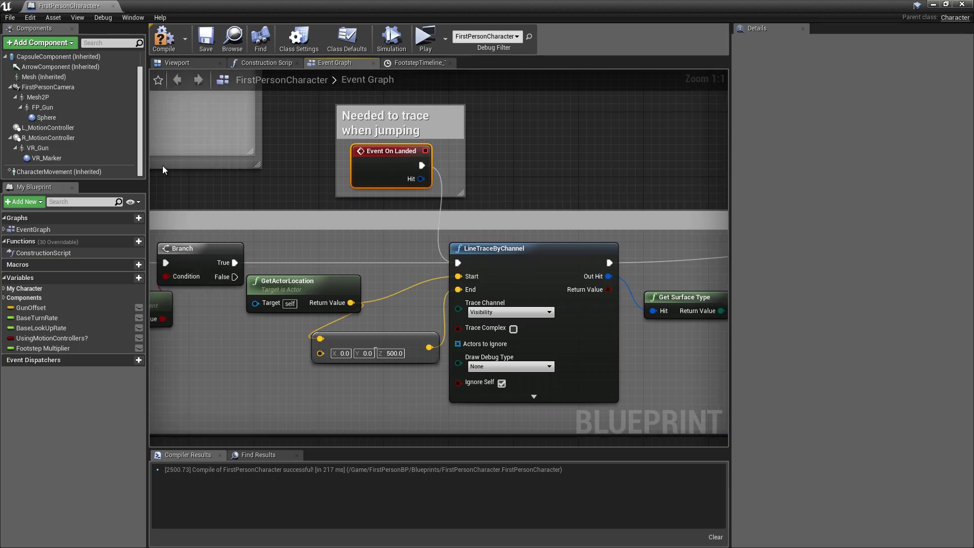
left_click(159, 46)
scroll(531, 230, "down", 1)
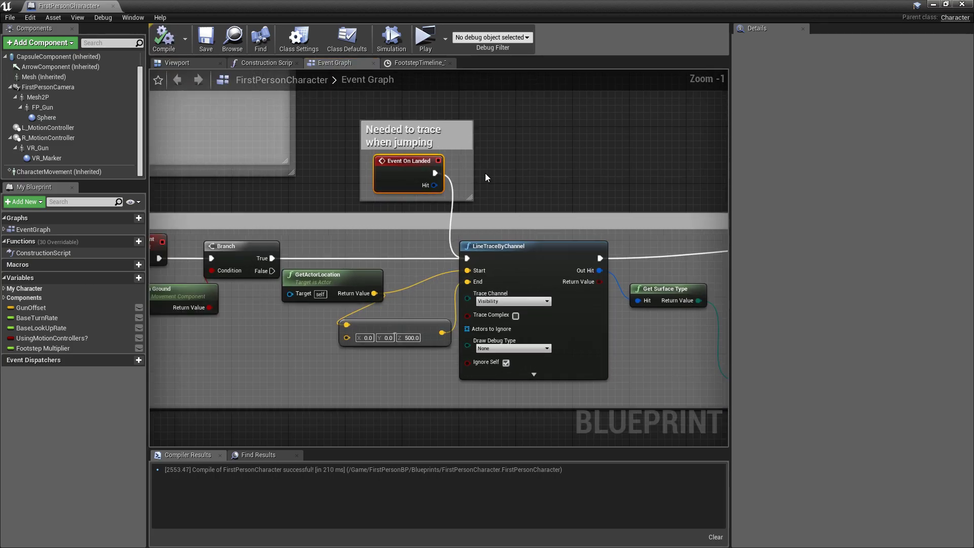
left_click(424, 38)
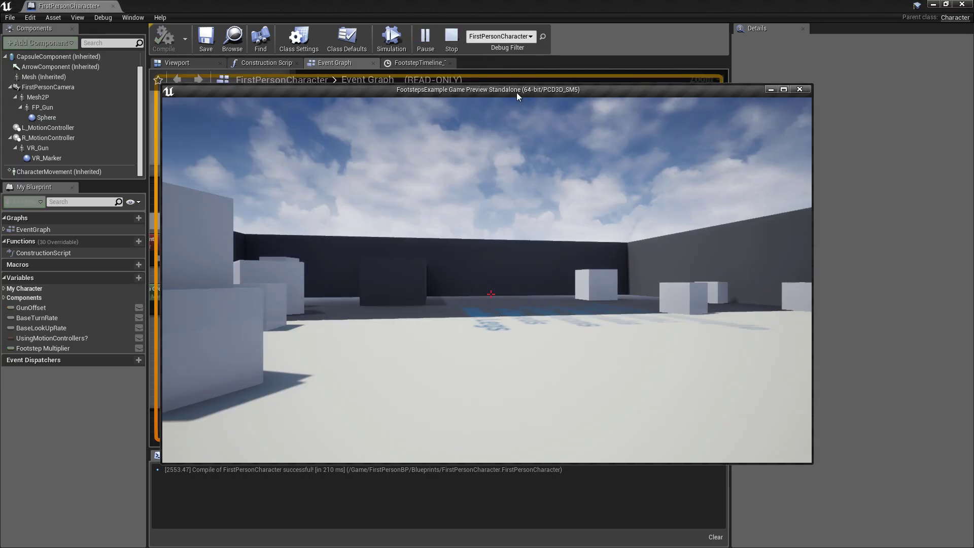
key("w")
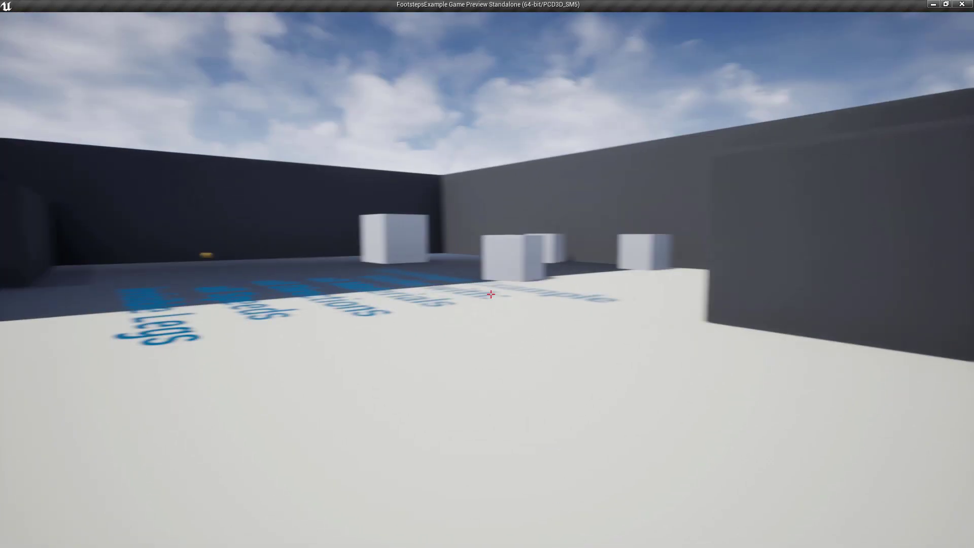
key("w")
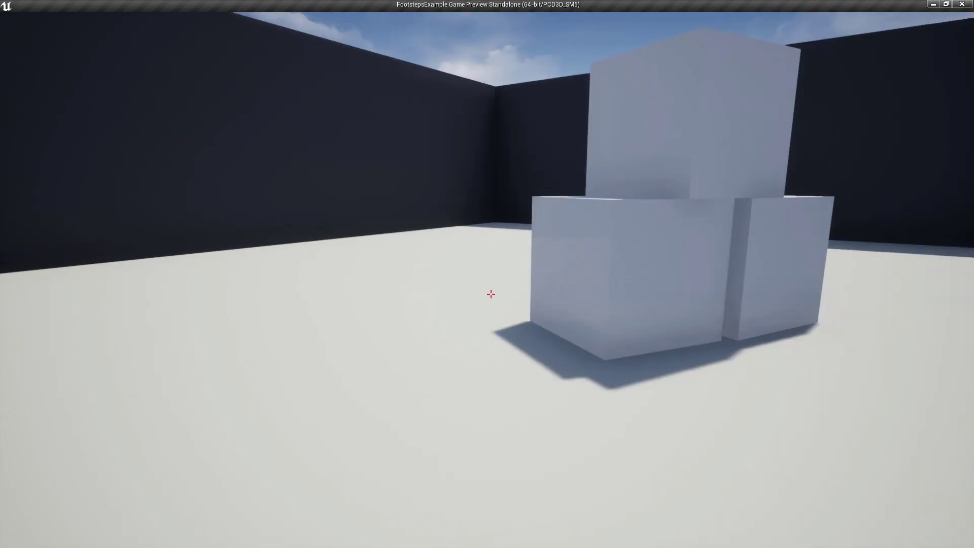
key("w")
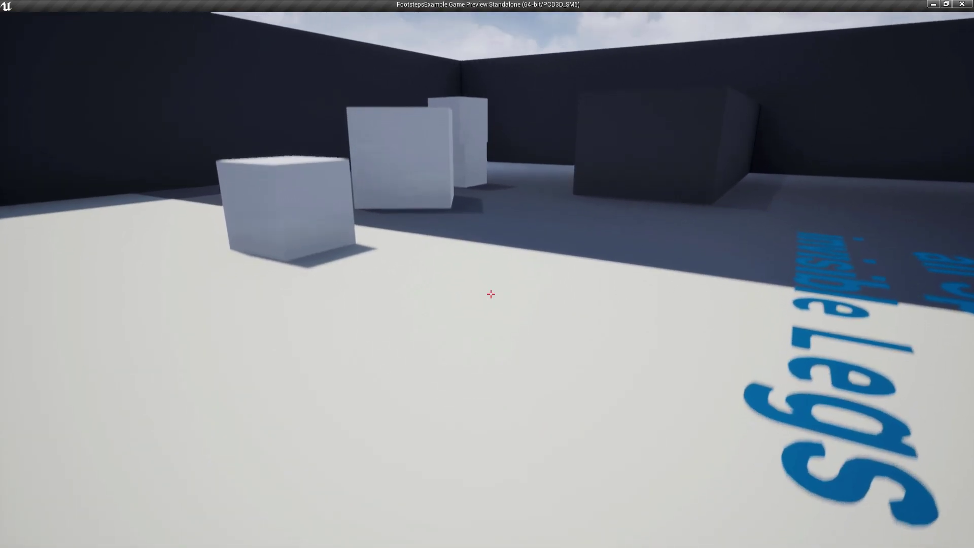
key("w")
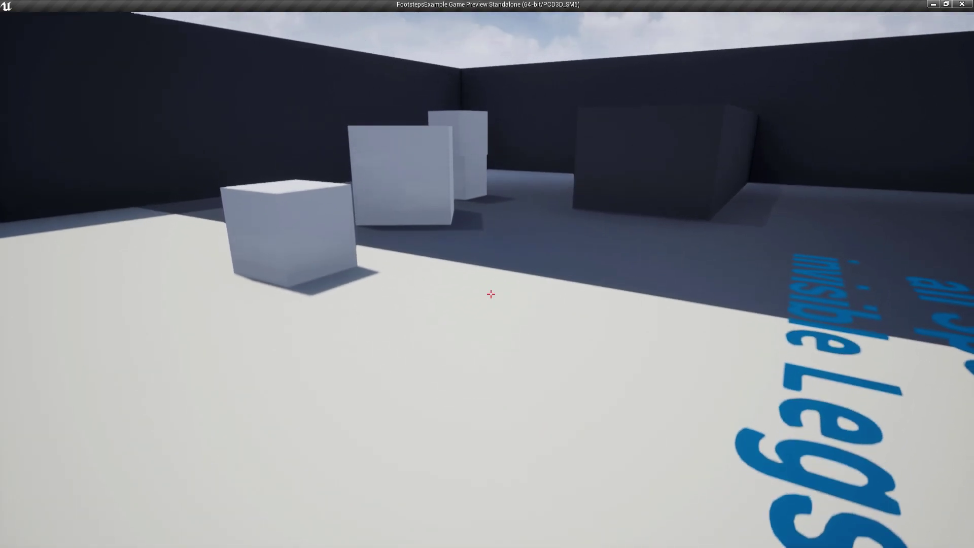
key("w")
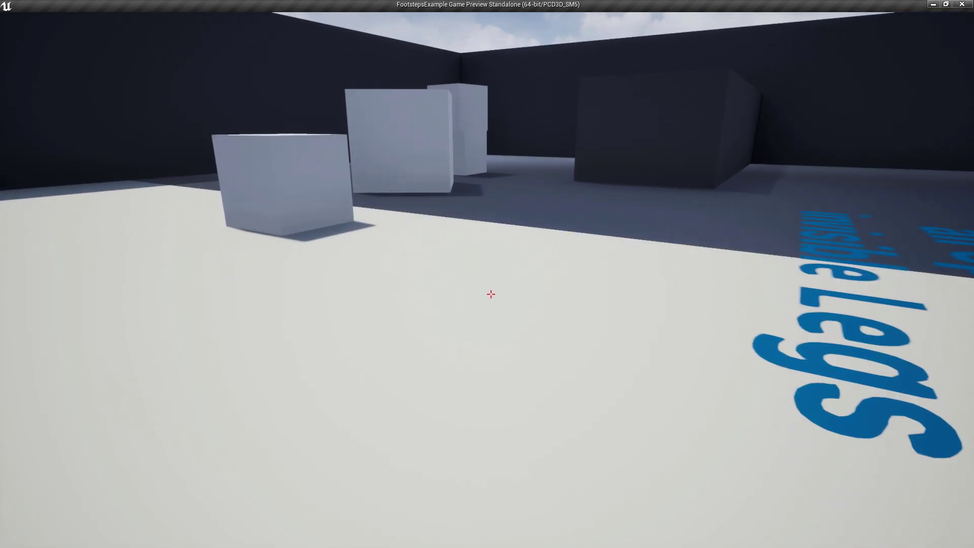
key("w")
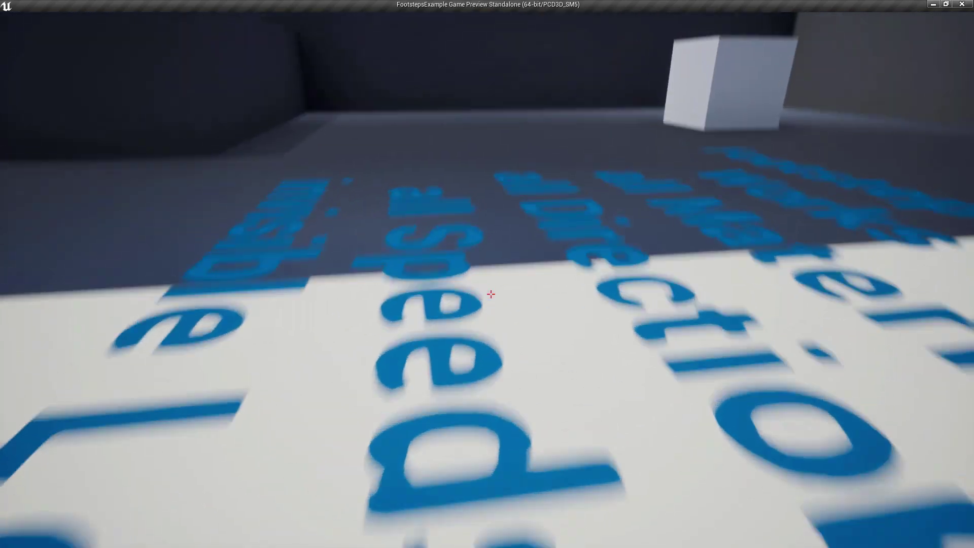
key("w")
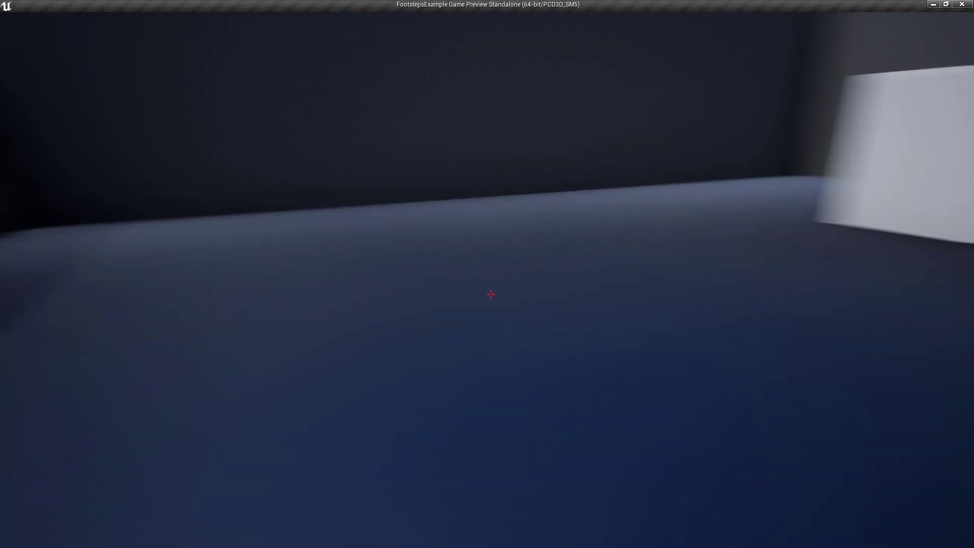
key("w")
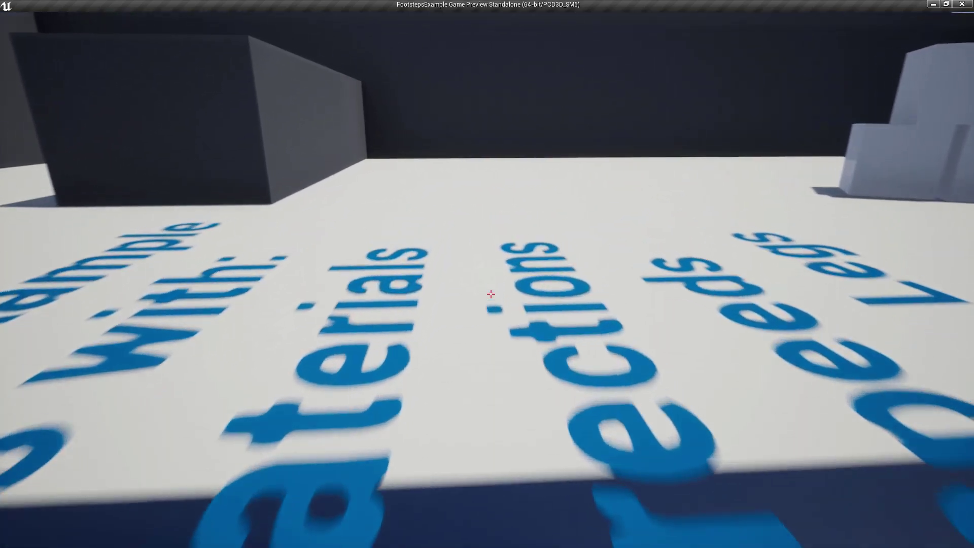
key("w")
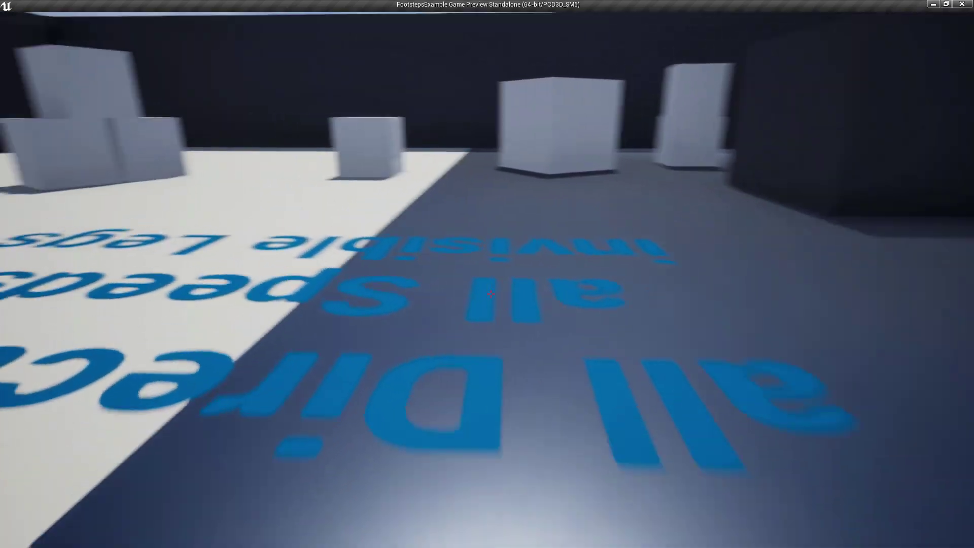
key("w")
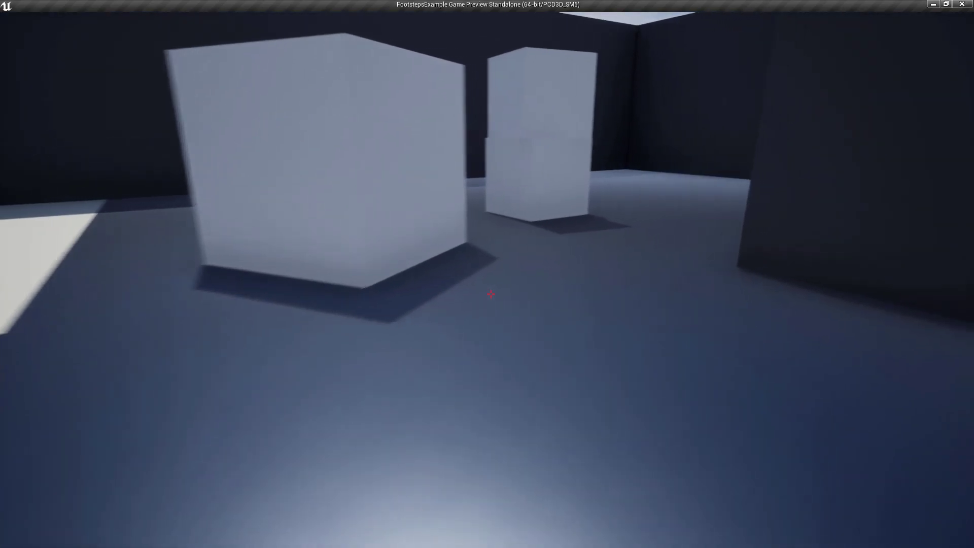
key("w")
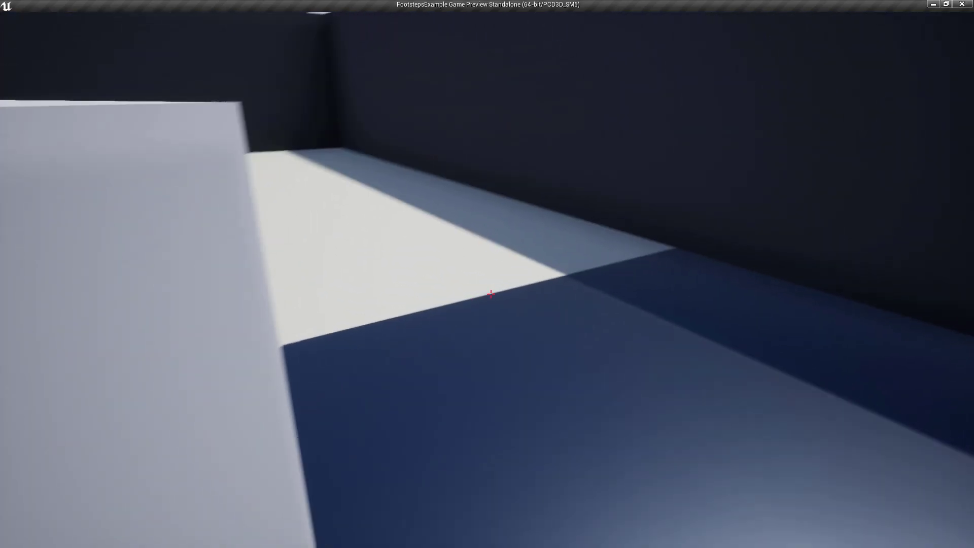
key("w")
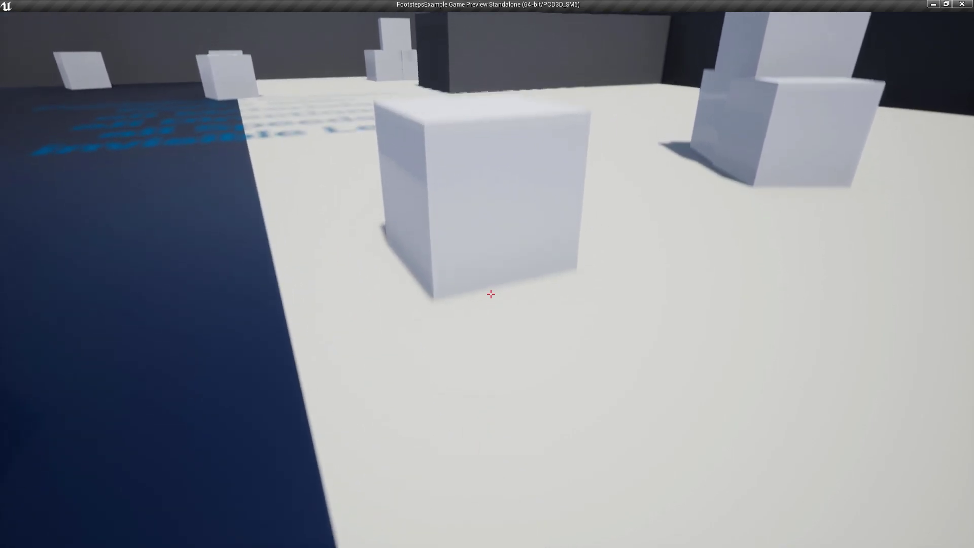
key("w")
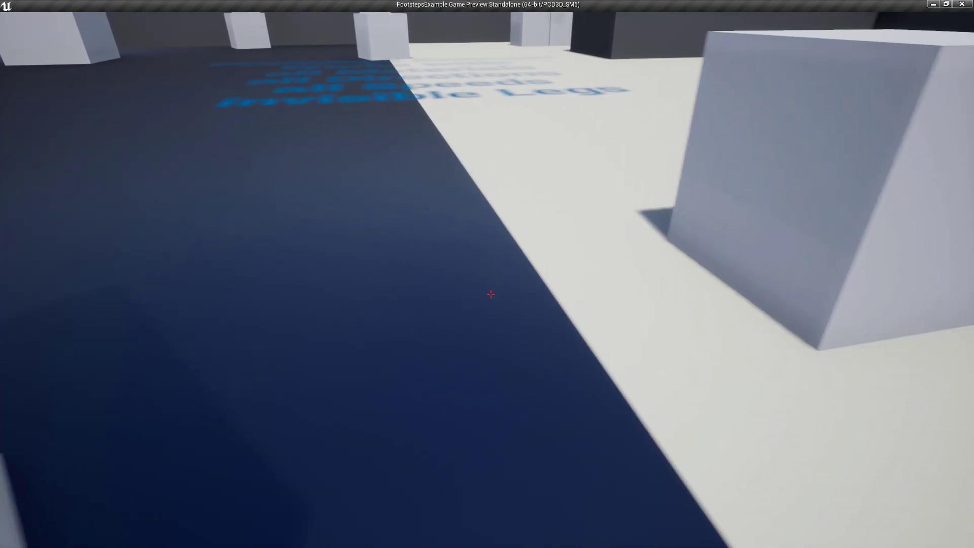
key("a")
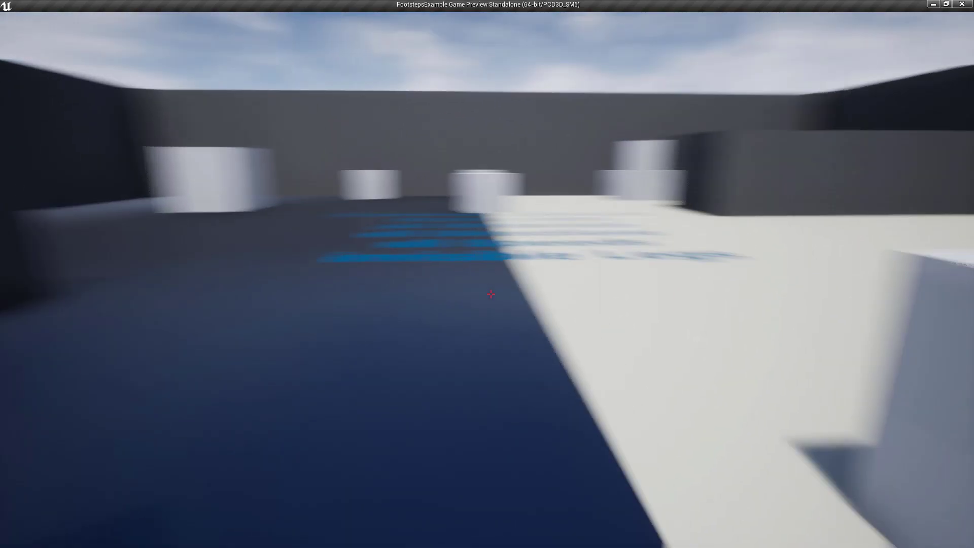
key("w")
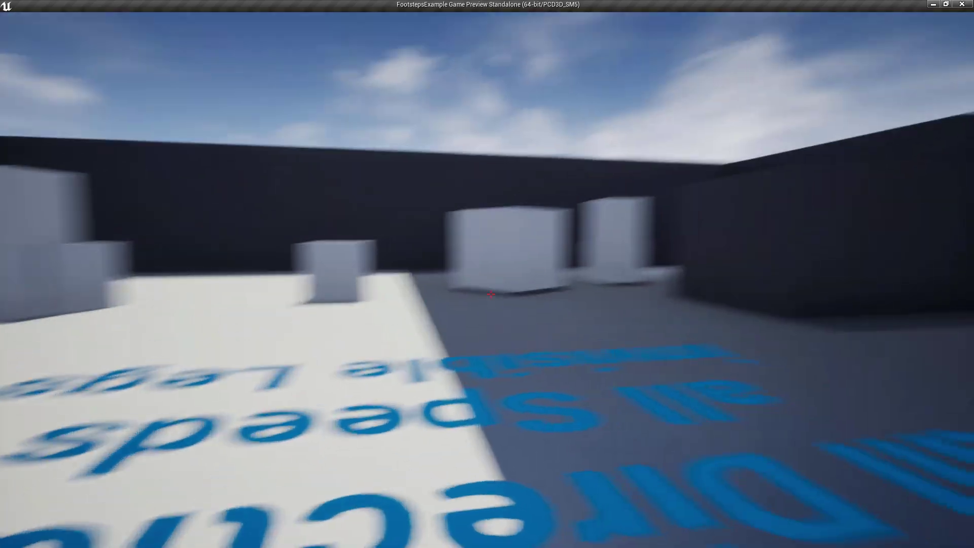
key("Escape")
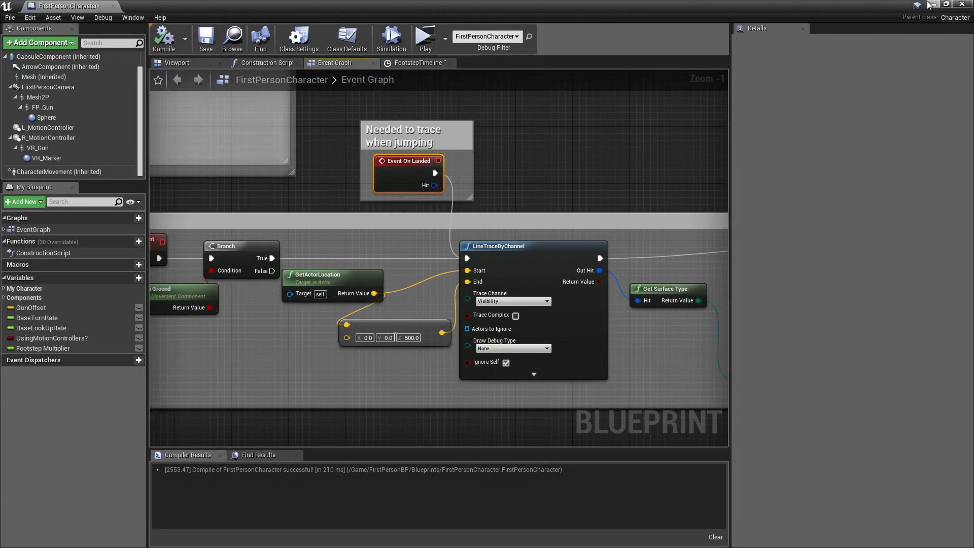
Change the floor label's text to 'Thanks for Watching!! :D' and rotate it to face the camera
left_click(964, 5)
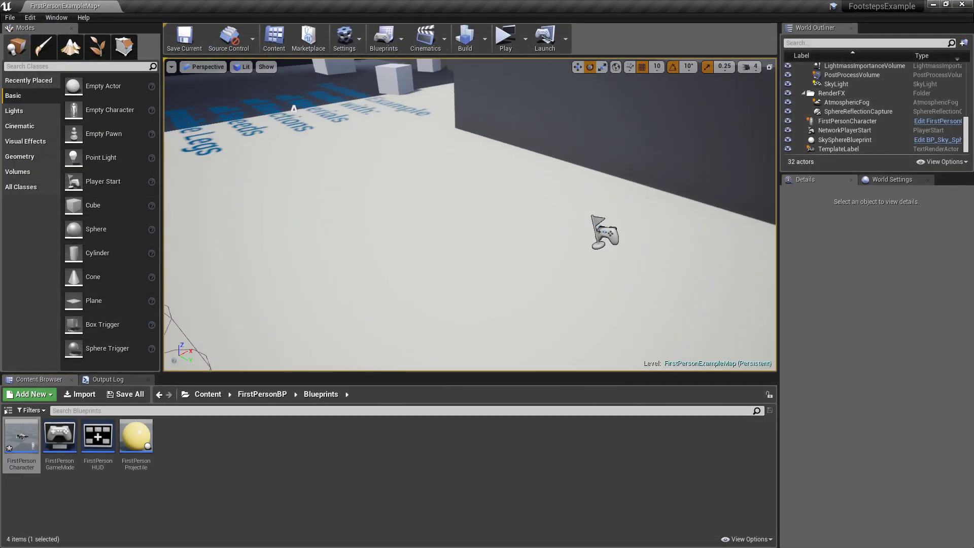
right_click_drag(470, 213, 471, 213)
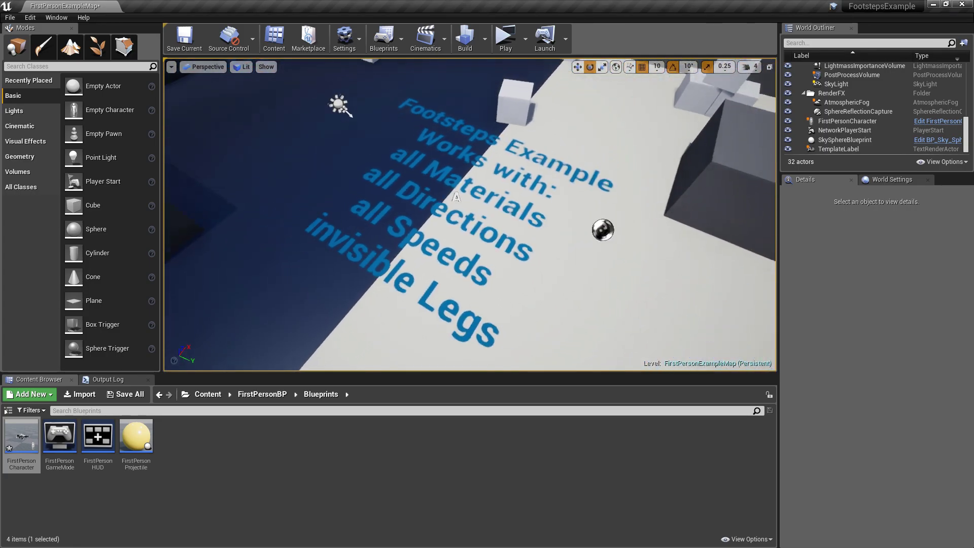
left_click(431, 213)
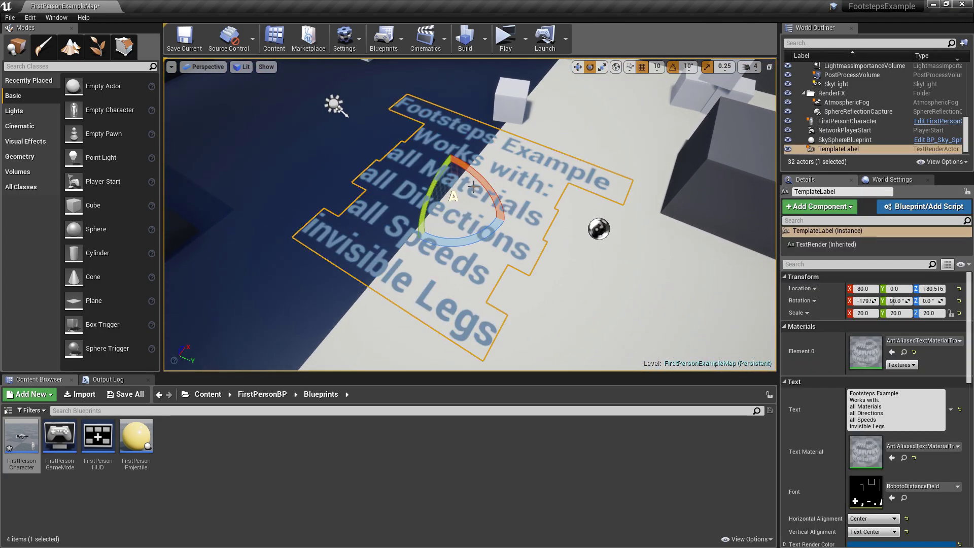
left_click(896, 408)
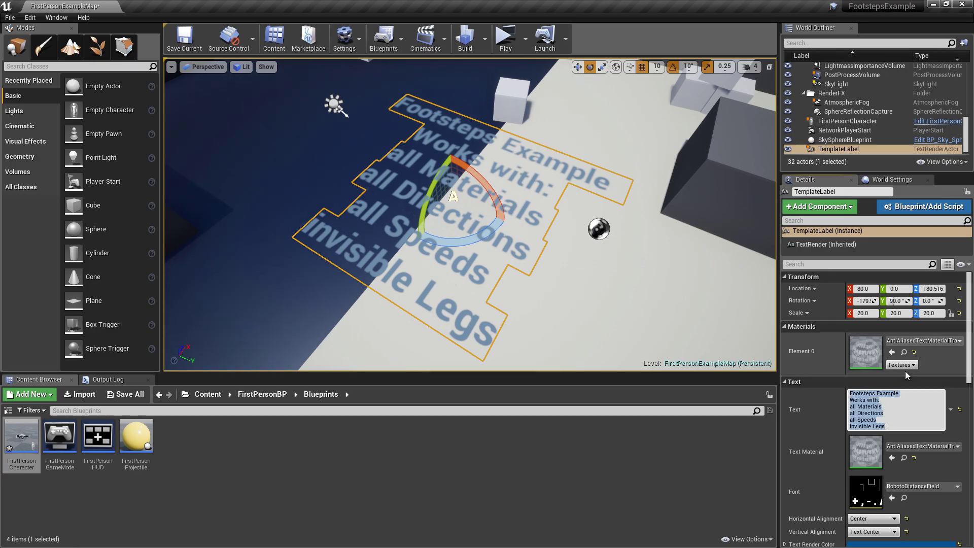
type("Thanks for Watching!")
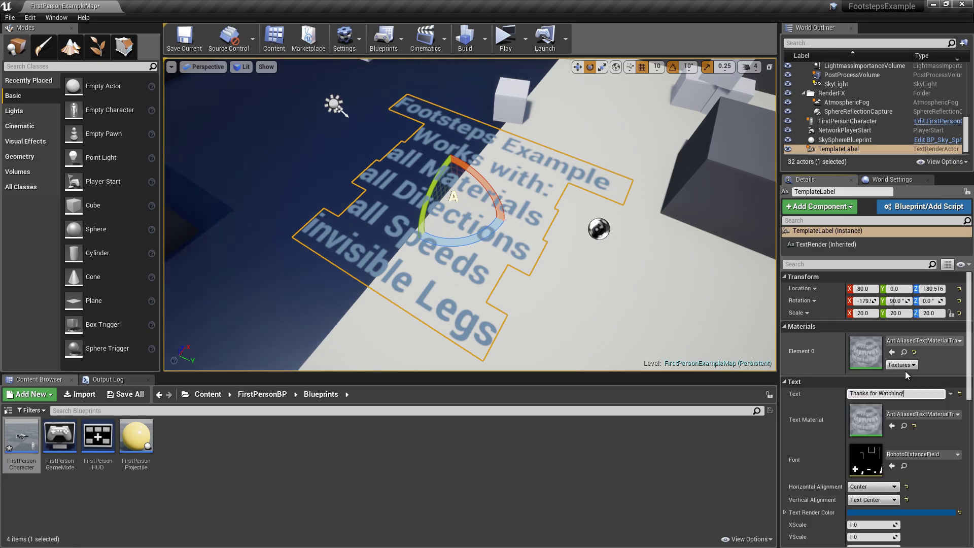
type("! :D")
key("Return")
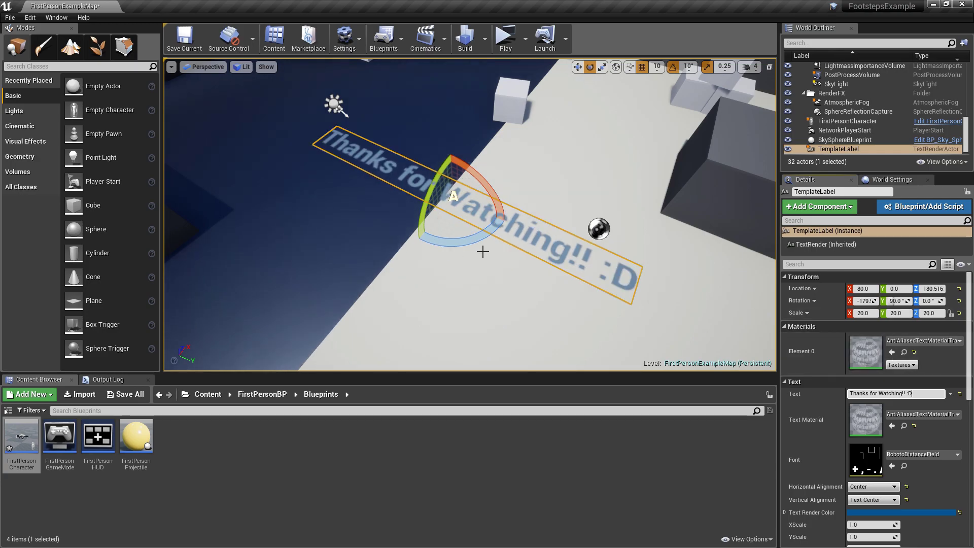
left_click_drag(468, 242, 508, 239)
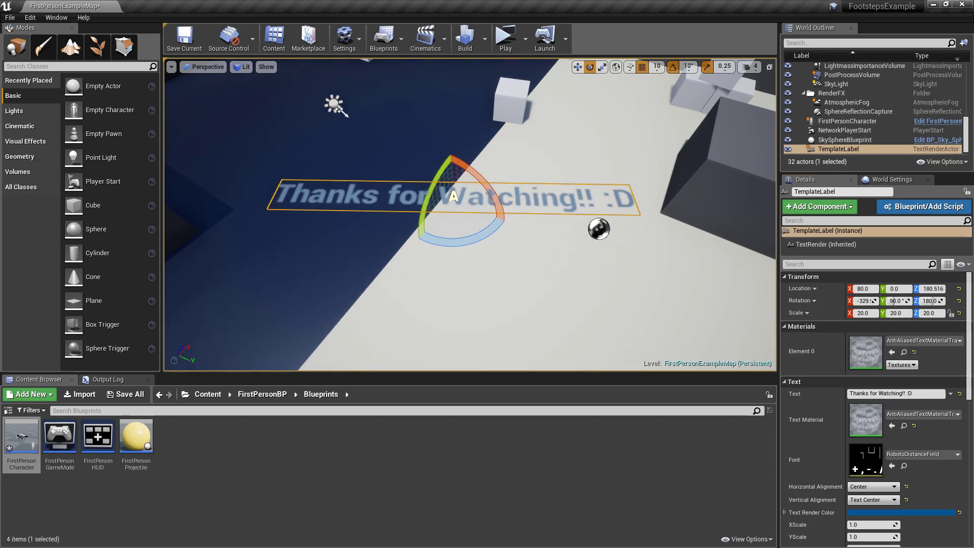
left_click(685, 175)
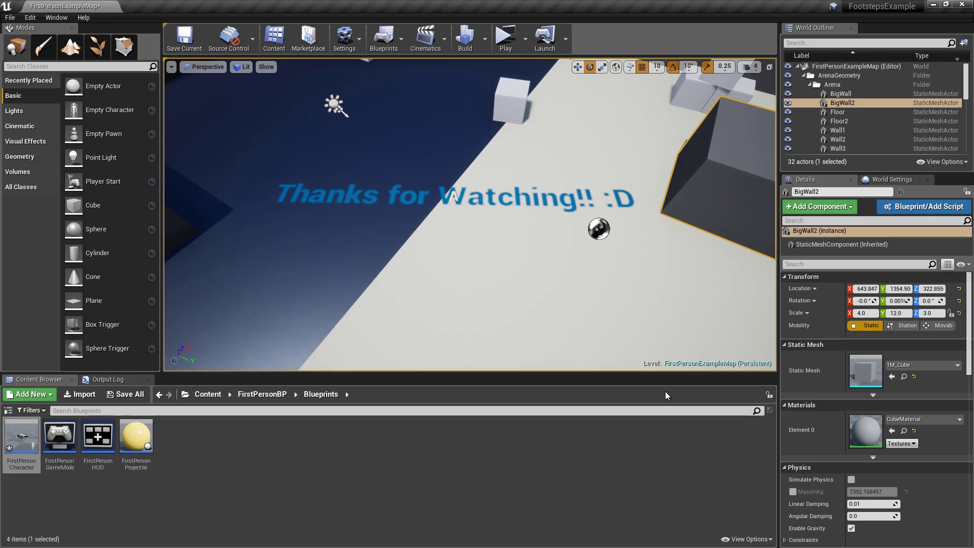